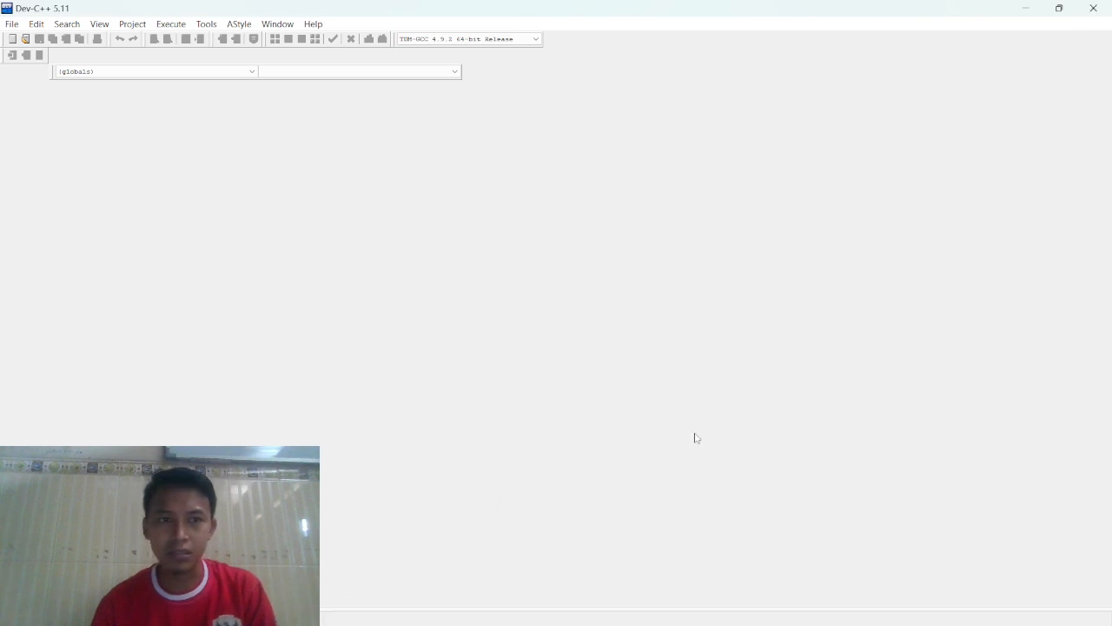
# Switch to phpMyAdmin in Chrome and open the SQL query editor for server 127.0.0.1.
pyautogui.click(663, 609)
pyautogui.moveTo(596, 620)
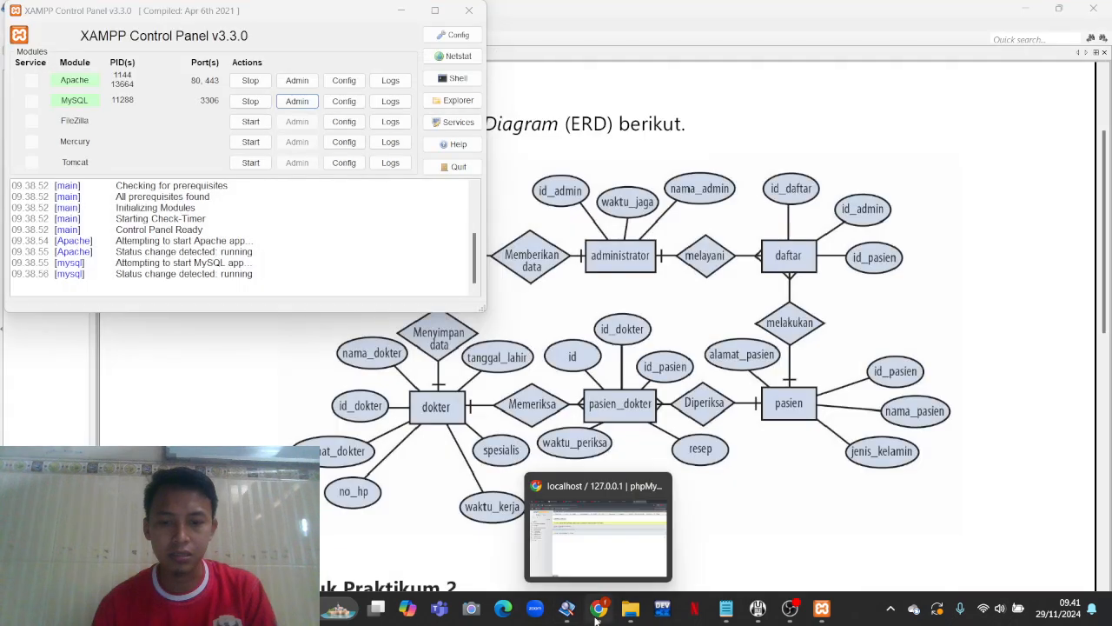
pyautogui.click(598, 532)
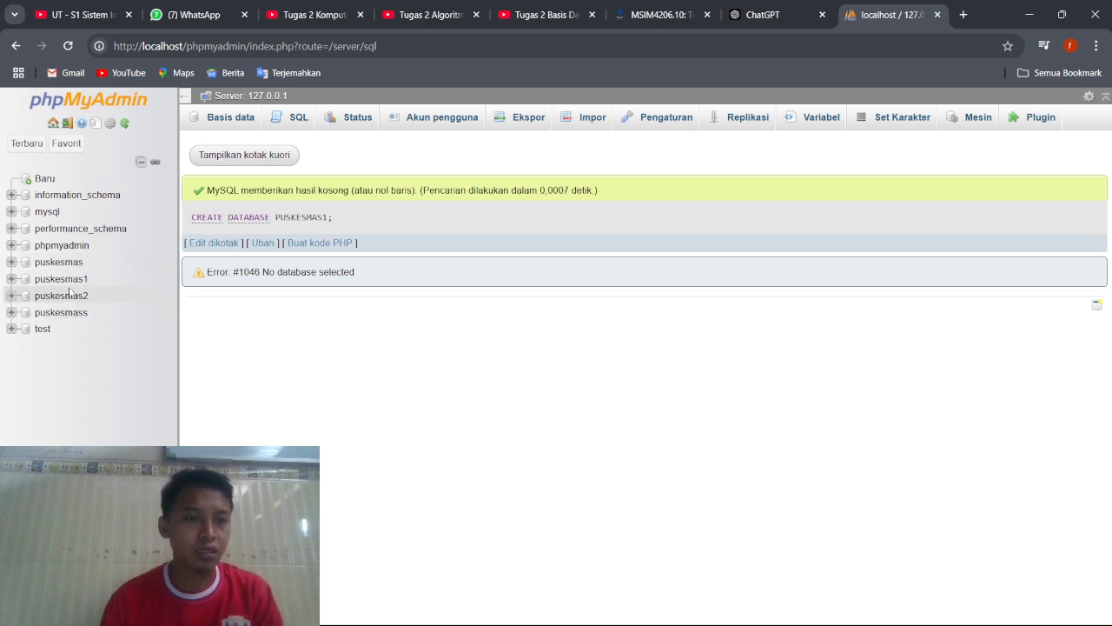
pyautogui.click(293, 121)
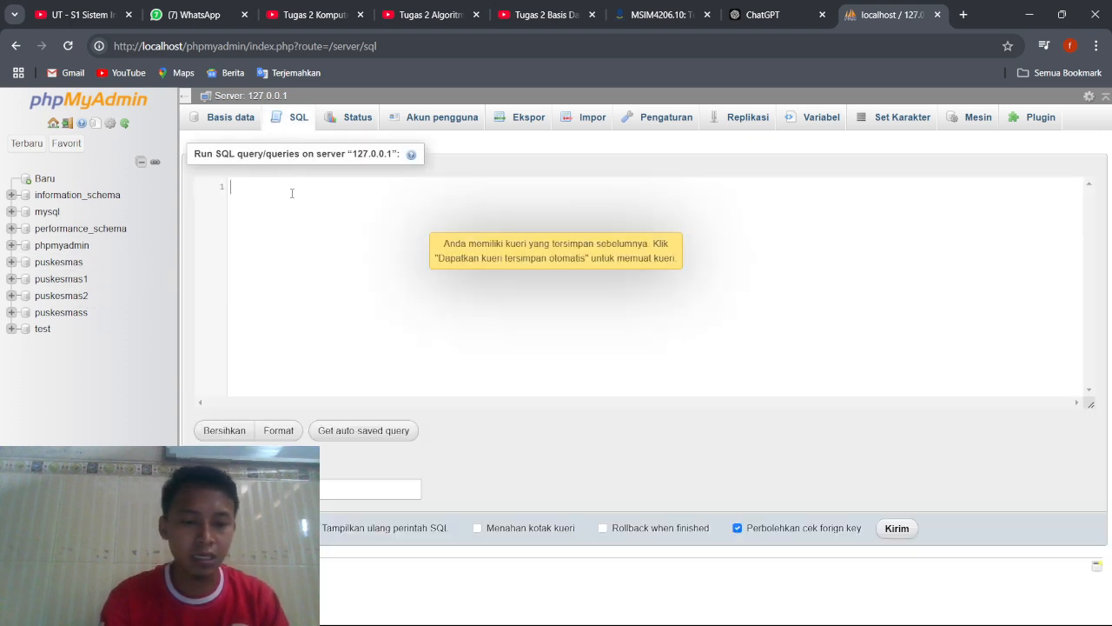
# Write and run the SQL query CREATE DATABASE RUMAHSAKIT on the server.
pyautogui.write('CRE')
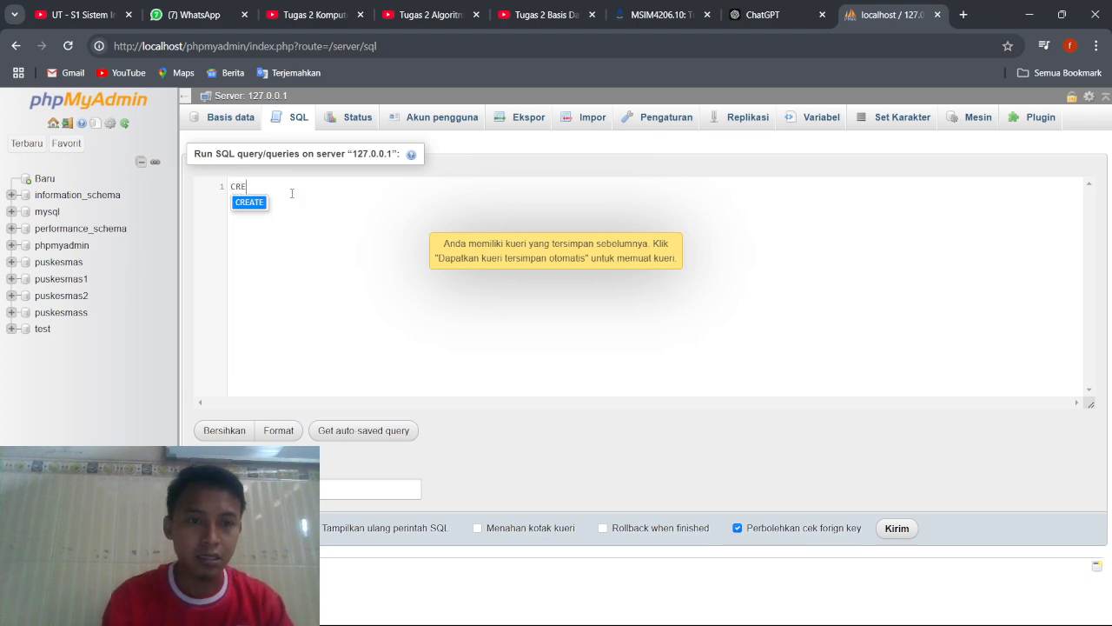
pyautogui.click(258, 203)
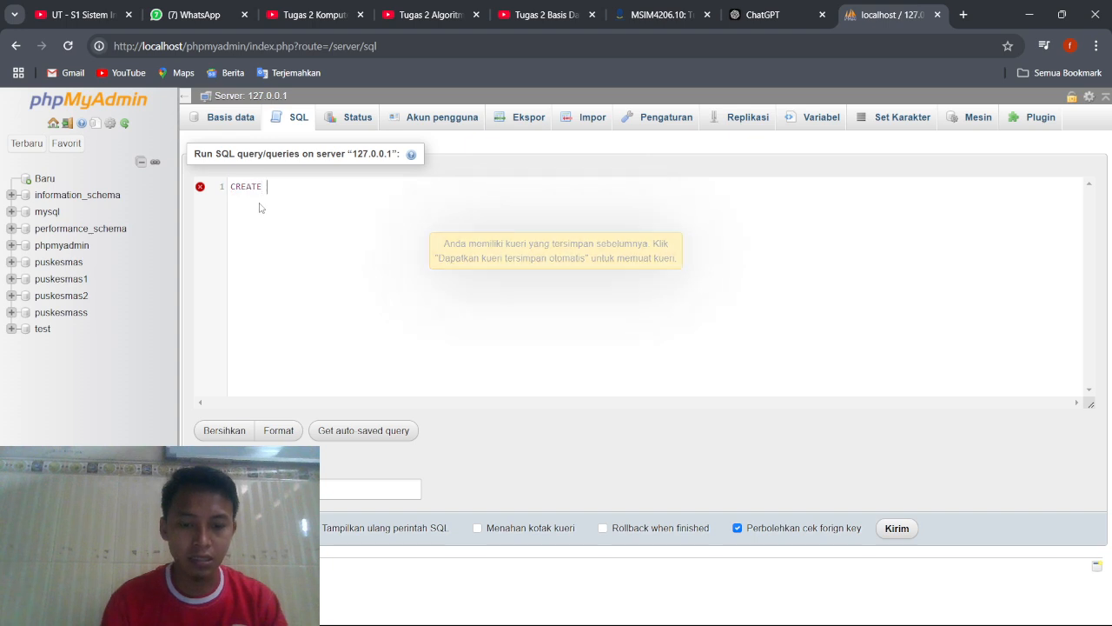
pyautogui.write('DATA')
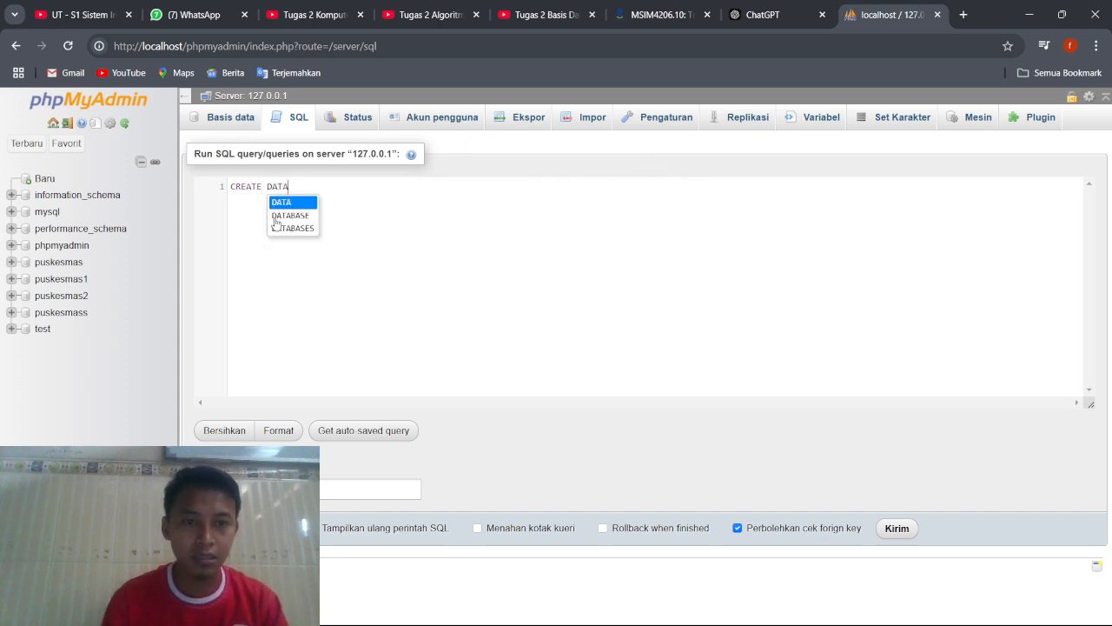
pyautogui.click(275, 215)
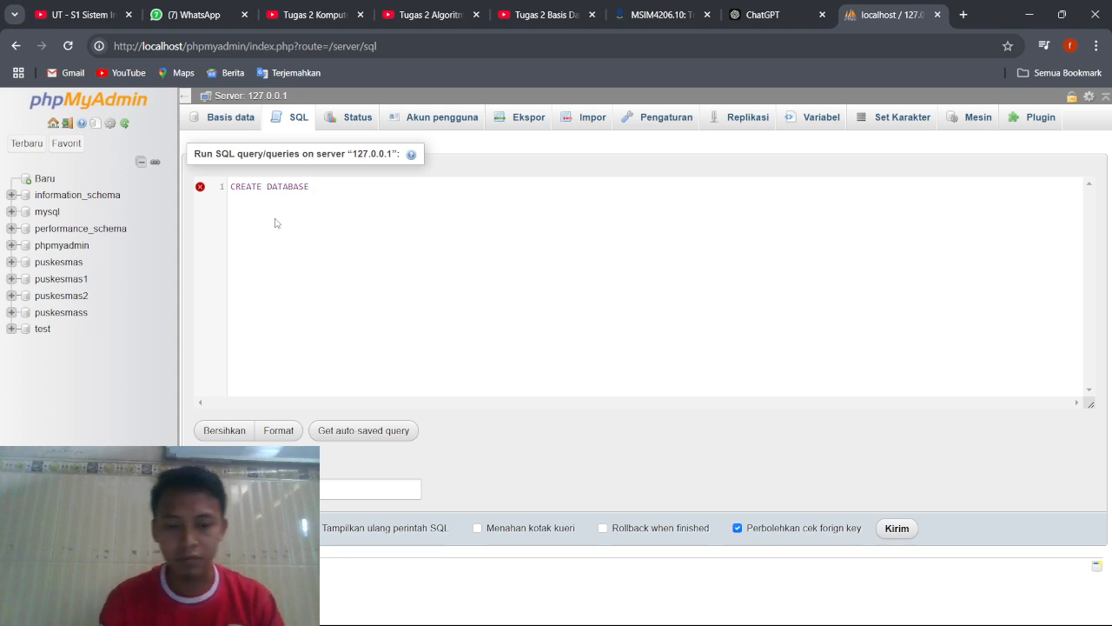
pyautogui.write('RUMAH')
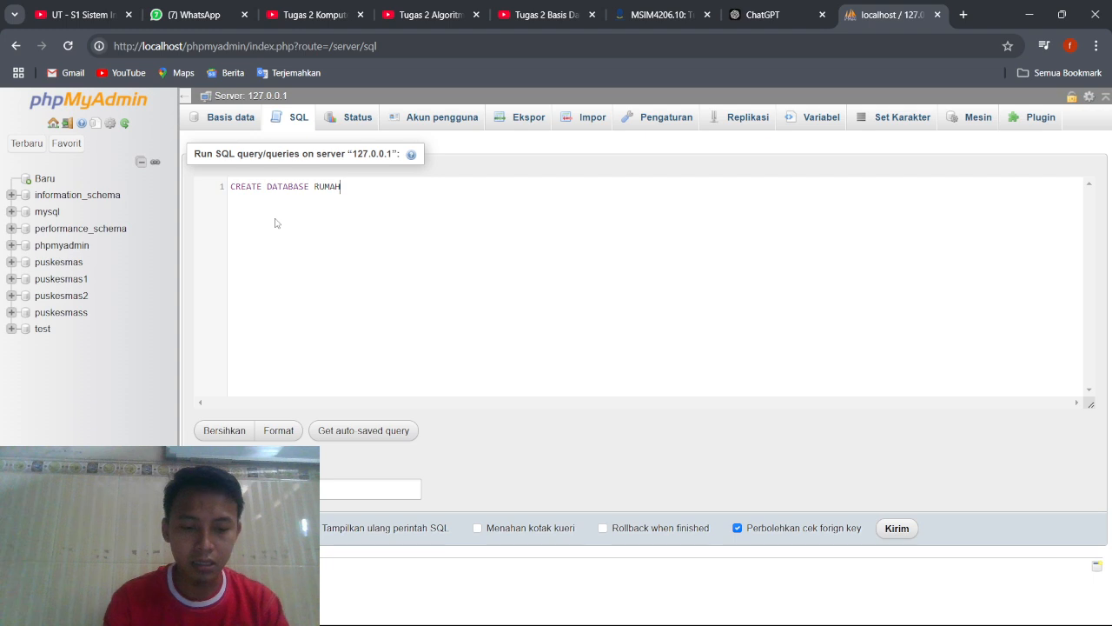
pyautogui.write('SAKIT')
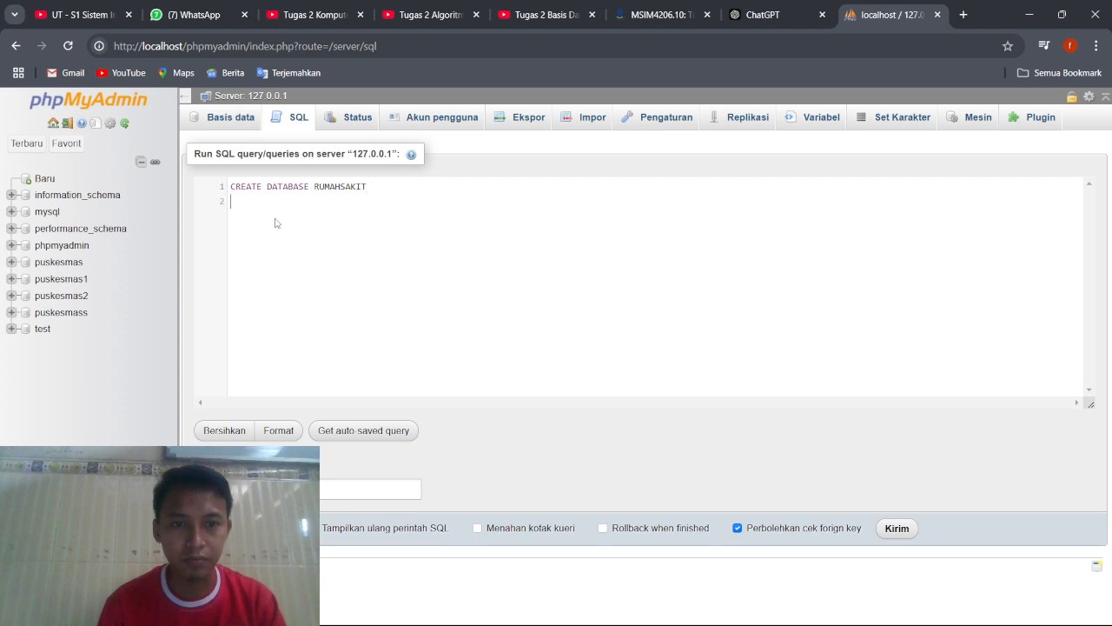
pyautogui.click(882, 529)
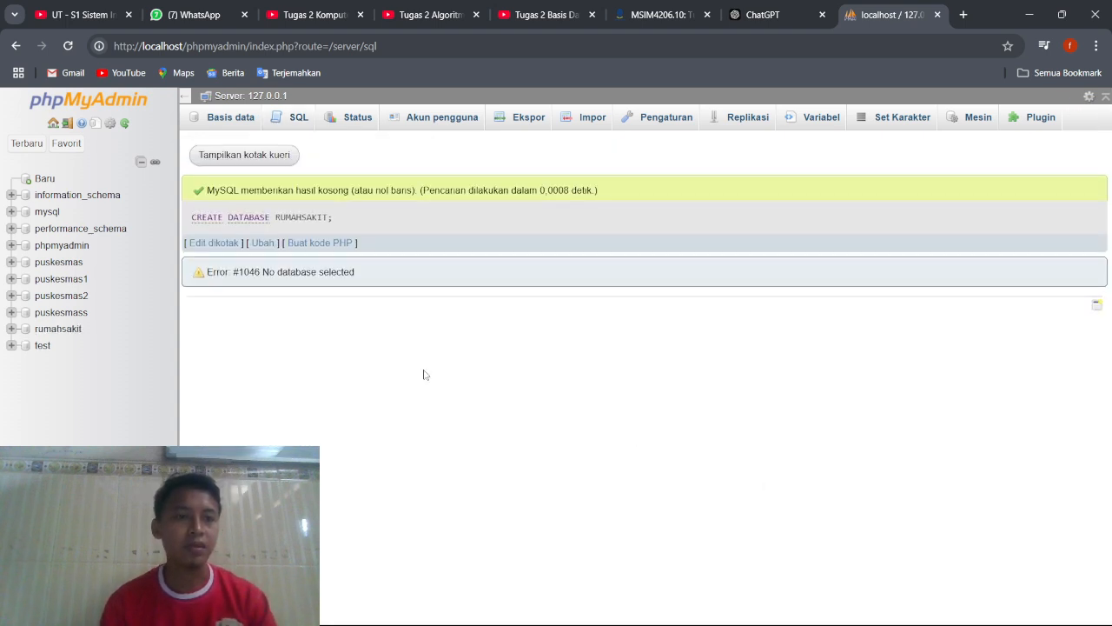
# Open the rumahsakit database's structure, and go from there to the puskesmas database's structure.
pyautogui.click(58, 329)
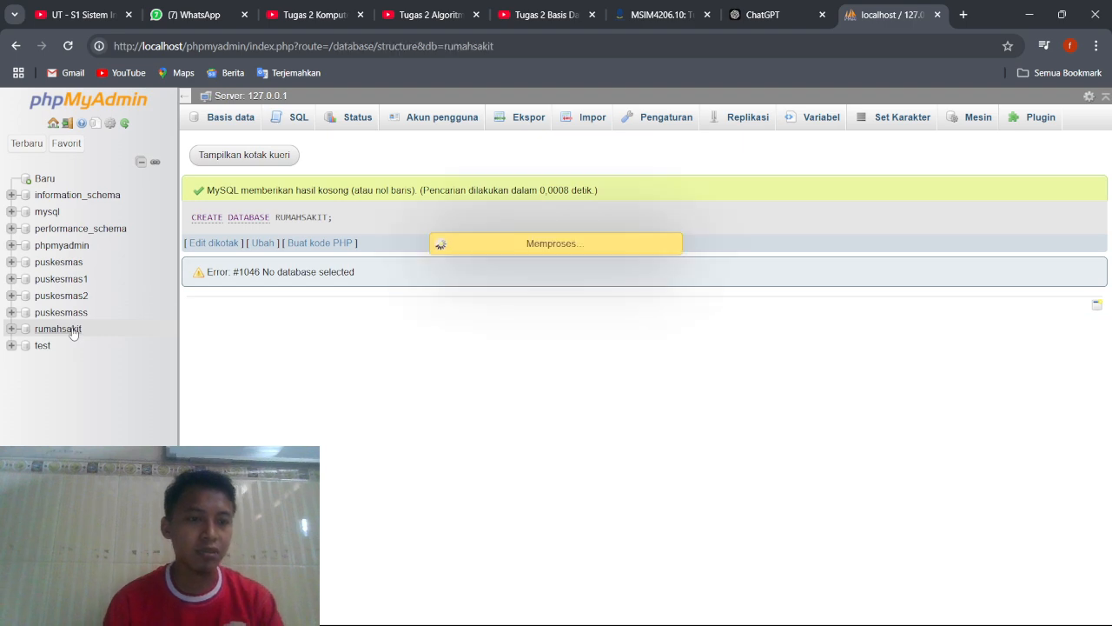
pyautogui.click(70, 263)
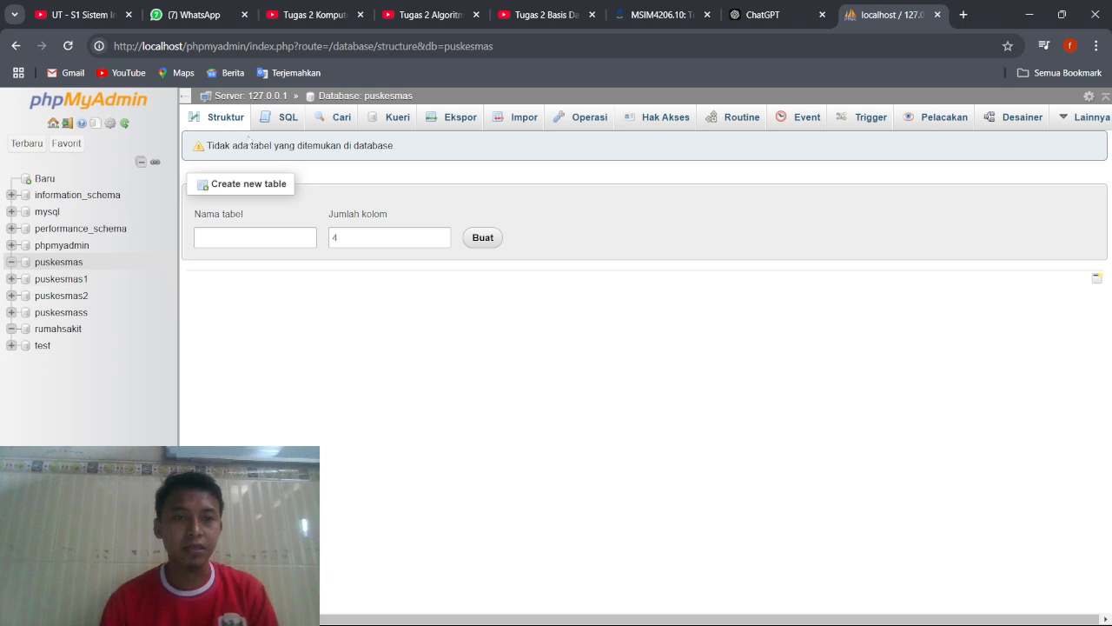
pyautogui.press('super')
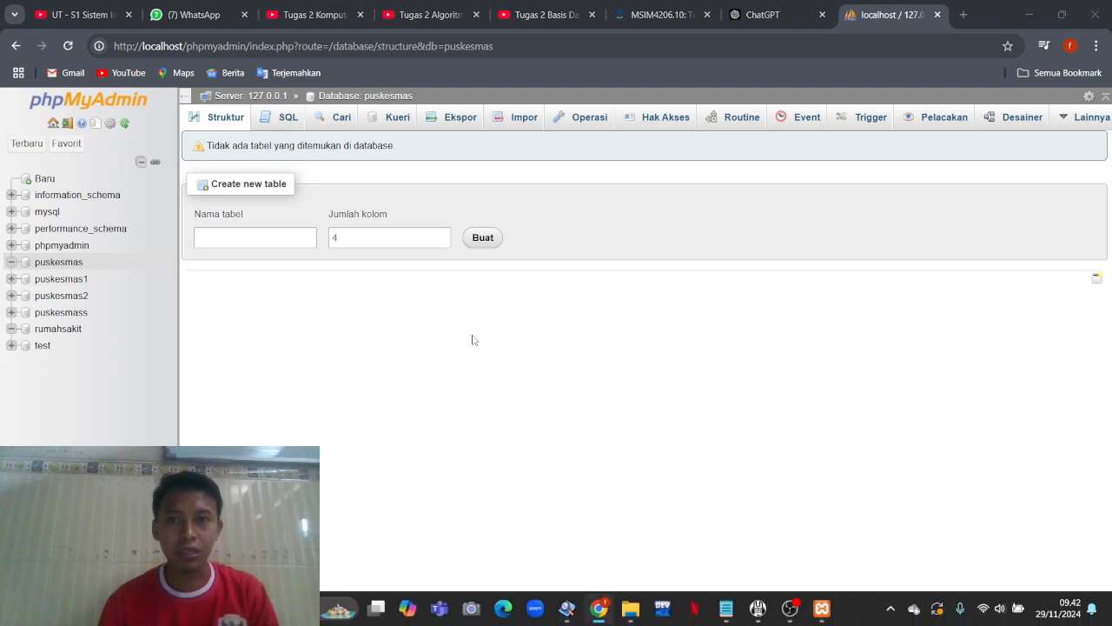
pyautogui.click(880, 465)
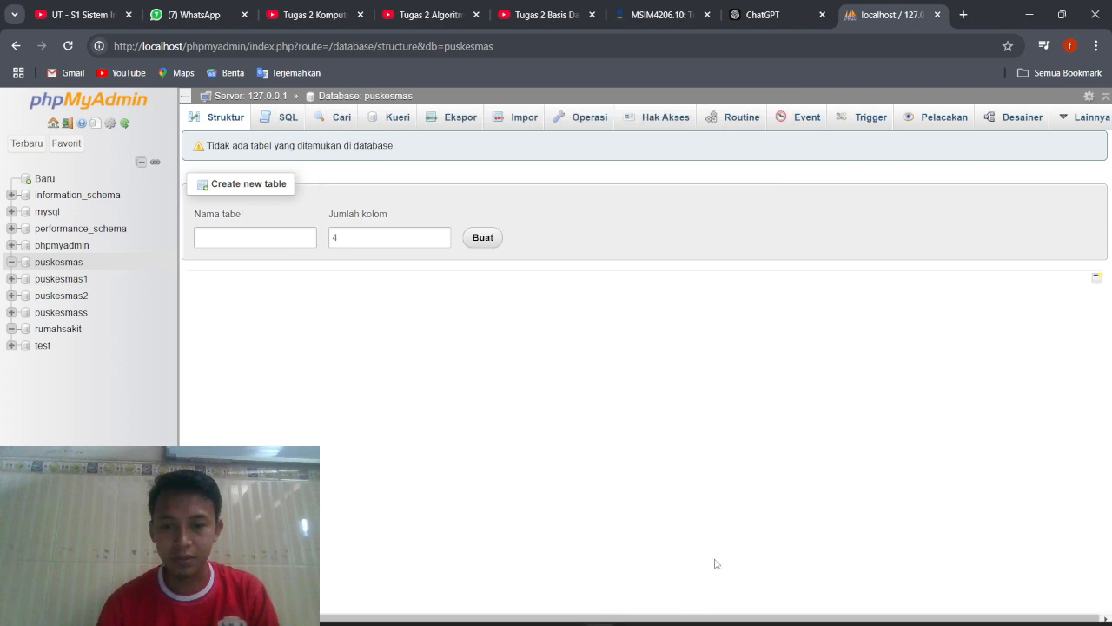
# Examine the Entity Relationship Diagram in the assignment PDF in STDU Viewer, and return to phpMyAdmin in Chrome.
pyautogui.moveTo(579, 618)
pyautogui.click(577, 551)
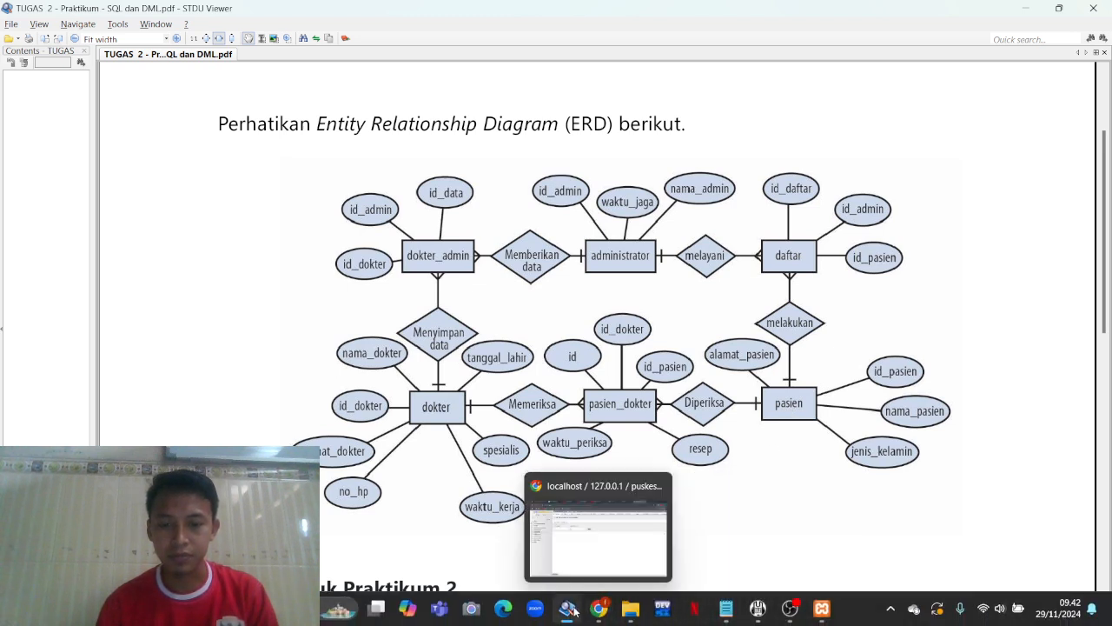
pyautogui.moveTo(599, 608)
pyautogui.click(605, 571)
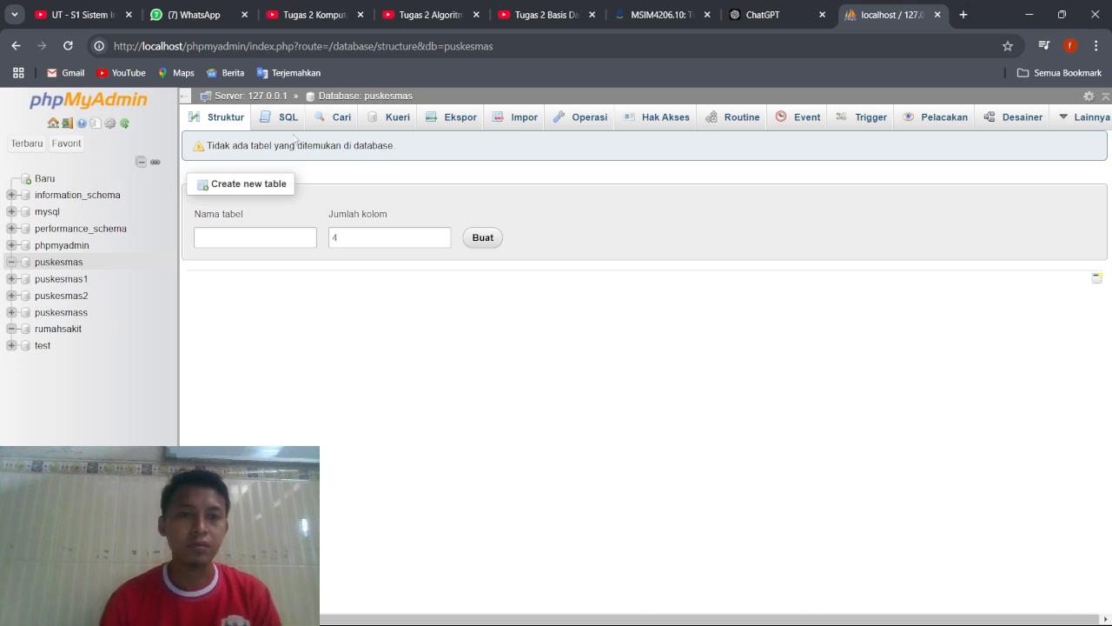
# Open the SQL editor of the puskesmas database, load the auto-saved query and undo loading it.
pyautogui.click(287, 127)
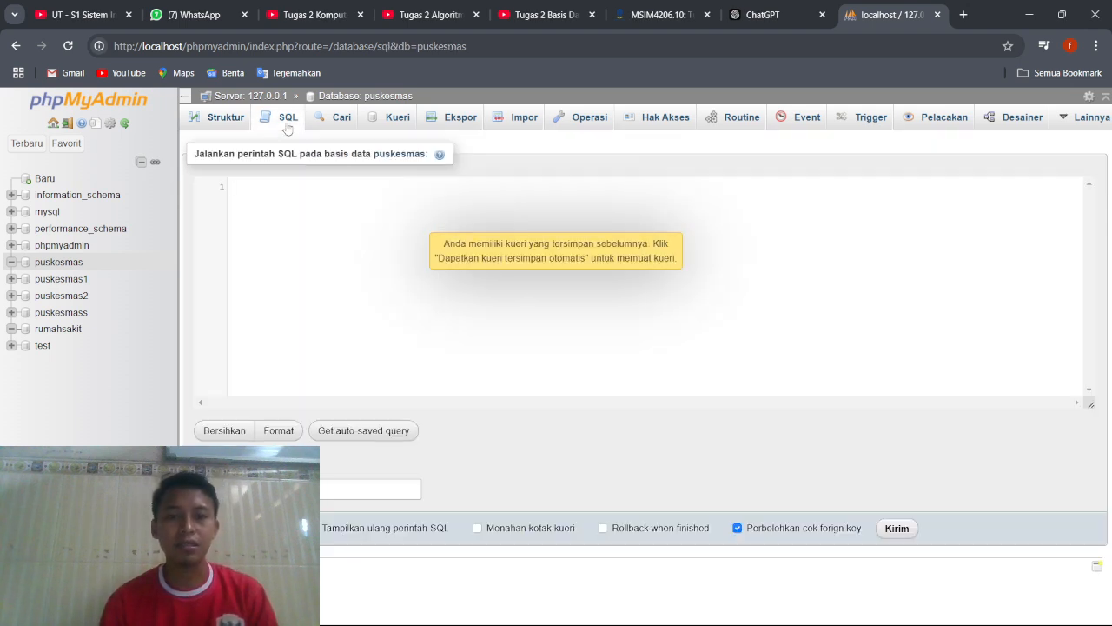
pyautogui.click(363, 430)
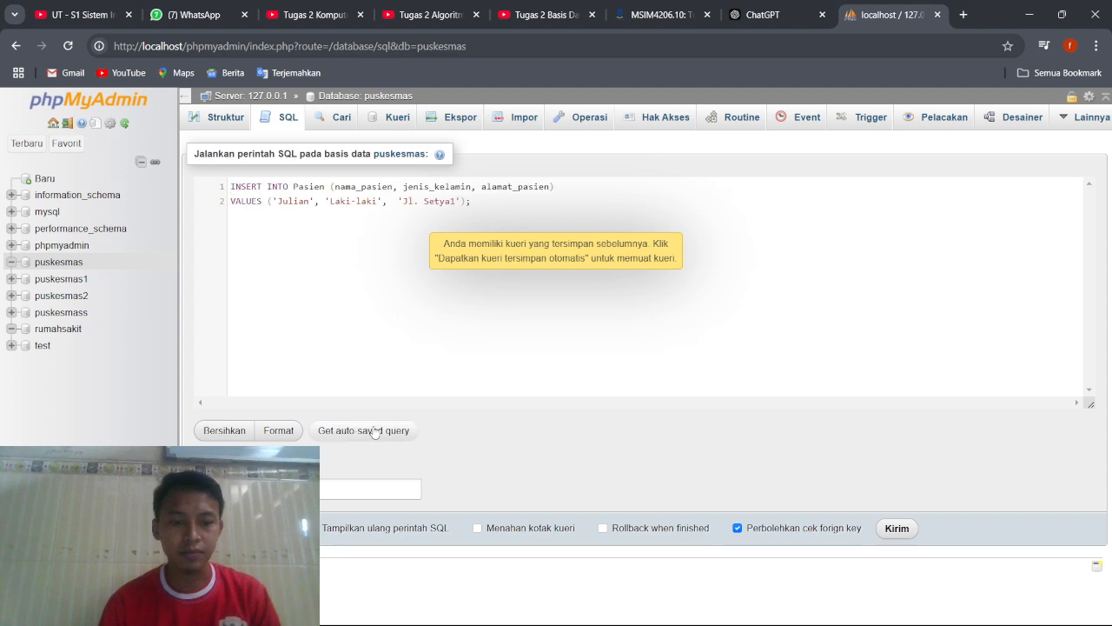
pyautogui.hotkey('ctrl', 'z')
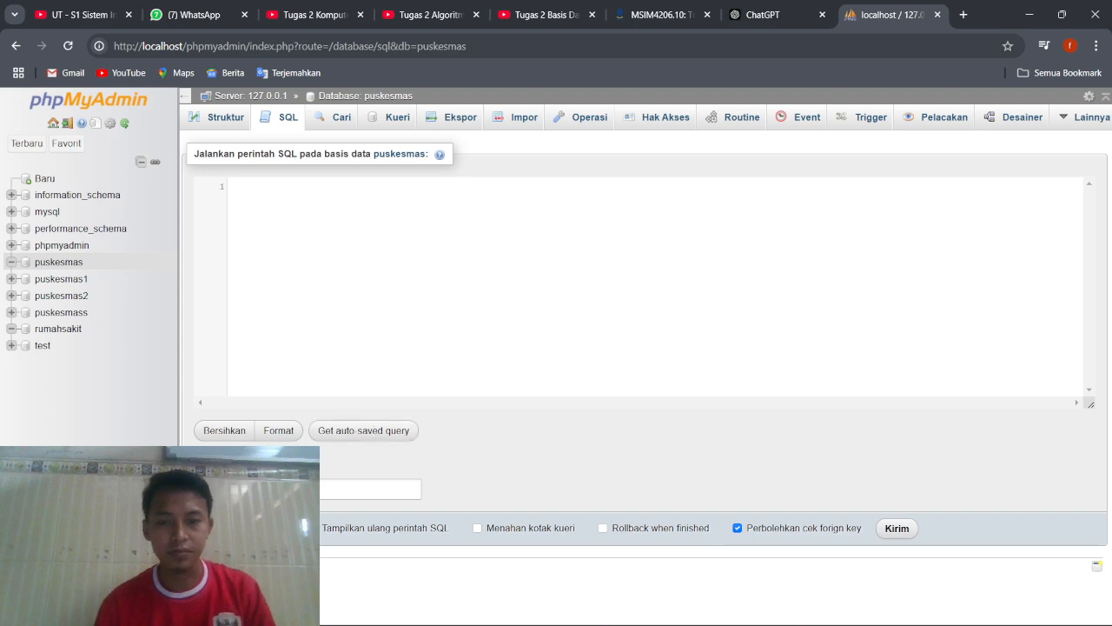
# Copy the CREATE TABLE statements for Administrator, Dokter and Pasien from Notepad into the puskesmas SQL editor.
pyautogui.click(725, 609)
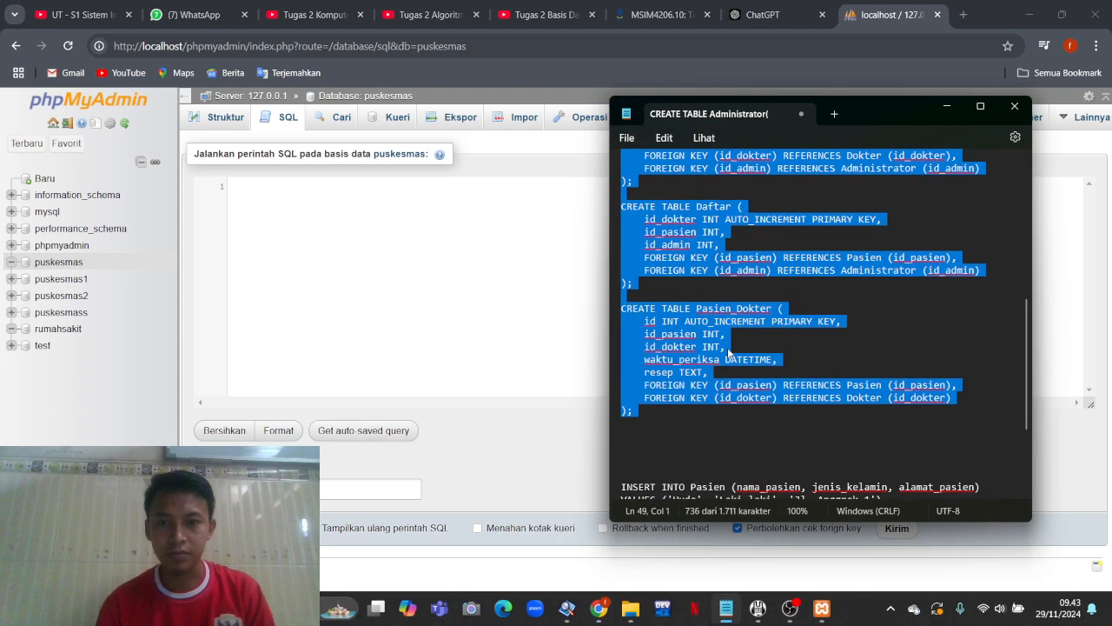
pyautogui.scroll(10, 728, 352)
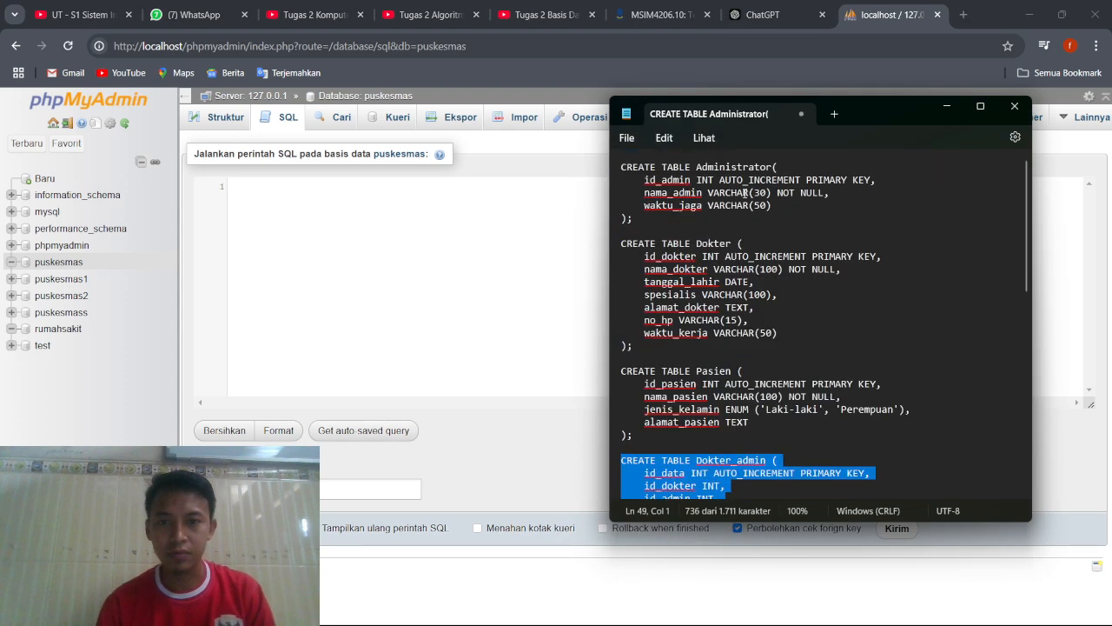
pyautogui.click(621, 166)
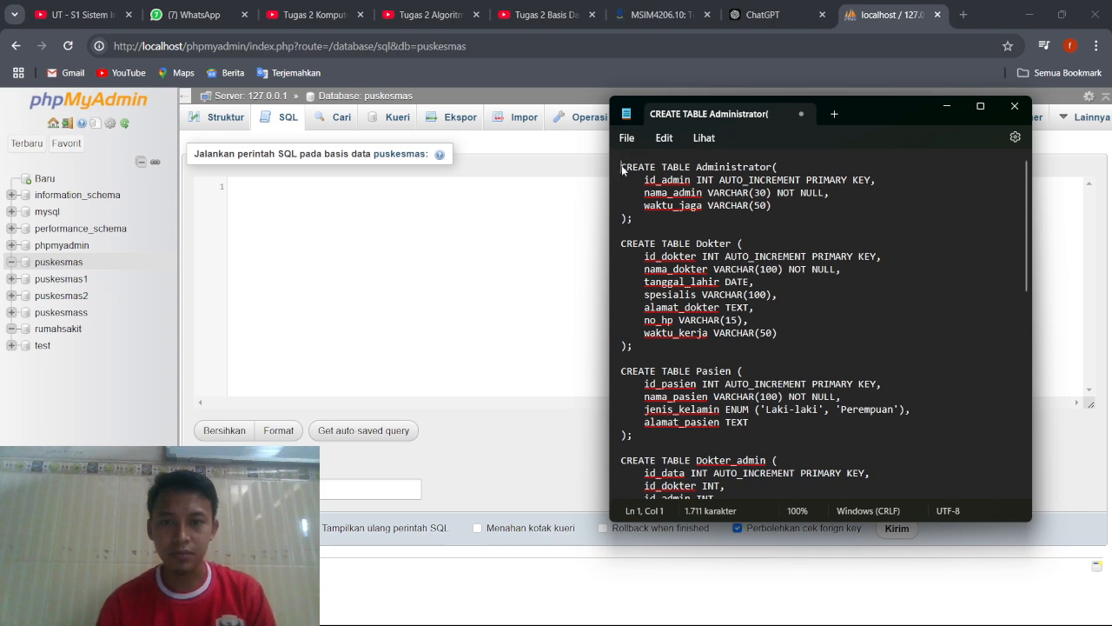
pyautogui.moveTo(622, 166); pyautogui.dragTo(752, 433)
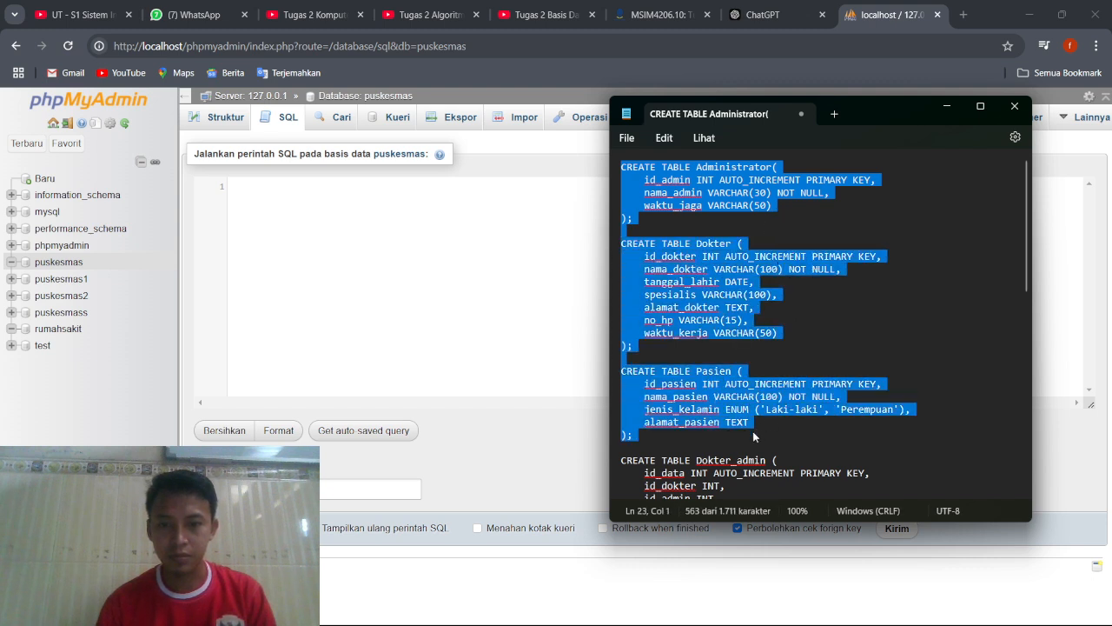
pyautogui.click(376, 315)
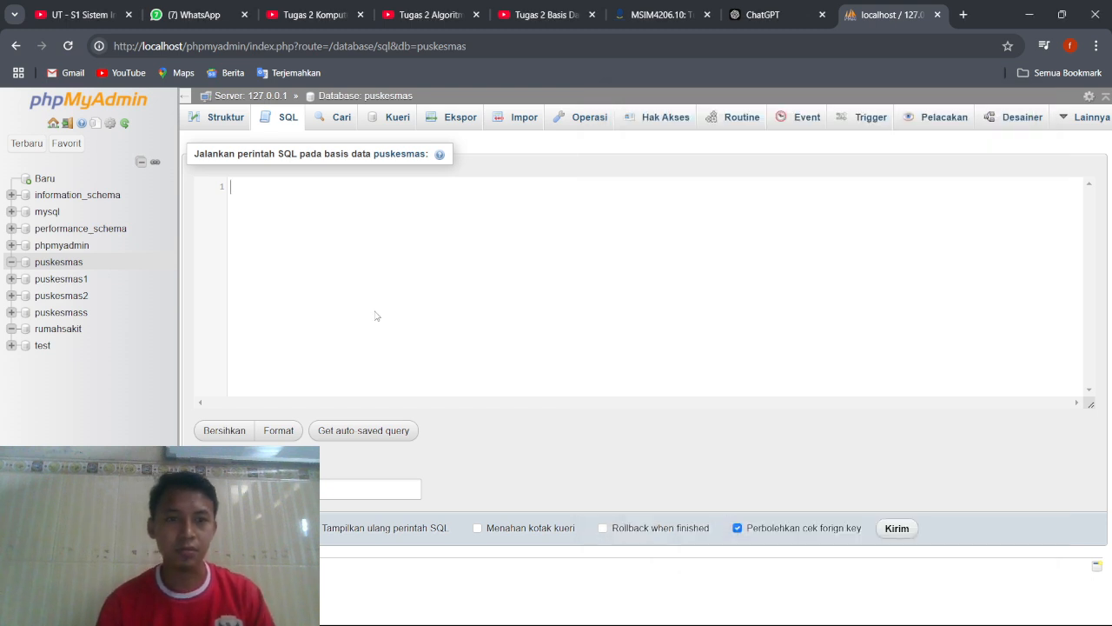
pyautogui.hotkey('ctrl', 'v')
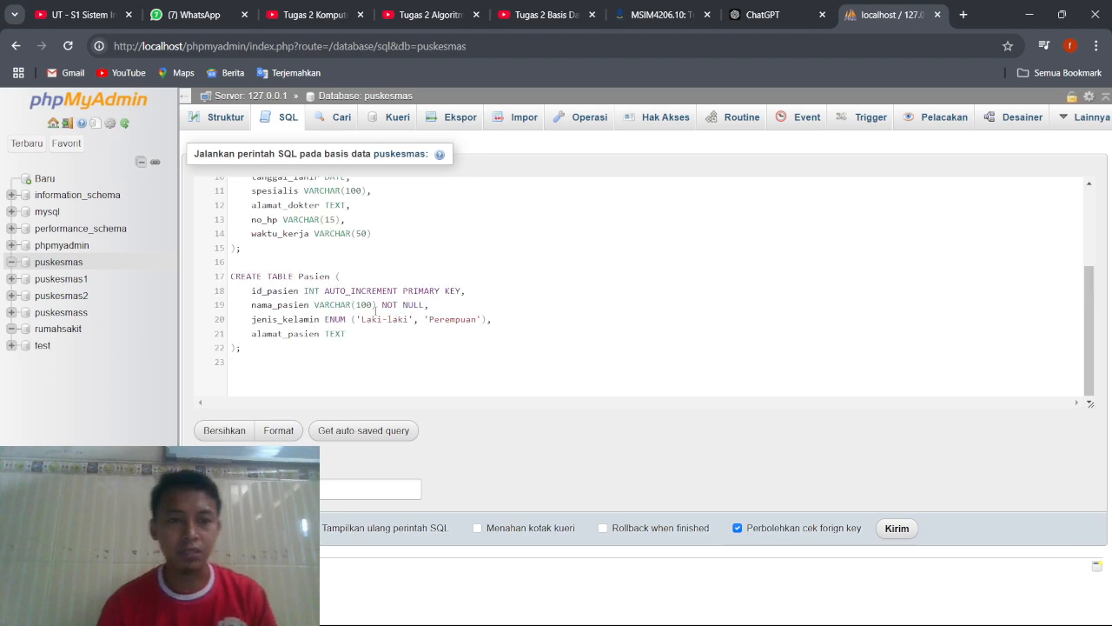
# Review the pasted definitions from Administrator down to the Pasien ENUM column, and run them to create the three tables in puskesmas.
pyautogui.hotkey('ctrl', 'Home')
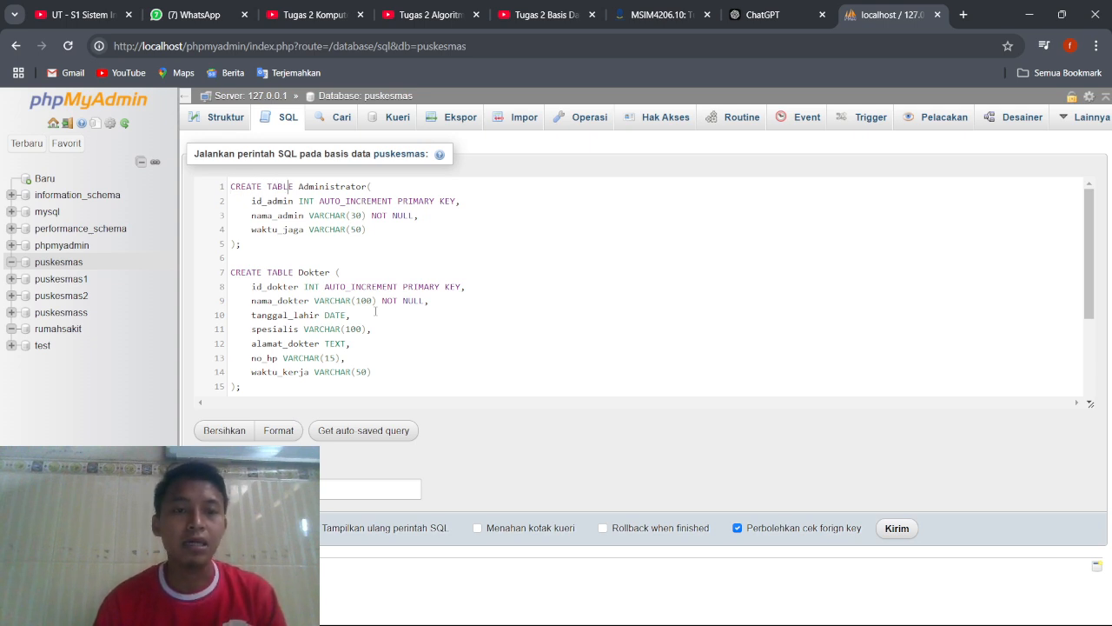
pyautogui.press('Down')
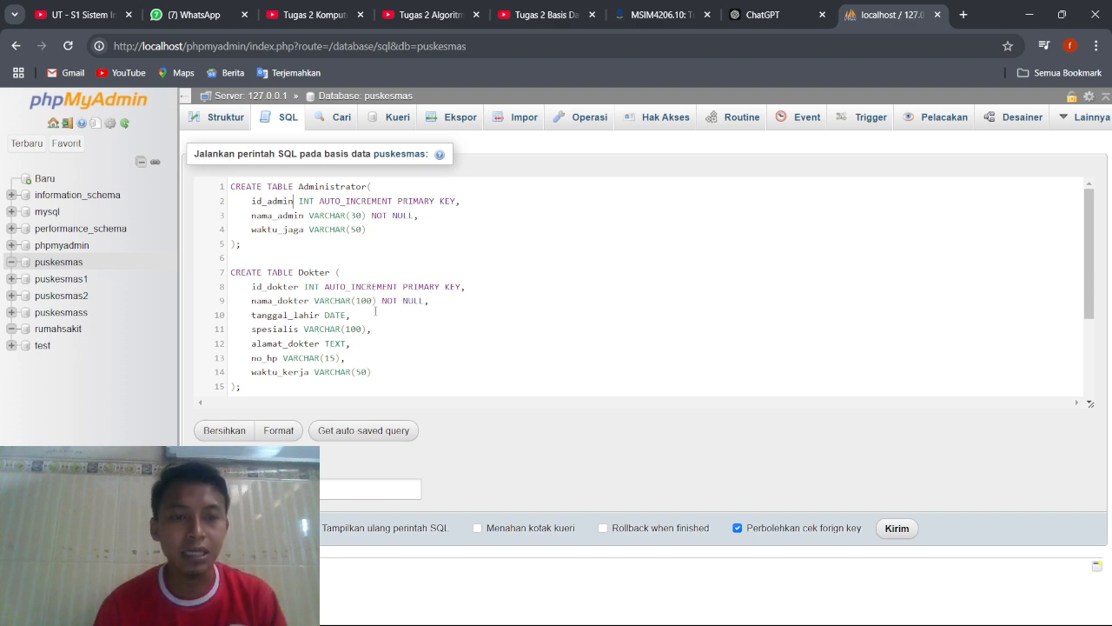
pyautogui.press('Right')
pyautogui.press('Right')
pyautogui.press('Right')
pyautogui.press('Right')
pyautogui.press('Right')
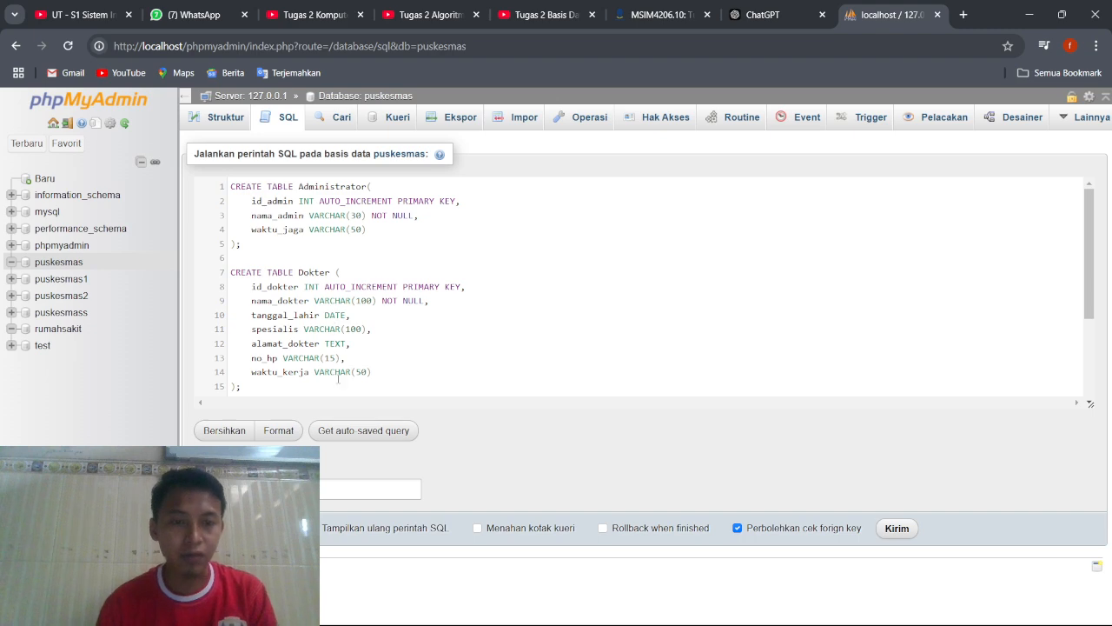
pyautogui.scroll(-2, 389, 369)
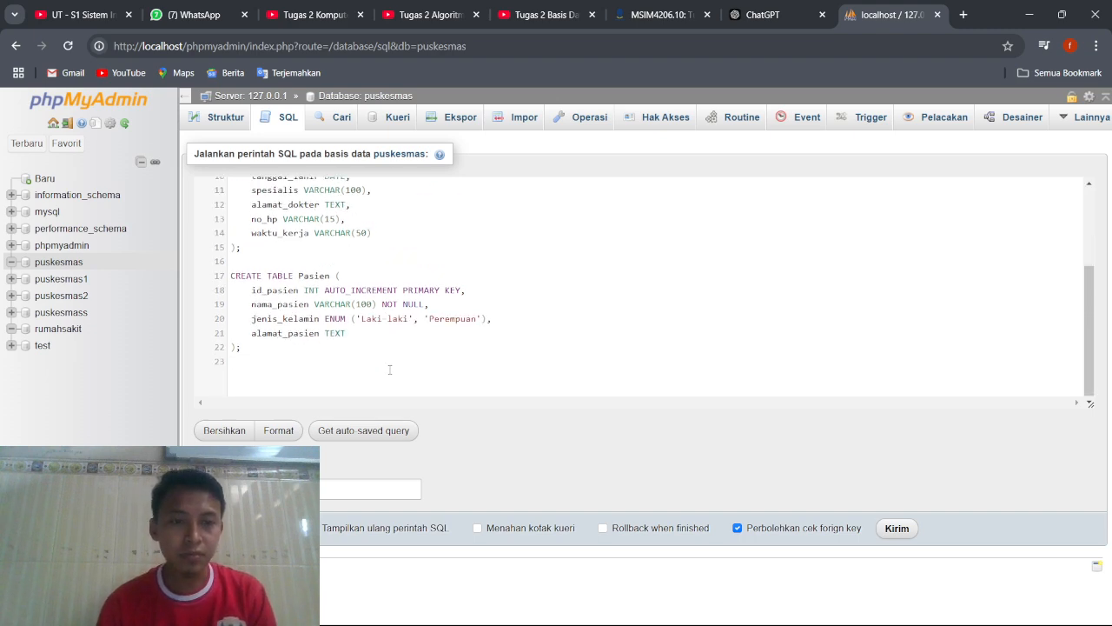
pyautogui.click(296, 278)
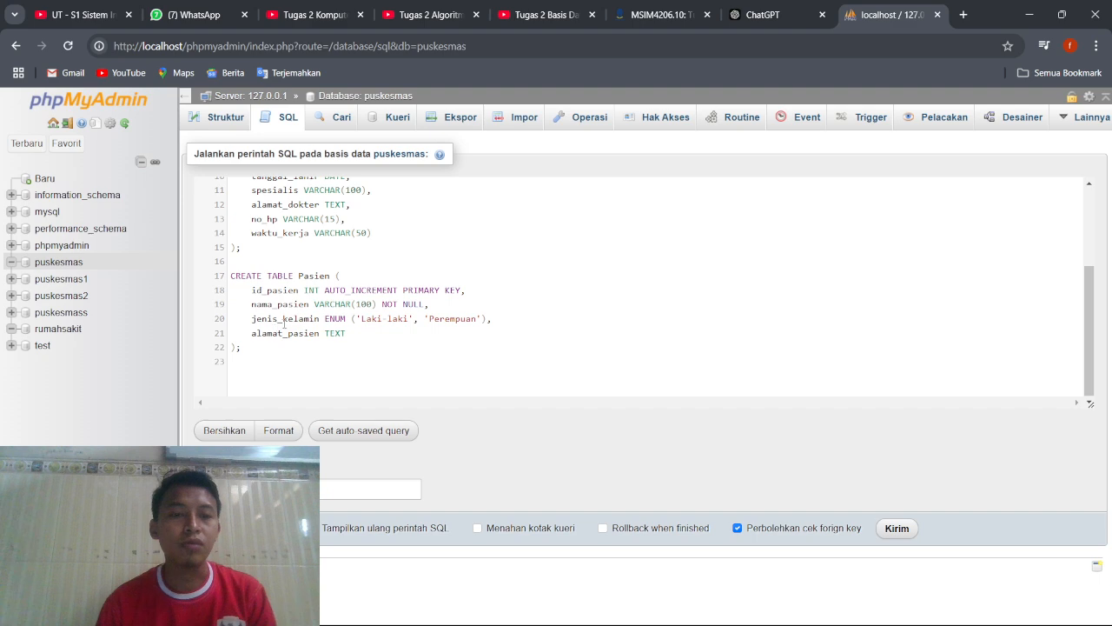
pyautogui.moveTo(325, 320); pyautogui.dragTo(345, 322)
pyautogui.click(345, 322)
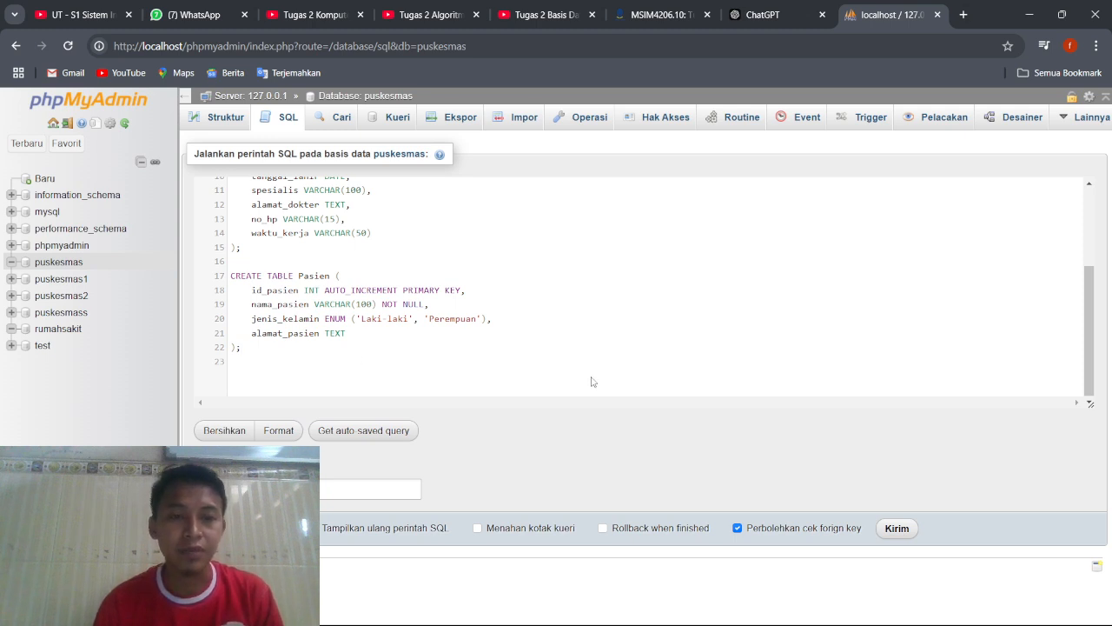
pyautogui.click(895, 528)
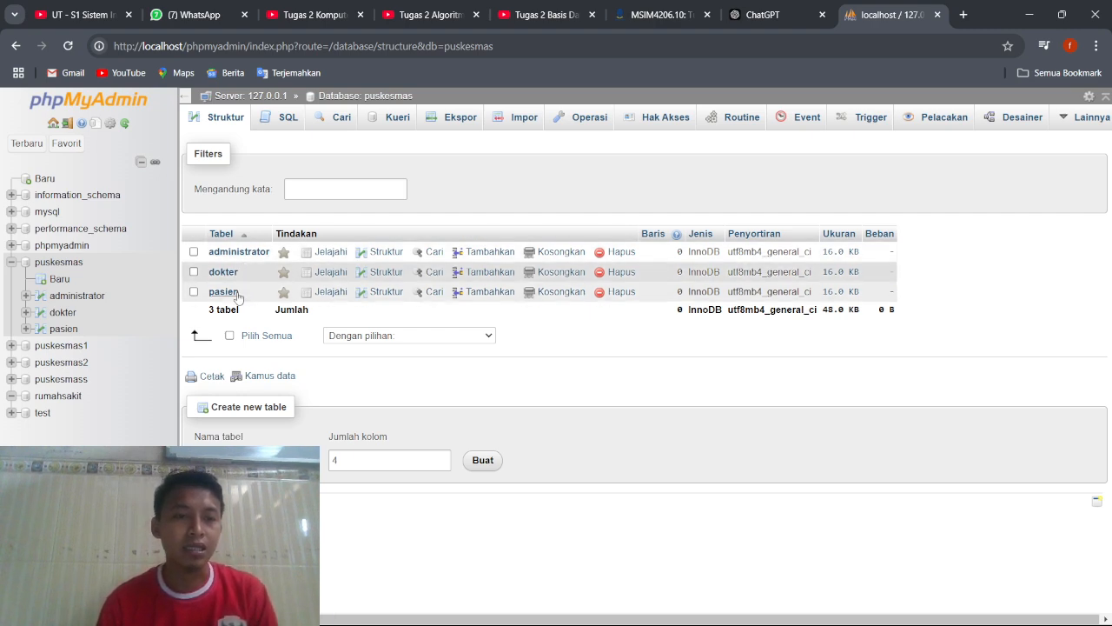
# Open the SQL editor of the puskesmas database and switch to the prepared CREATE TABLE statements in Notepad.
pyautogui.click(262, 122)
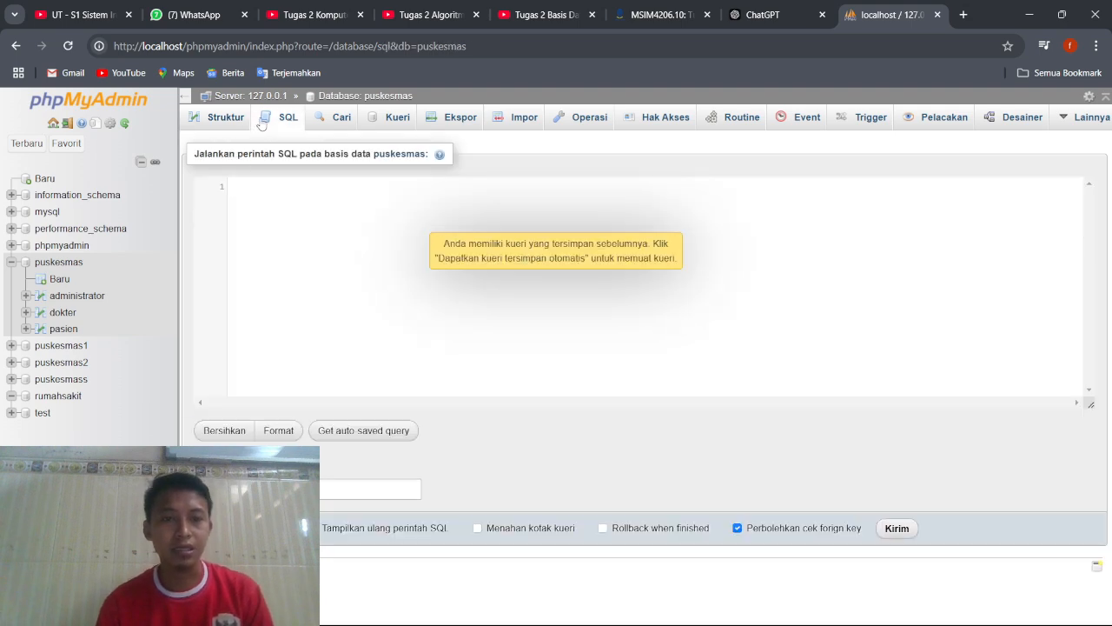
pyautogui.moveTo(692, 623)
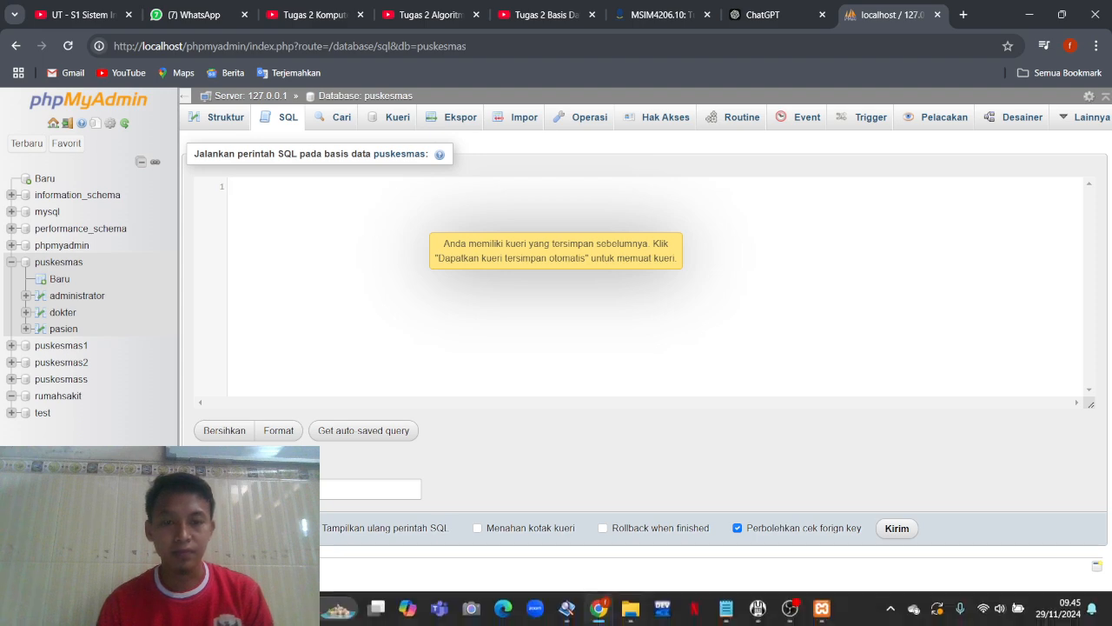
pyautogui.click(726, 607)
pyautogui.click(730, 408)
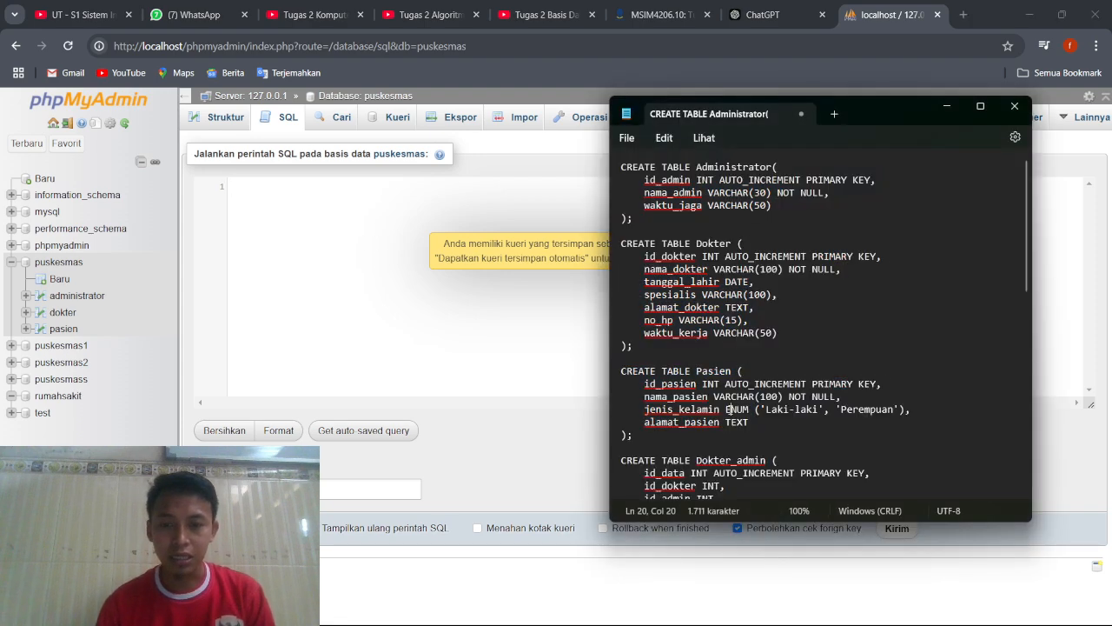
# Copy the CREATE TABLE statements for Dokter_admin, Daftar and Pasien_Dokter from Notepad into the puskesmas SQL editor.
pyautogui.press('Down')
pyautogui.press('Down')
pyautogui.press('Down')
pyautogui.press('Down')
pyautogui.press('Down')
pyautogui.press('Down')
pyautogui.press('Down')
pyautogui.press('Down')
pyautogui.press('Down')
pyautogui.press('Down')
pyautogui.press('Down')
pyautogui.press('Down')
pyautogui.press('Down')
pyautogui.press('Down')
pyautogui.press('Down')
pyautogui.press('Down')
pyautogui.press('Down')
pyautogui.press('Down')
pyautogui.press('Down')
pyautogui.press('Down')
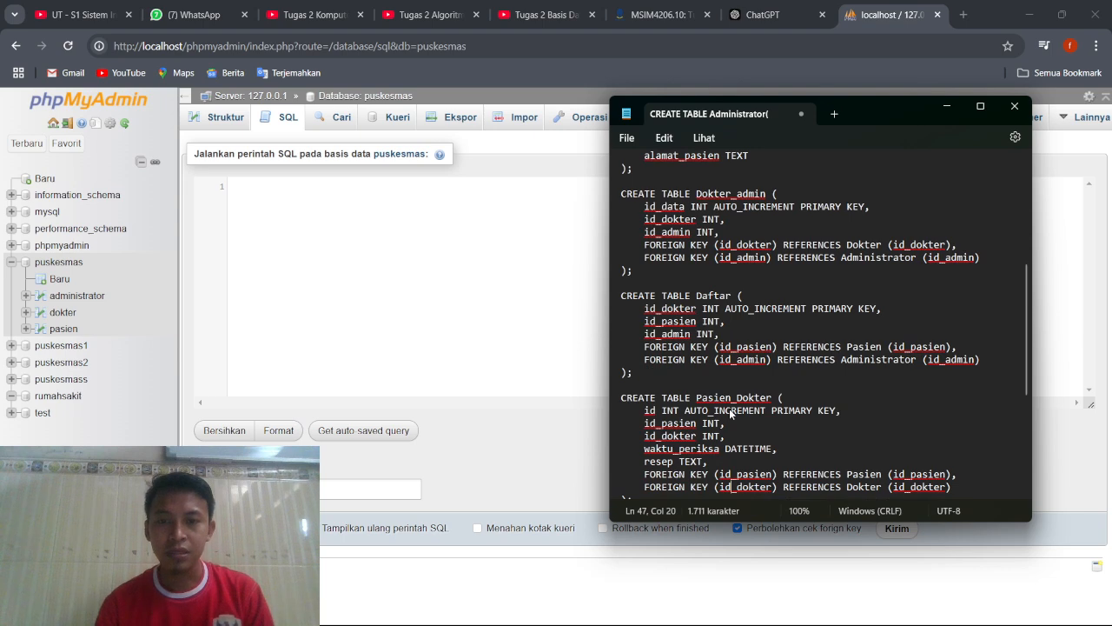
pyautogui.press('Down')
pyautogui.press('Down')
pyautogui.press('Down')
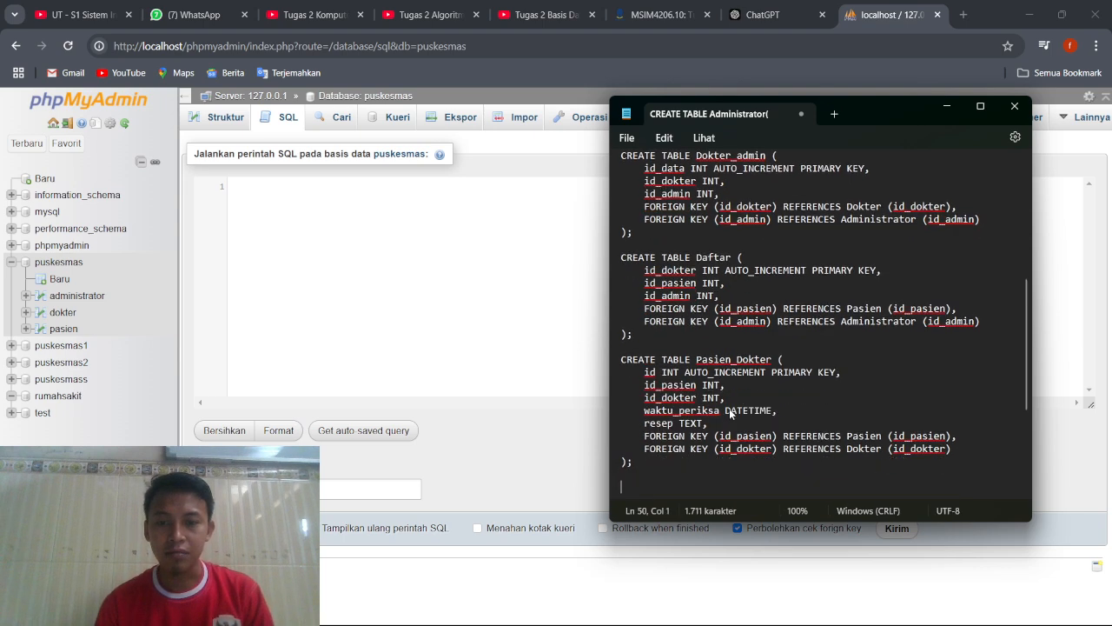
pyautogui.press('Left')
pyautogui.press('Left')
pyautogui.hotkey('shift', 'Up')
pyautogui.hotkey('shift', 'Up')
pyautogui.hotkey('shift', 'Up')
pyautogui.hotkey('shift', 'Up')
pyautogui.hotkey('shift', 'Up')
pyautogui.hotkey('shift', 'Up')
pyautogui.hotkey('shift', 'Up')
pyautogui.hotkey('shift', 'Up')
pyautogui.hotkey('shift', 'Up')
pyautogui.hotkey('shift', 'Up')
pyautogui.hotkey('shift', 'Up')
pyautogui.hotkey('shift', 'Up')
pyautogui.hotkey('shift', 'Up')
pyautogui.hotkey('shift', 'Up')
pyautogui.hotkey('shift', 'Up')
pyautogui.hotkey('shift', 'Up')
pyautogui.hotkey('shift', 'Up')
pyautogui.hotkey('shift', 'Up')
pyautogui.hotkey('shift', 'Up')
pyautogui.hotkey('shift', 'Up')
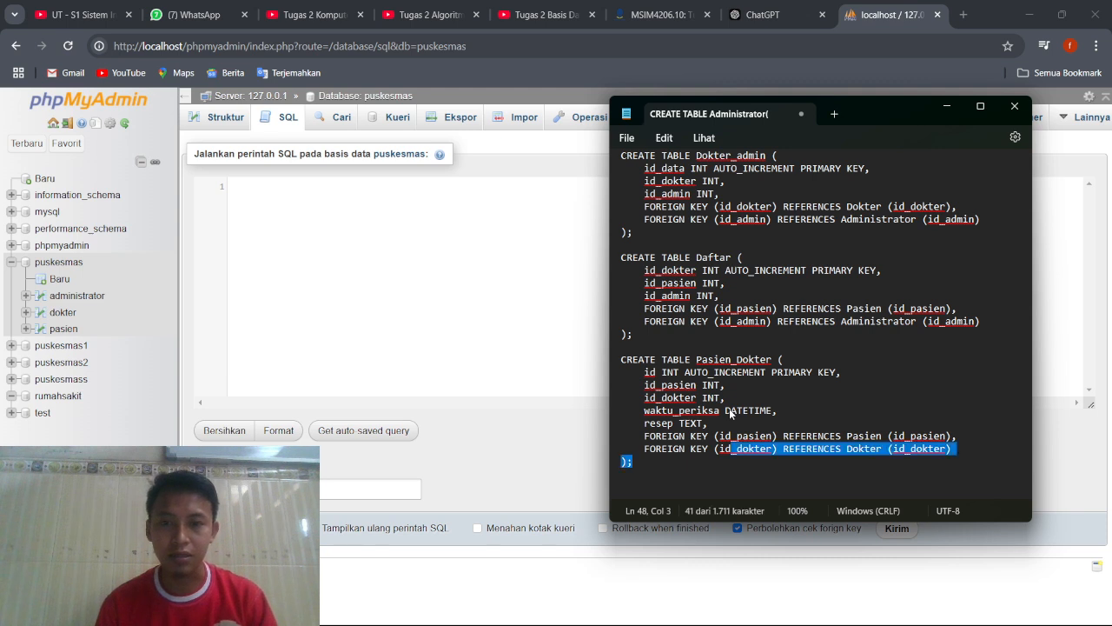
pyautogui.hotkey('shift', 'Home')
pyautogui.hotkey('ctrl', 'c')
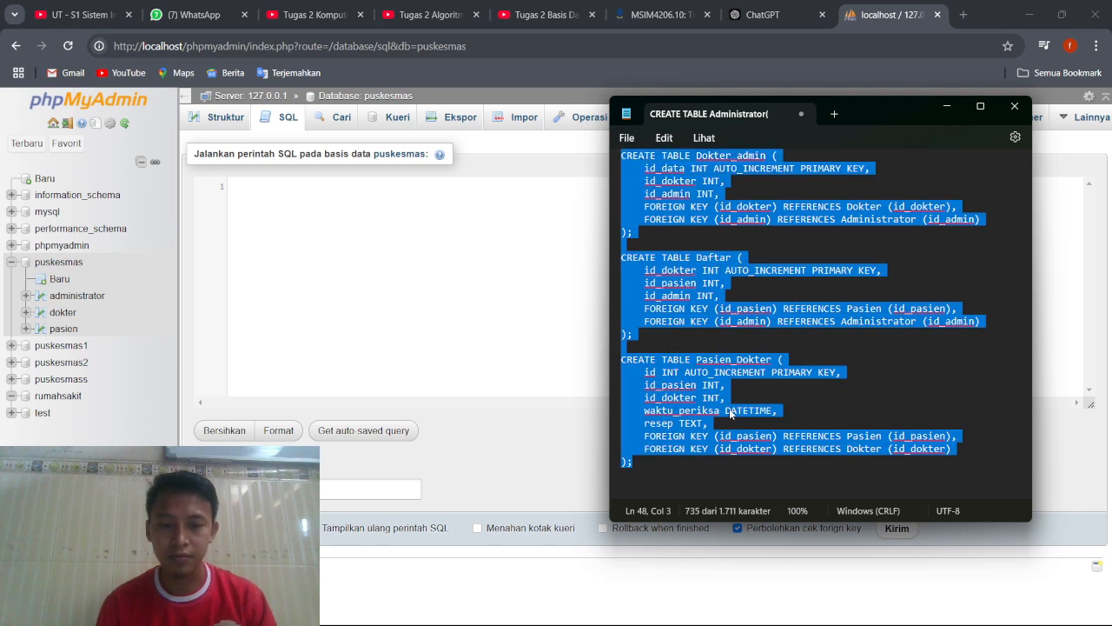
pyautogui.click(446, 322)
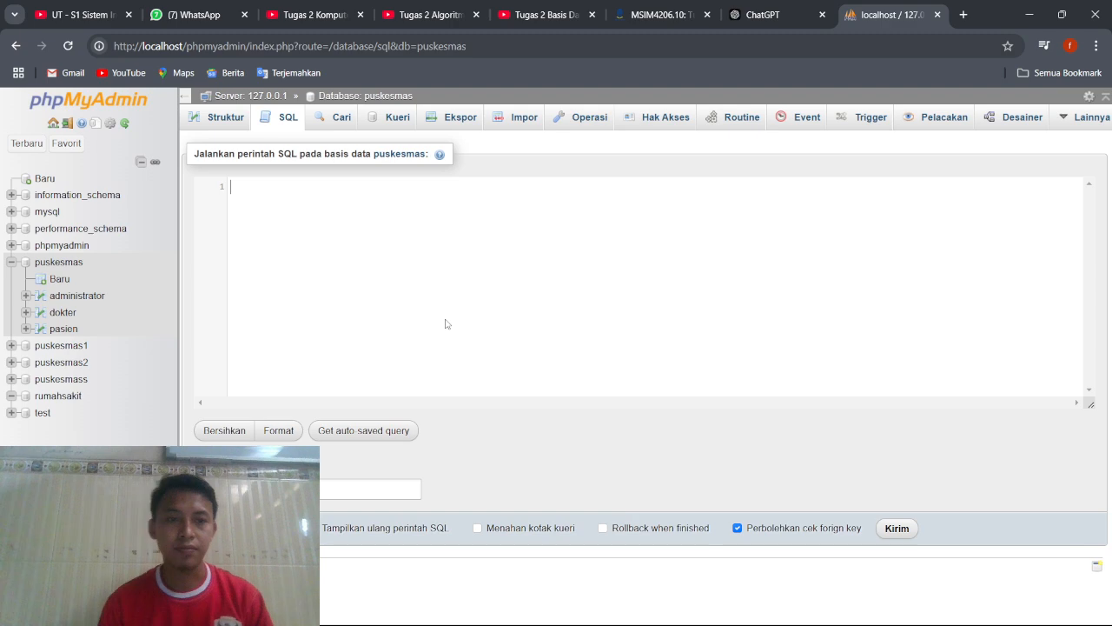
pyautogui.hotkey('ctrl', 'v')
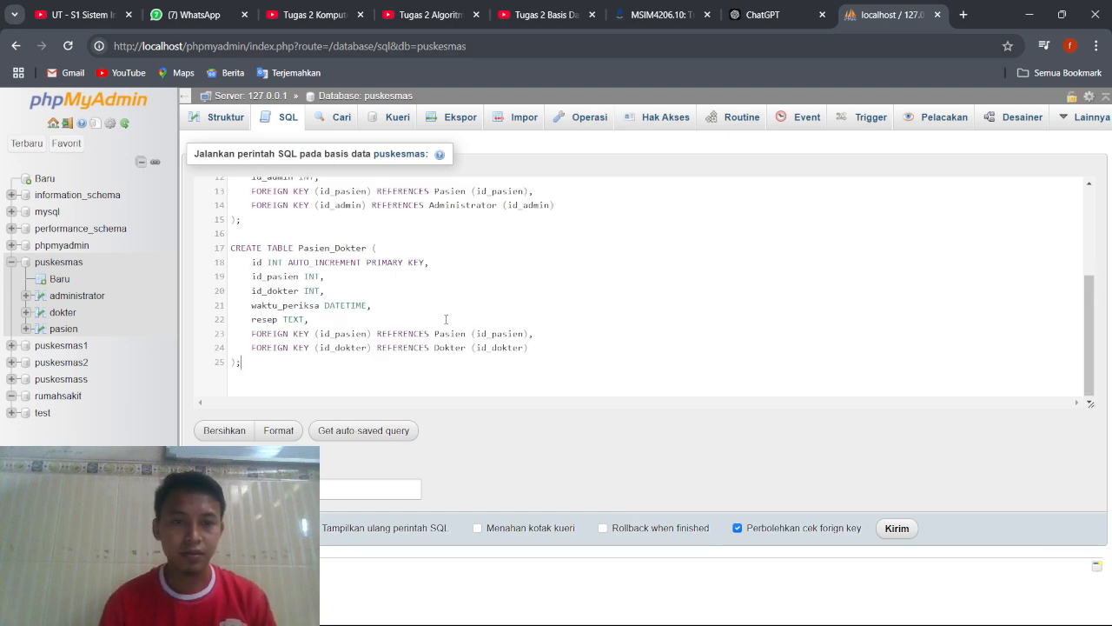
# Review the pasted Dokter_admin, Daftar and Pasien_Dokter definitions with their foreign keys, and run them to create the three tables.
pyautogui.moveTo(446, 318); pyautogui.dragTo(450, 363)
pyautogui.click(450, 363)
pyautogui.scroll(1, 450, 364)
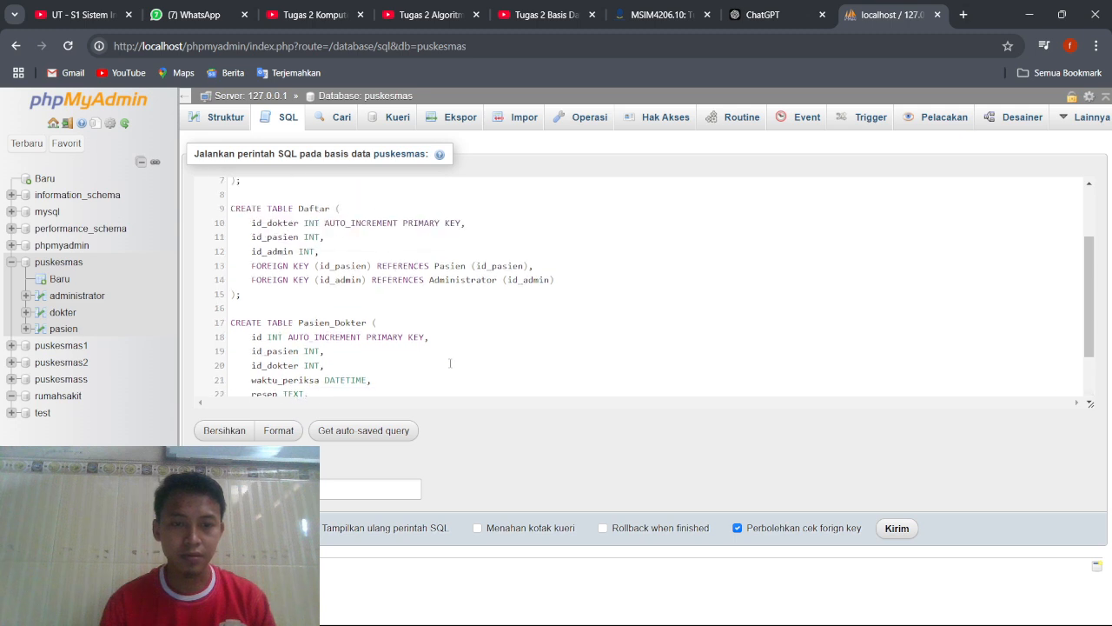
pyautogui.scroll(2, 450, 363)
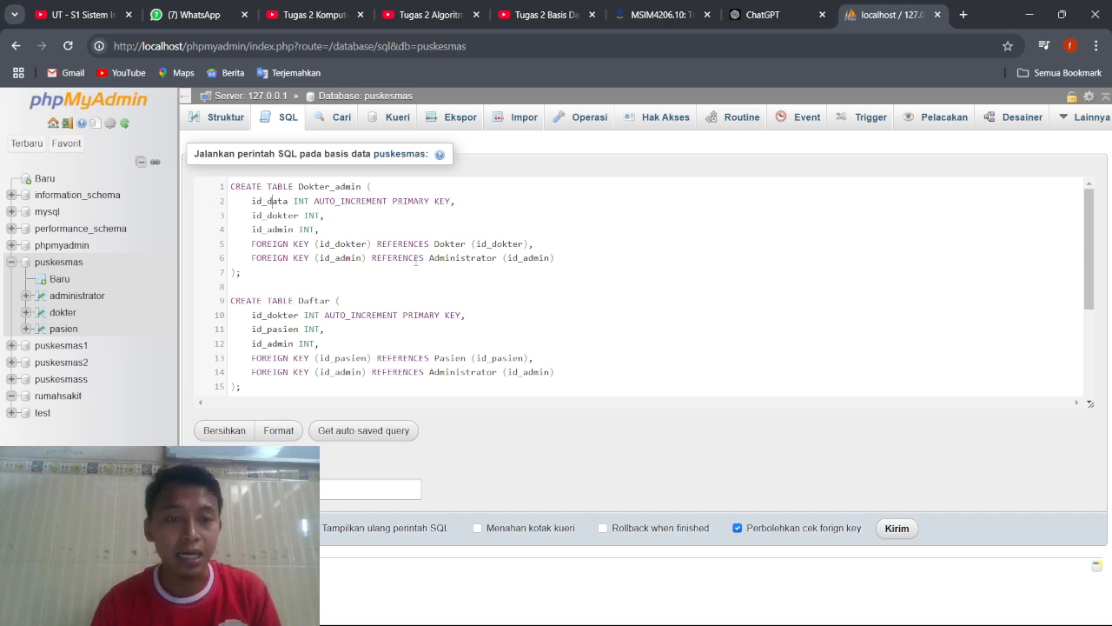
pyautogui.scroll(-3, 338, 341)
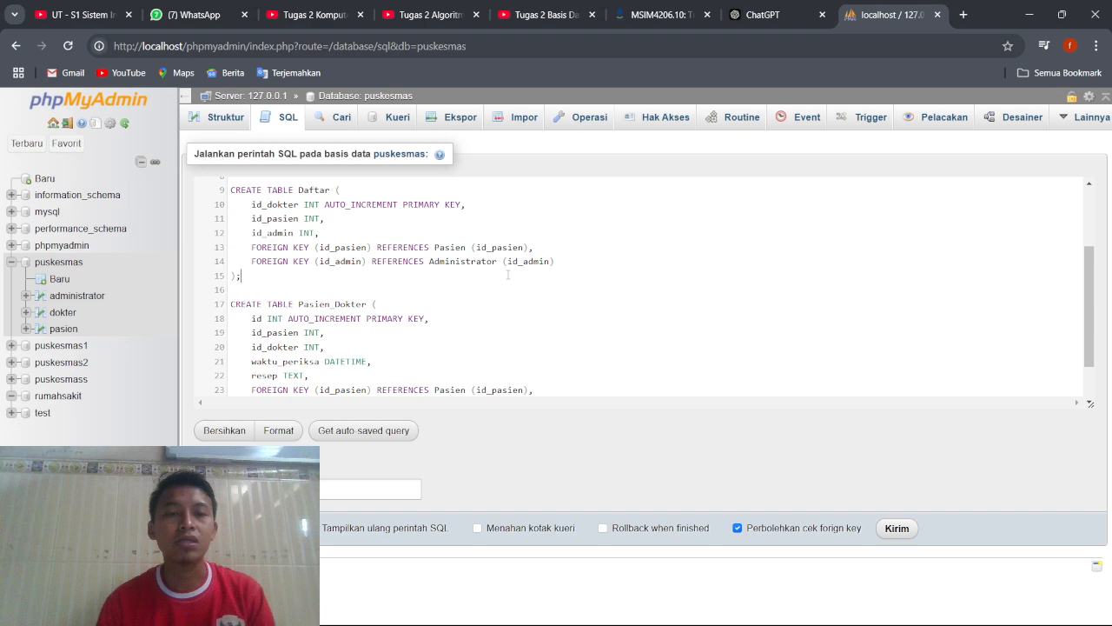
pyautogui.scroll(-2, 507, 274)
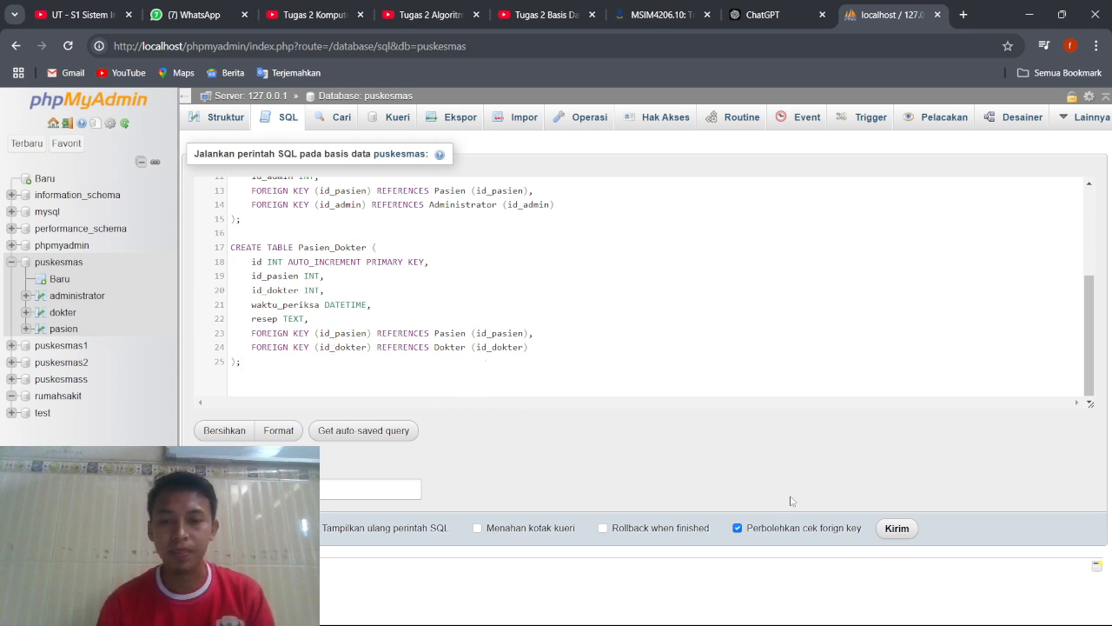
pyautogui.click(886, 530)
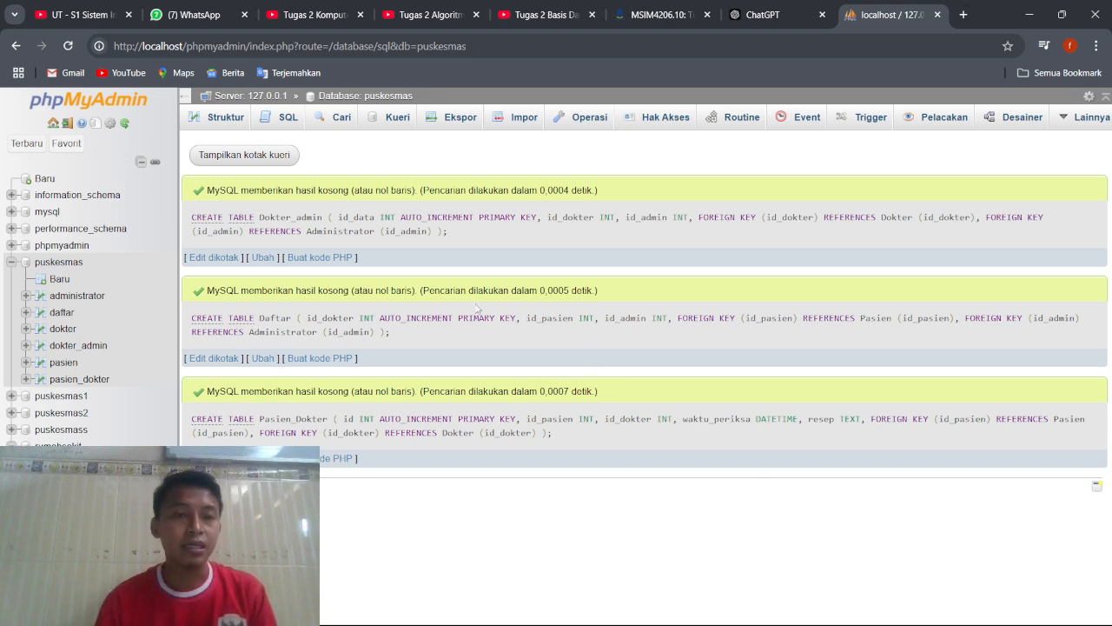
# Check the puskesmas table list and the pasien table's columns, and open the form for inserting rows into pasien.
pyautogui.click(223, 120)
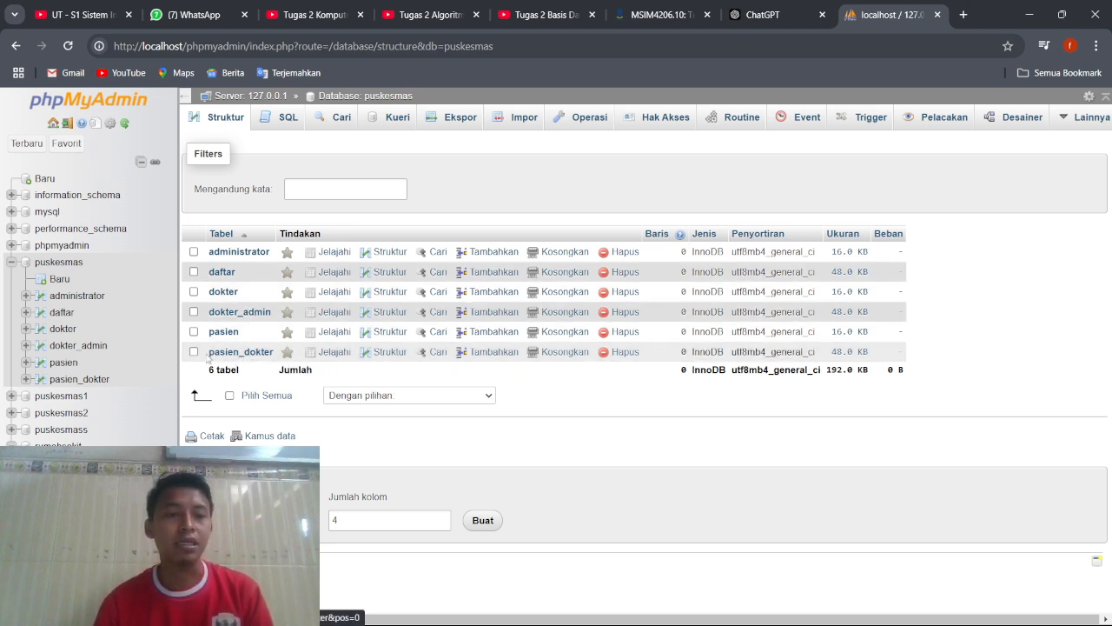
pyautogui.click(71, 366)
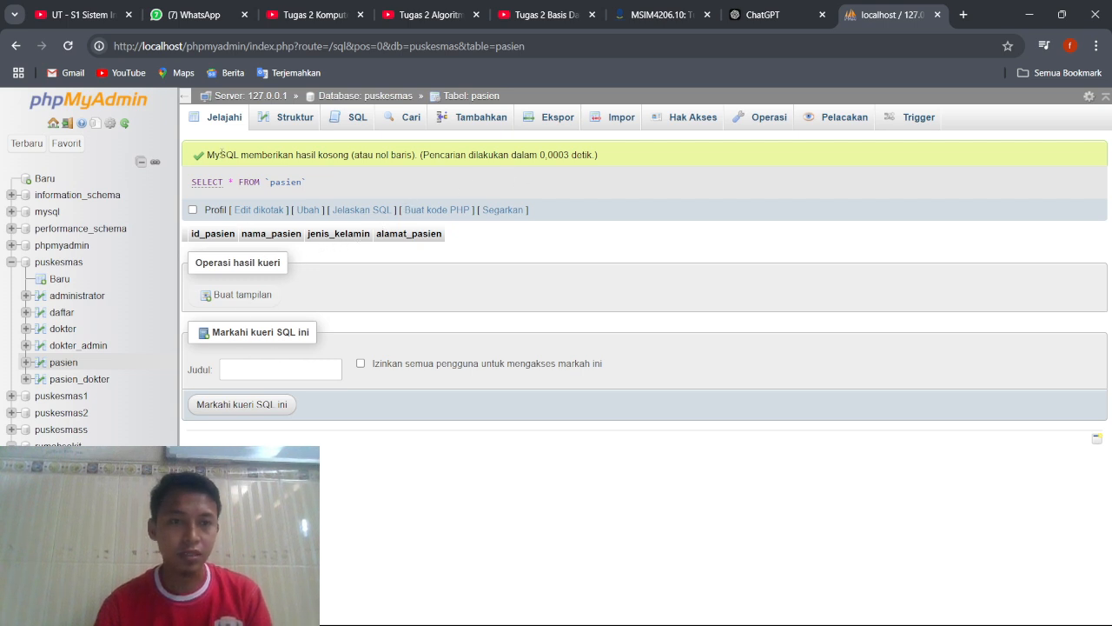
pyautogui.click(59, 261)
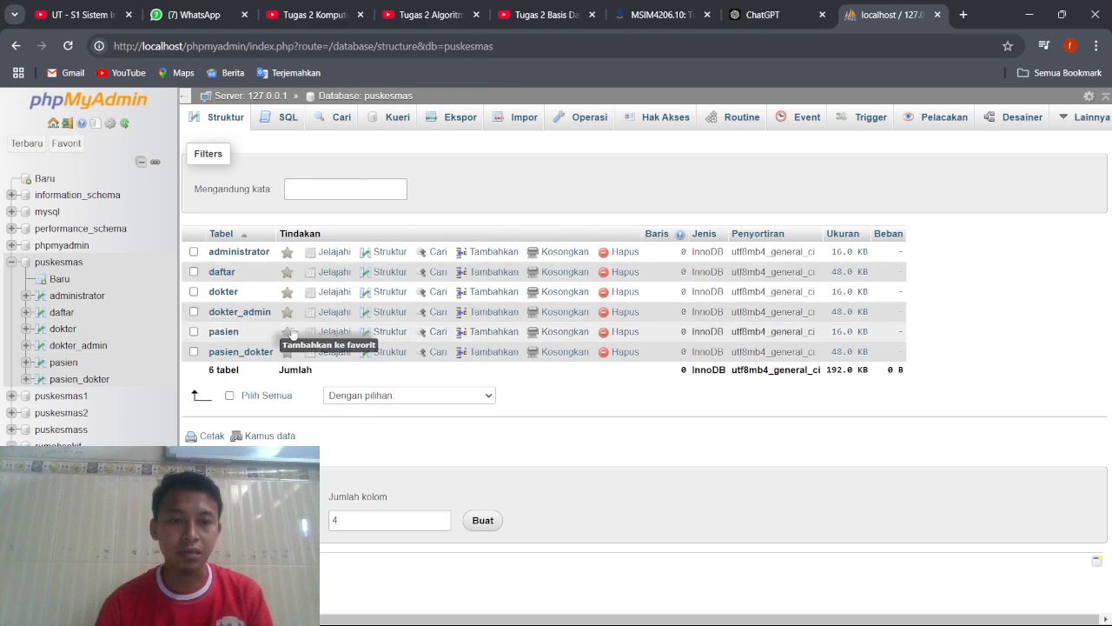
pyautogui.click(484, 333)
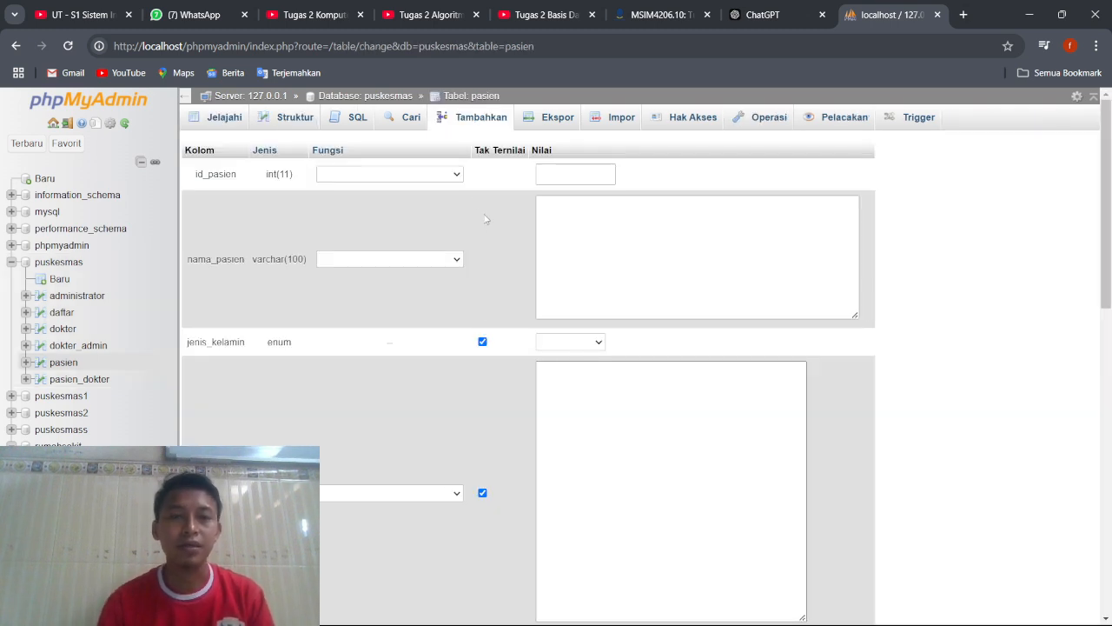
pyautogui.click(459, 174)
pyautogui.click(459, 176)
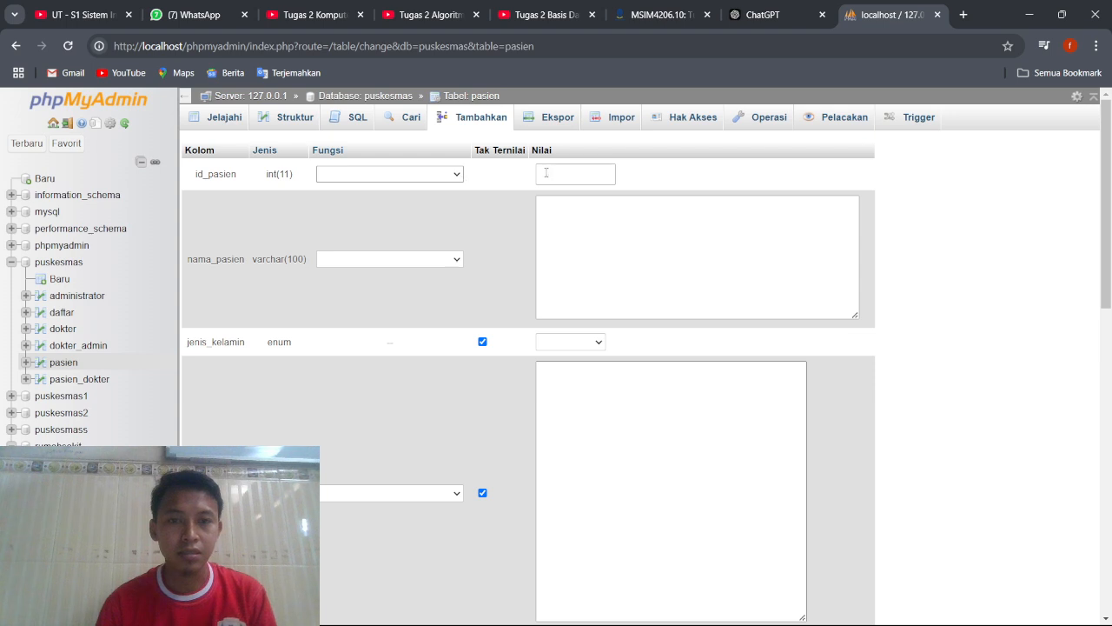
pyautogui.click(460, 174)
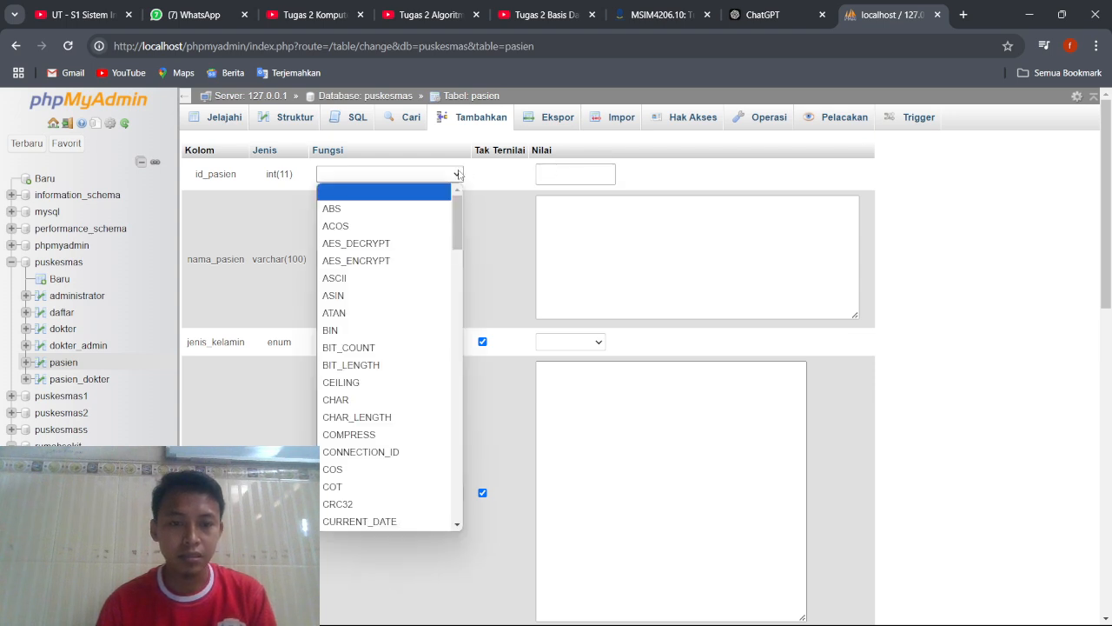
pyautogui.press('i')
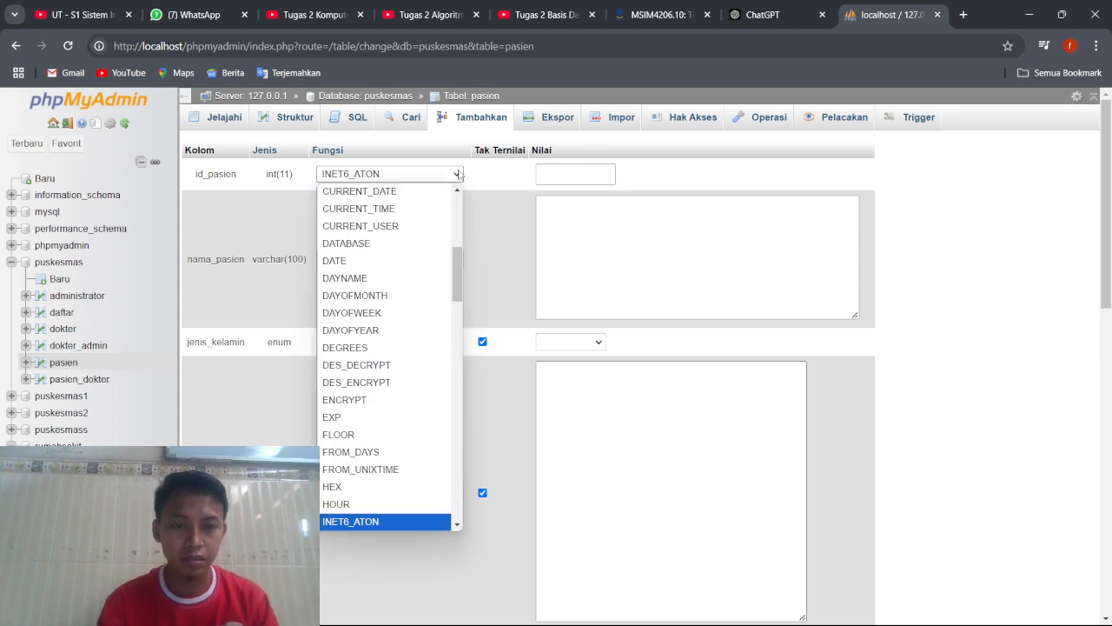
pyautogui.press('n')
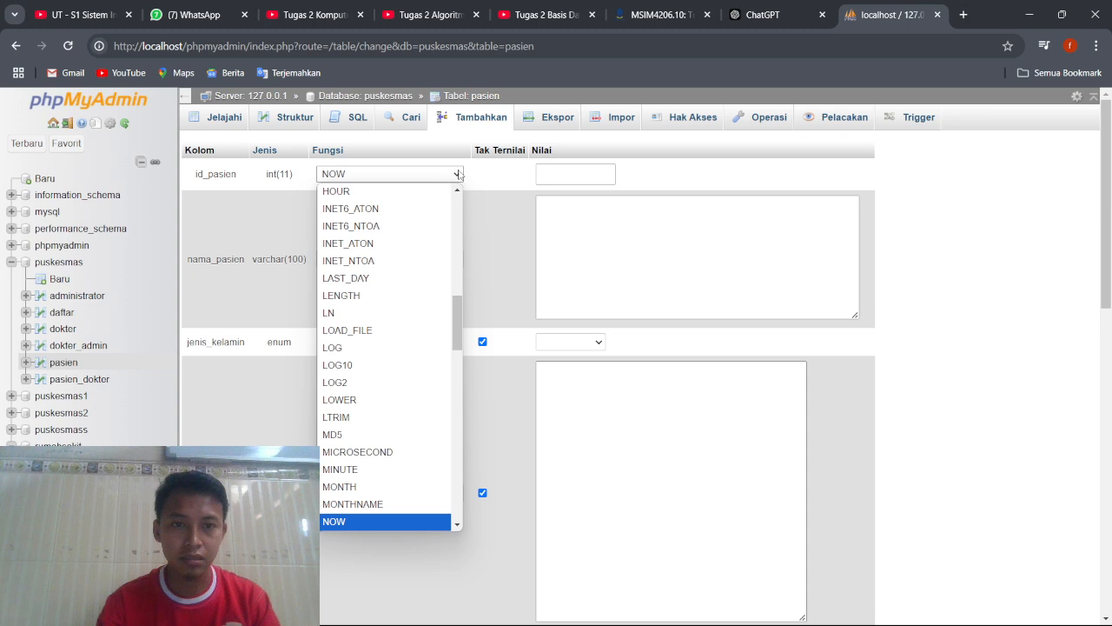
pyautogui.click(435, 181)
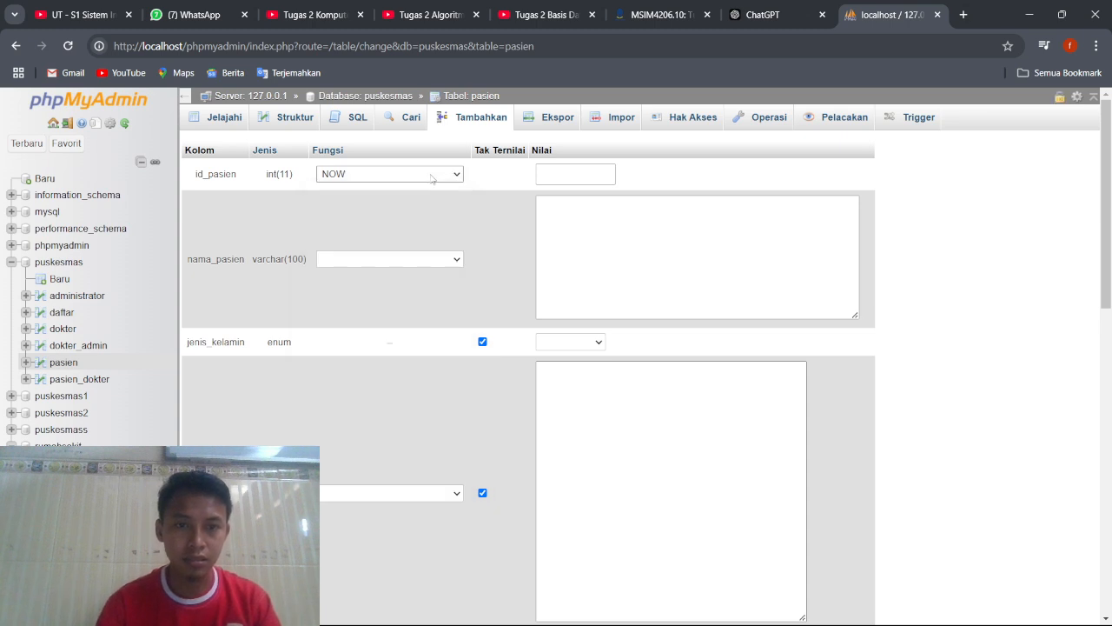
pyautogui.click(434, 178)
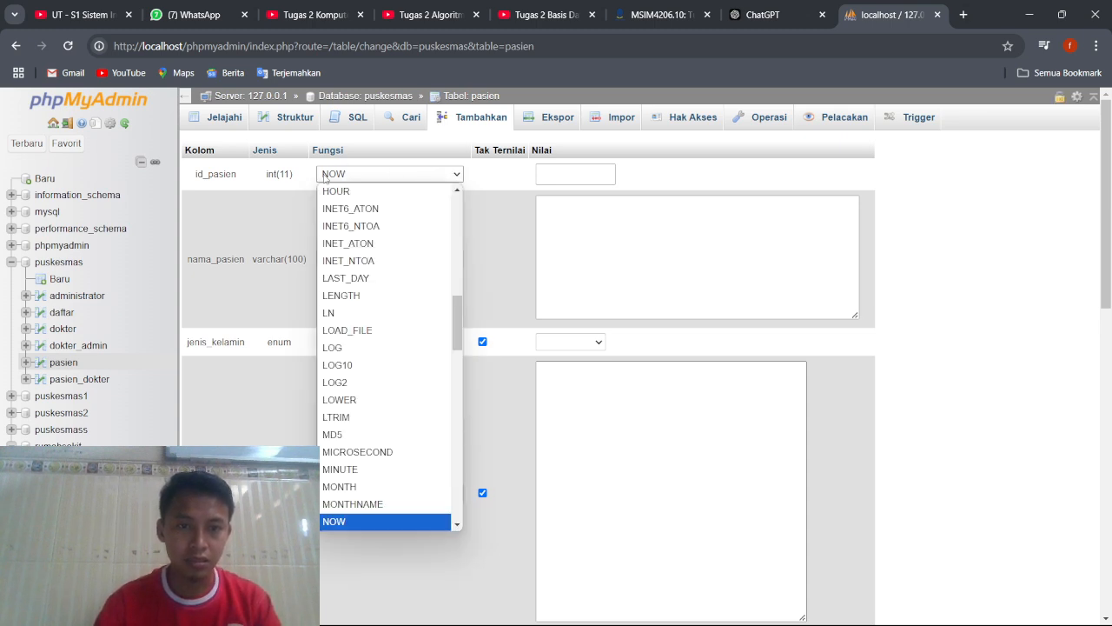
pyautogui.scroll(8, 417, 228)
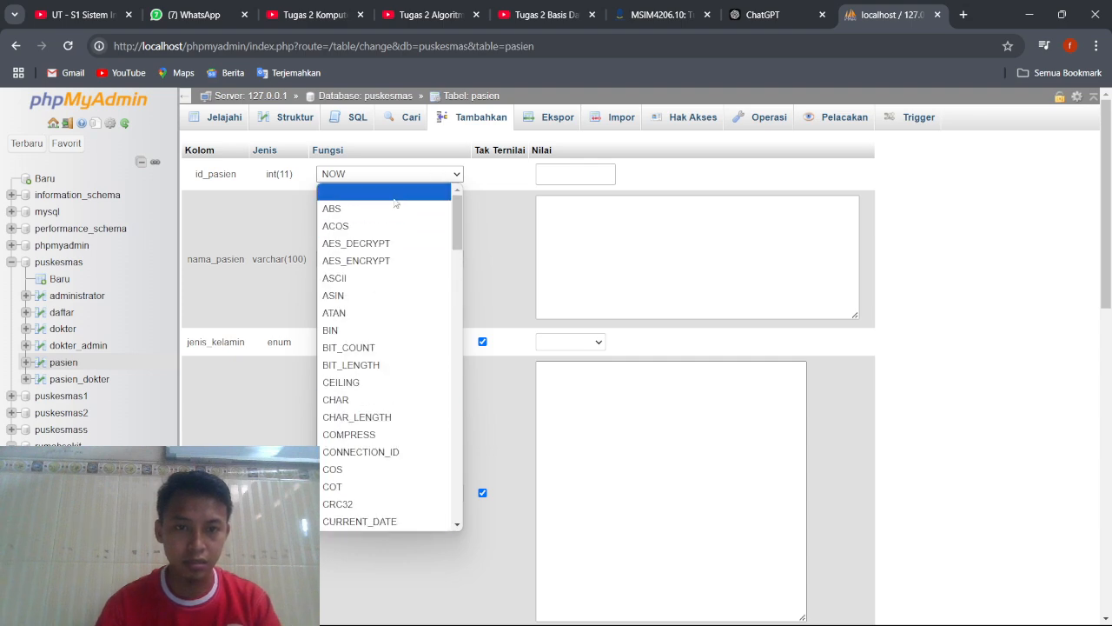
pyautogui.click(395, 196)
# Enter 1 as id_pasien and fill in the patient's name as nama_pasien in the first pasien record.
pyautogui.click(598, 181)
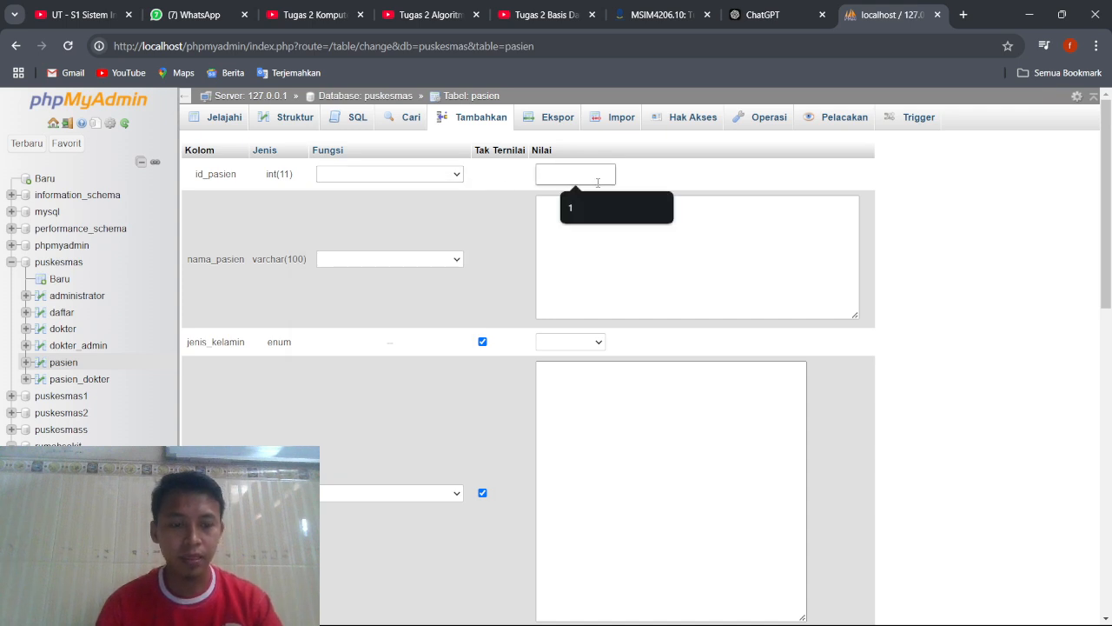
pyautogui.write('1')
pyautogui.click(600, 220)
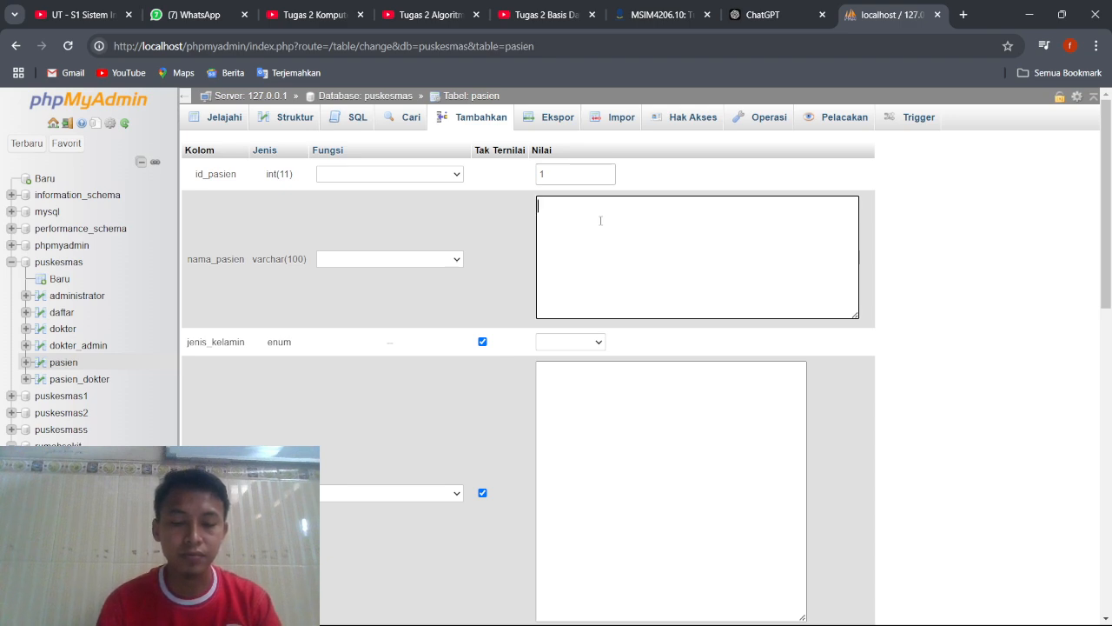
pyautogui.write('bu')
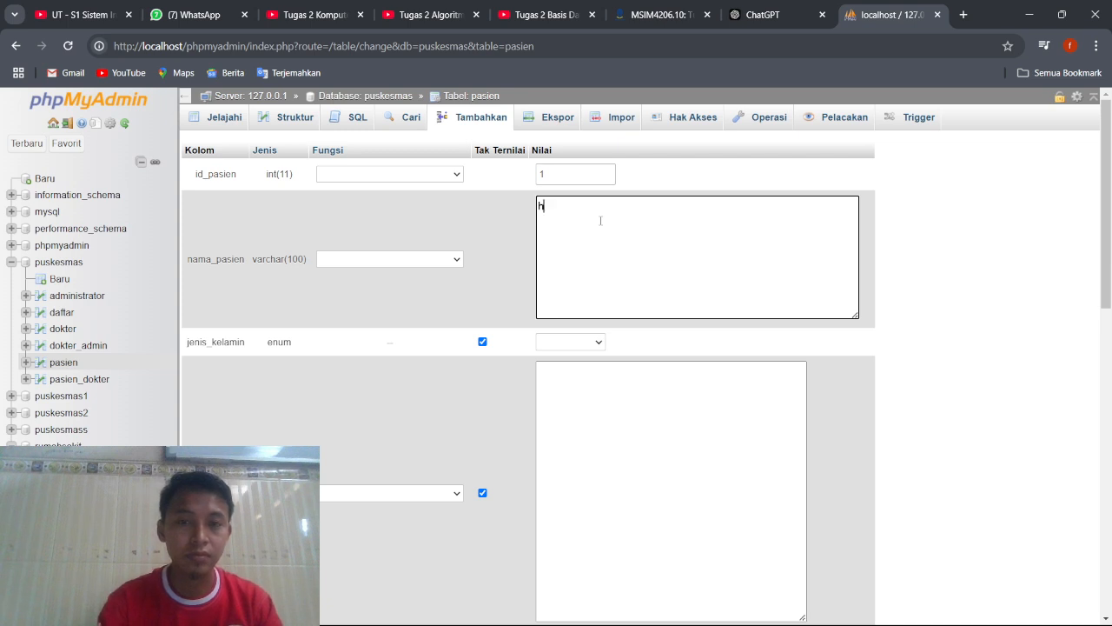
pyautogui.press('BackSpace')
pyautogui.press('BackSpace')
pyautogui.write('Huda')
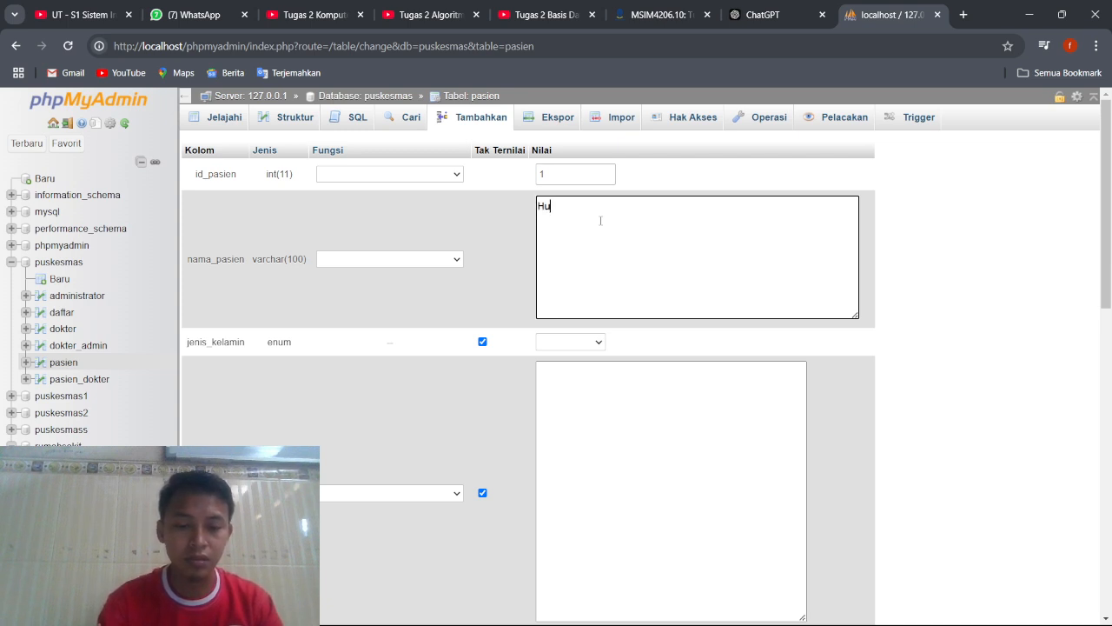
# Set jenis_kelamin to Laki-laki and fill in the patient's street address as alamat_pasien.
pyautogui.click(599, 346)
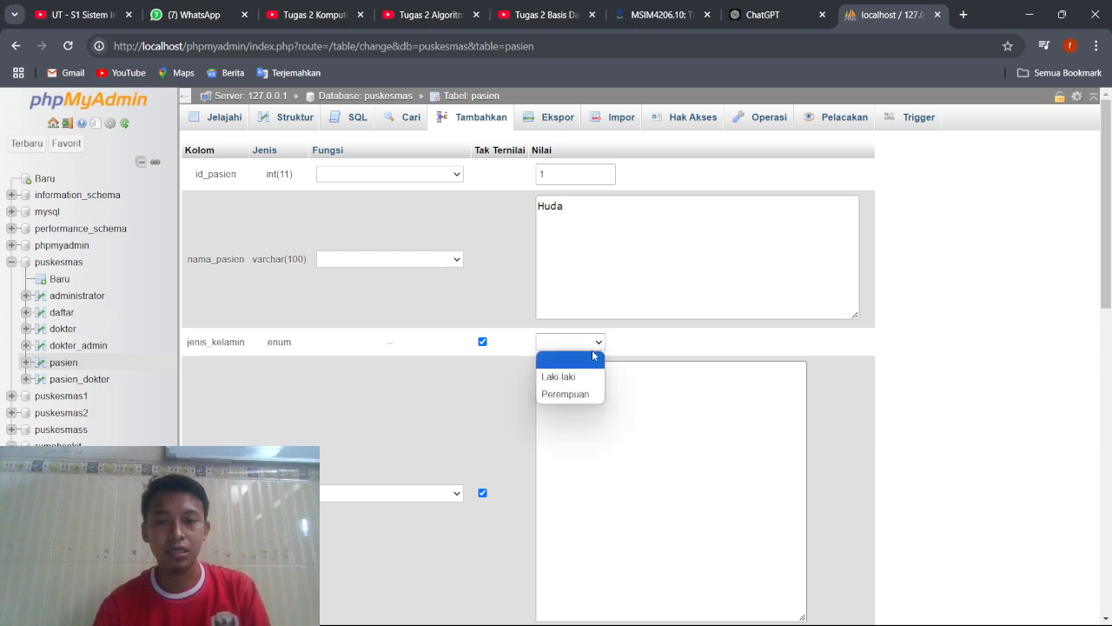
pyautogui.click(580, 376)
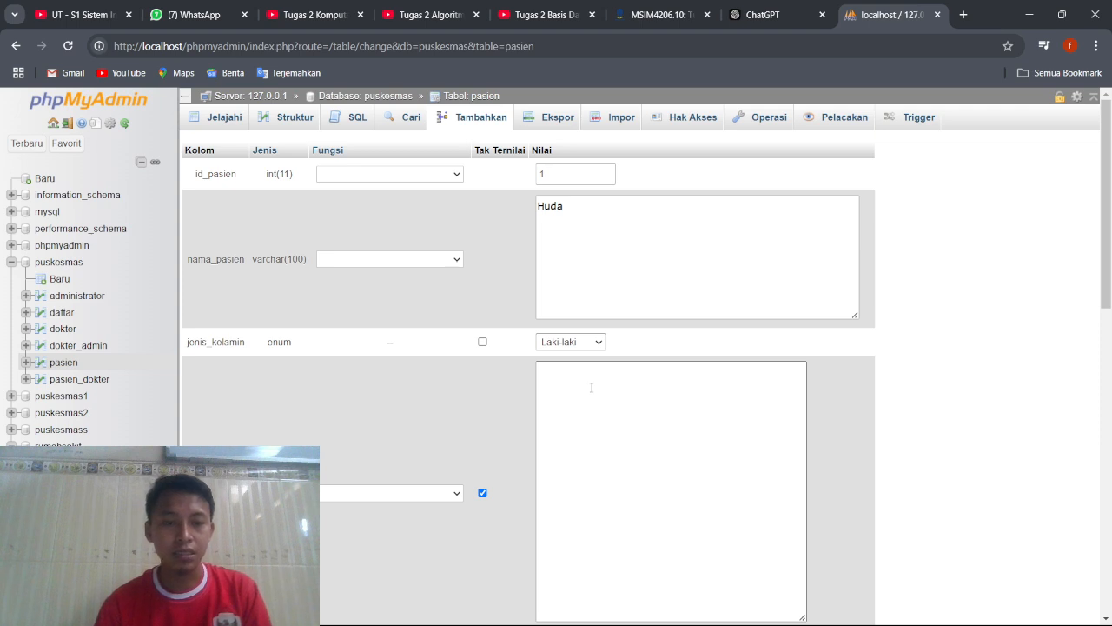
pyautogui.click(590, 387)
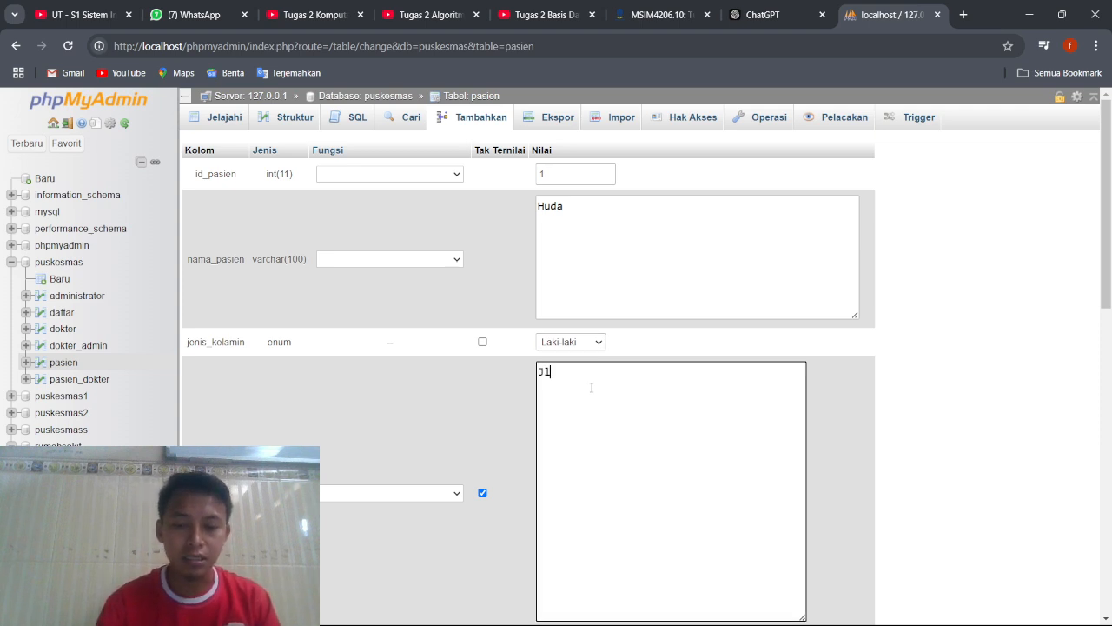
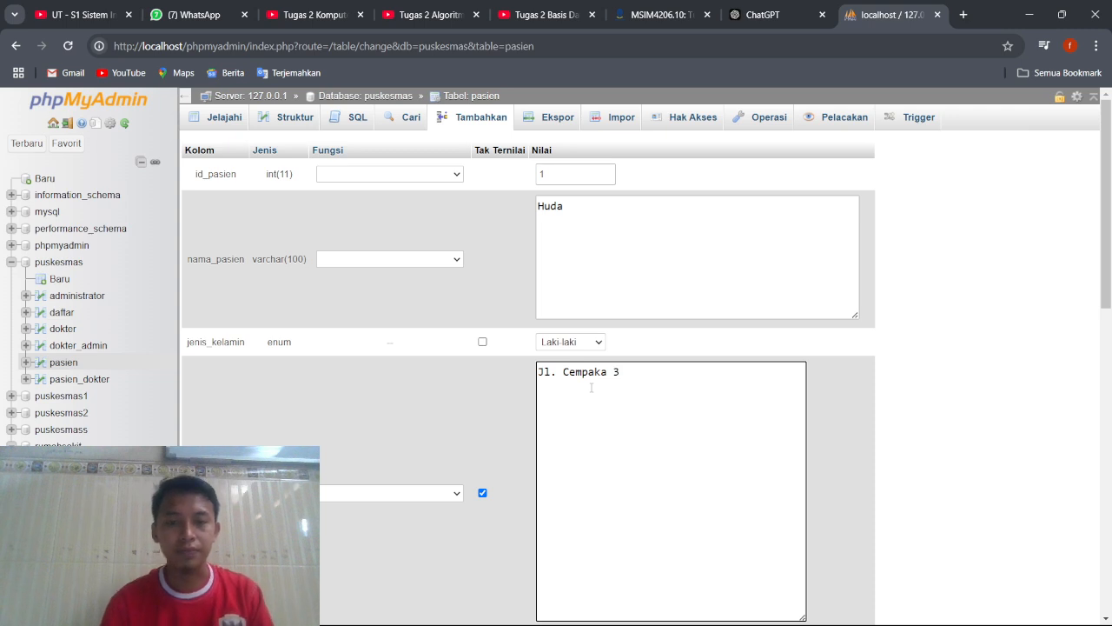
pyautogui.scroll(-4, 500, 458)
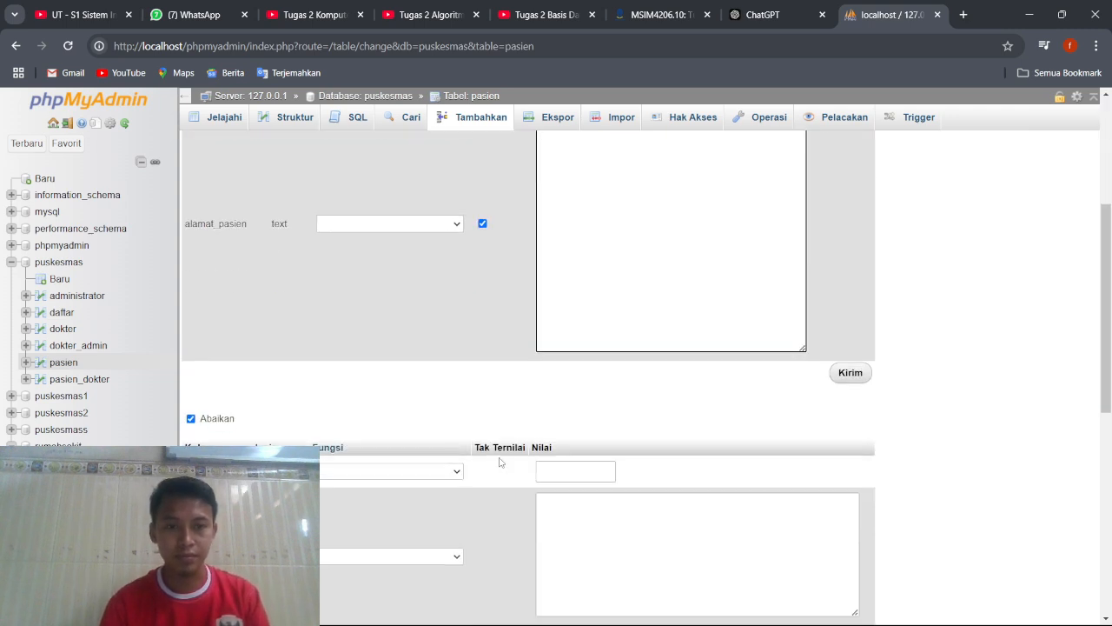
# Mark jenis_kelamin as null in the first pasien record, and switch the null setting of alamat_pasien on and off again.
pyautogui.scroll(3, 499, 462)
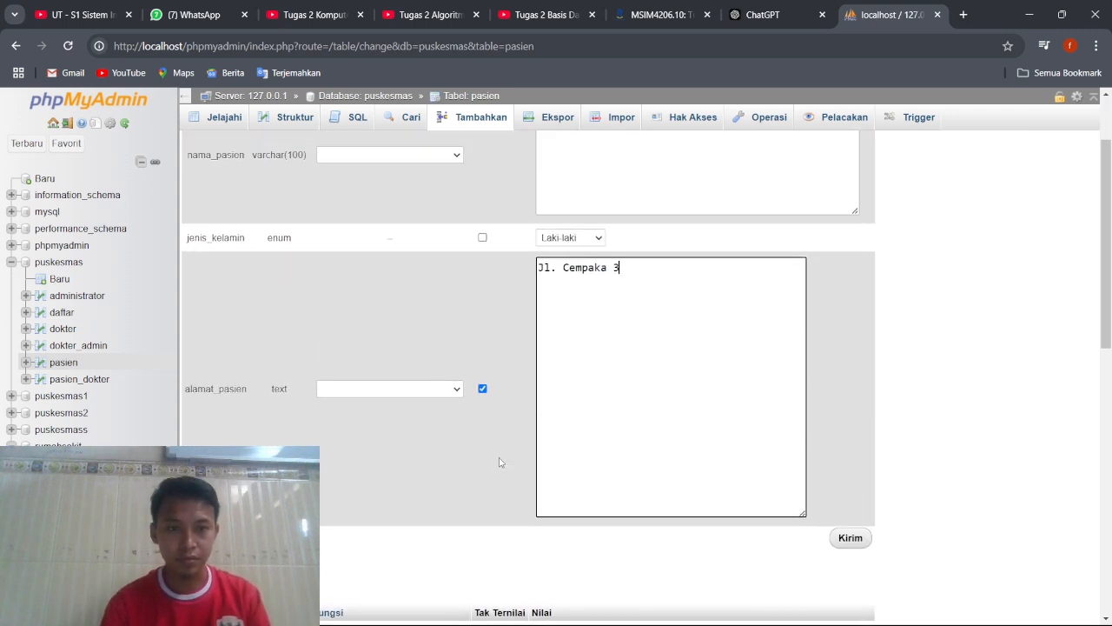
pyautogui.click(488, 245)
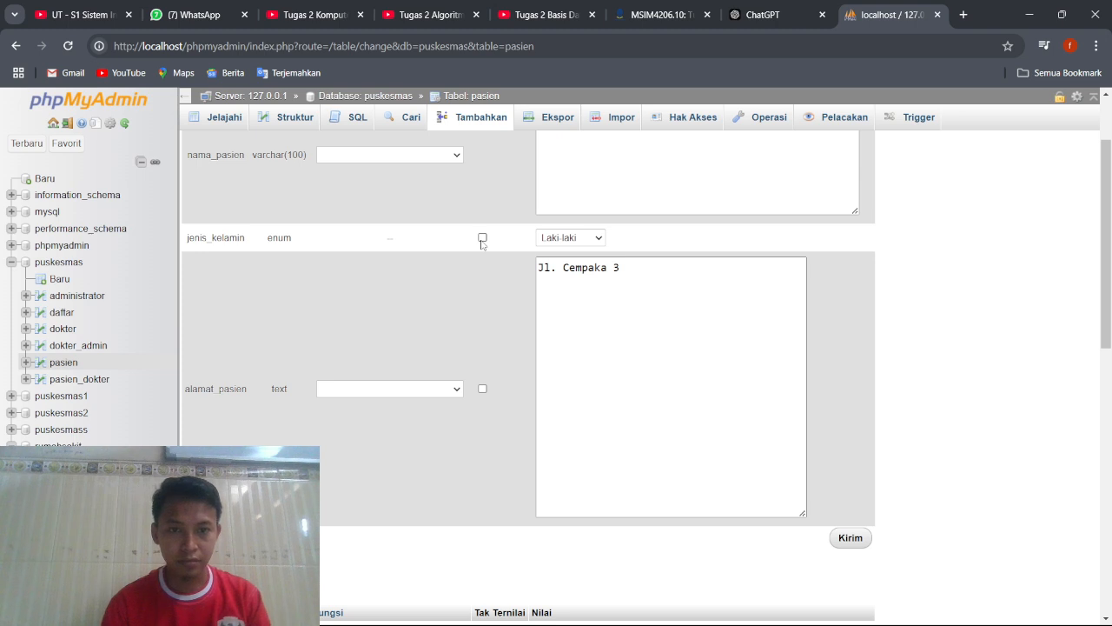
pyautogui.click(483, 238)
pyautogui.scroll(1, 482, 252)
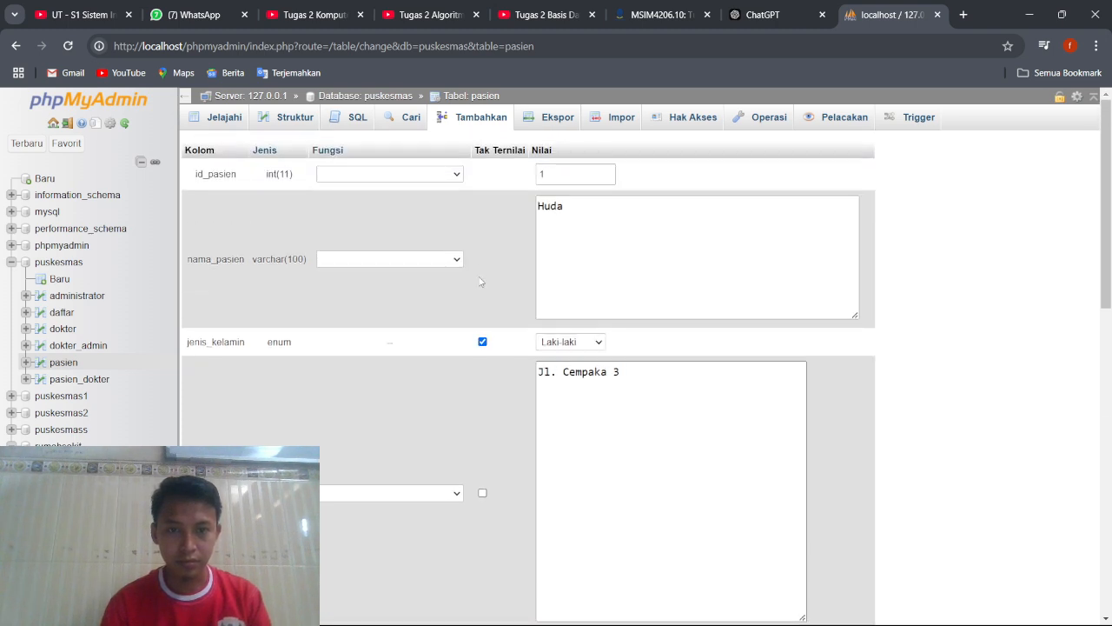
pyautogui.scroll(-1, 482, 365)
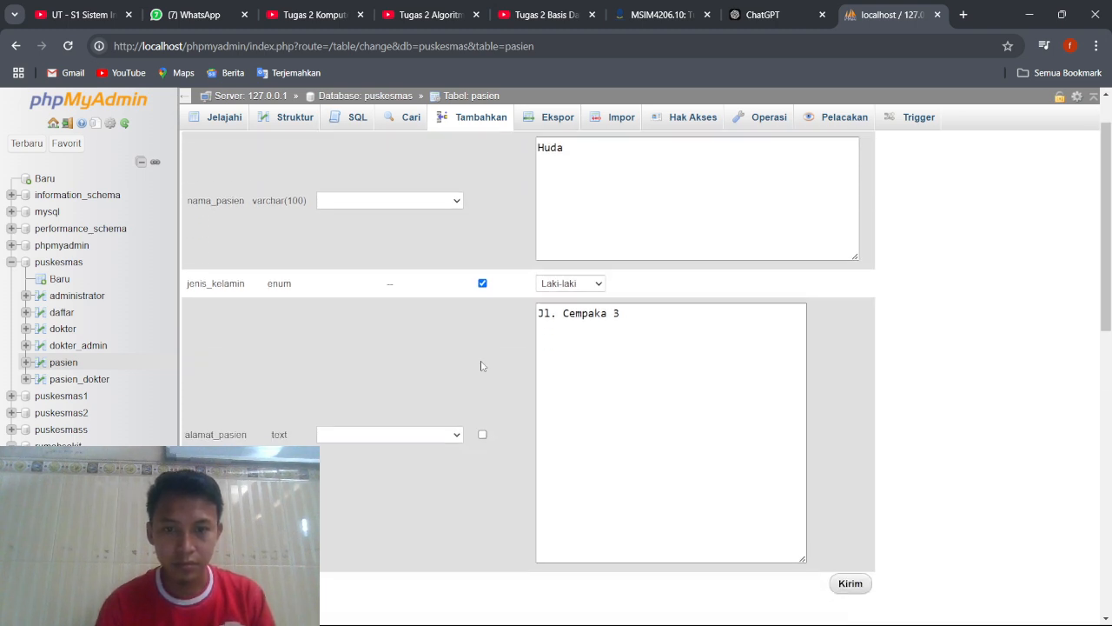
pyautogui.click(483, 429)
pyautogui.click(483, 430)
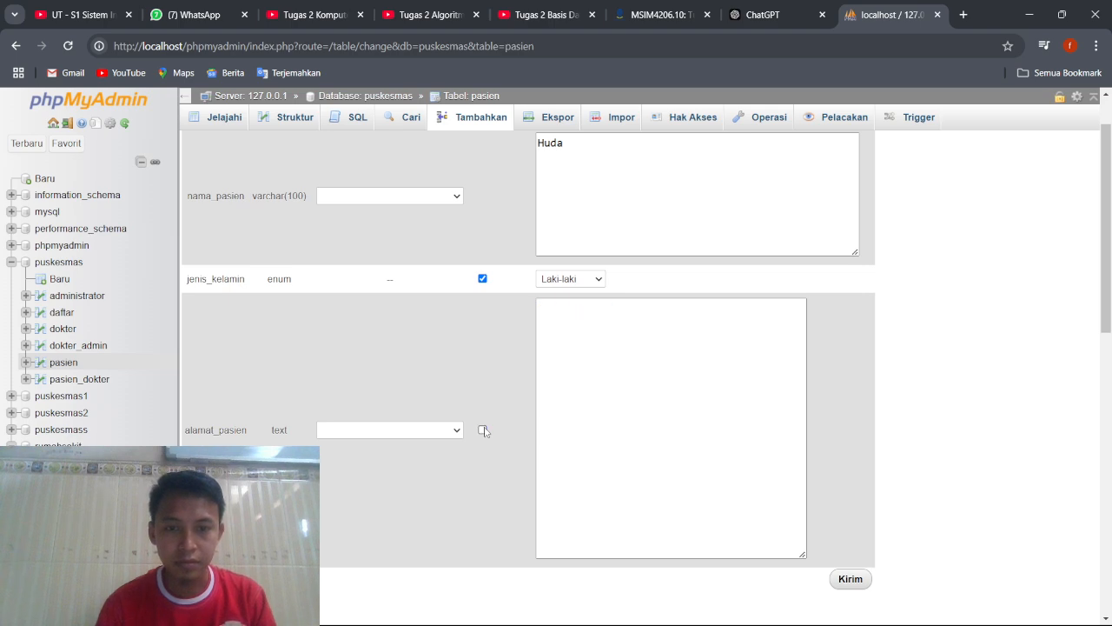
# Re-enter the patient's street address as alamat_pasien and submit the first pasien record.
pyautogui.click(608, 344)
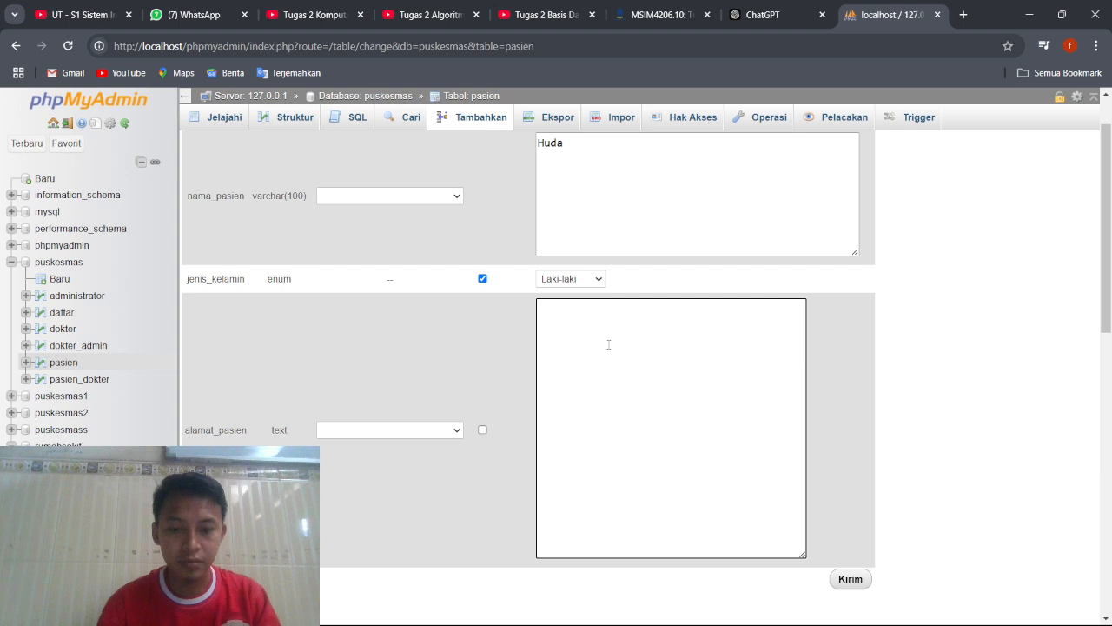
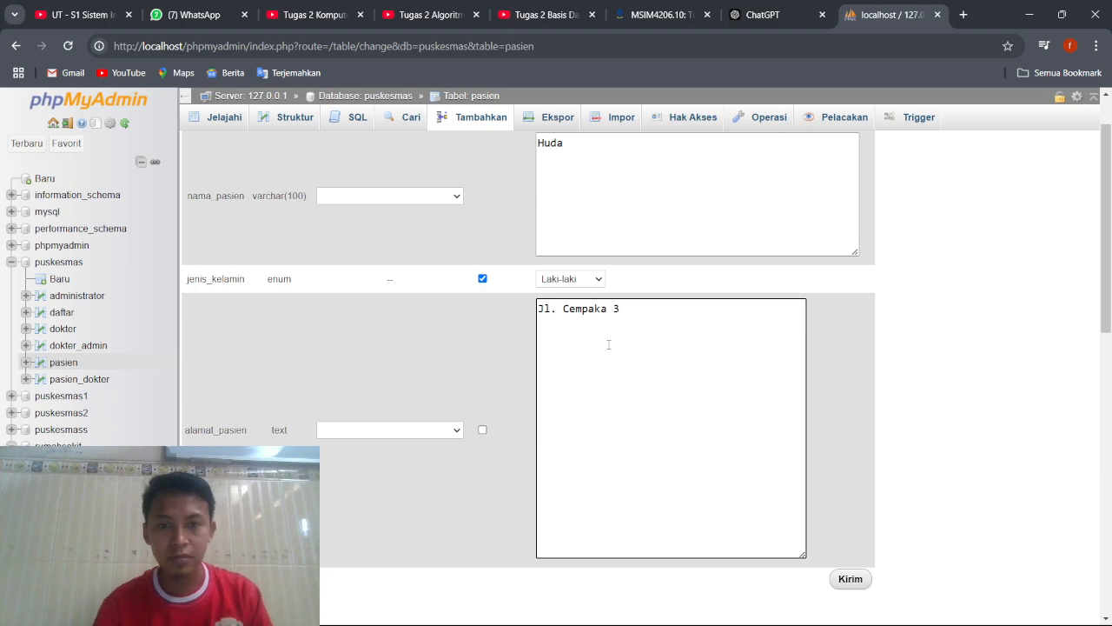
pyautogui.click(850, 579)
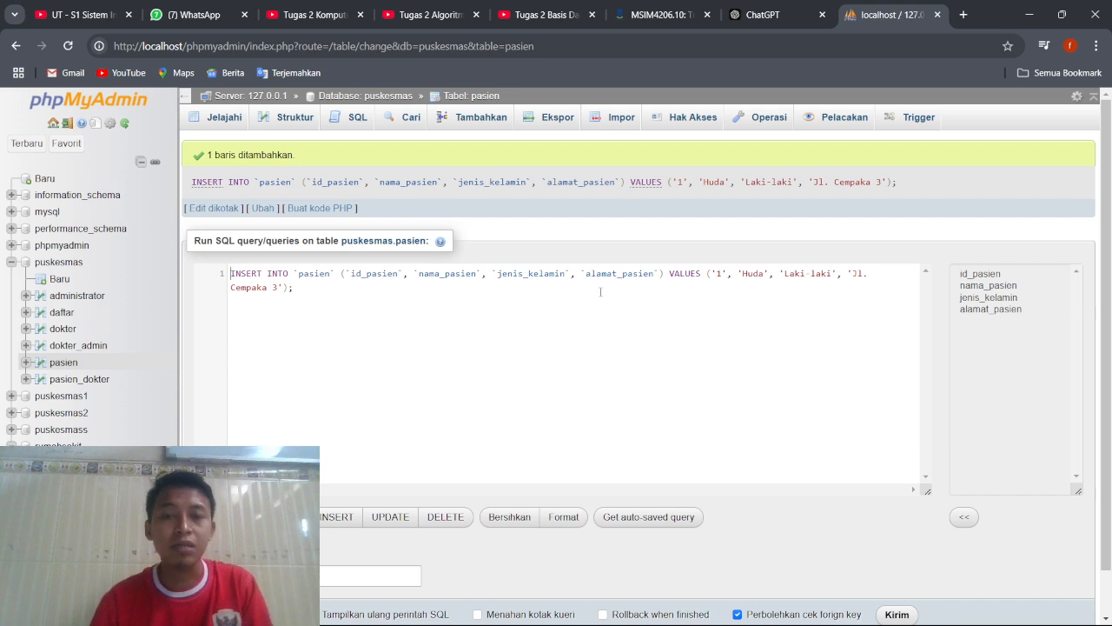
# Move the VALUES clause of the pasien INSERT statement onto its own line, staying on the page with the unsaved query.
pyautogui.click(670, 275)
pyautogui.press('Return')
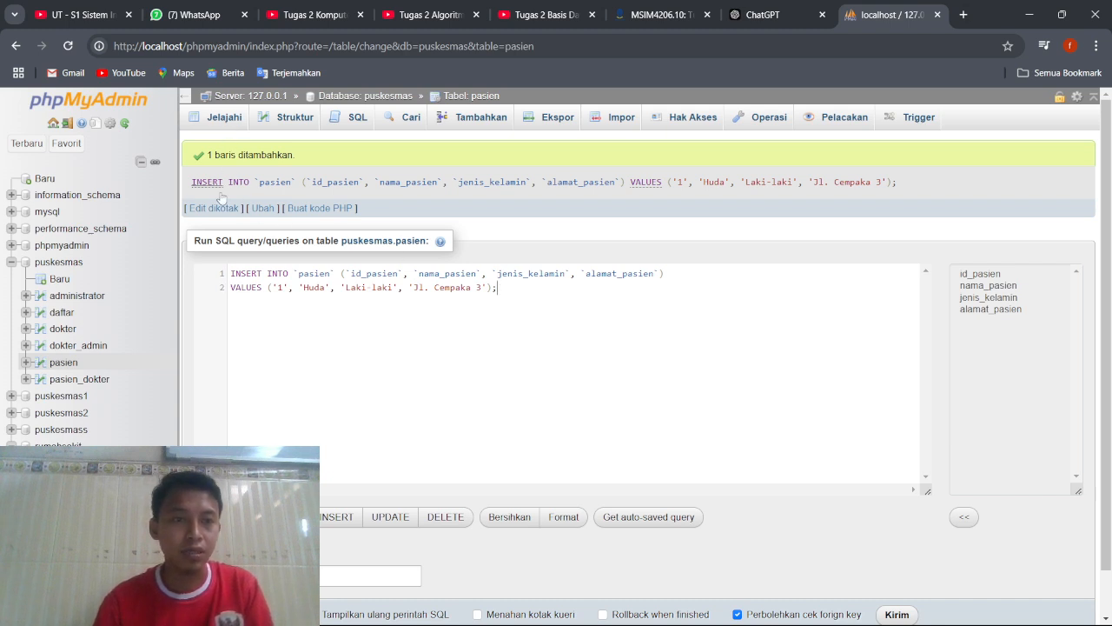
pyautogui.click(96, 348)
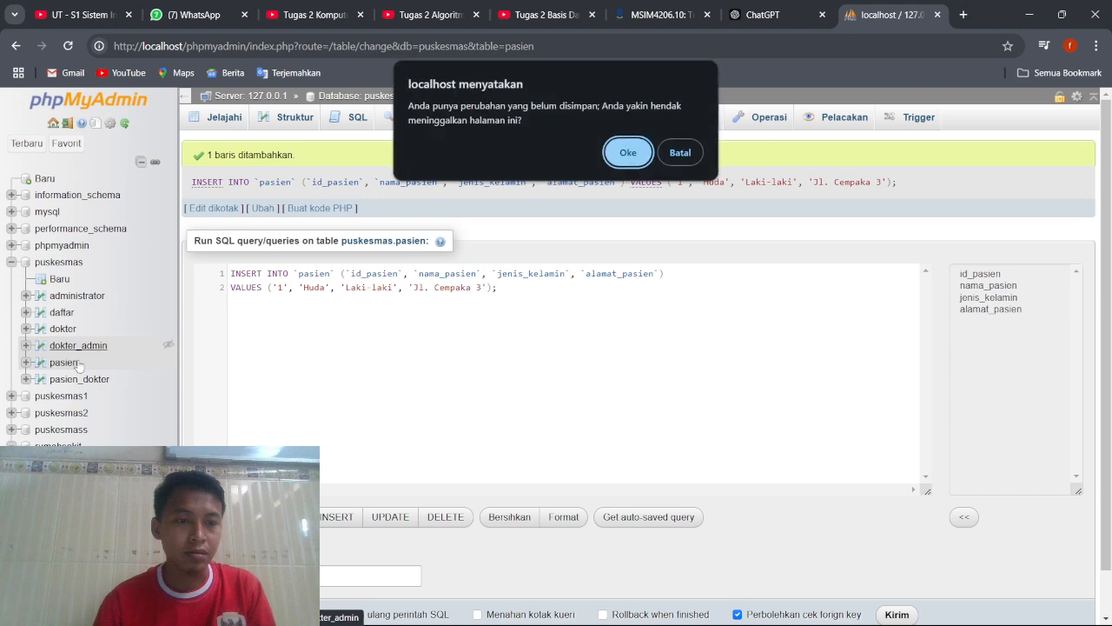
pyautogui.click(676, 155)
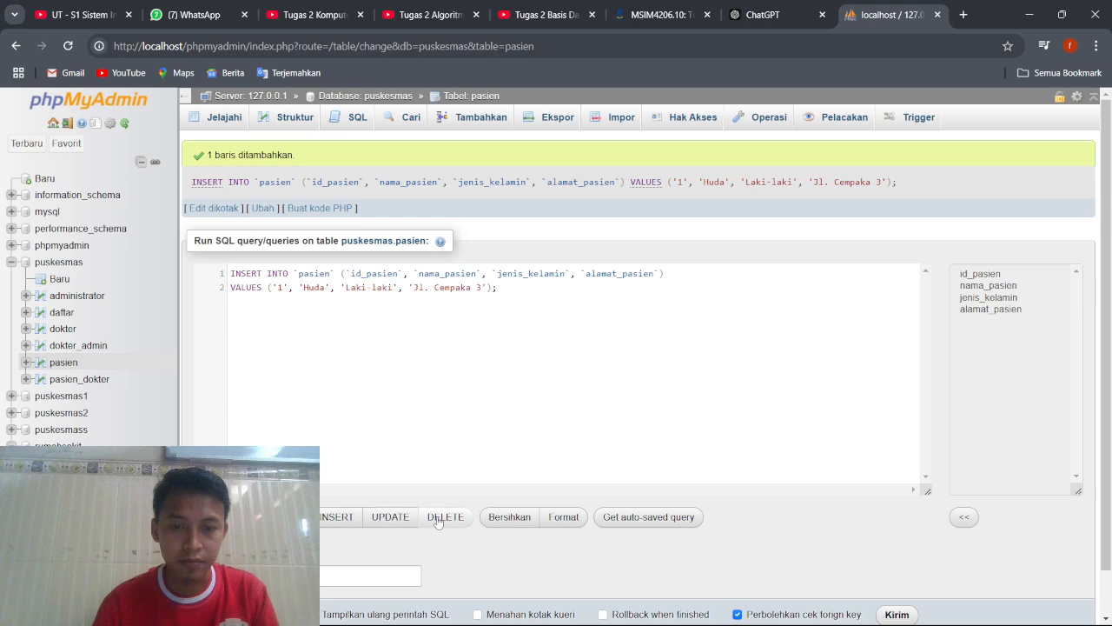
pyautogui.scroll(-1, 439, 522)
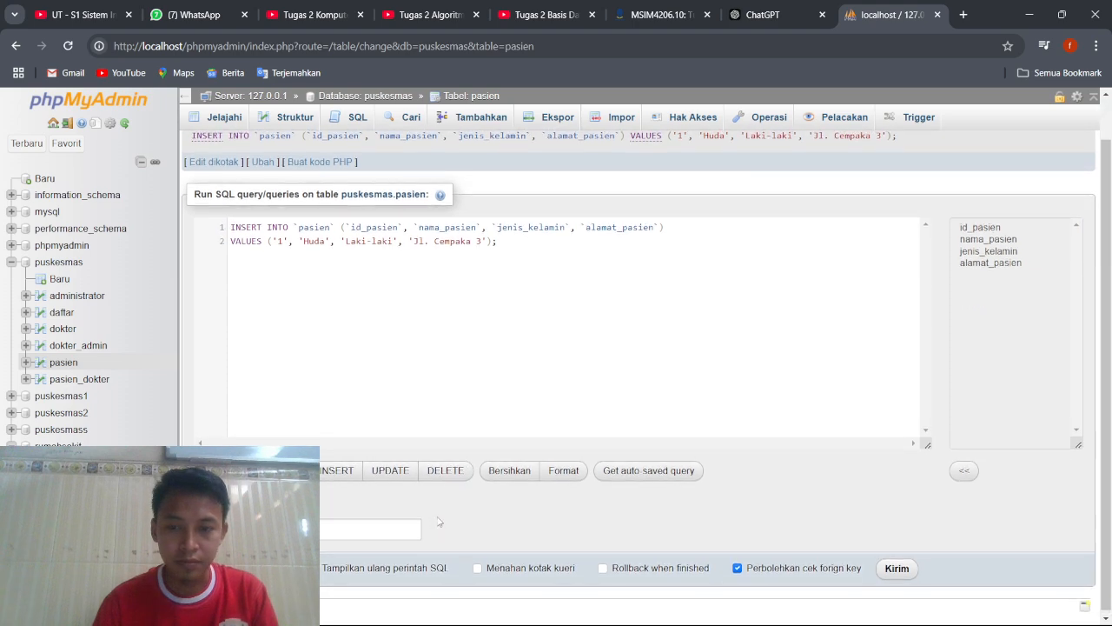
pyautogui.scroll(1, 439, 521)
# Start a second value group after the first patient's row, with '2' as id_pasien and the second patient's name in quotes.
pyautogui.click(519, 292)
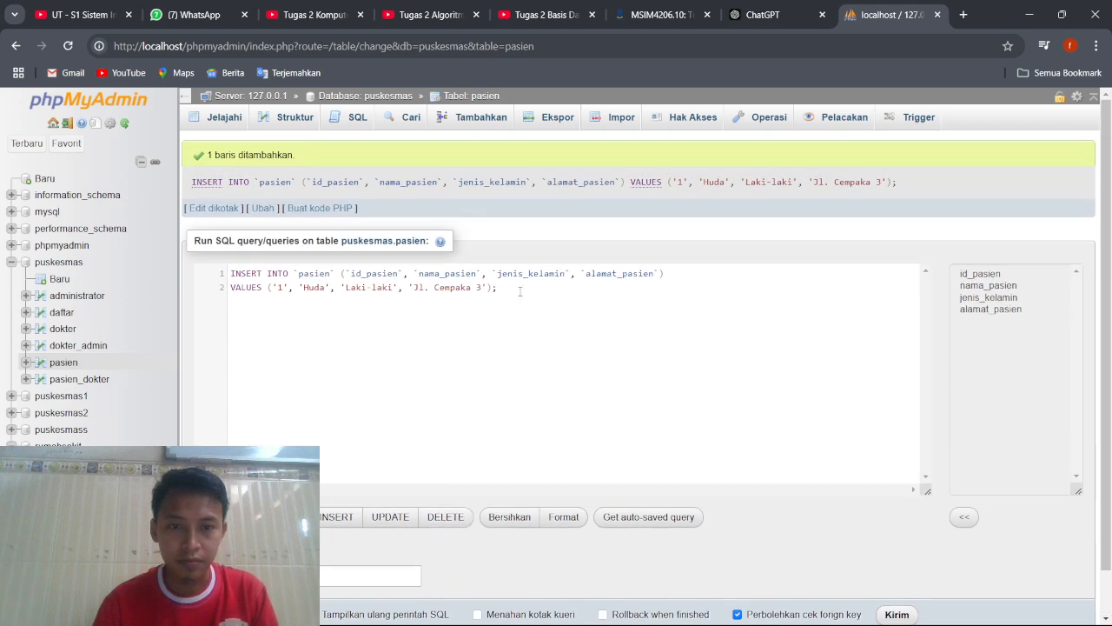
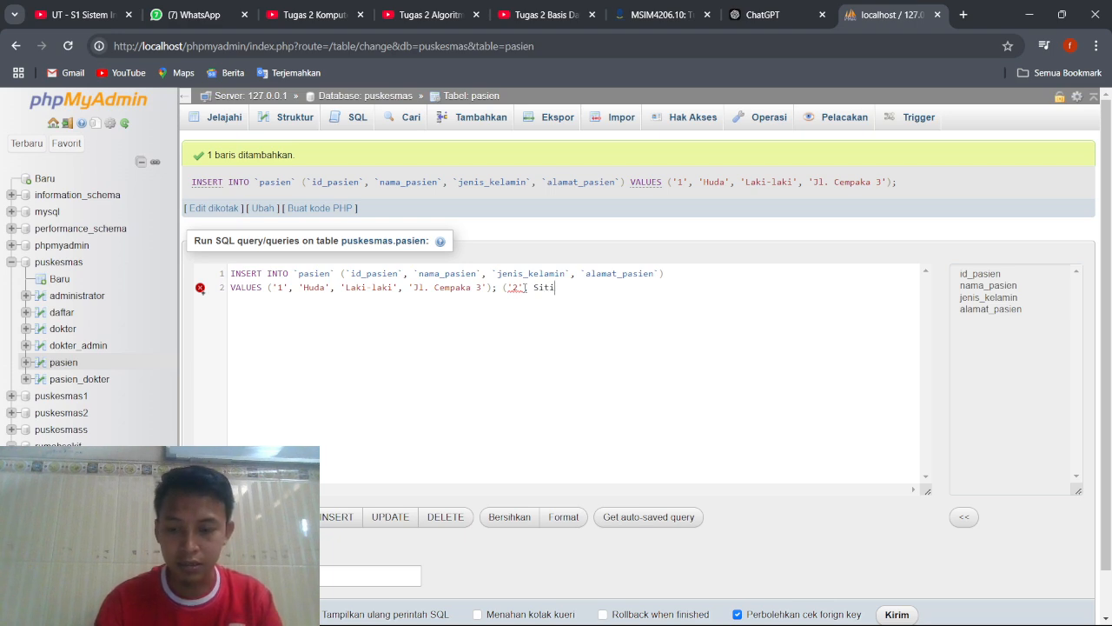
pyautogui.press('Left')
pyautogui.press('Left')
pyautogui.press('Left')
pyautogui.press('Left')
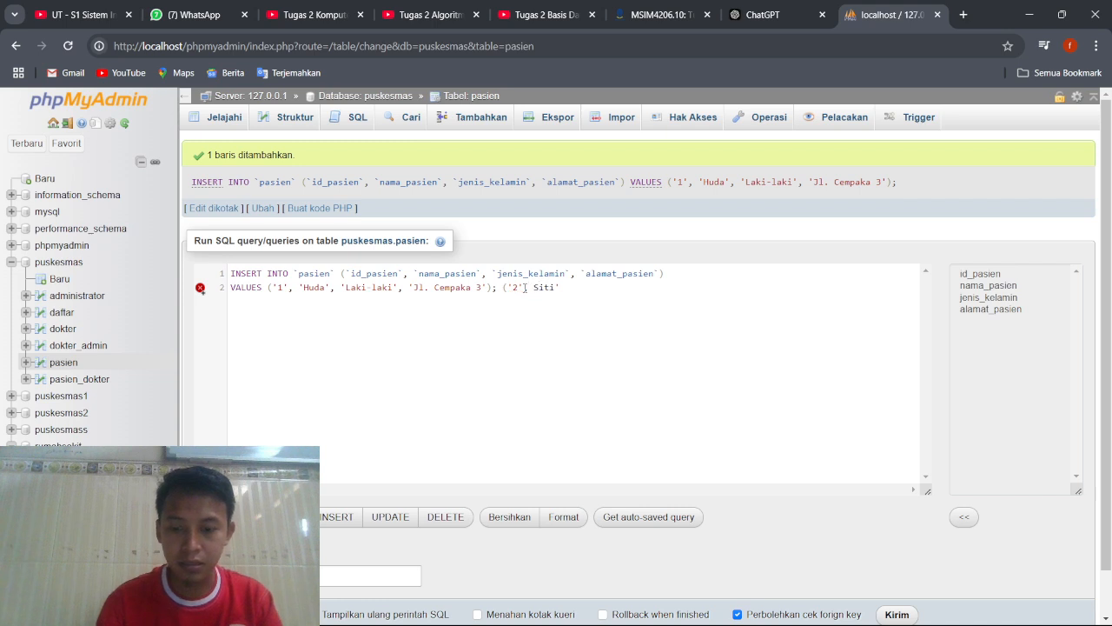
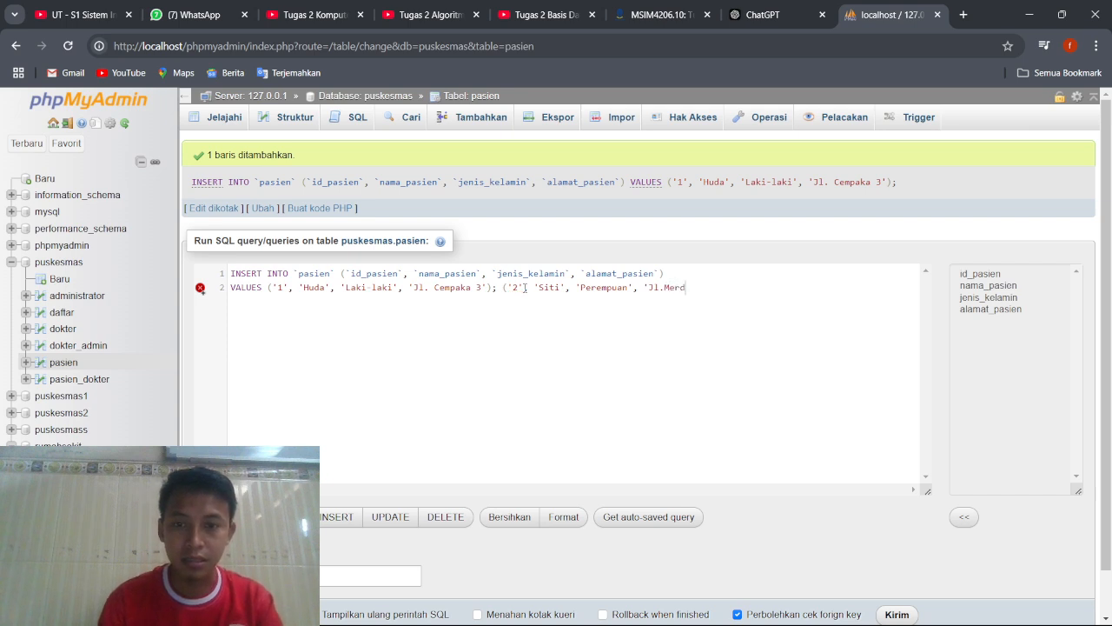
# Add the second patient's street address in quotes, close the value group with a semicolon, and try to run the INSERT query.
pyautogui.press('BackSpace')
pyautogui.press('BackSpace')
pyautogui.press('BackSpace')
pyautogui.press('BackSpace')
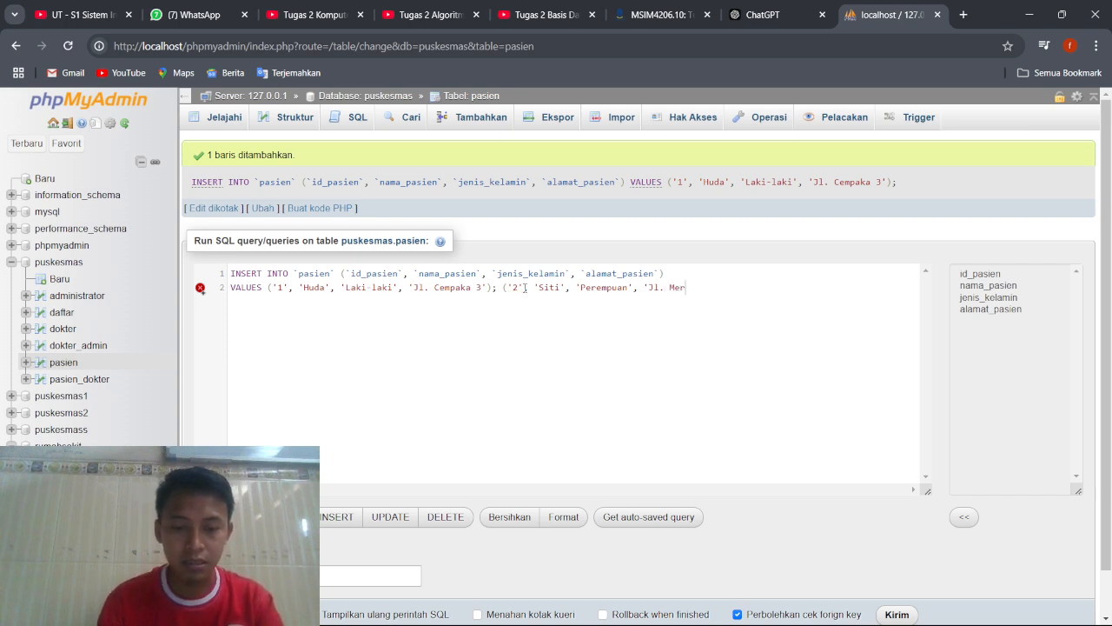
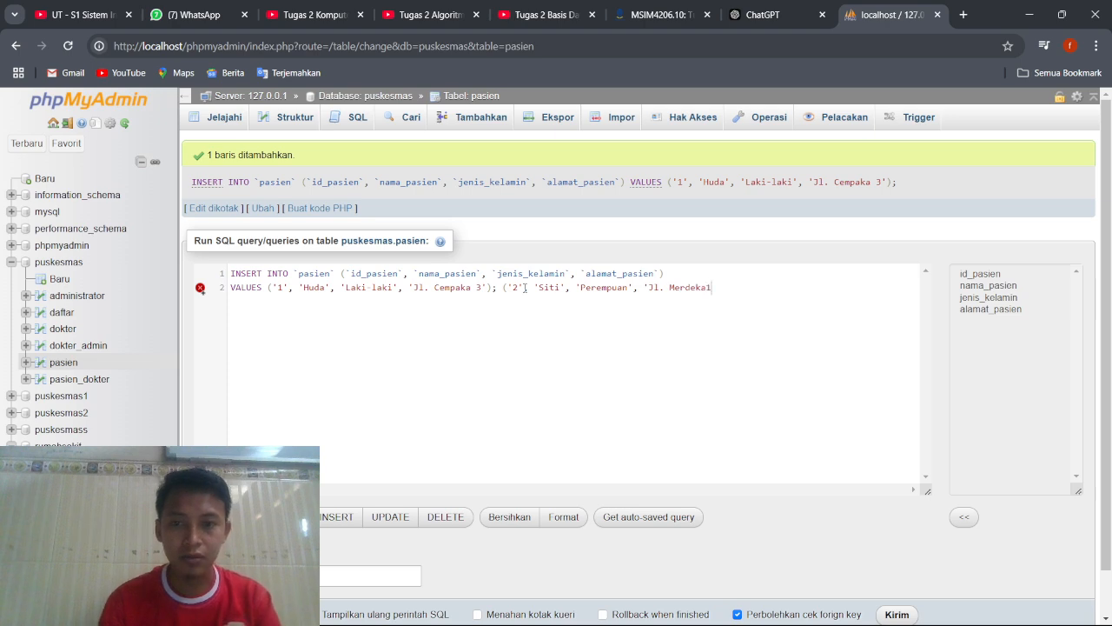
pyautogui.write('1')
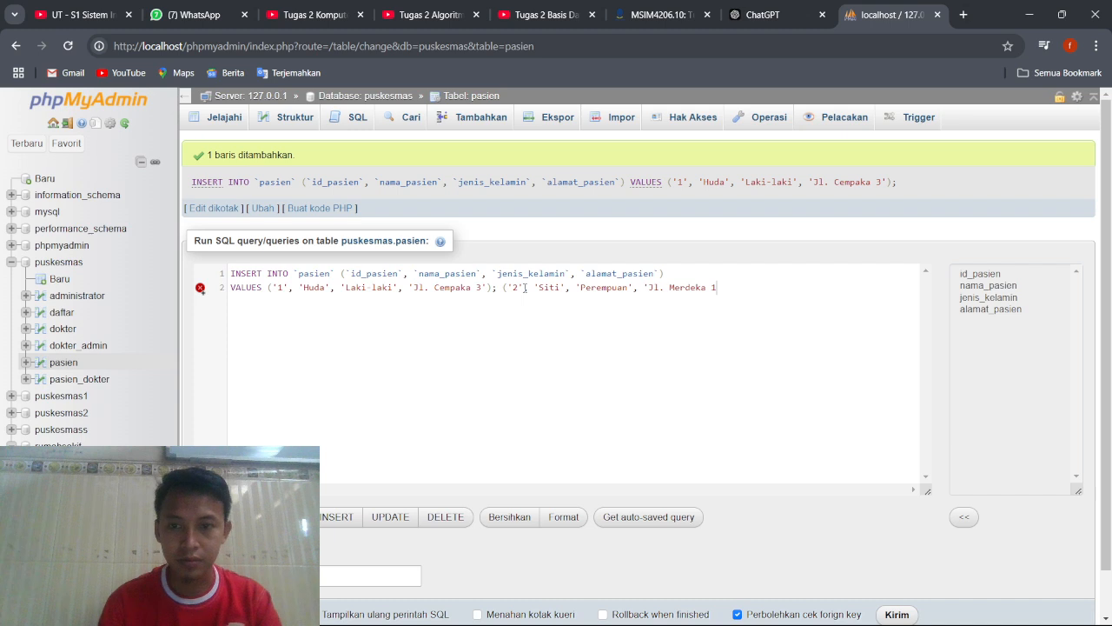
pyautogui.write("')")
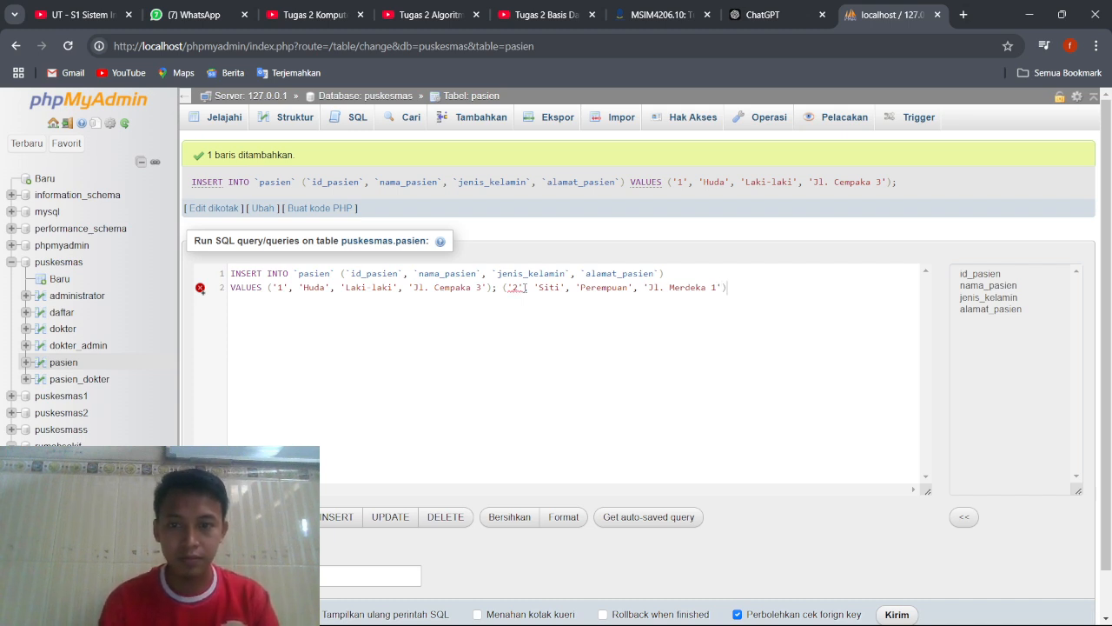
pyautogui.write(';')
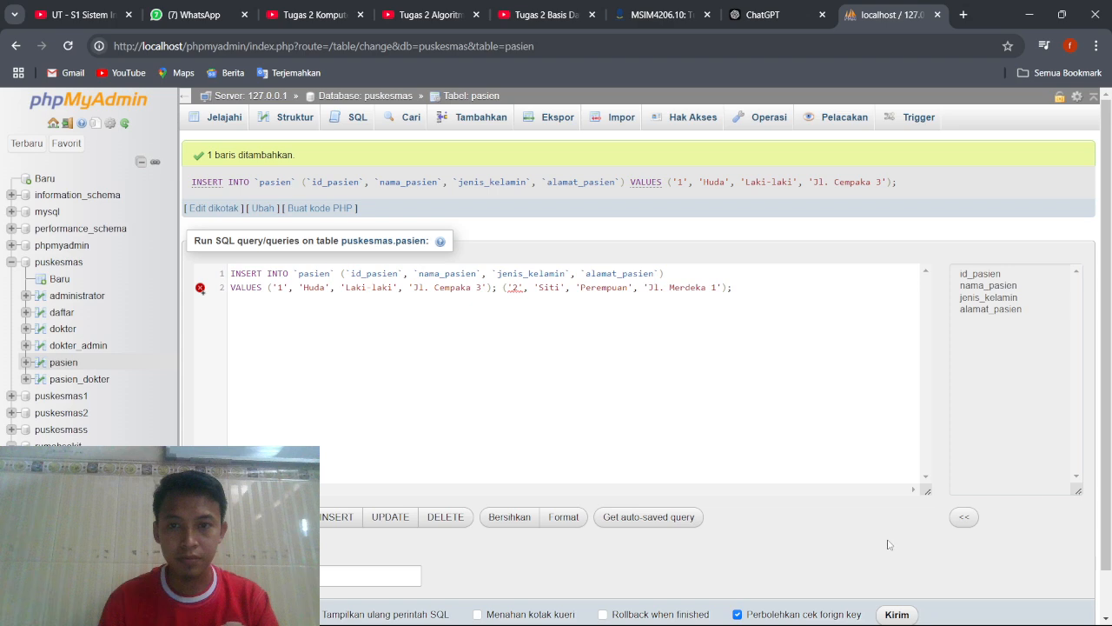
pyautogui.click(903, 613)
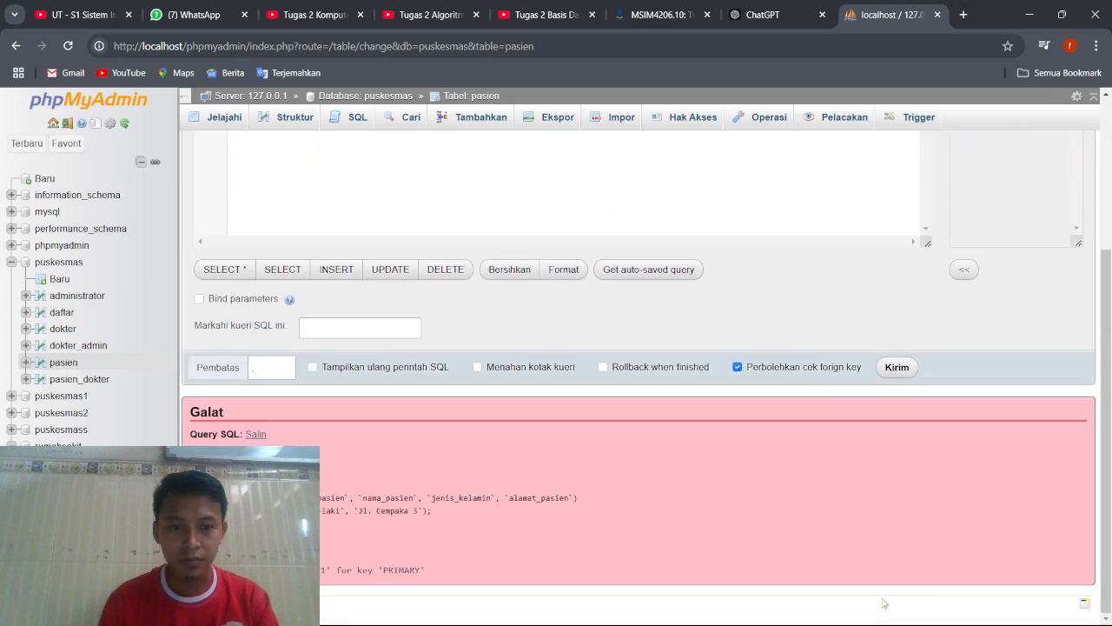
pyautogui.scroll(3, 720, 493)
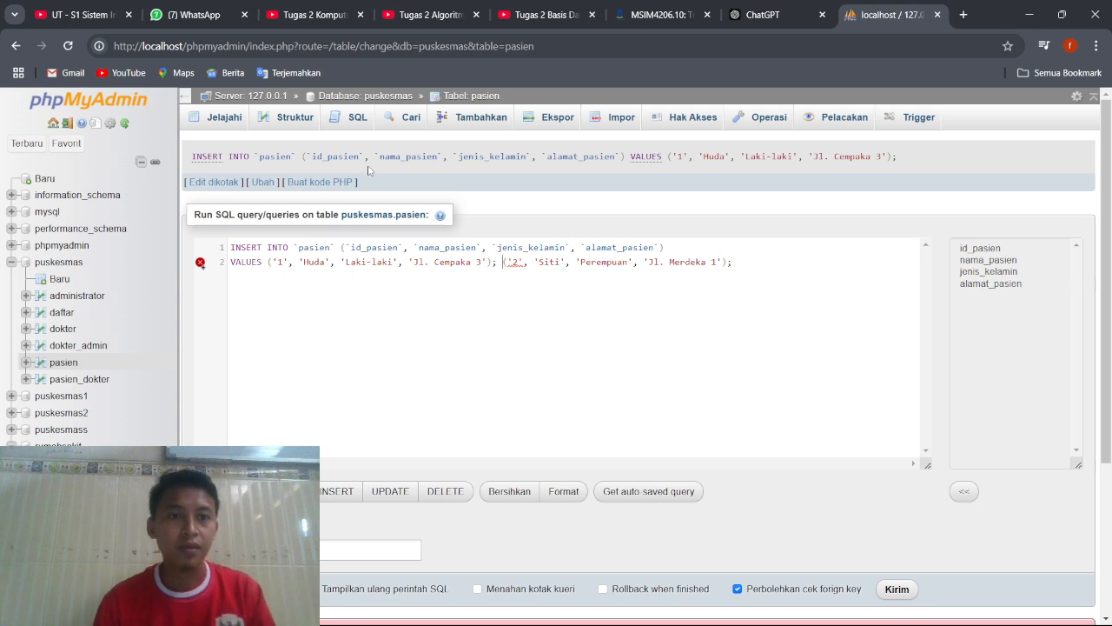
# Browse the pasien table's rows and open an empty SQL query for the whole puskesmas database.
pyautogui.click(103, 345)
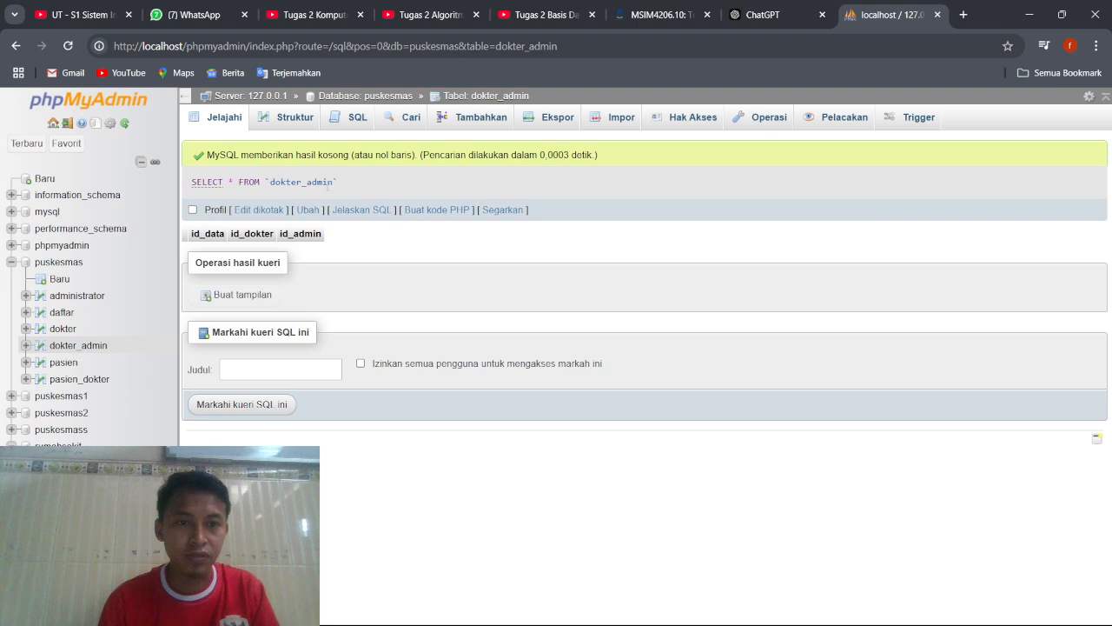
pyautogui.click(63, 364)
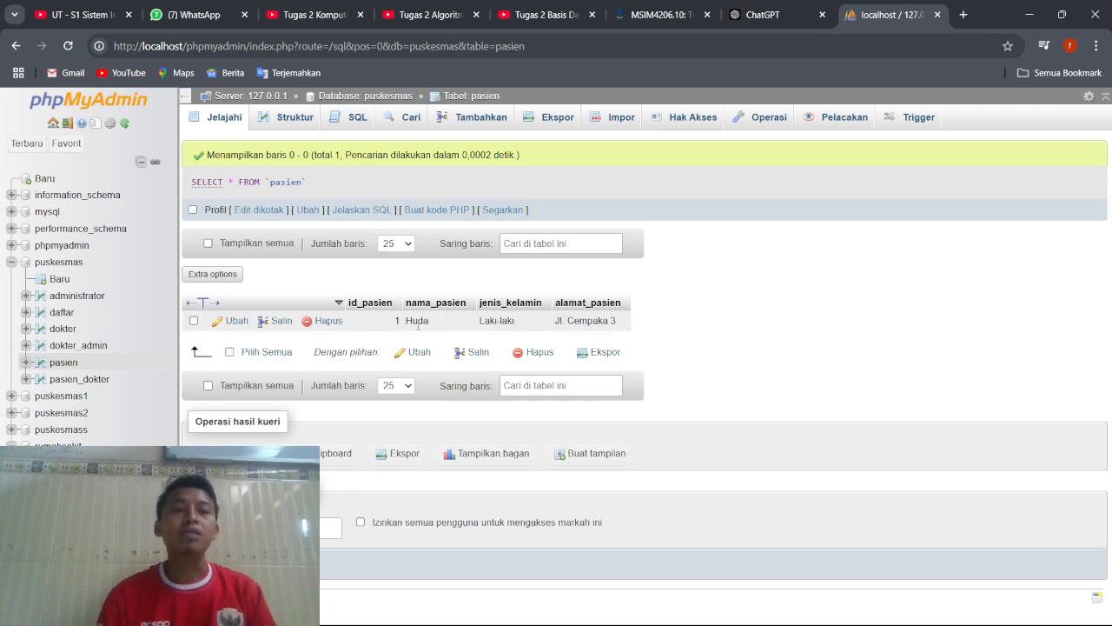
pyautogui.click(80, 265)
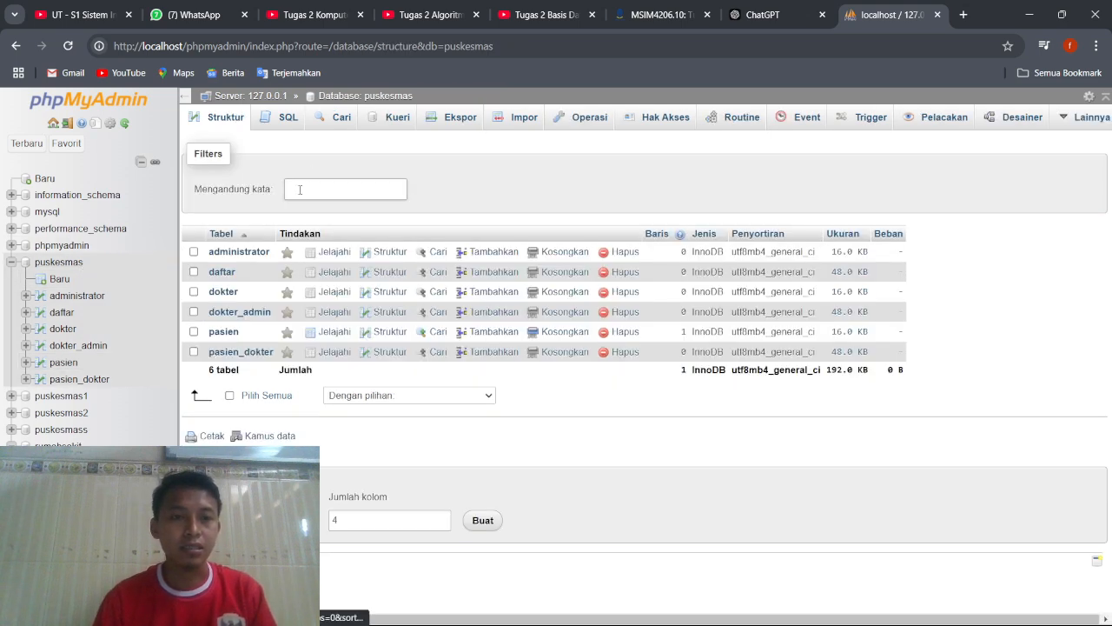
pyautogui.click(282, 118)
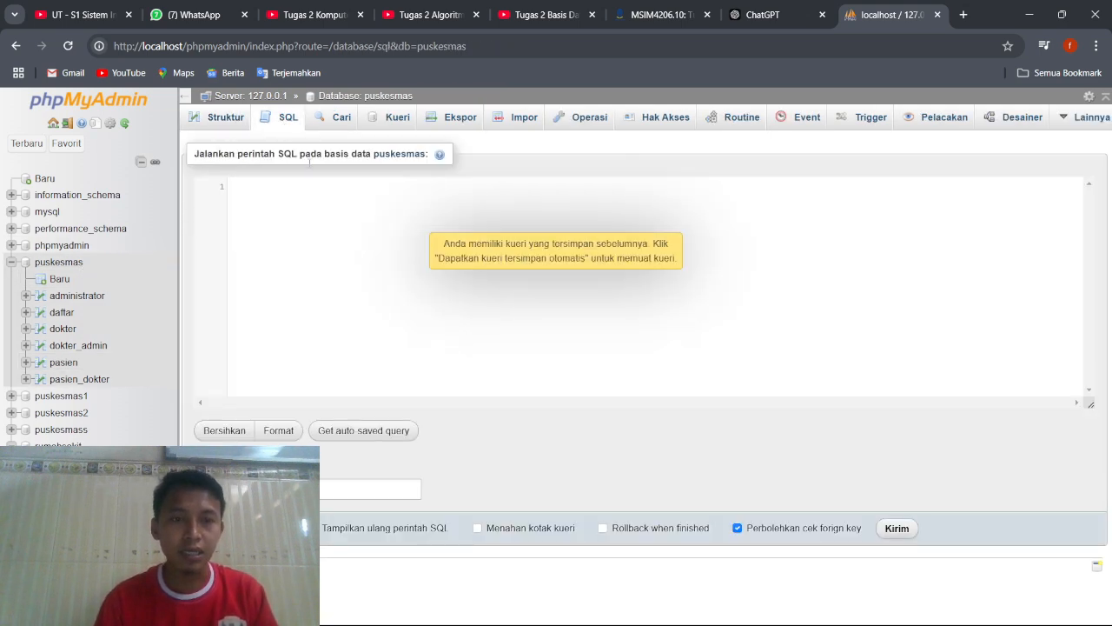
# Begin an INSERT INTO pasien statement in lowercase table spelling, with an opening parenthesis for the column list.
pyautogui.write('INSE')
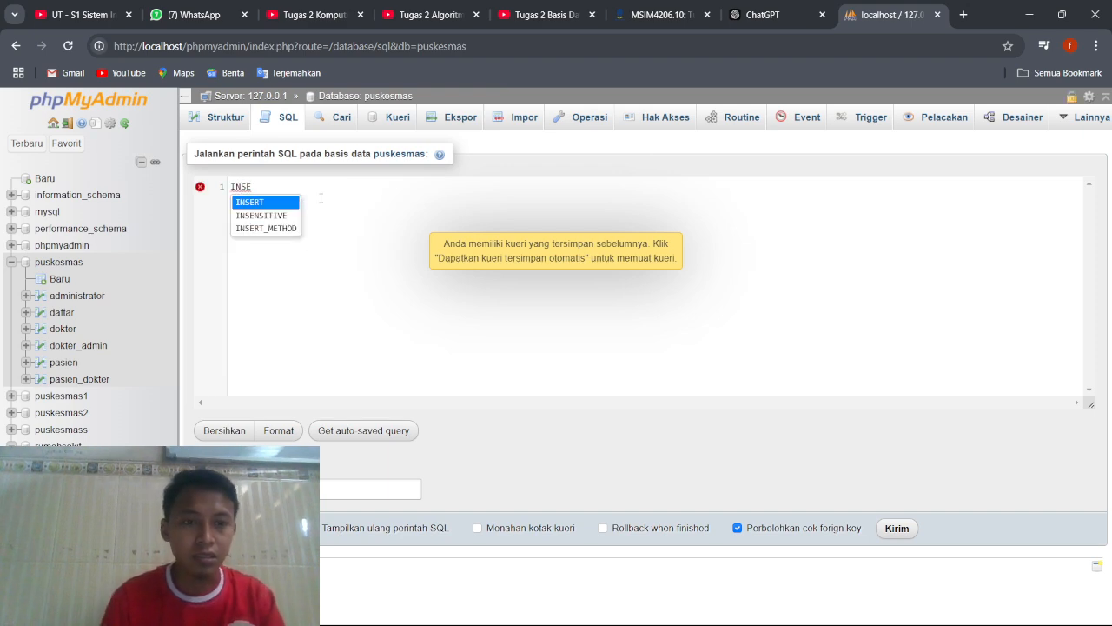
pyautogui.click(271, 206)
pyautogui.write('INTO')
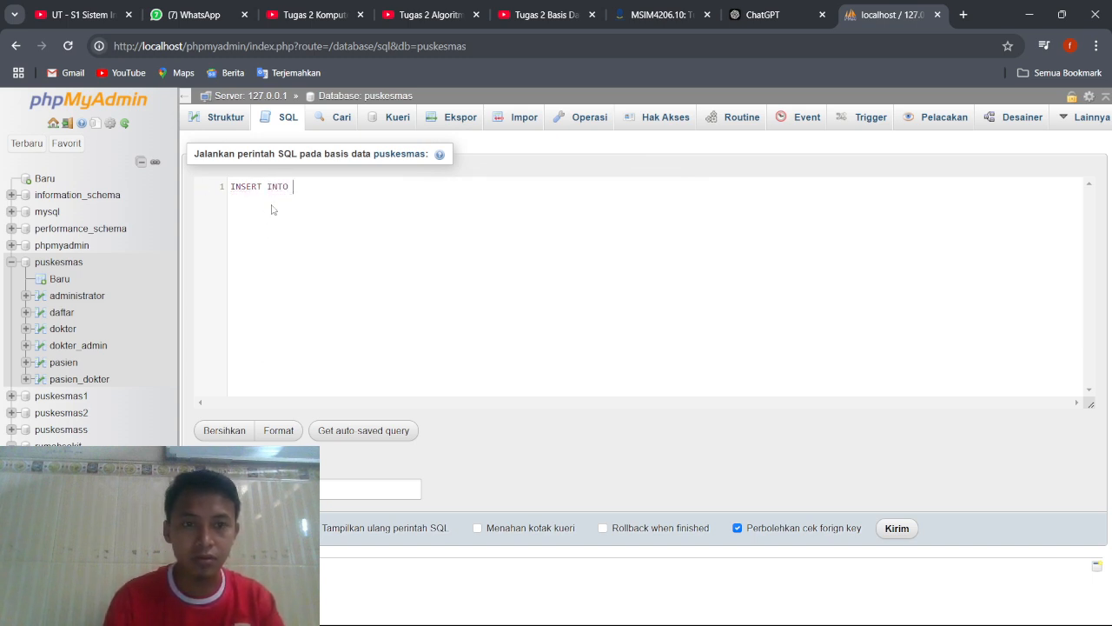
pyautogui.write(' Pasi')
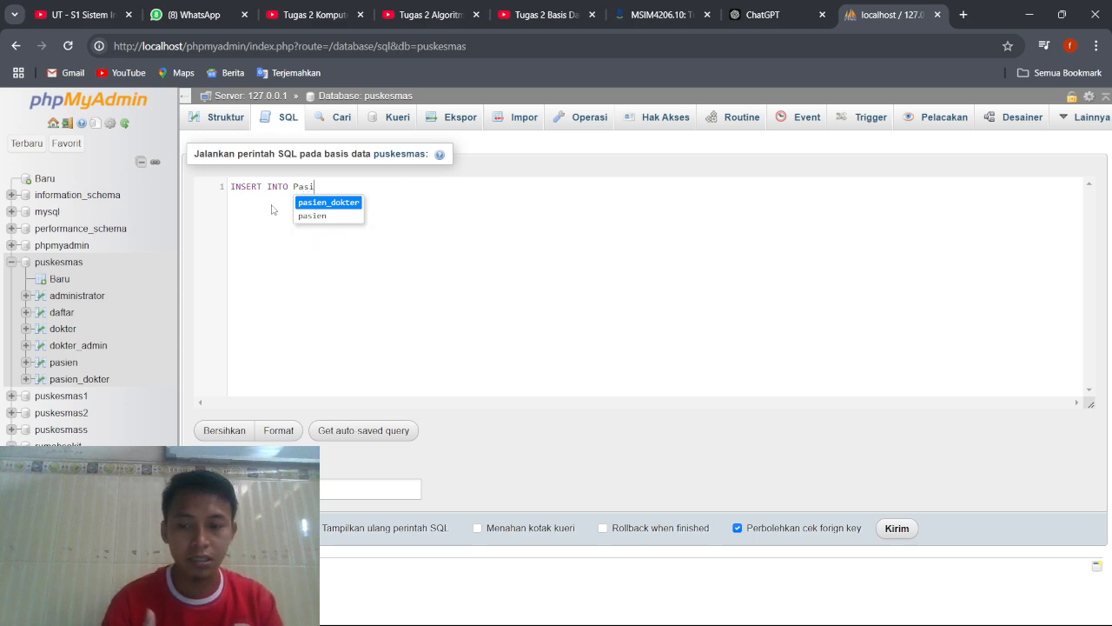
pyautogui.press('BackSpace')
pyautogui.press('BackSpace')
pyautogui.press('BackSpace')
pyautogui.press('BackSpace')
pyautogui.write('pas')
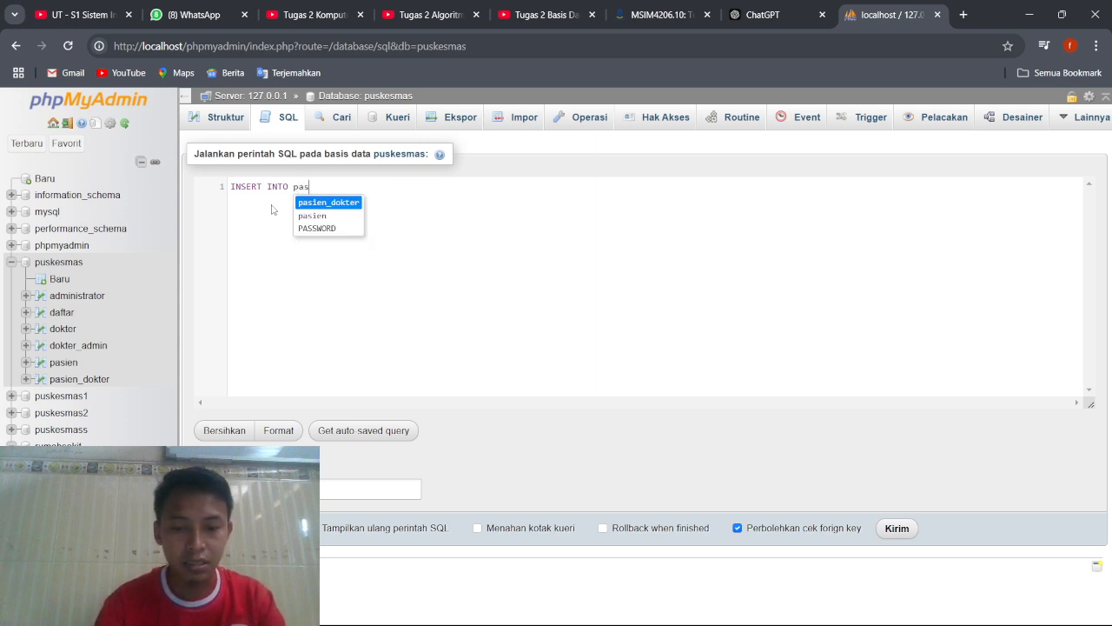
pyautogui.write('ie')
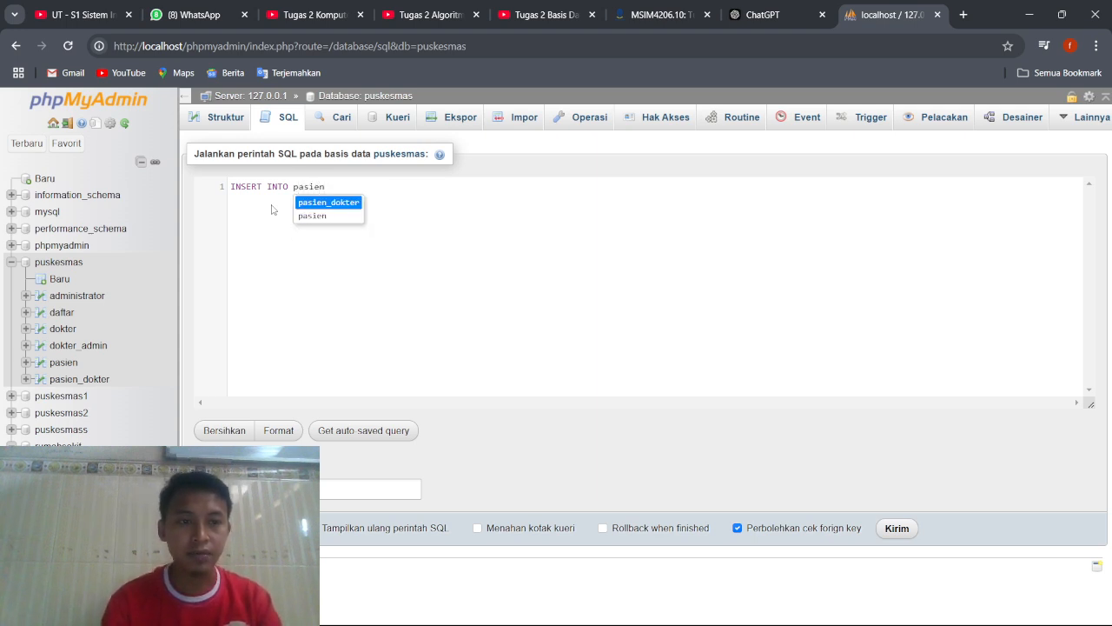
pyautogui.write('n ')
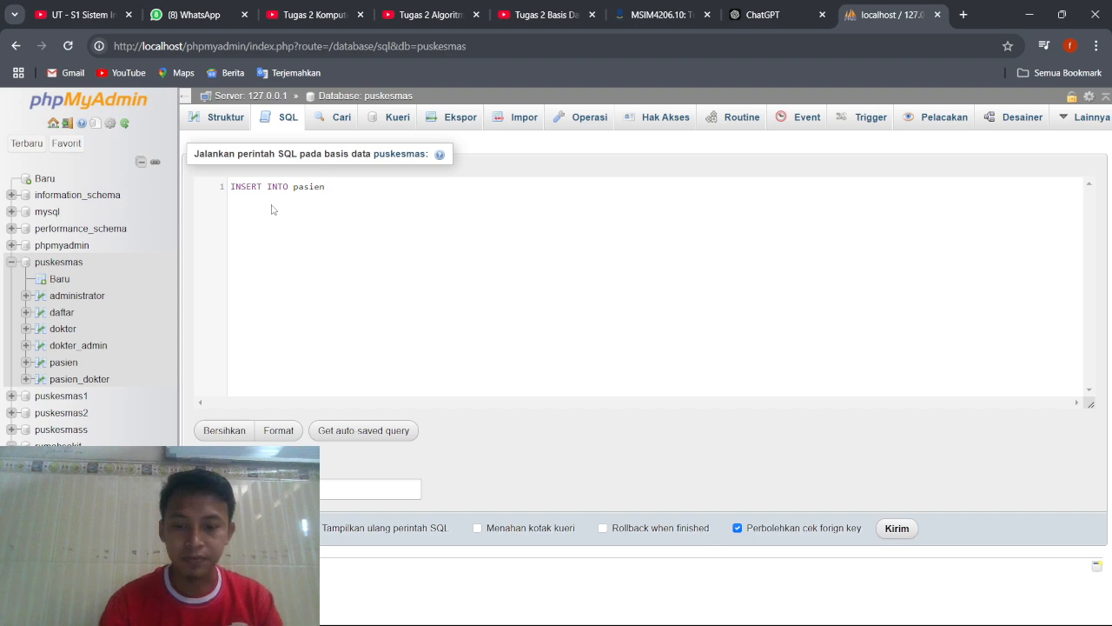
pyautogui.write('(')
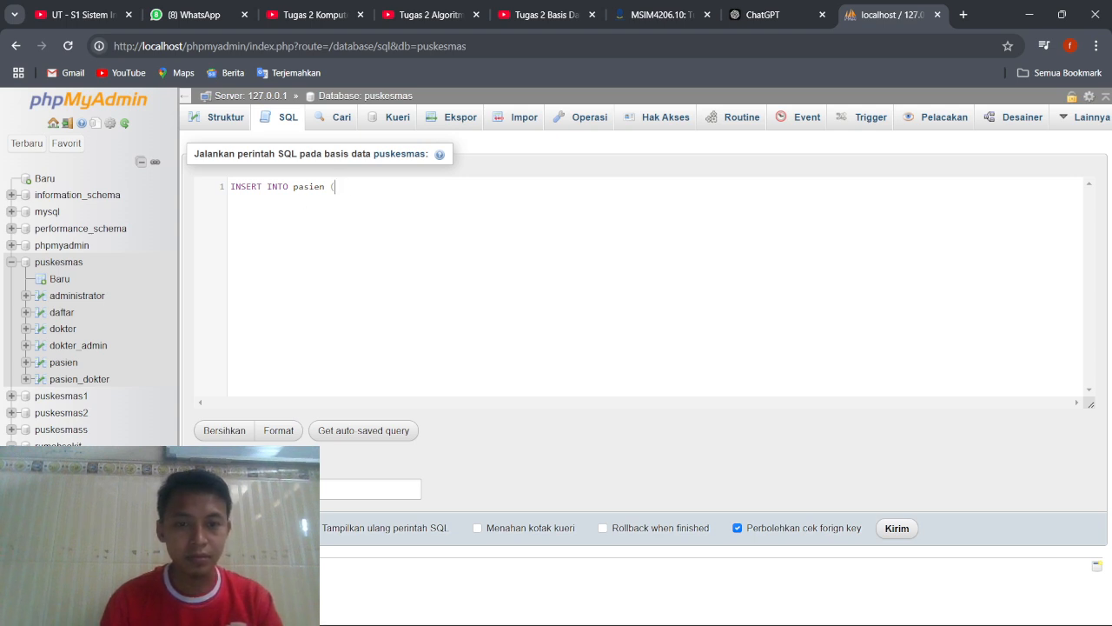
# Consult the Pasien INSERT example in the text notes and enter nama_pasien as the first column, followed by a comma.
pyautogui.moveTo(717, 624)
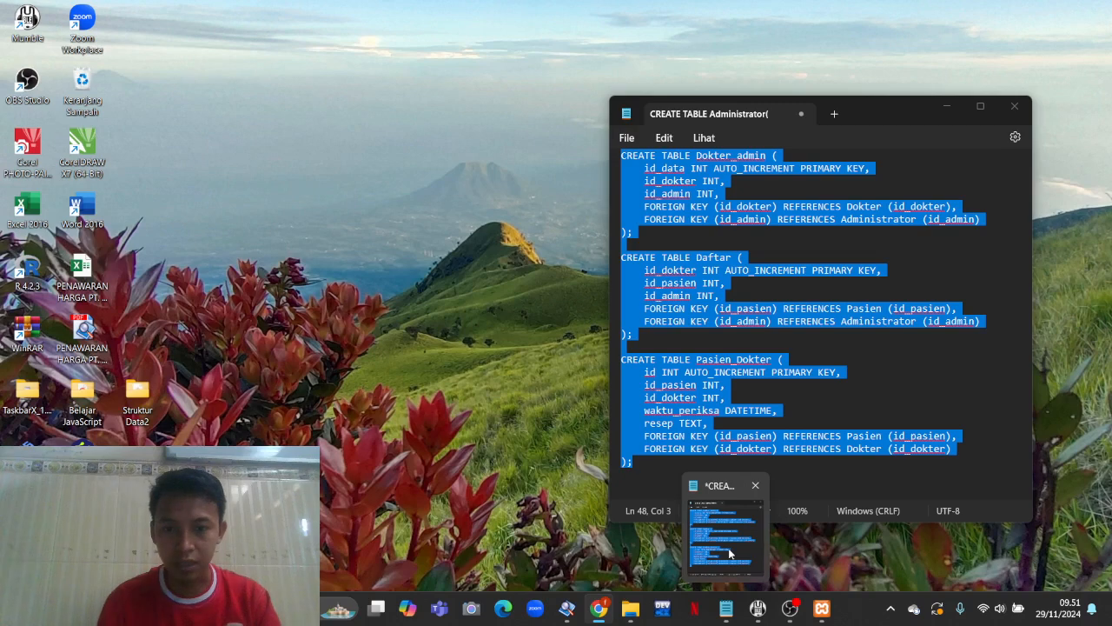
pyautogui.click(730, 552)
pyautogui.scroll(-3, 737, 437)
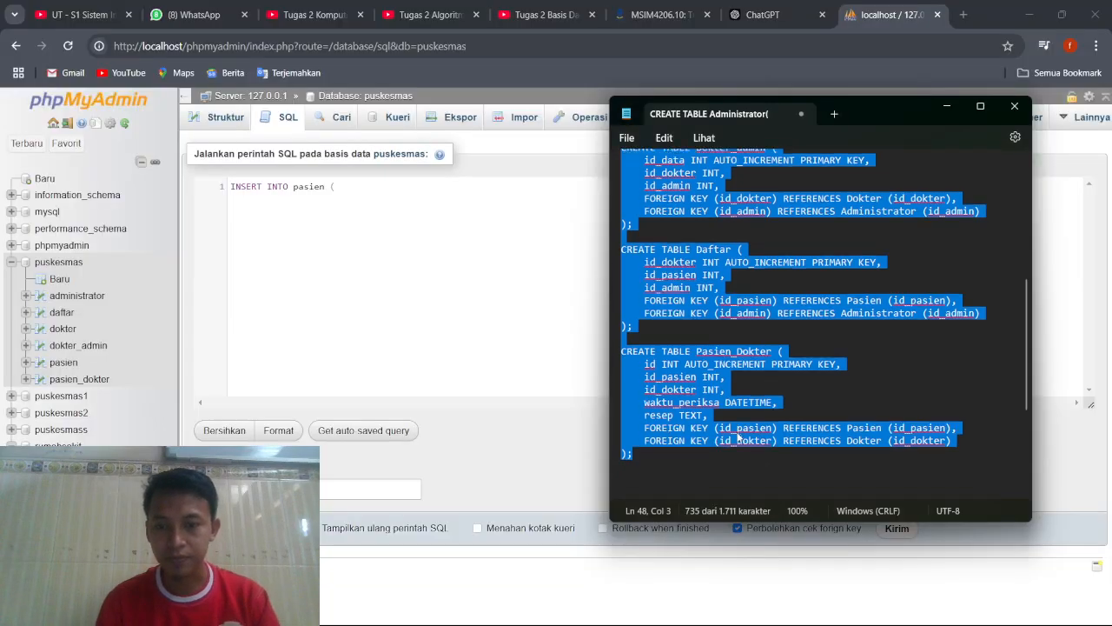
pyautogui.scroll(-2, 737, 437)
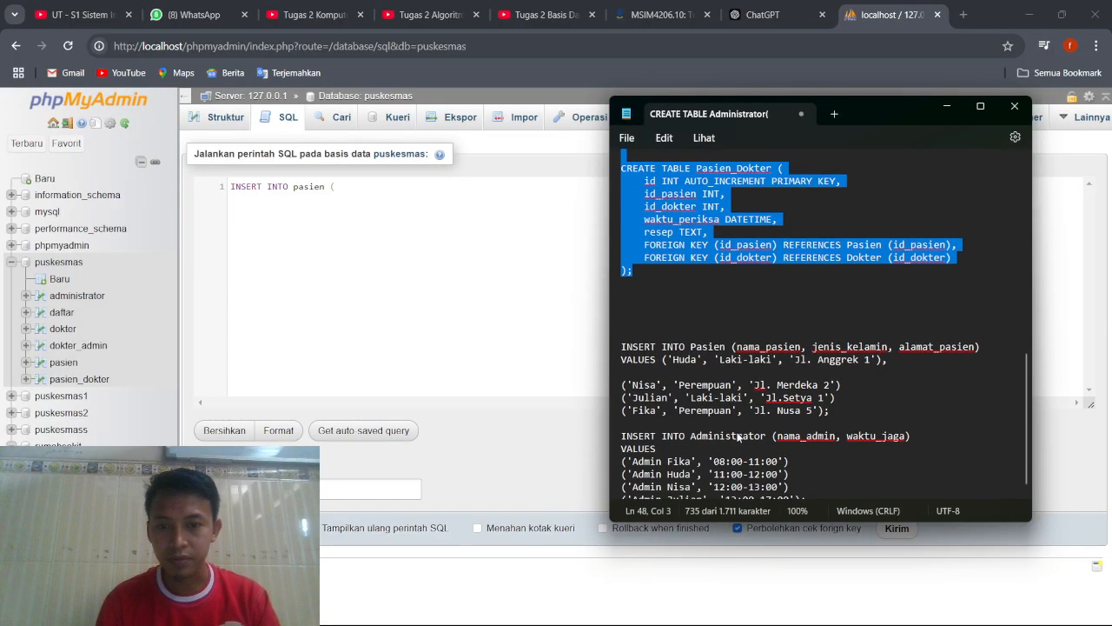
pyautogui.click(458, 233)
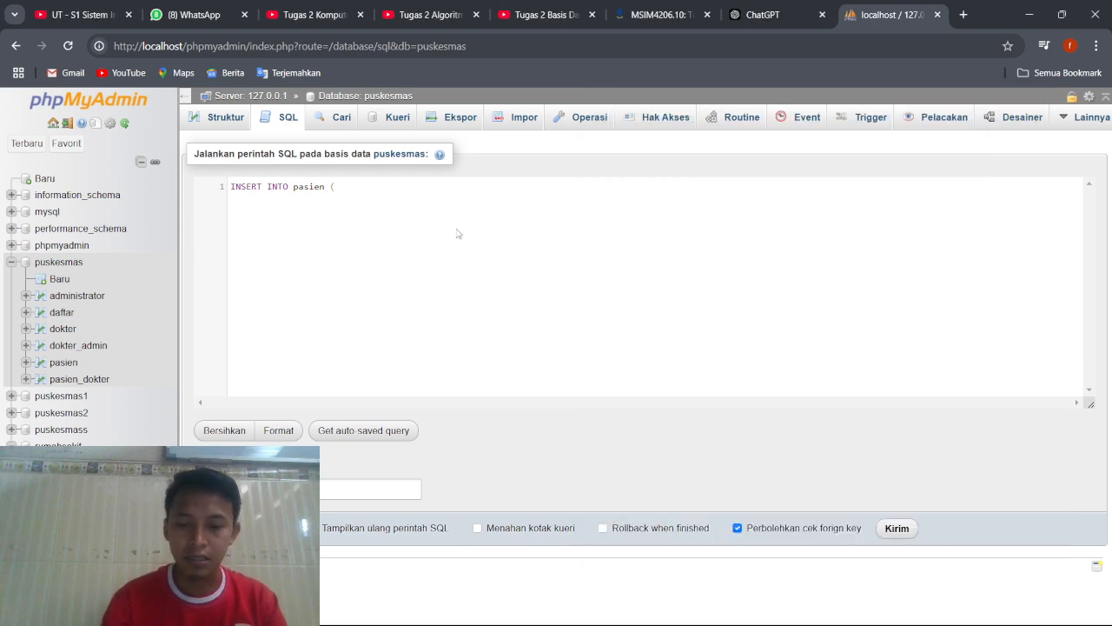
pyautogui.write('nama')
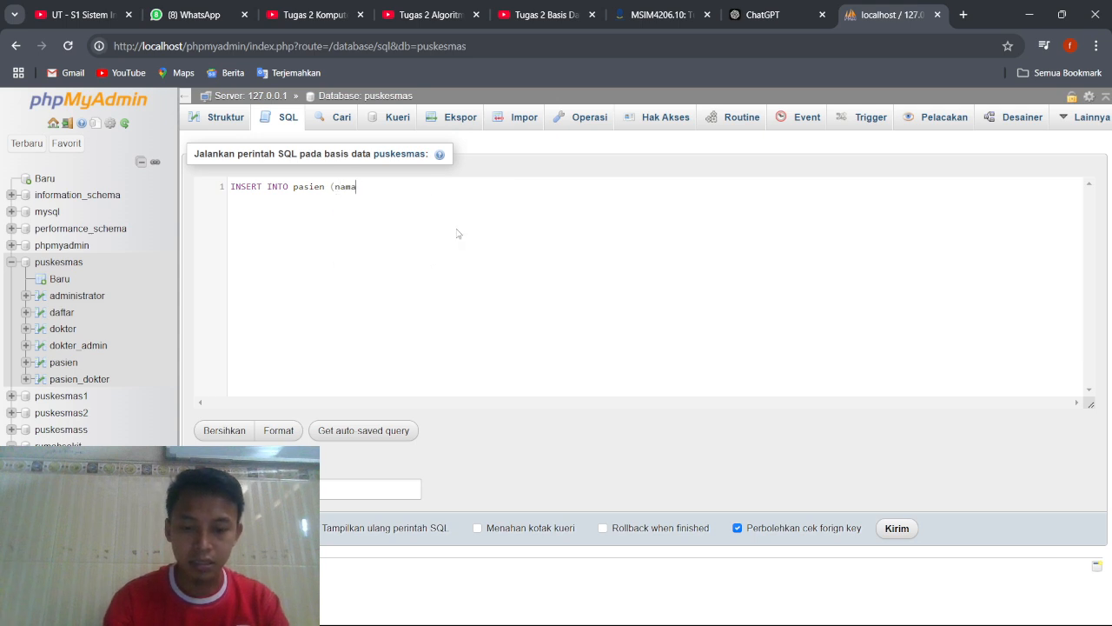
pyautogui.write('_pasi')
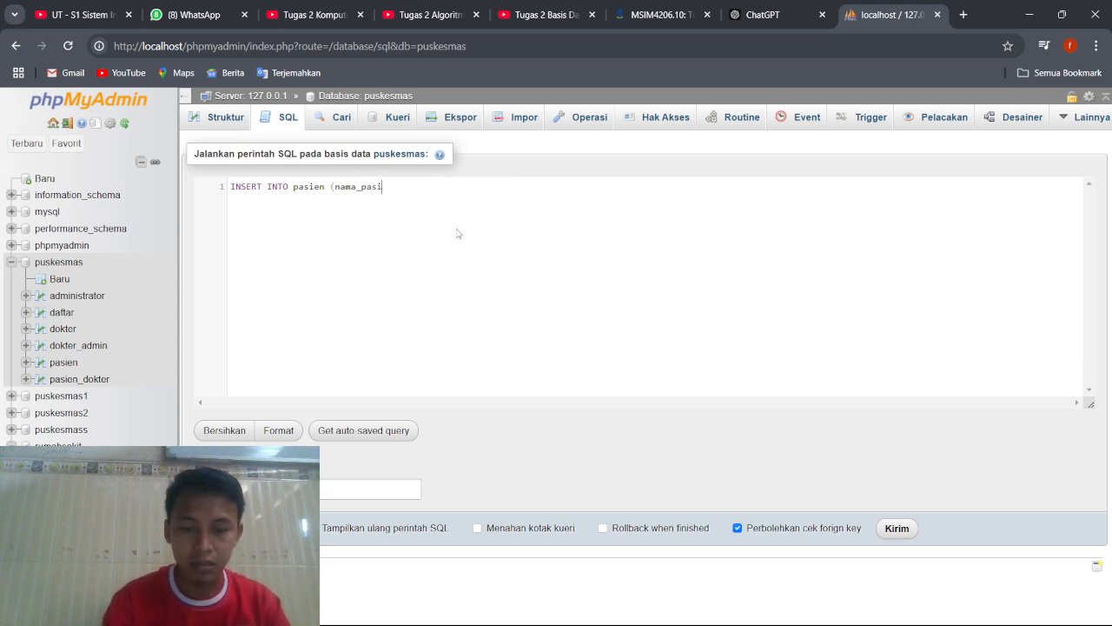
pyautogui.write('en')
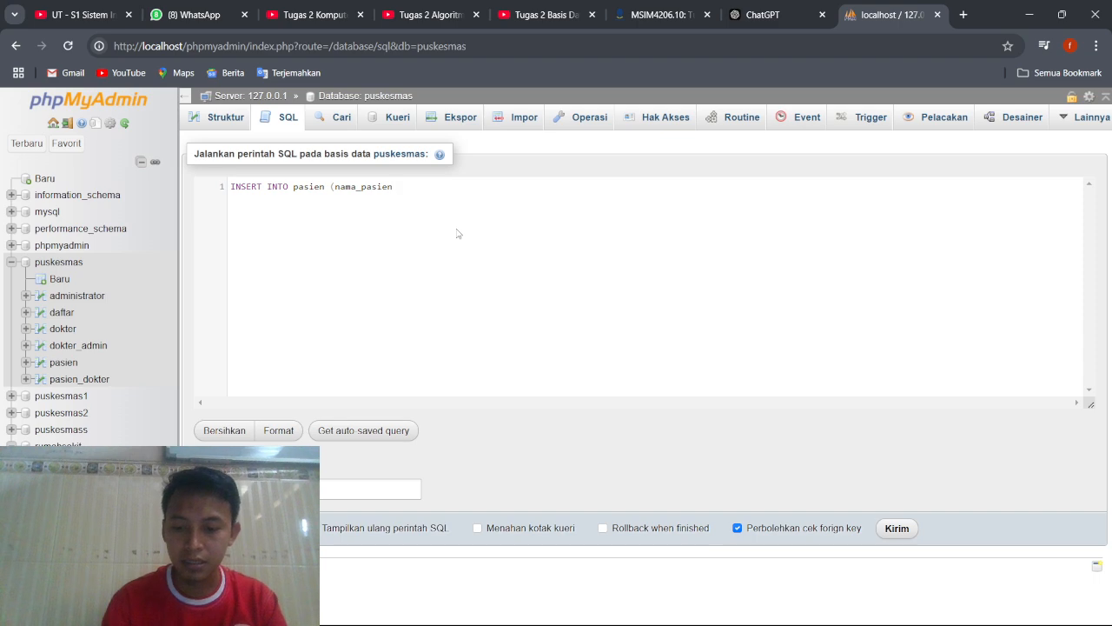
pyautogui.write(', jen')
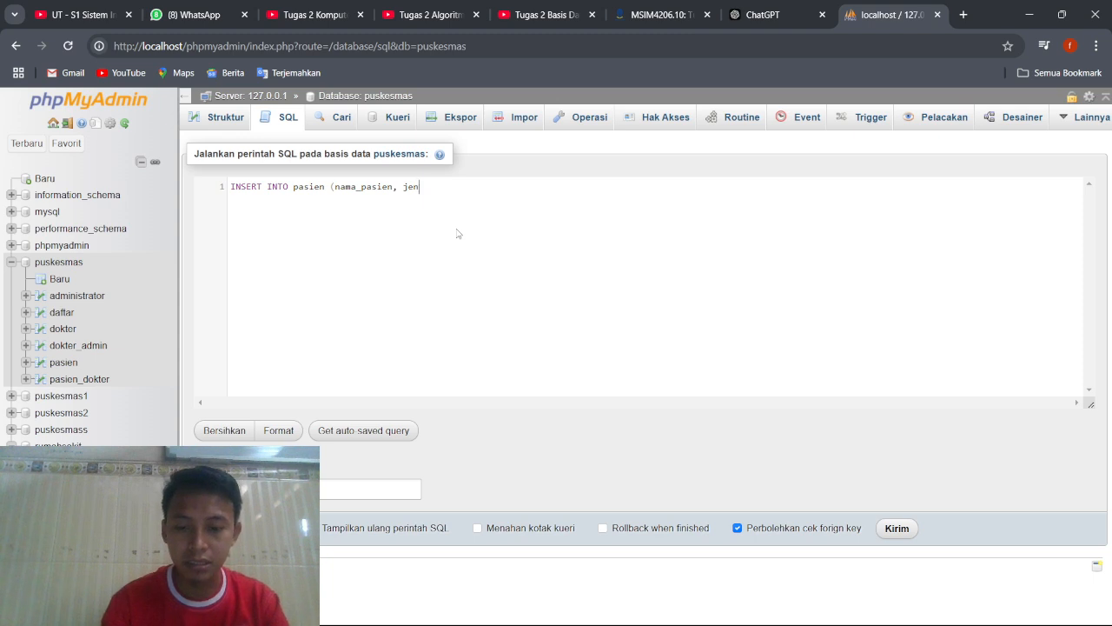
pyautogui.write('sis_kelam')
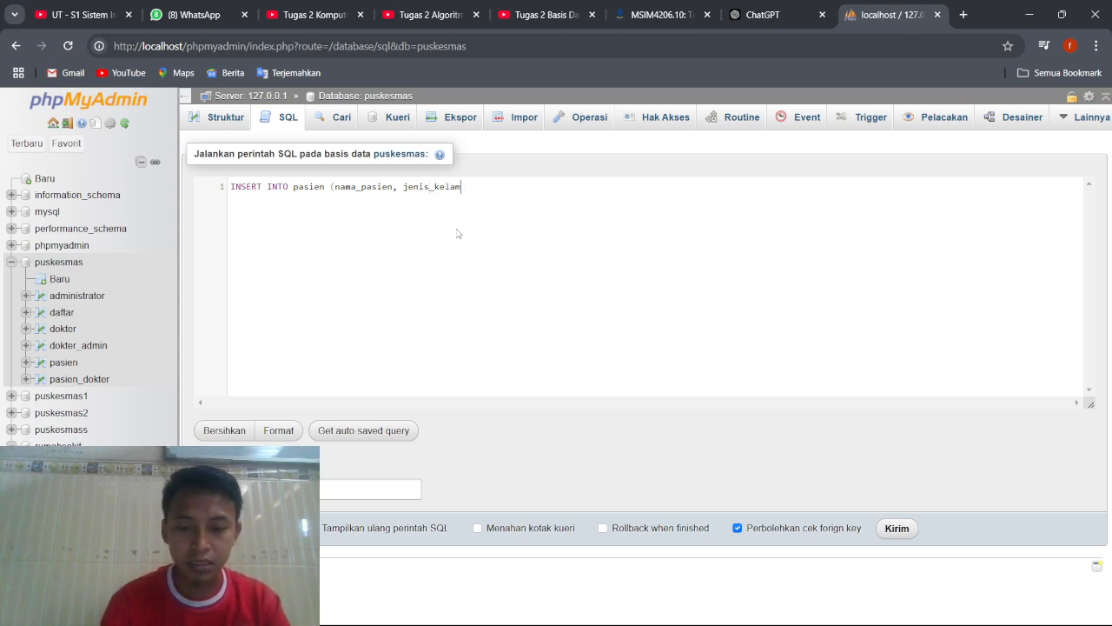
pyautogui.write('in')
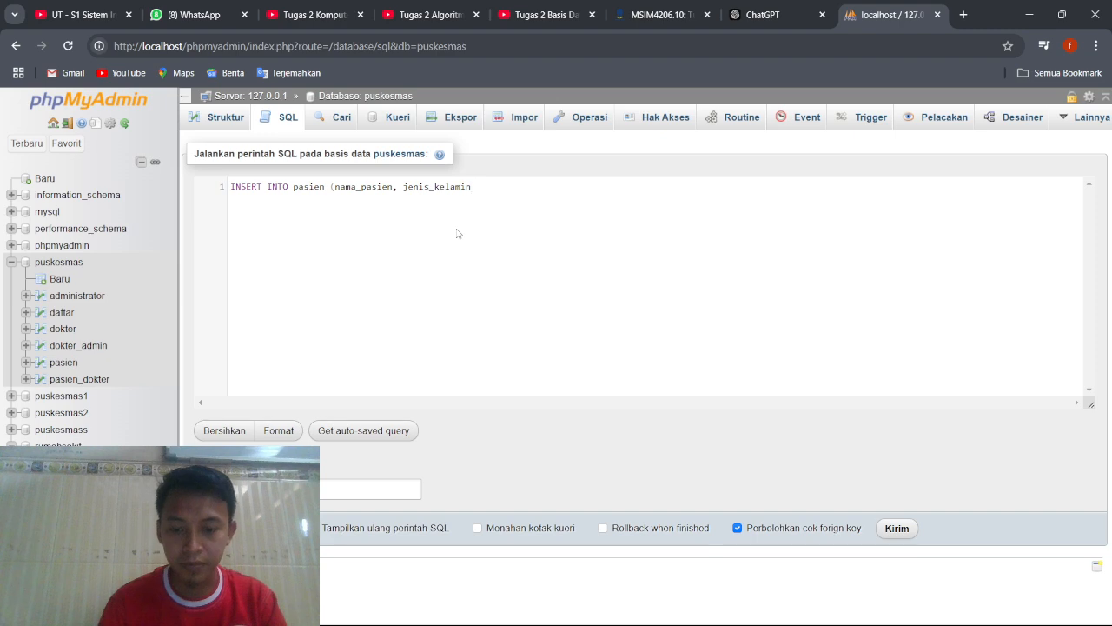
pyautogui.write(', alamat_')
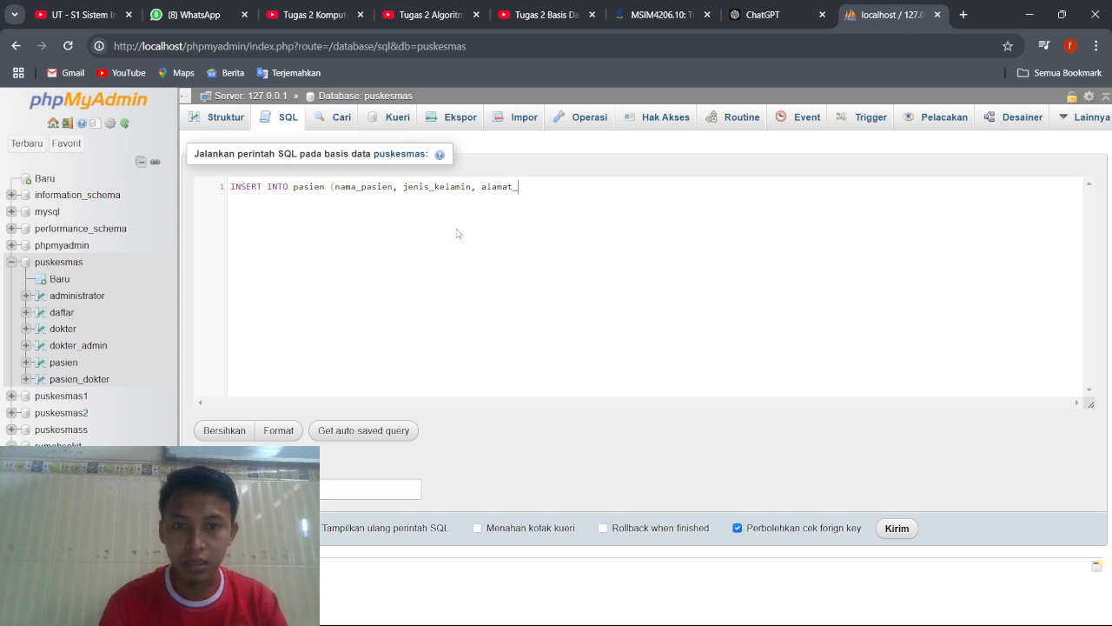
# Add jenis_kelamin and alamat_pasien to the column list and close the parenthesis.
pyautogui.write('sien) ')
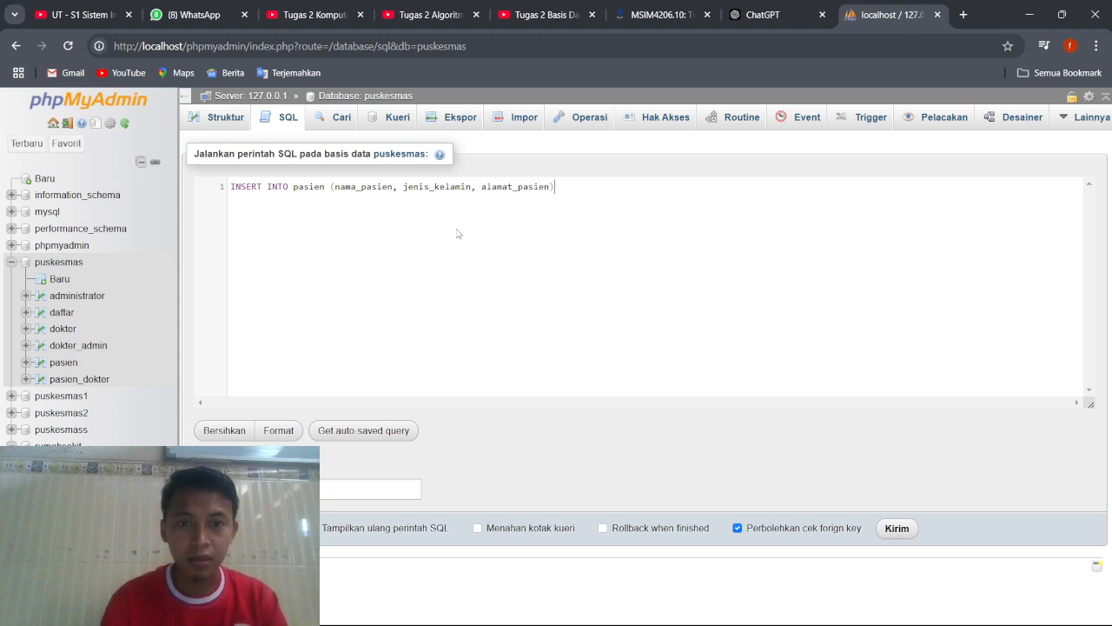
pyautogui.write('V')
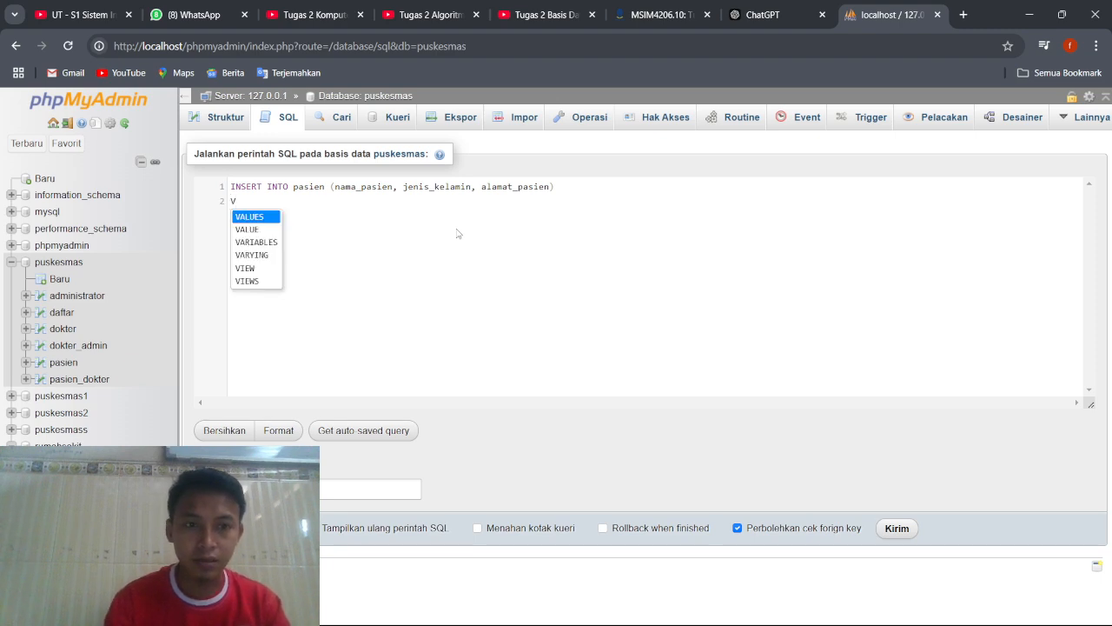
# Start a VALUES clause on a new line with the second patient's name in quotes as the first value.
pyautogui.click(272, 219)
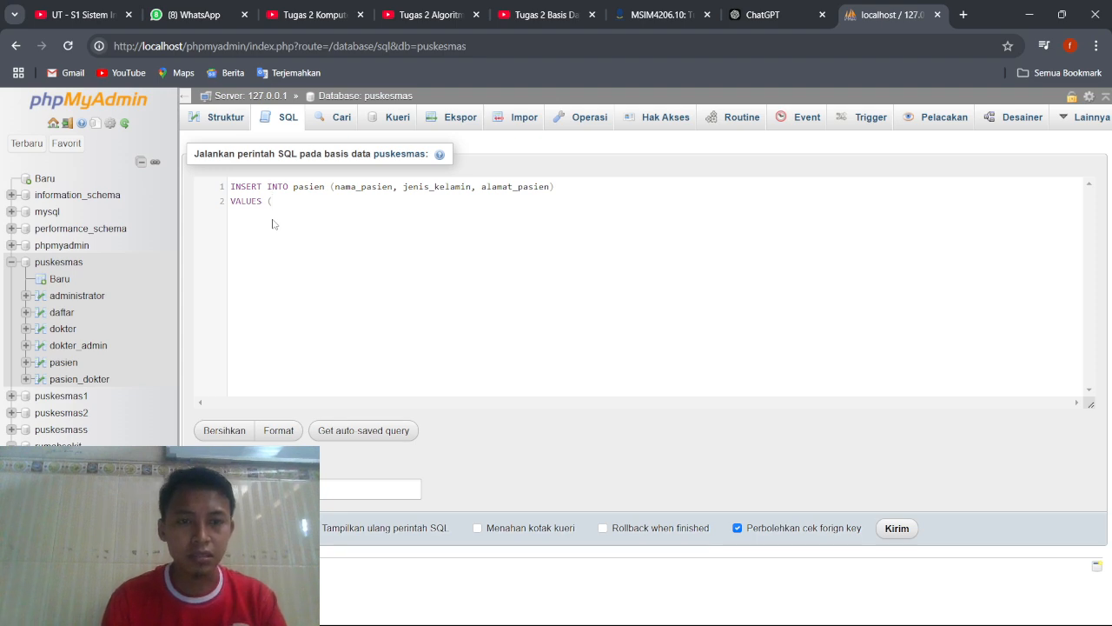
pyautogui.write('(S')
pyautogui.press('BackSpace')
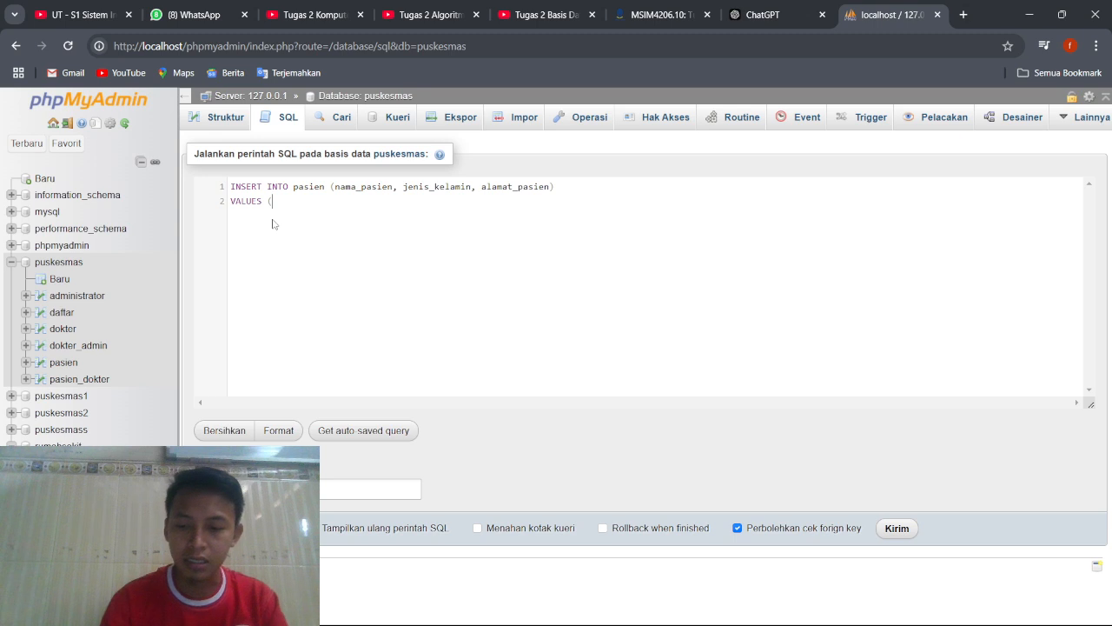
pyautogui.write("'Siti")
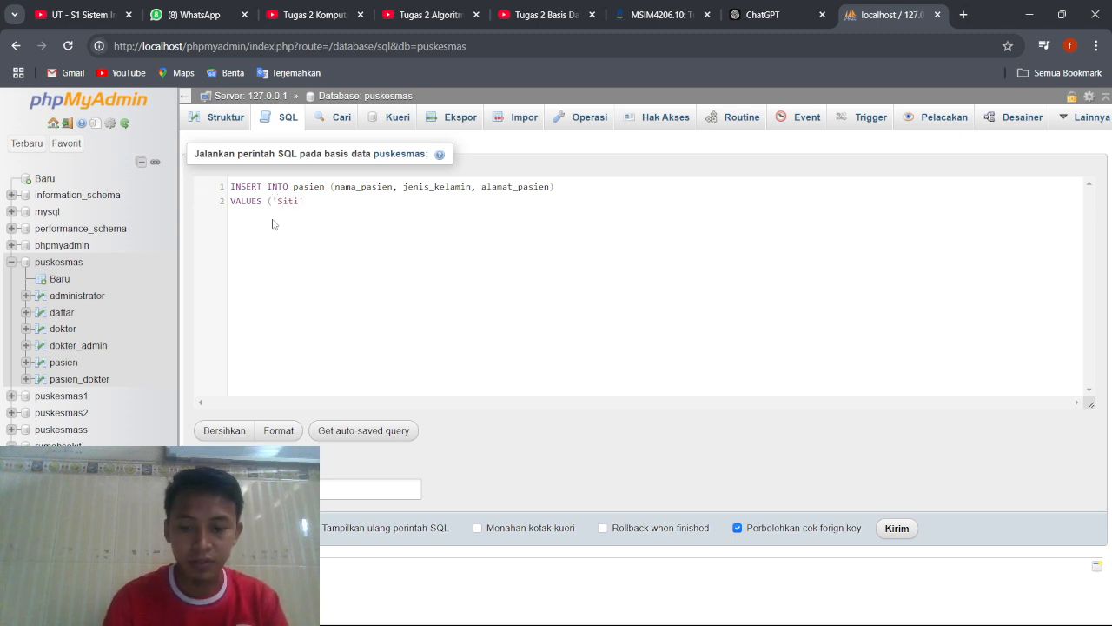
pyautogui.write("', 'Perm")
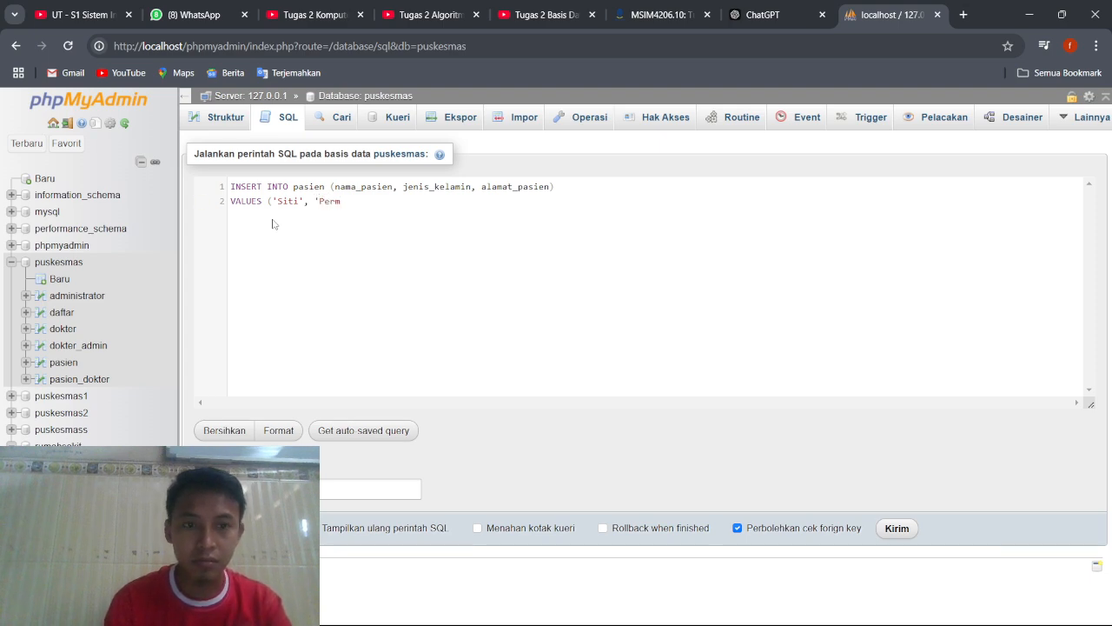
# Add 'Perempuan' and the patient's street address as quoted values, and end the statement with a closing parenthesis and semicolon.
pyautogui.press('BackSpace')
pyautogui.write('em')
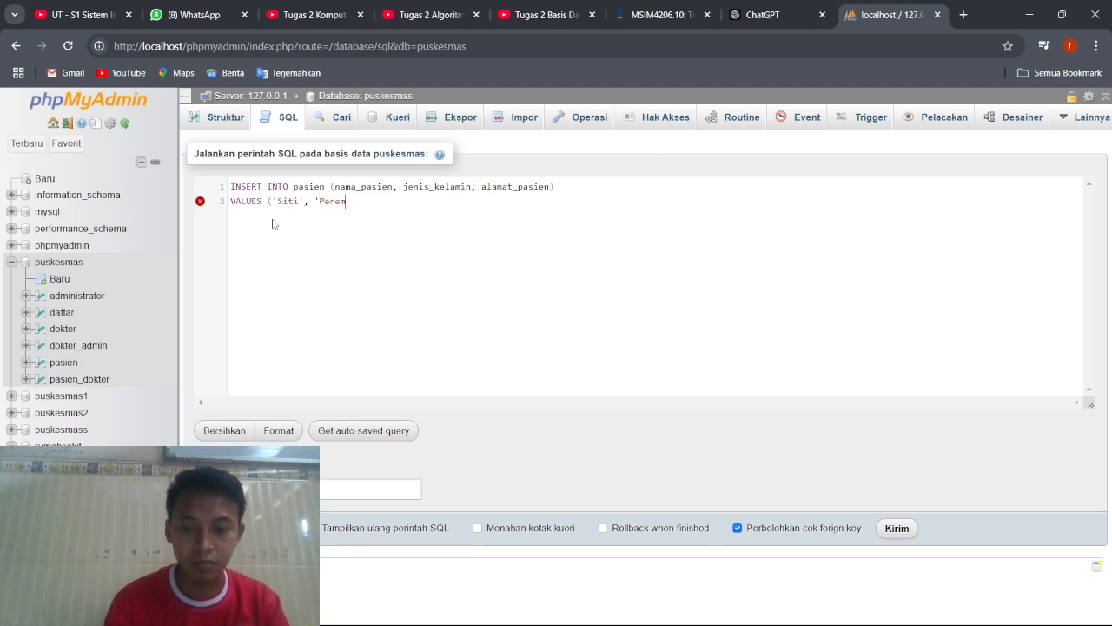
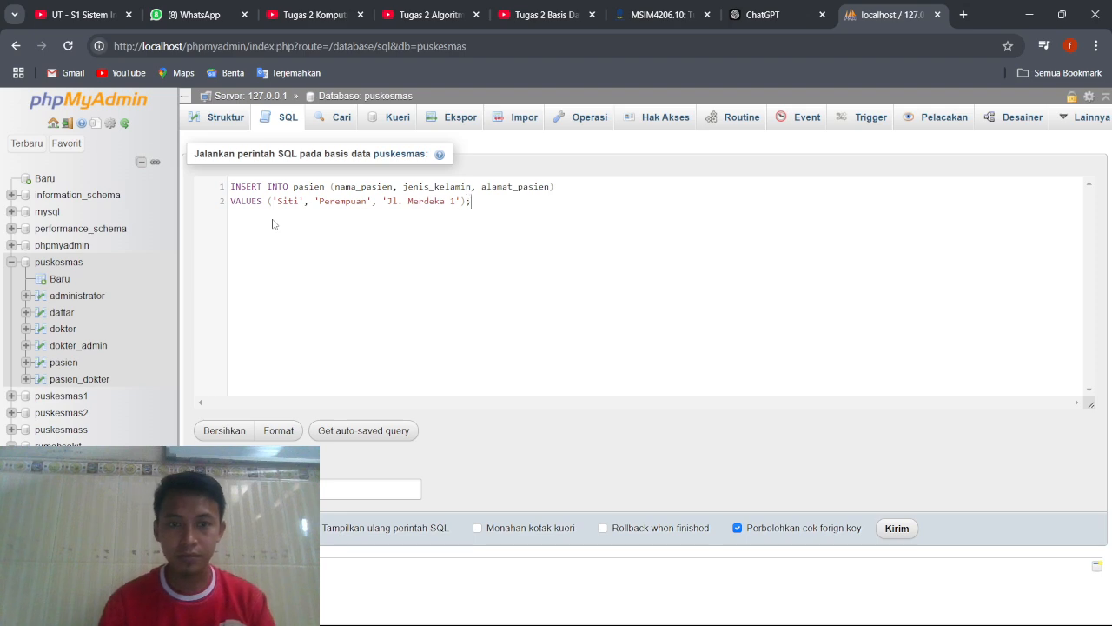
# Run the INSERT query and check the pasien table's rows before returning to the puskesmas database's structure.
pyautogui.click(884, 531)
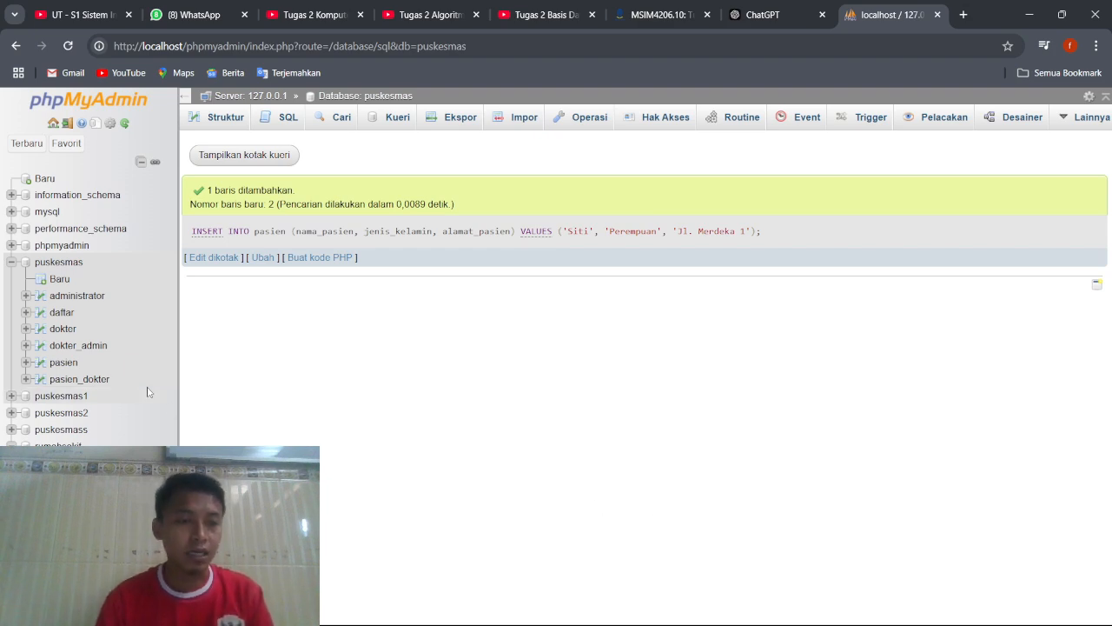
pyautogui.click(64, 364)
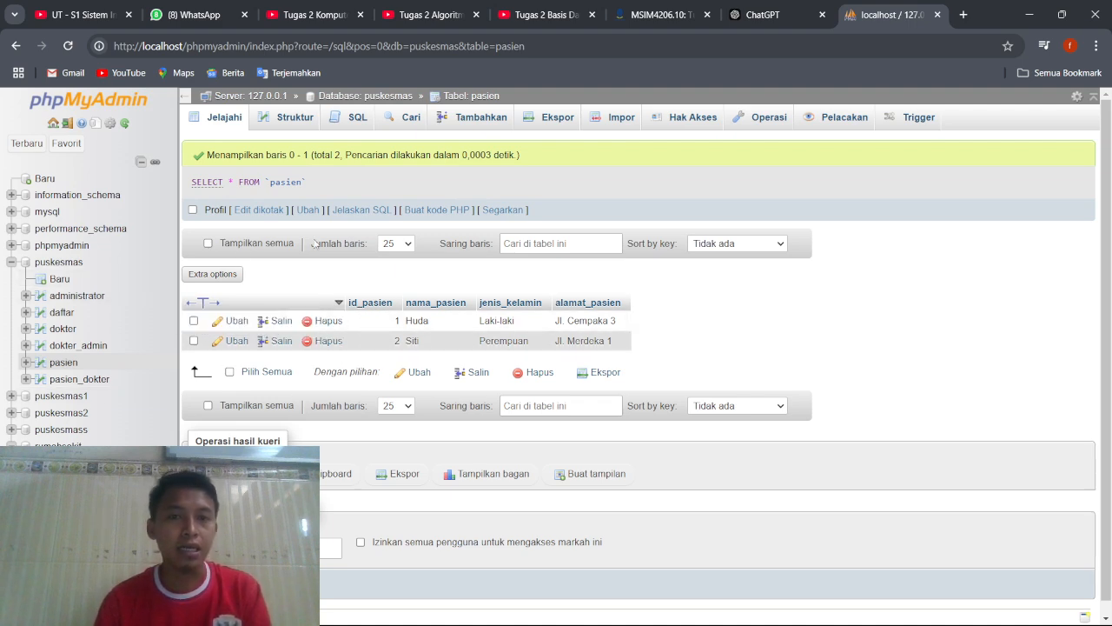
pyautogui.click(75, 263)
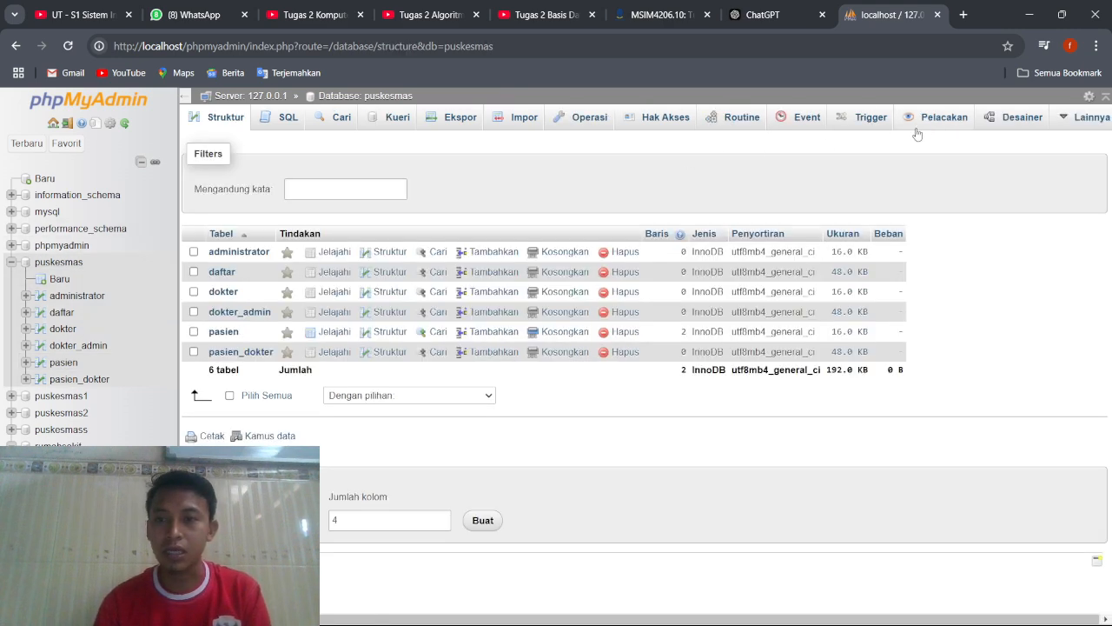
# Open the puskesmas database's designer view and compare its table diagram with the ERD in the assignment PDF.
pyautogui.click(1001, 128)
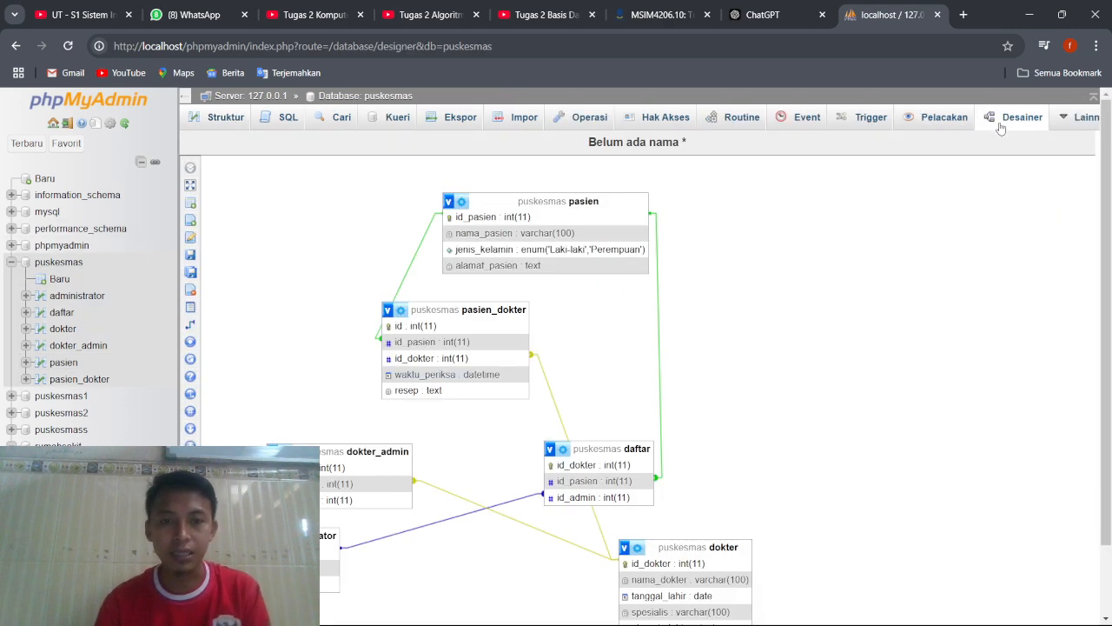
pyautogui.scroll(-2, 602, 286)
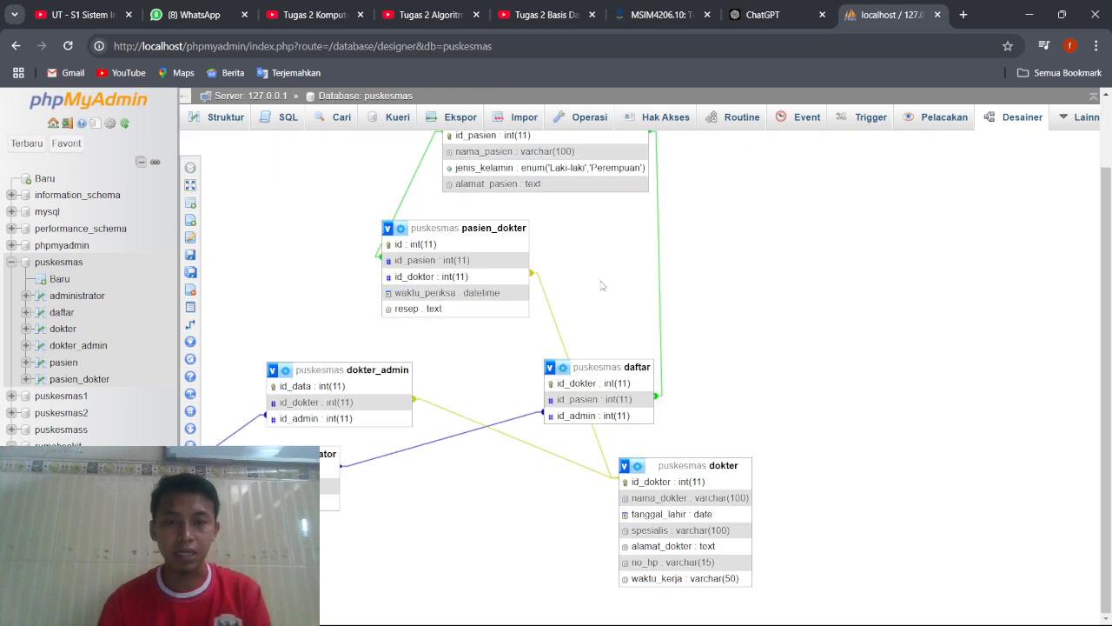
pyautogui.scroll(2, 602, 286)
pyautogui.moveTo(682, 622)
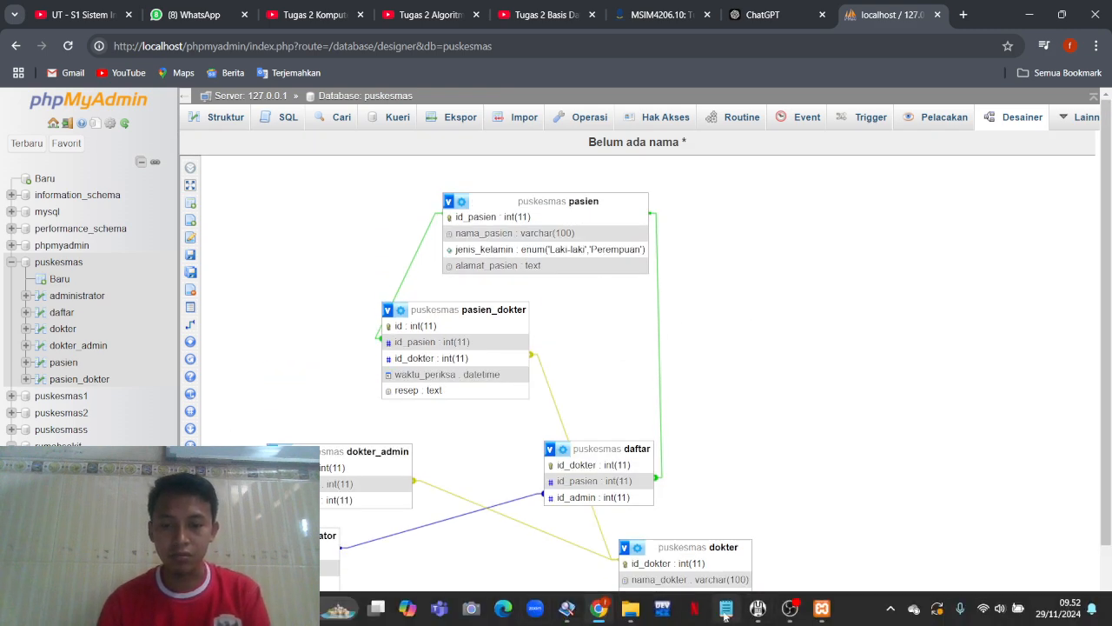
pyautogui.click(566, 609)
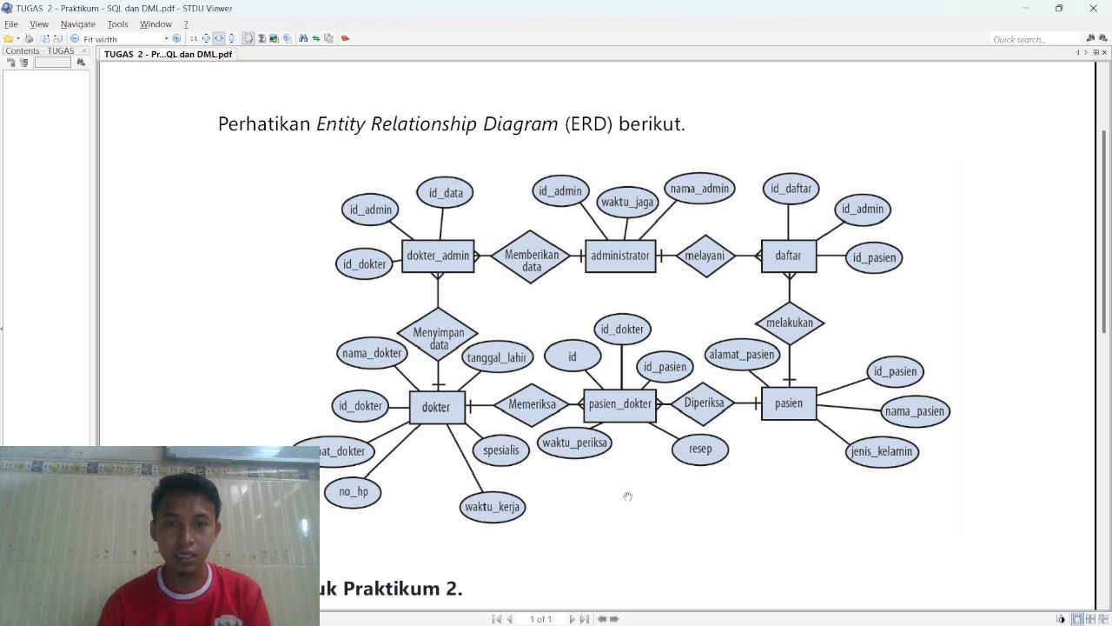
pyautogui.moveTo(791, 622)
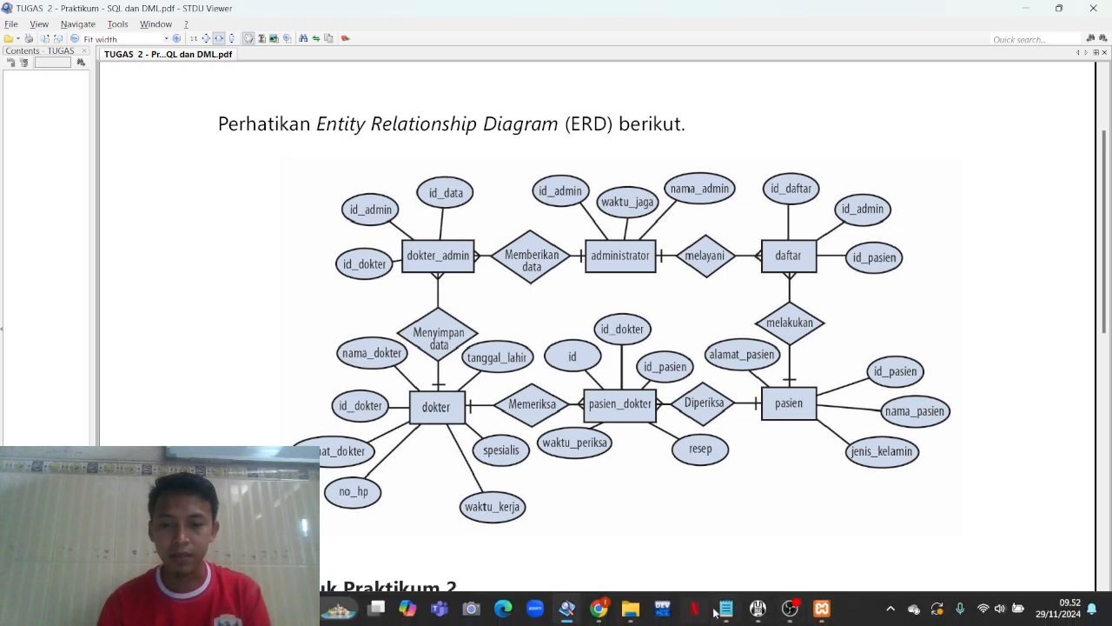
pyautogui.click(611, 608)
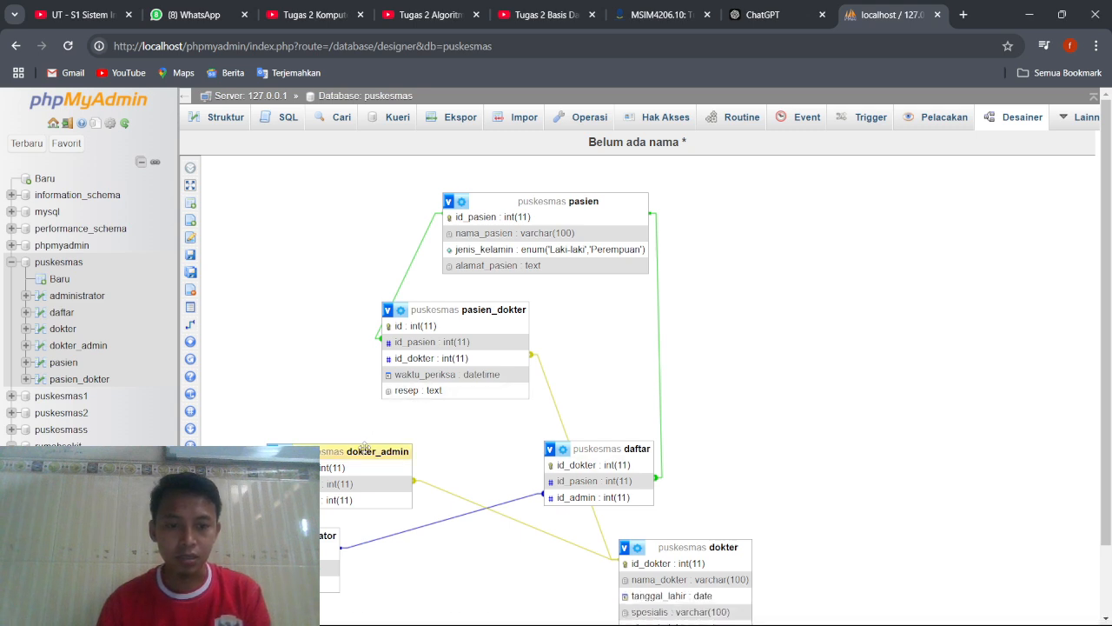
# Rearrange the dokter_admin, administrator and daftar tables in the designer, spreading them from left to right across the upper part of the diagram.
pyautogui.moveTo(365, 448); pyautogui.dragTo(325, 311)
pyautogui.moveTo(339, 448); pyautogui.dragTo(315, 324)
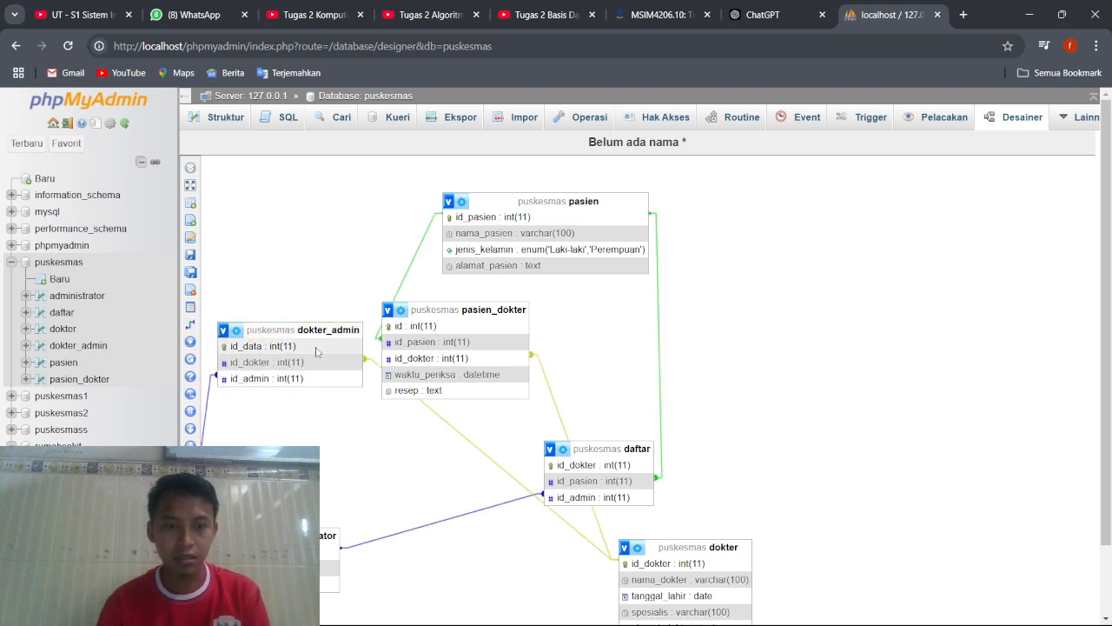
pyautogui.moveTo(295, 537); pyautogui.dragTo(462, 418)
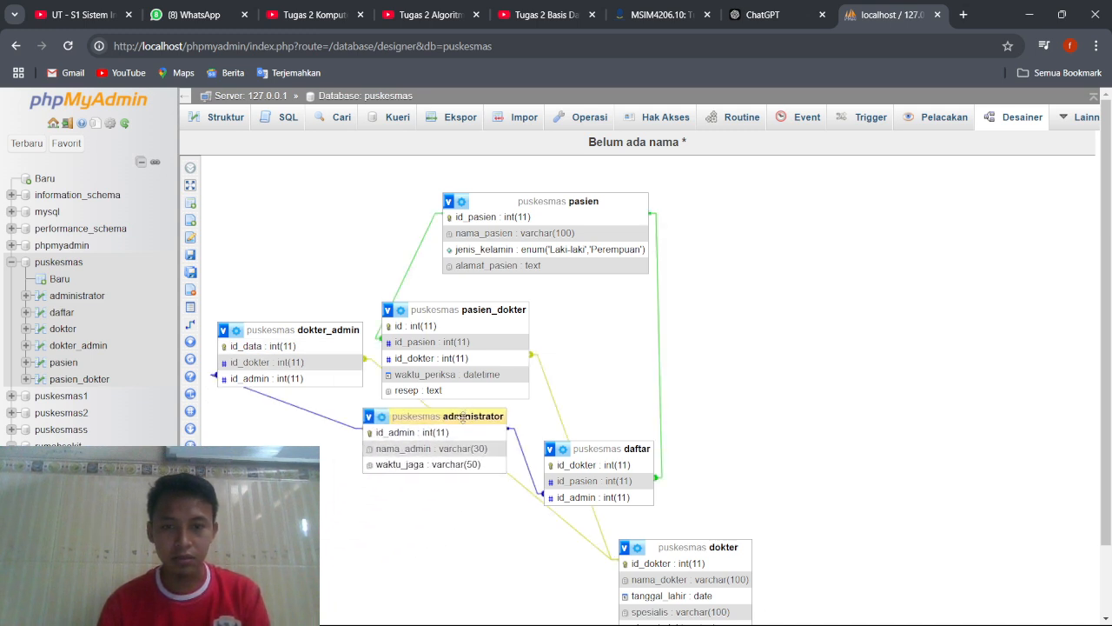
pyautogui.moveTo(602, 449); pyautogui.dragTo(659, 361)
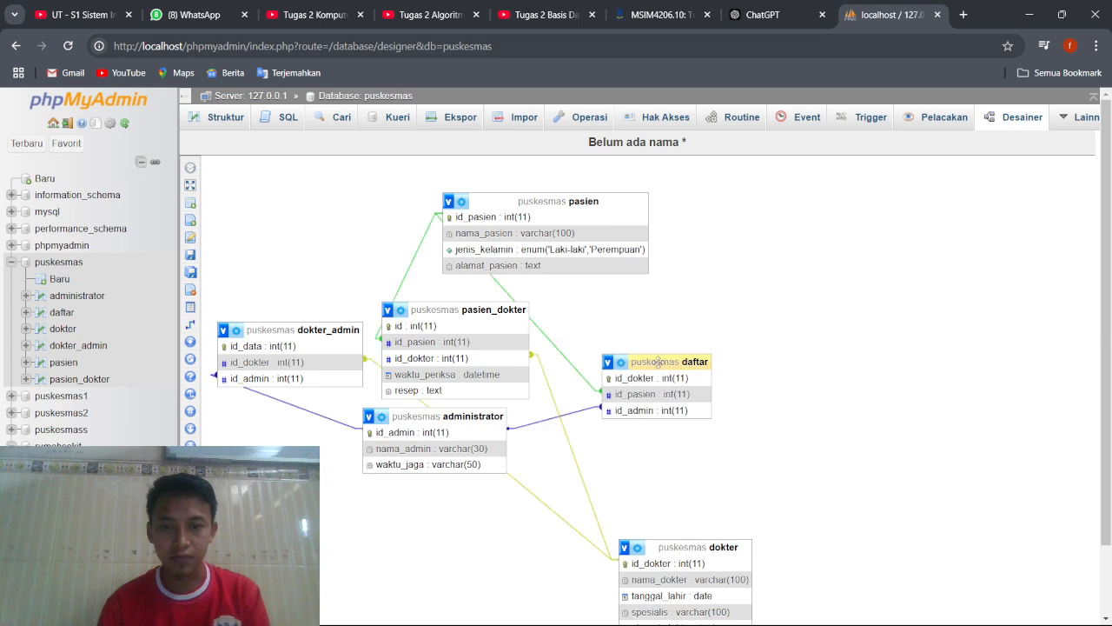
# Check the ERD in the assignment PDF and reposition dokter below dokter_admin and pasien_dokter to the right of dokter.
pyautogui.moveTo(613, 608)
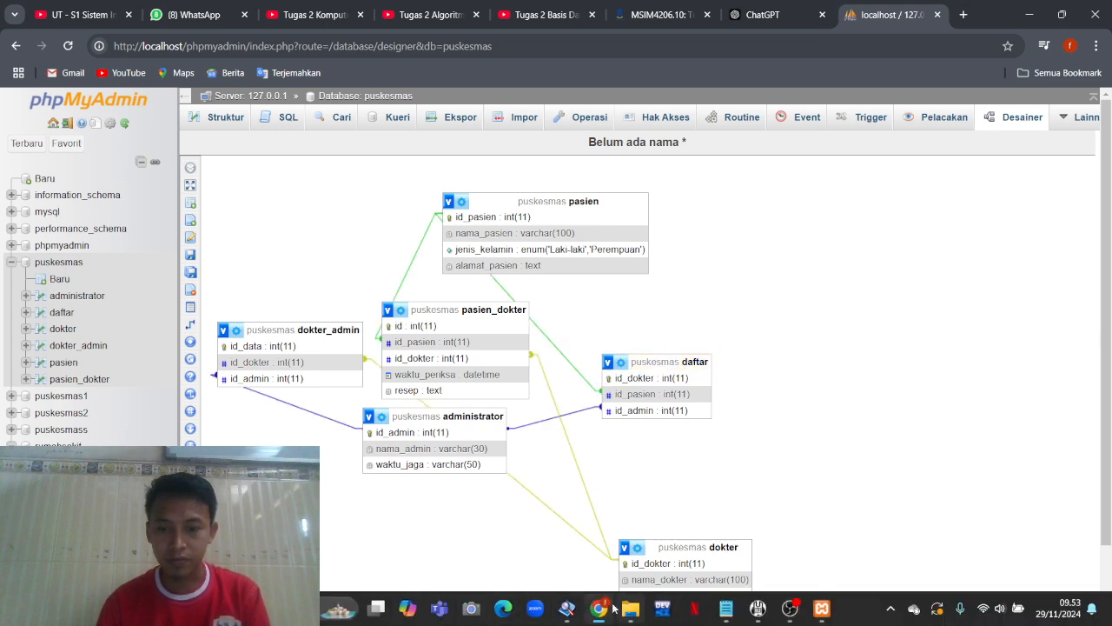
pyautogui.click(568, 608)
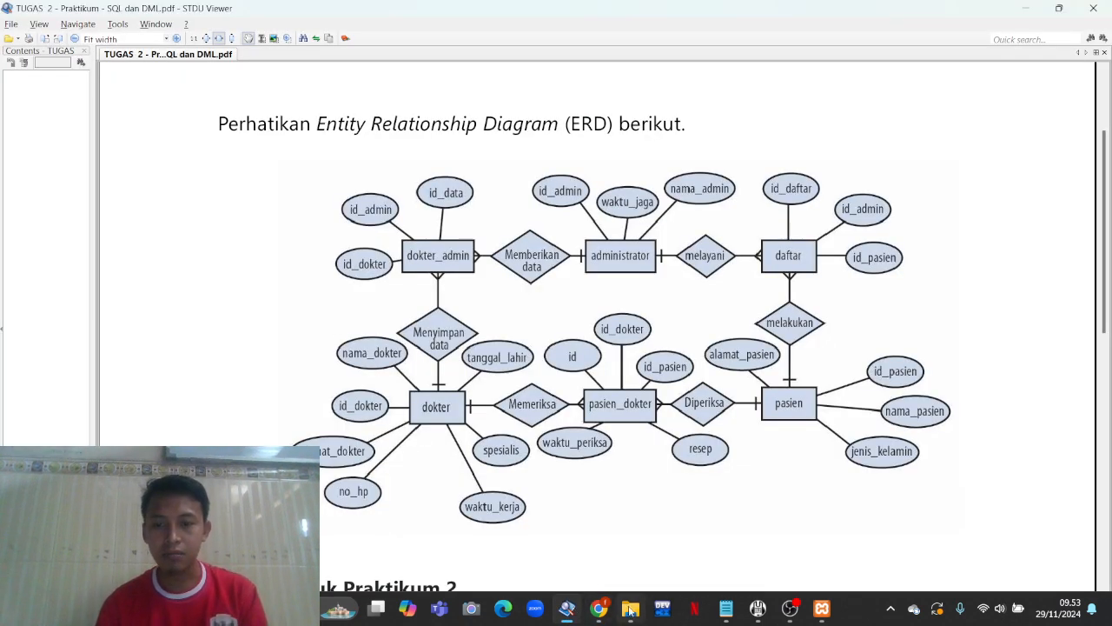
pyautogui.click(598, 609)
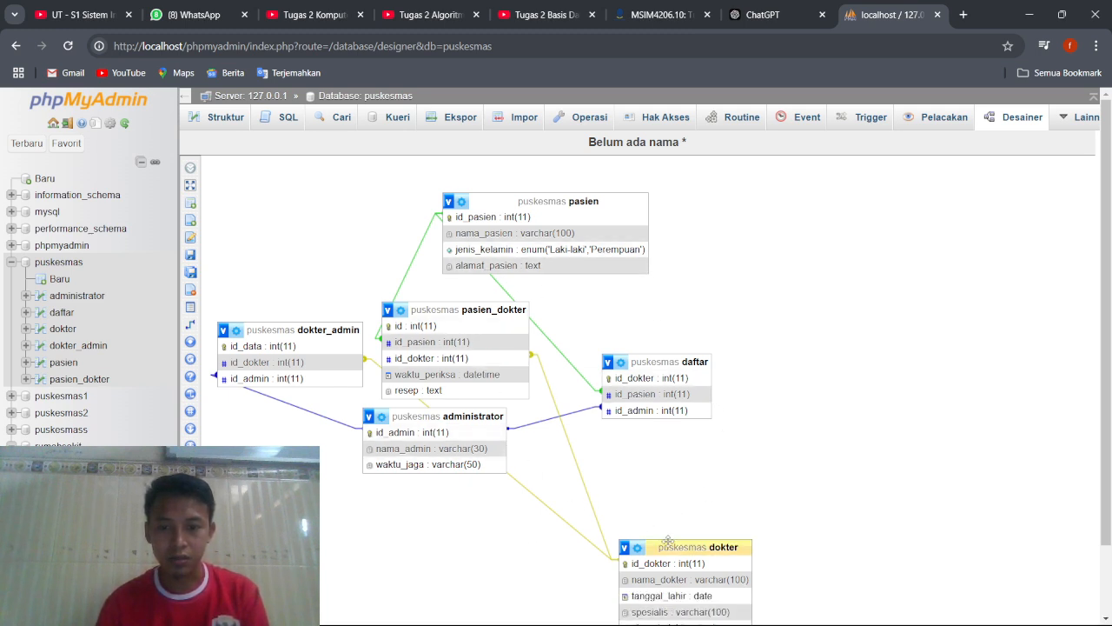
pyautogui.moveTo(623, 547); pyautogui.dragTo(233, 481)
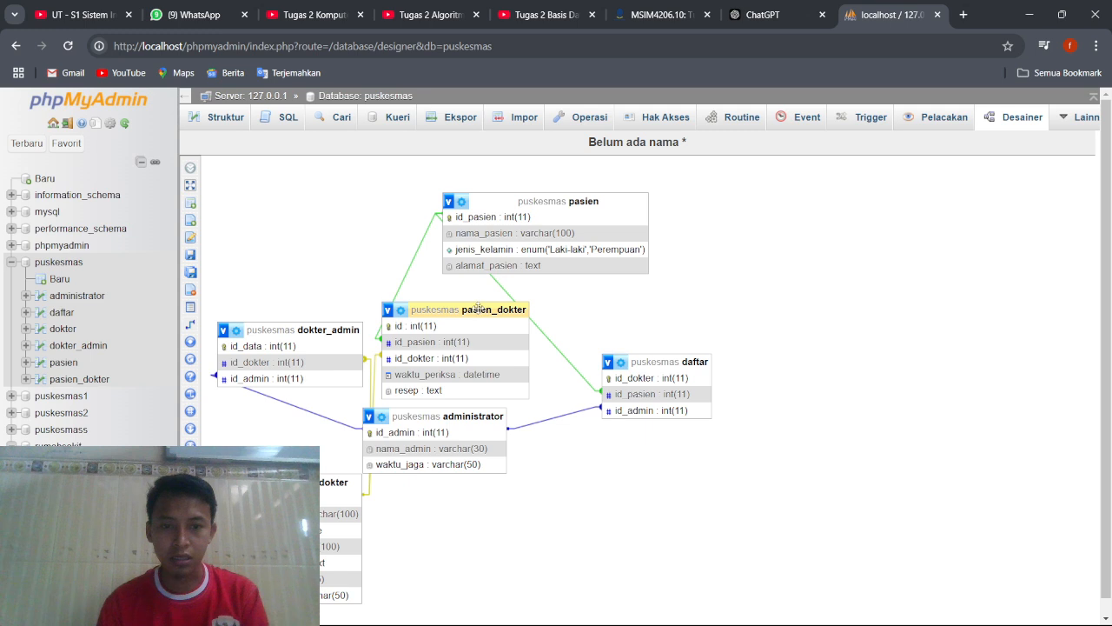
pyautogui.moveTo(478, 311); pyautogui.dragTo(515, 504)
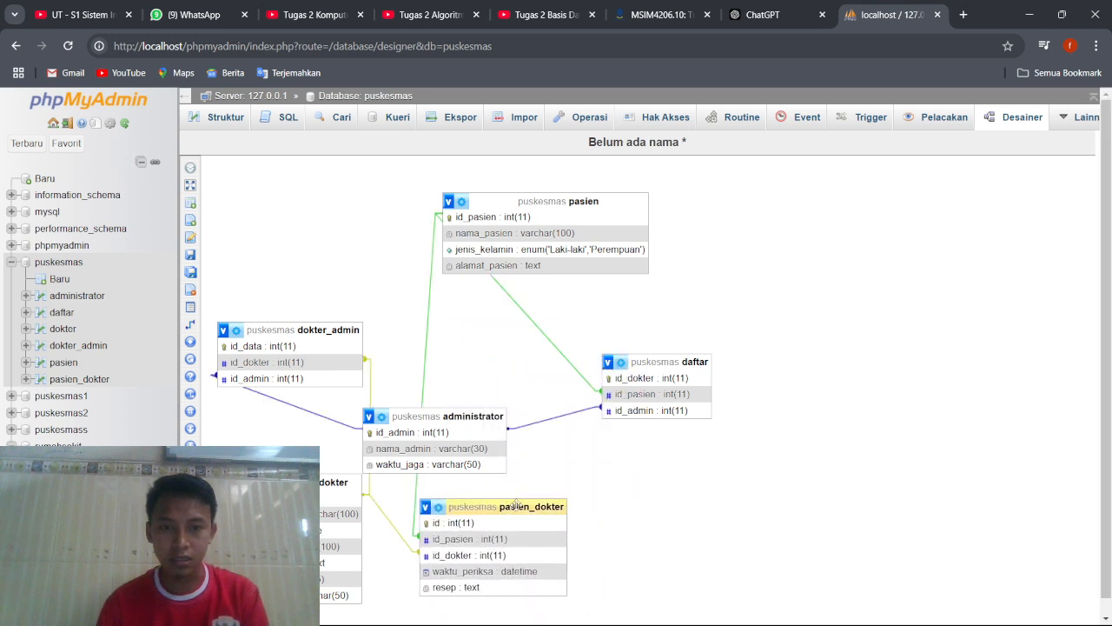
# Place the pasien table below daftar and align administrator between dokter_admin and daftar, matching the ERD layout.
pyautogui.moveTo(573, 199); pyautogui.dragTo(763, 488)
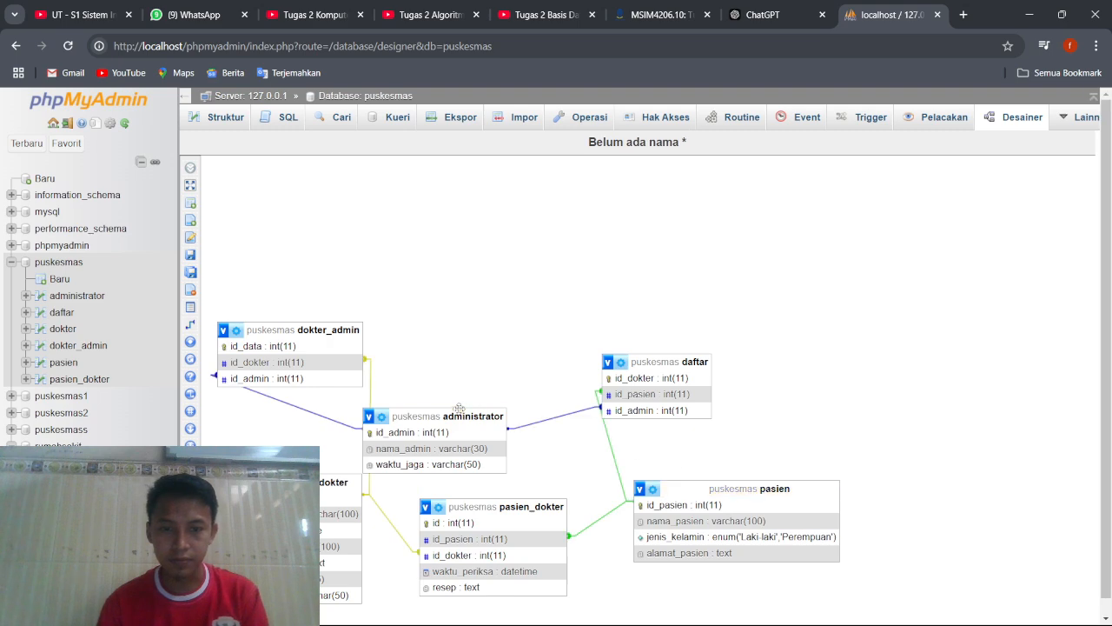
pyautogui.moveTo(461, 409); pyautogui.dragTo(510, 302)
pyautogui.moveTo(492, 368); pyautogui.dragTo(510, 326)
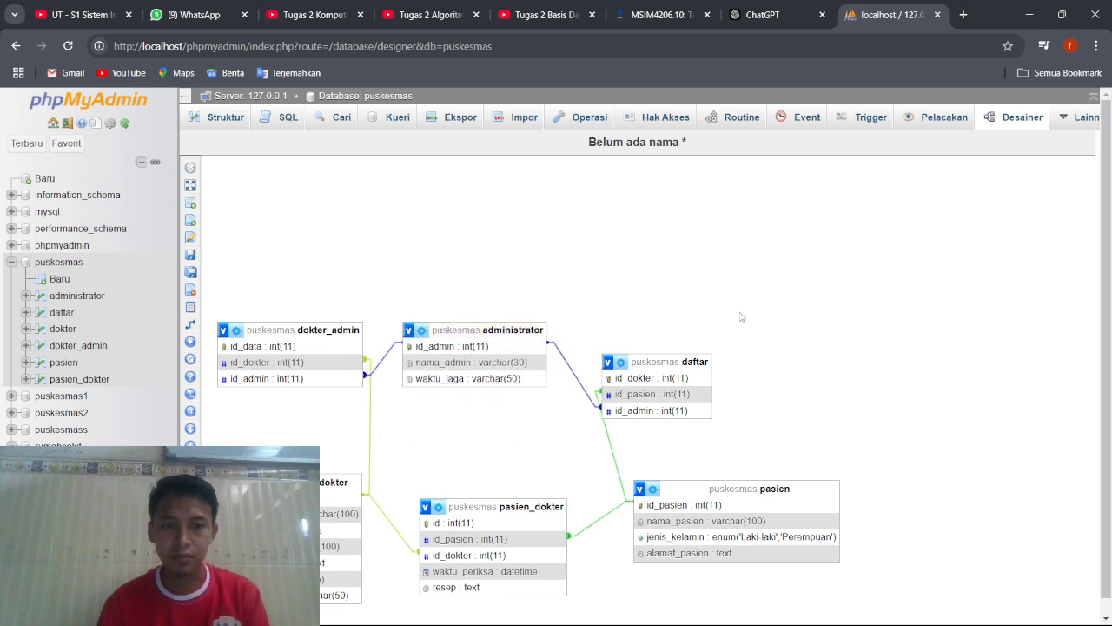
pyautogui.scroll(-1, 741, 316)
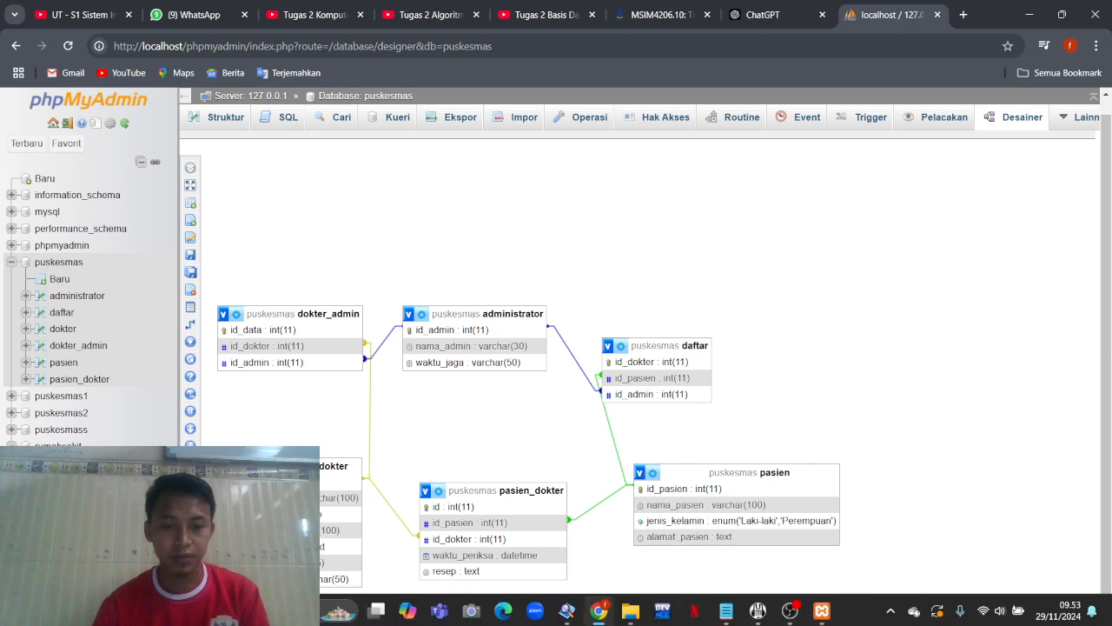
# Switch to the Notepad notes and select the complete INSERT INTO Administrator statement with its four value rows for copying.
pyautogui.moveTo(592, 611)
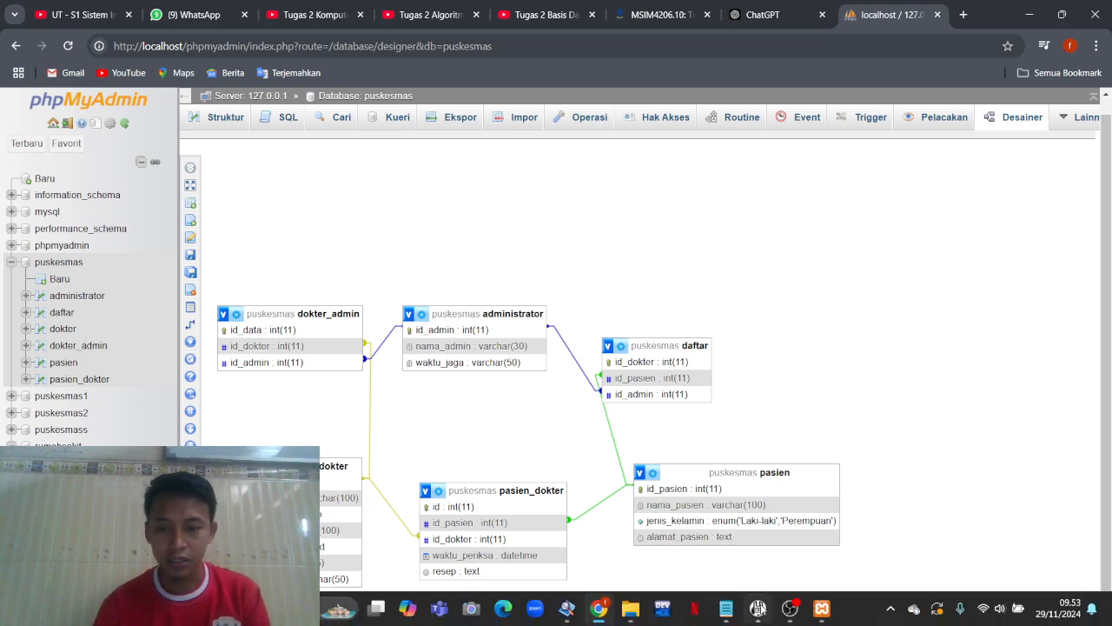
pyautogui.click(737, 520)
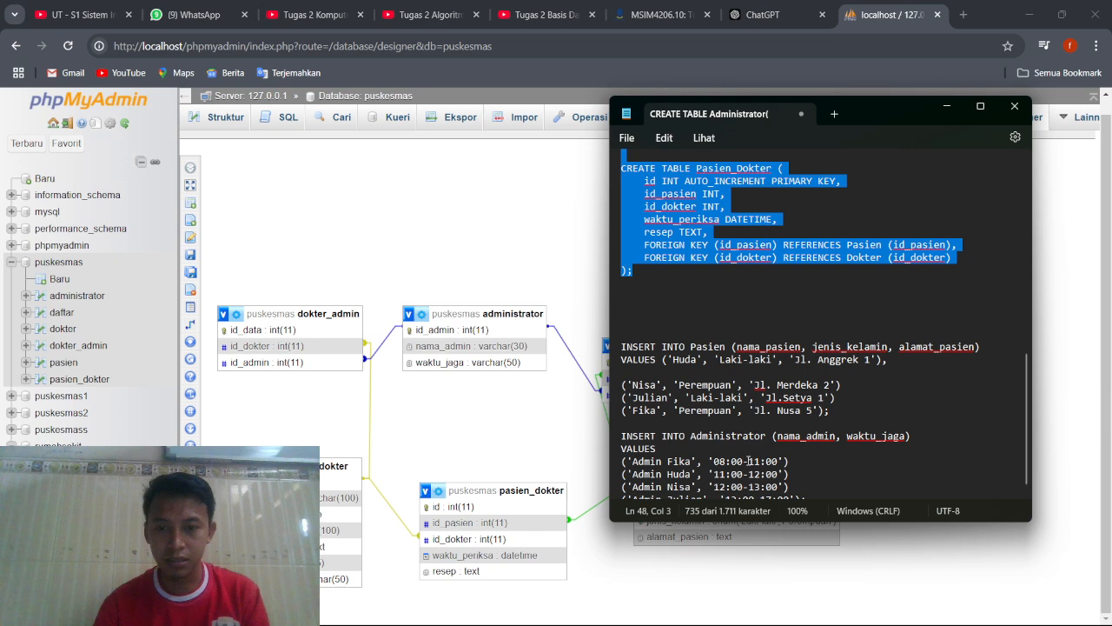
pyautogui.scroll(-1, 754, 430)
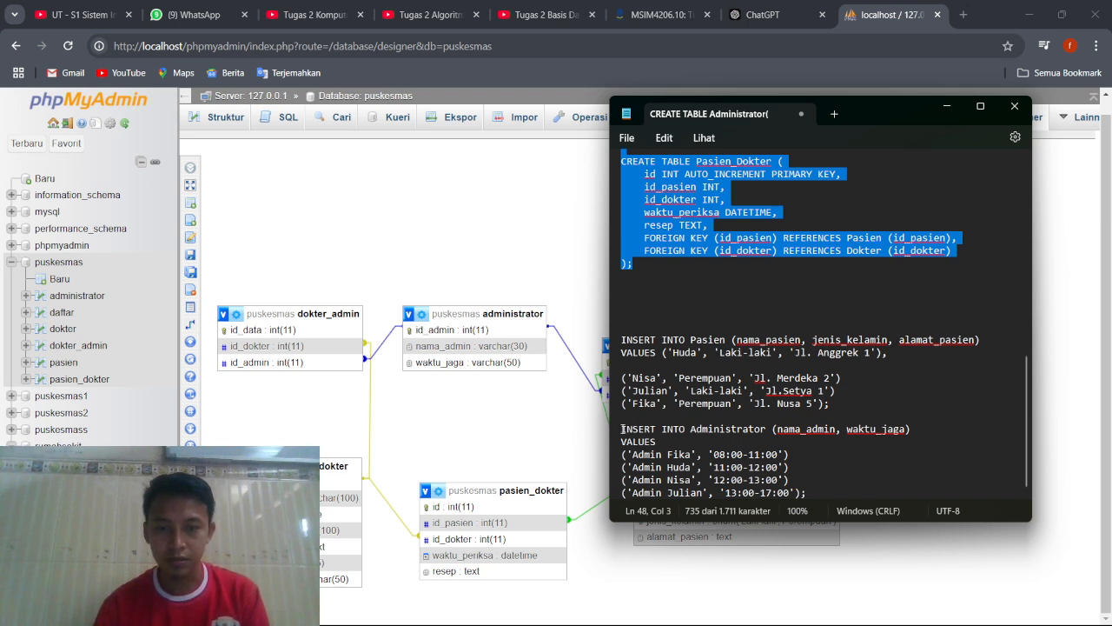
pyautogui.moveTo(622, 429); pyautogui.dragTo(820, 508)
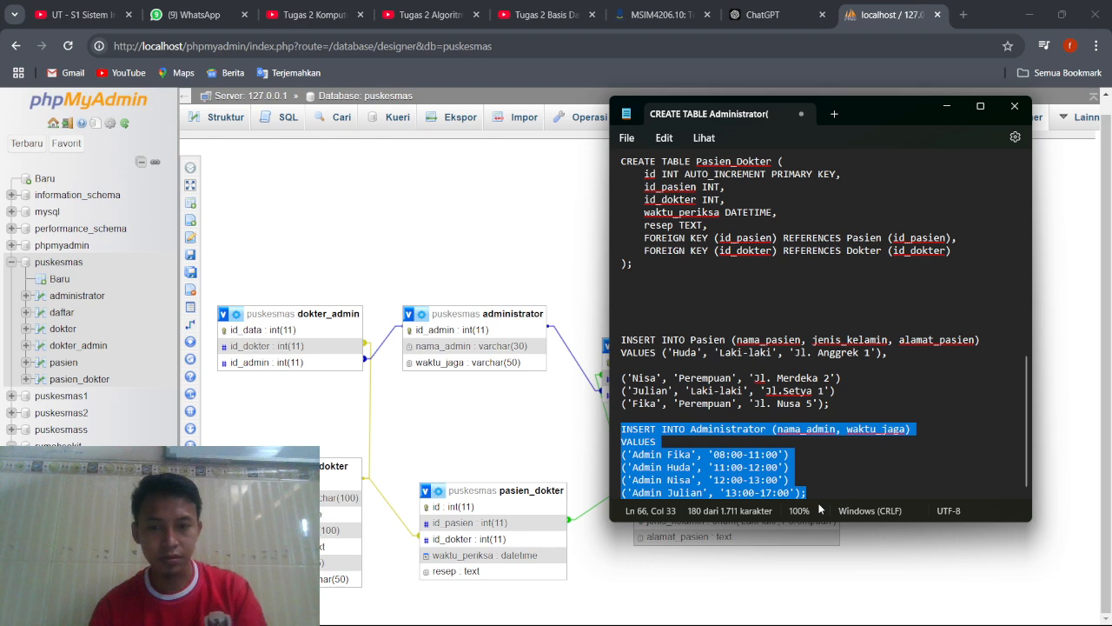
# Paste the copied Administrator INSERT statement into the puskesmas database's SQL editor and run it.
pyautogui.click(76, 300)
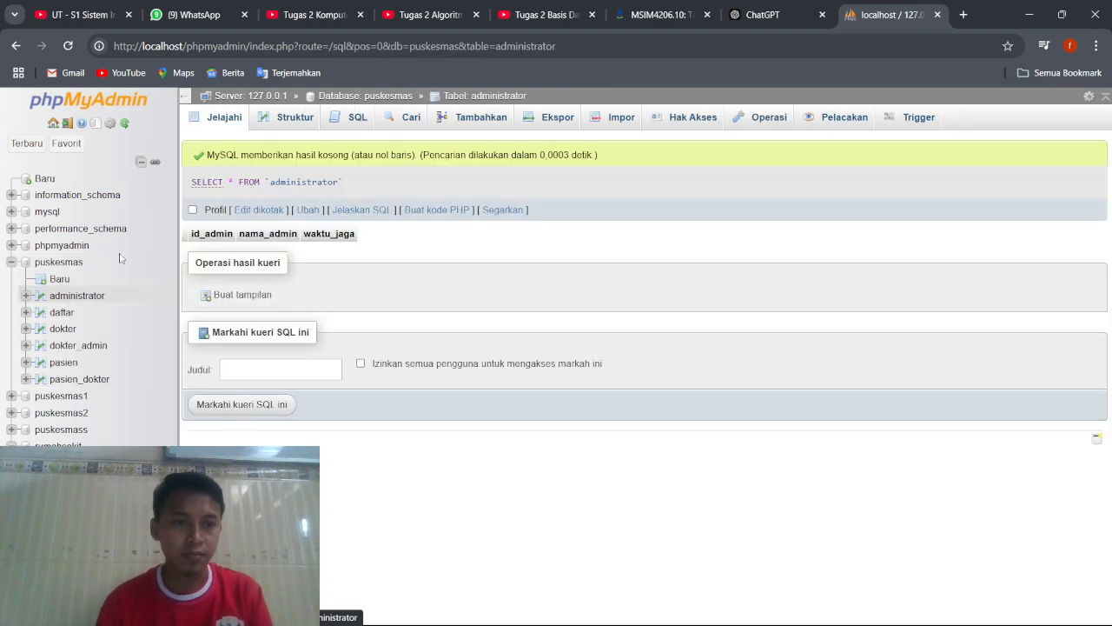
pyautogui.click(59, 261)
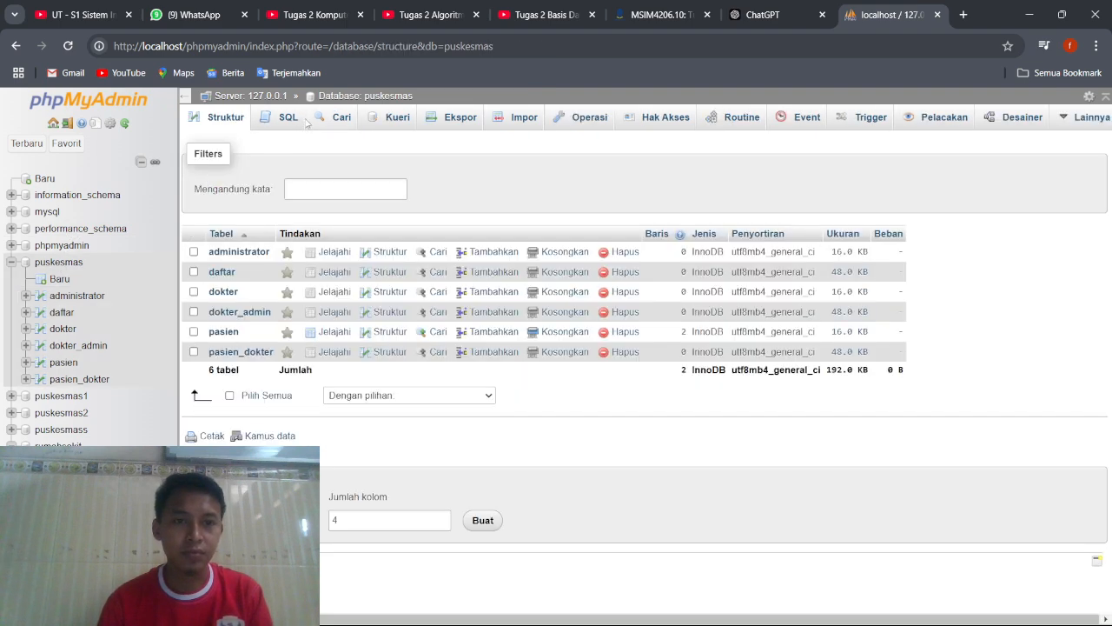
pyautogui.click(287, 124)
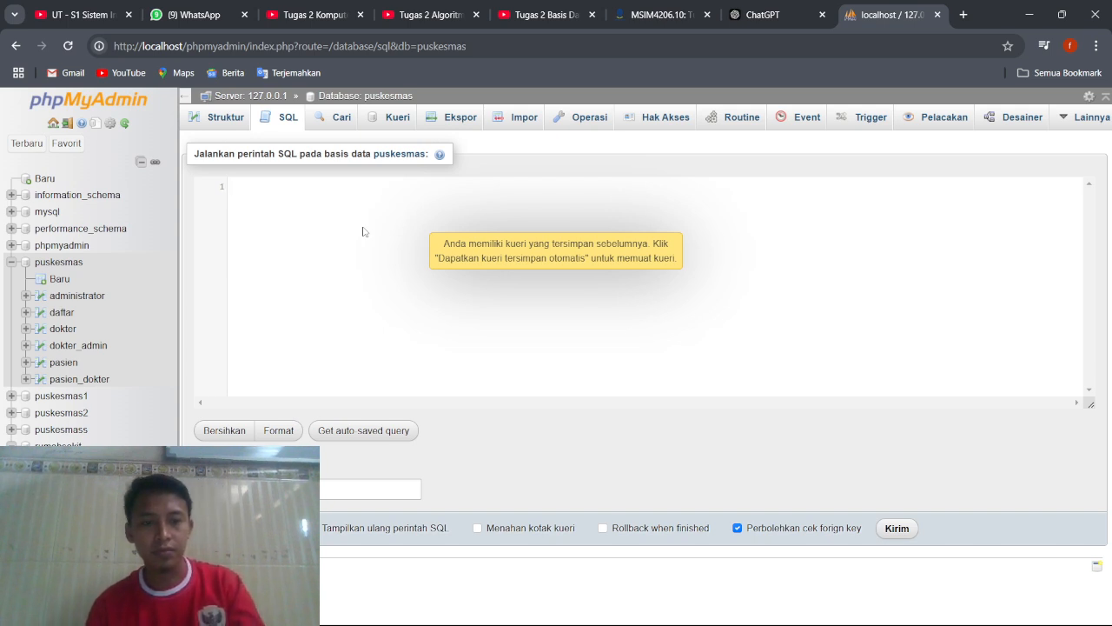
pyautogui.write("INSERT INTO Administrator (nama_admin, waktu_jaga) VALUES ('Admin Fika', '08:00-11:00') ('Admin Huda', '11:00-12:00') ('Admin Nisa', '12:00 13:00') ('Admin Julian', '13:00 17:00');")
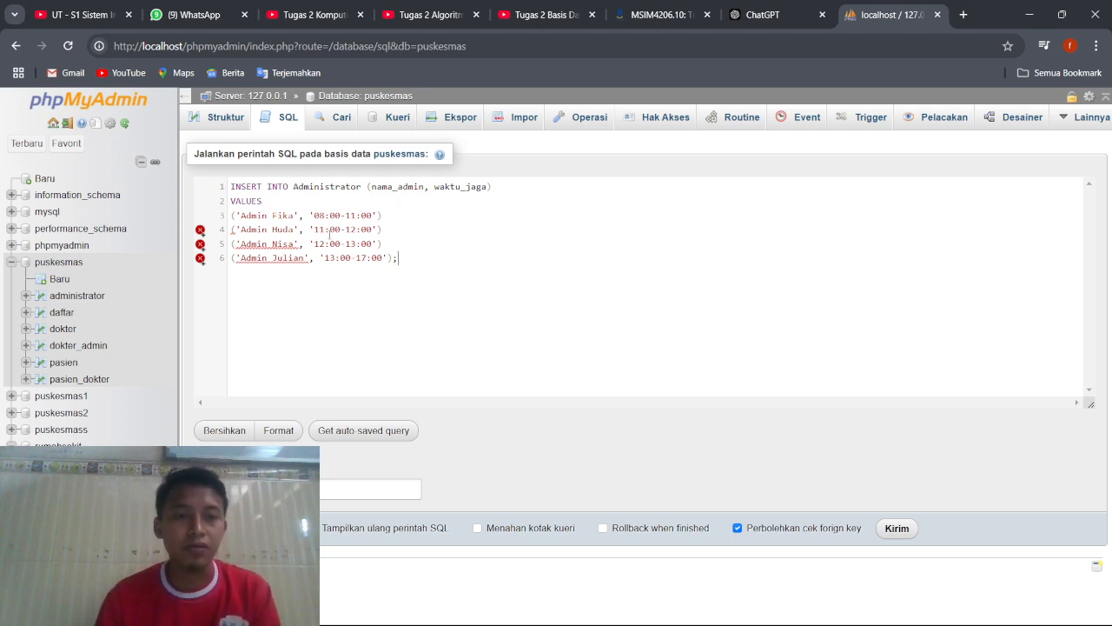
pyautogui.click(895, 528)
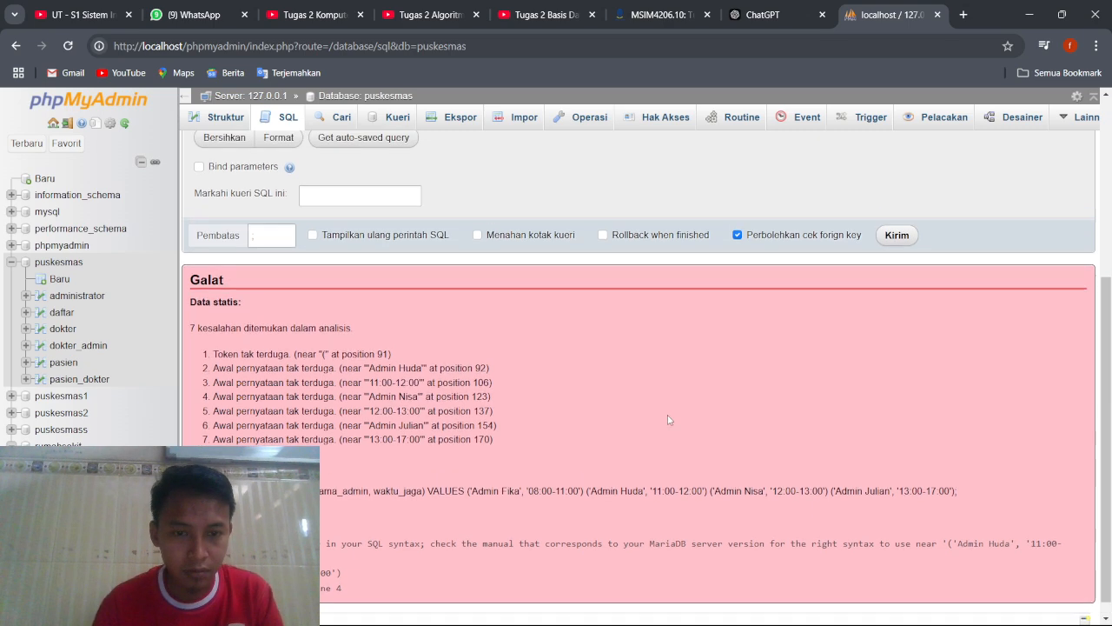
# Return to the query and join the '08:00-11:00' value row directly onto the VALUES line.
pyautogui.scroll(3, 668, 419)
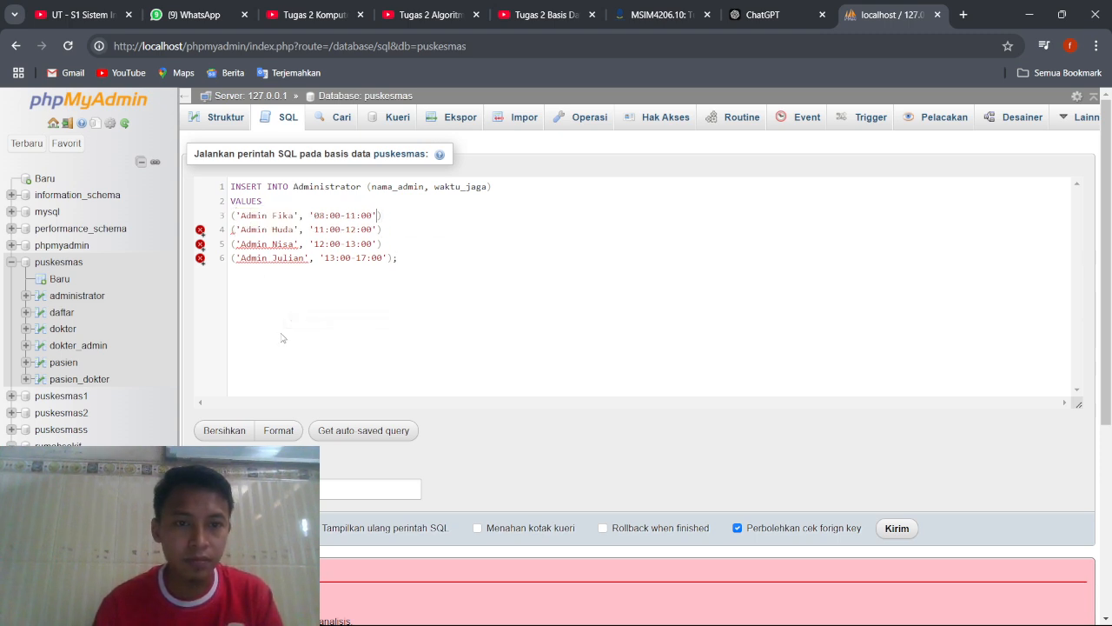
pyautogui.press('Left')
pyautogui.press('Left')
pyautogui.press('Left')
pyautogui.press('Left')
pyautogui.press('Left')
pyautogui.press('Left')
pyautogui.press('Left')
pyautogui.press('Left')
pyautogui.press('Left')
pyautogui.press('Left')
pyautogui.press('Left')
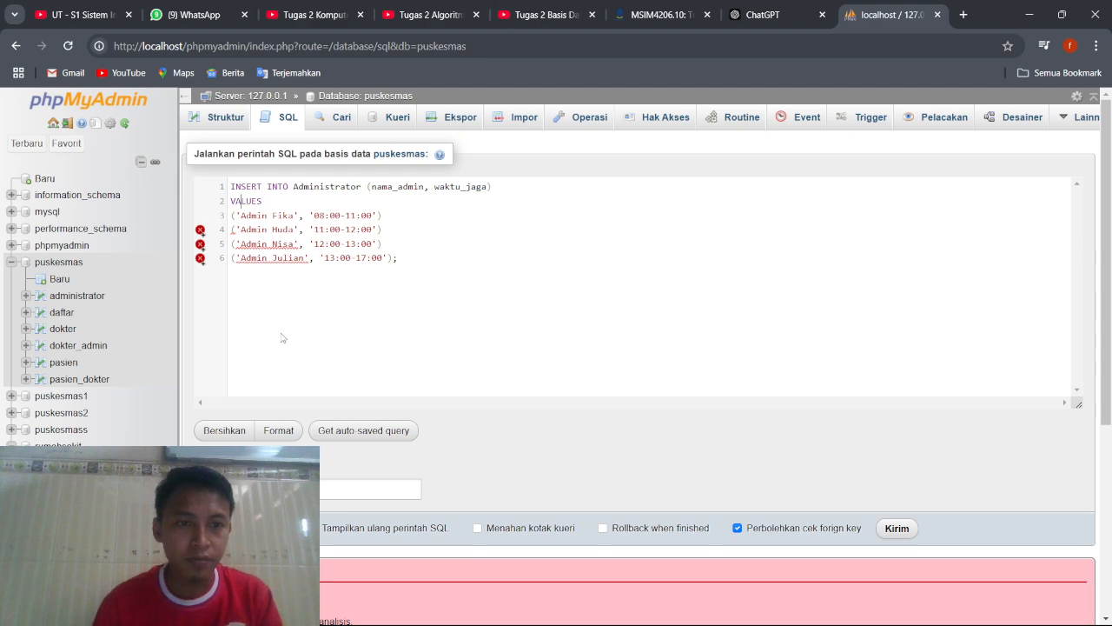
pyautogui.press('BackSpace')
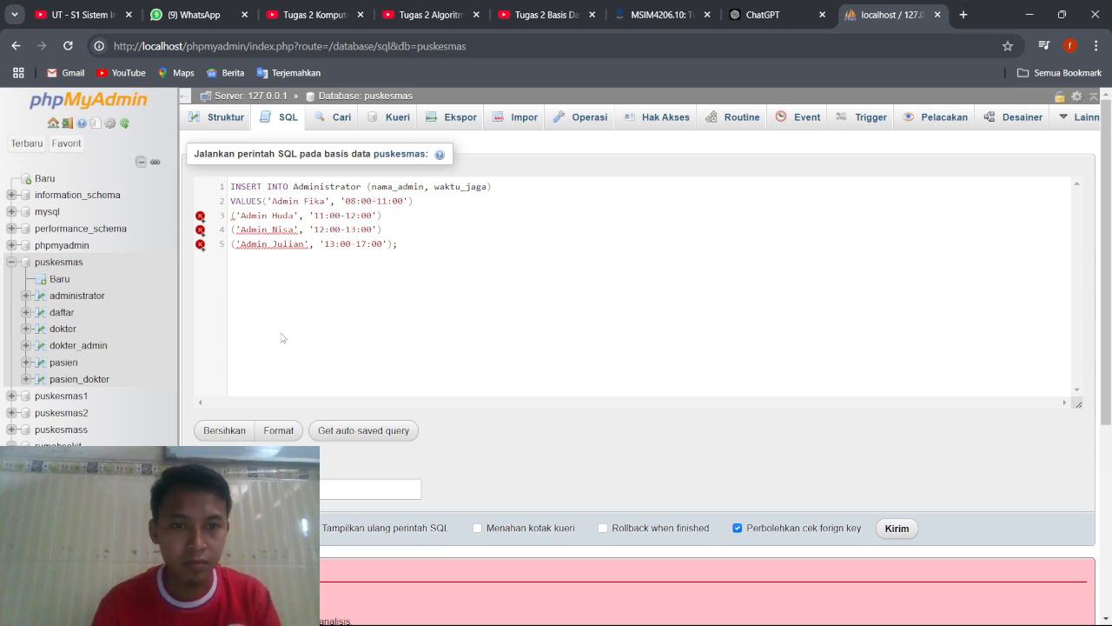
# Join the '11:00-12:00' row onto the VALUES line, separated from the first row by a comma.
pyautogui.press('Up')
pyautogui.press('Up')
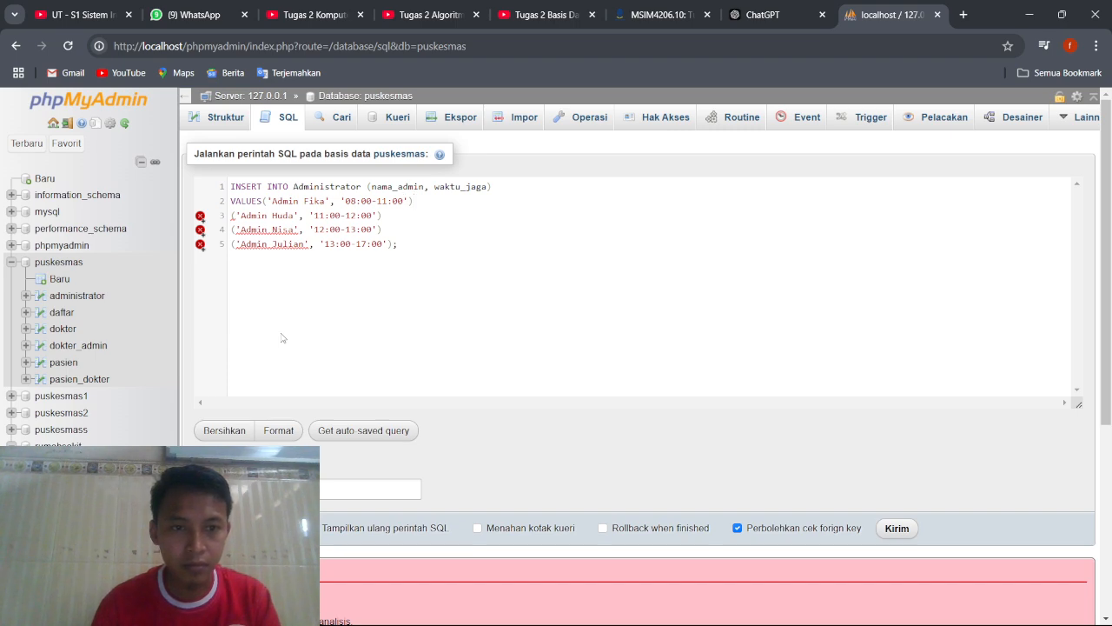
pyautogui.press('Home')
pyautogui.press('BackSpace')
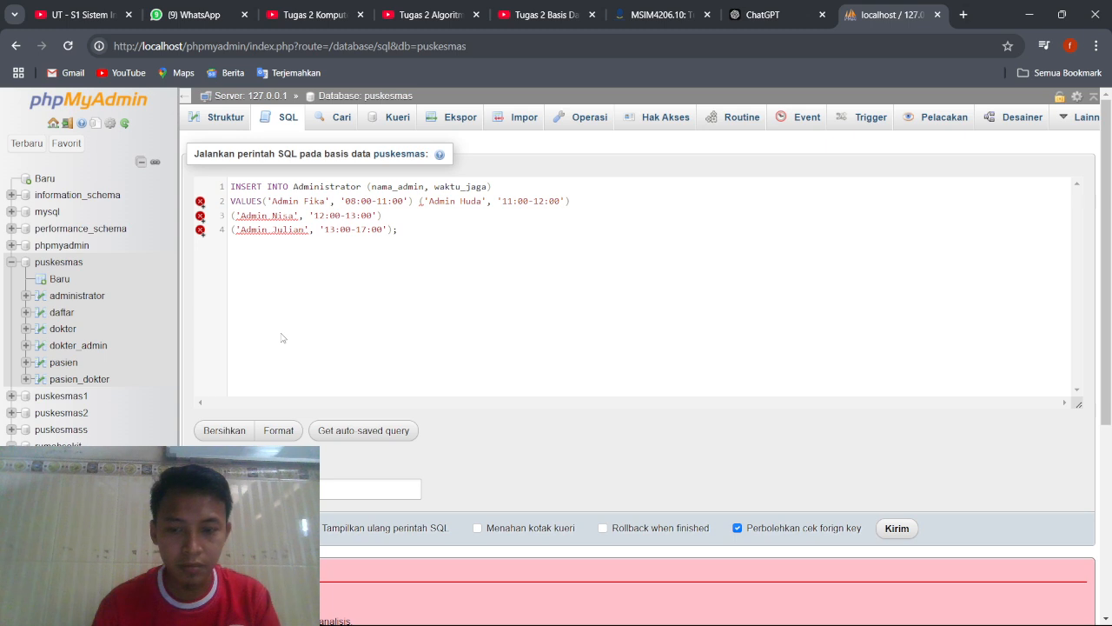
pyautogui.press('BackSpace')
pyautogui.write(',')
# Join the '12:00-13:00' row onto the VALUES line, separated from the second row by a comma.
pyautogui.press('Down')
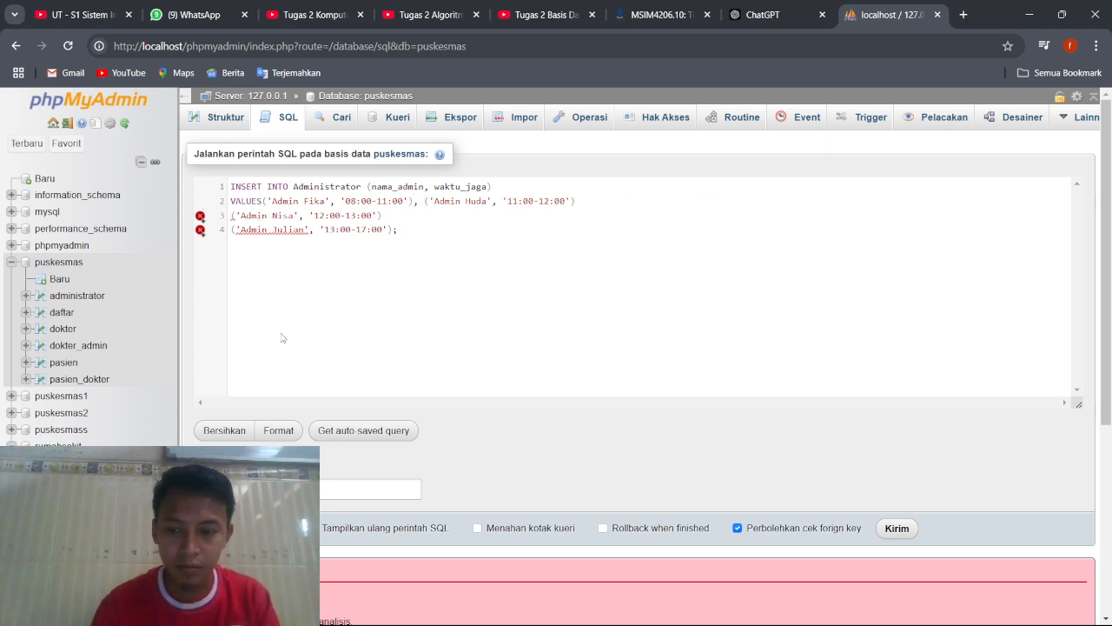
pyautogui.press('Home')
pyautogui.press('BackSpace')
pyautogui.write(',')
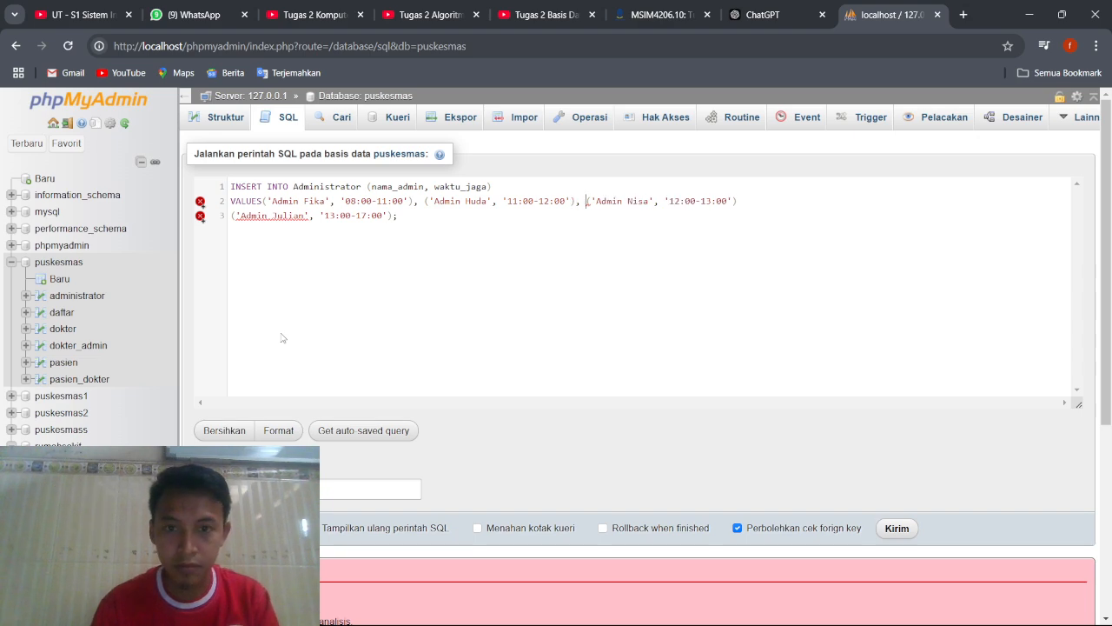
# Join the '13:00-17:00' row onto the VALUES line, separated from the third row by a comma, and run the Administrator INSERT statement.
pyautogui.press('Down')
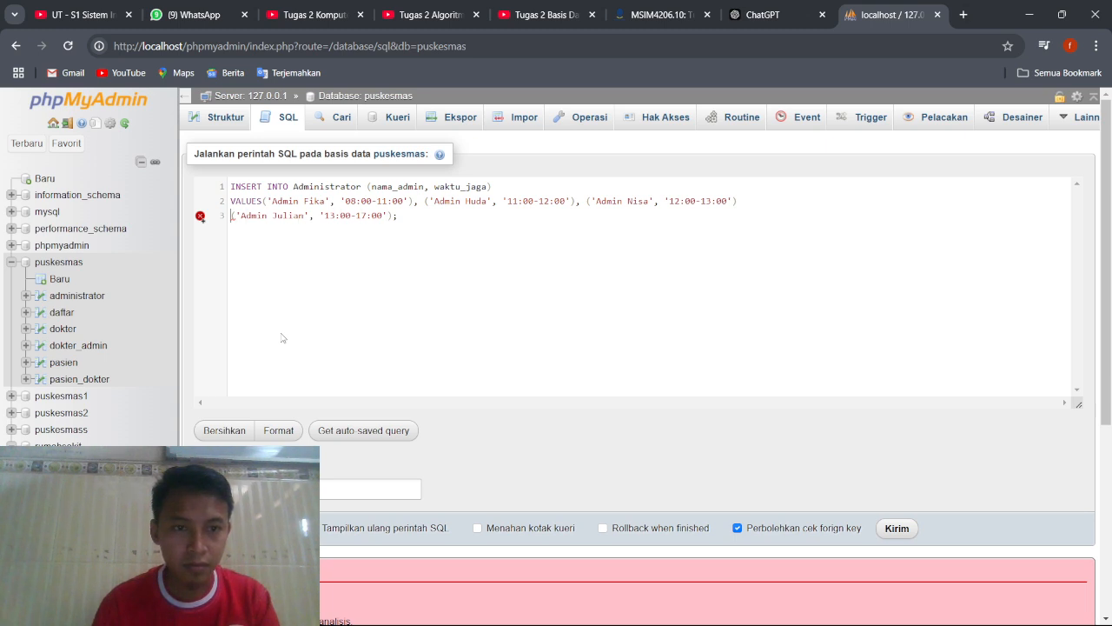
pyautogui.press('Home')
pyautogui.press('BackSpace')
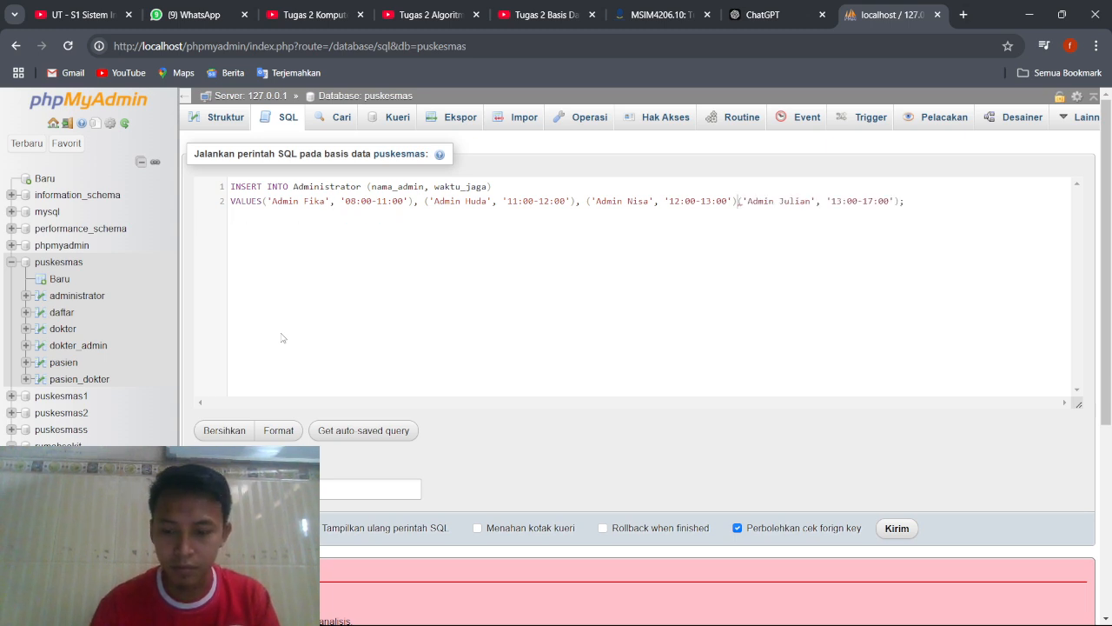
pyautogui.write(',')
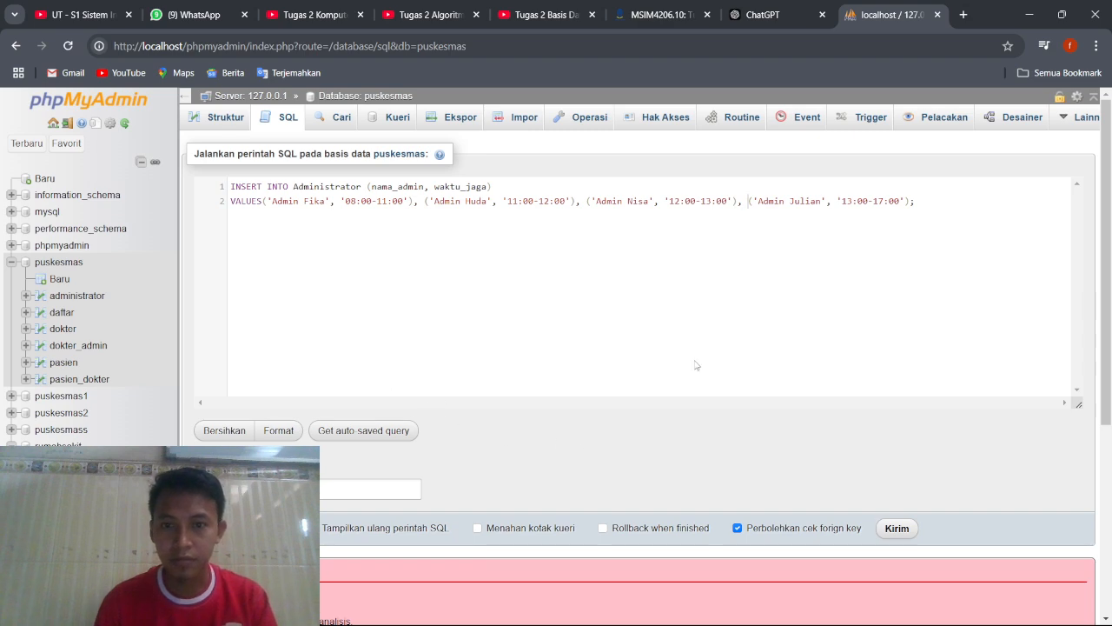
pyautogui.hotkey('ctrl', 'Return')
pyautogui.click(895, 344)
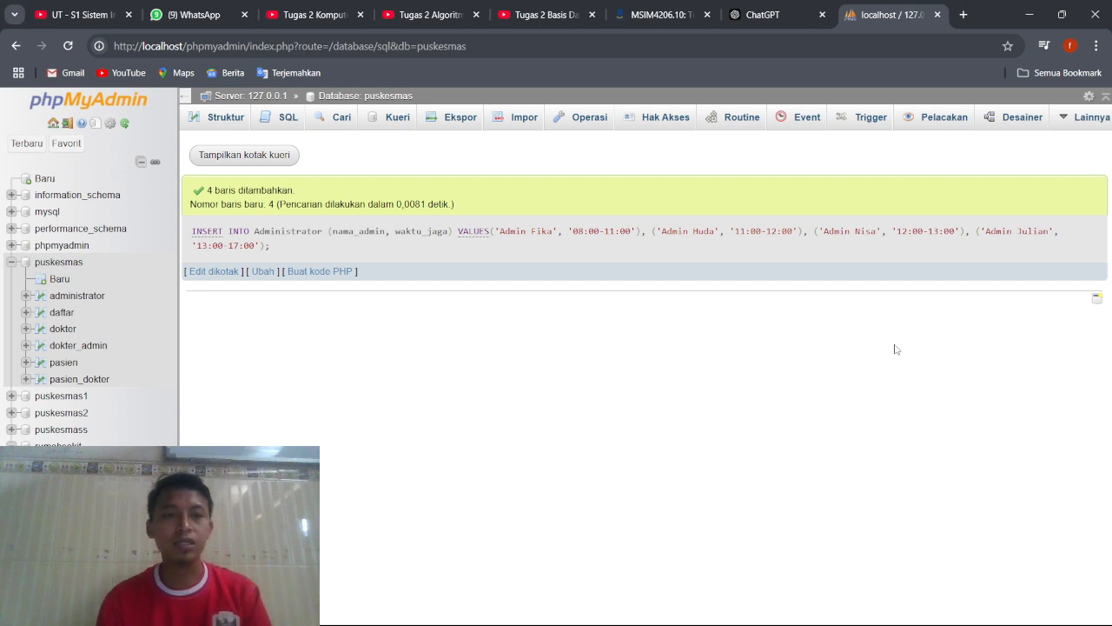
# Browse the records of the administrator table, and return to the table overview of the puskesmas database.
pyautogui.click(78, 296)
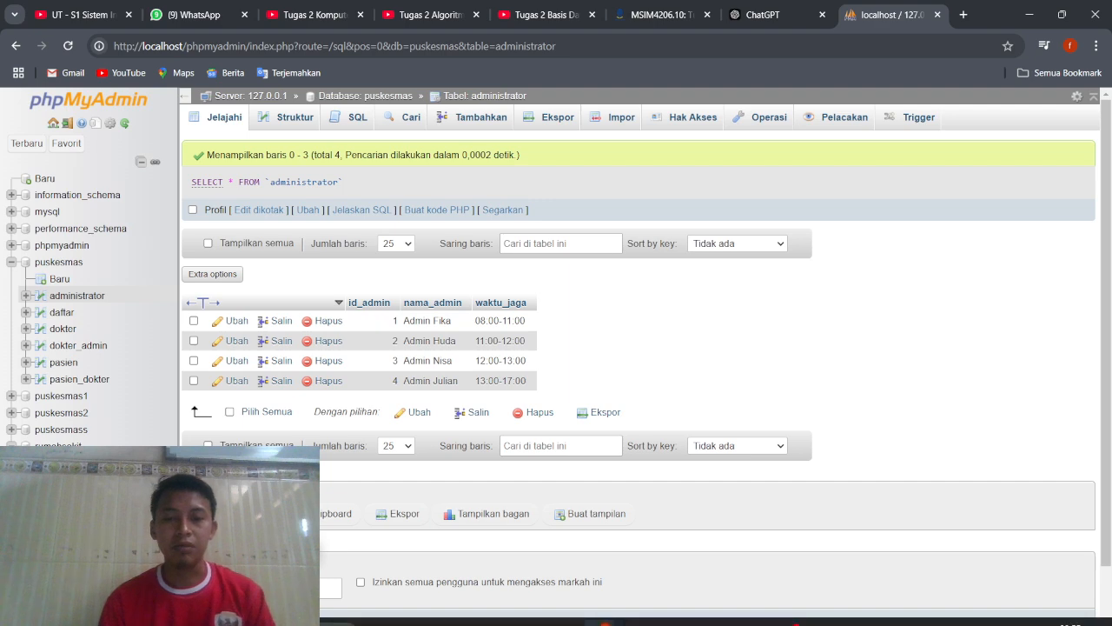
pyautogui.moveTo(693, 620)
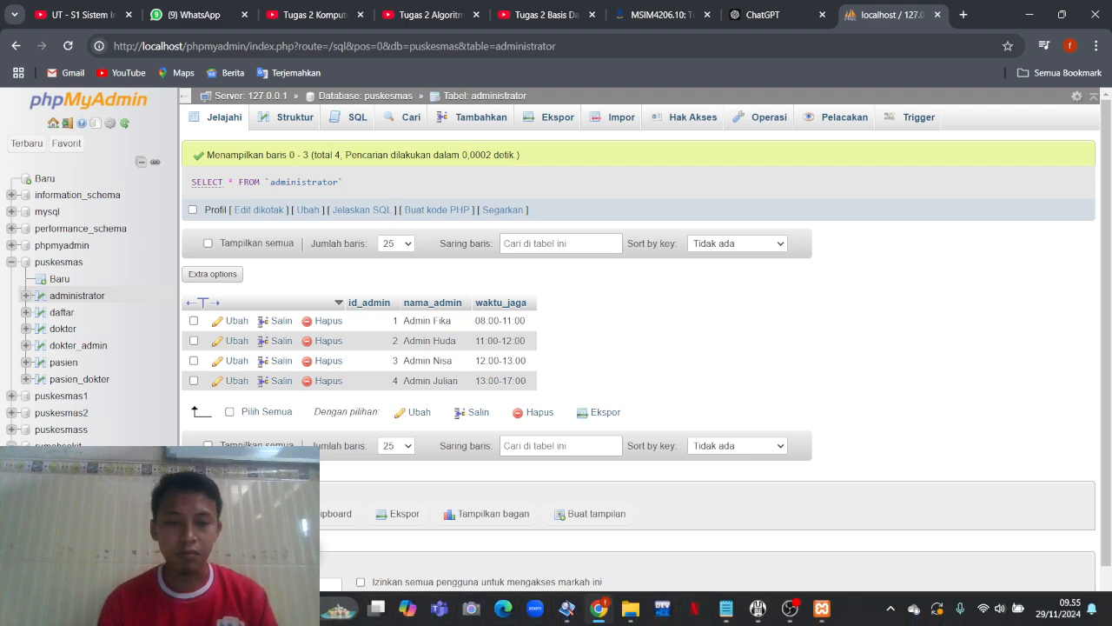
pyautogui.click(297, 608)
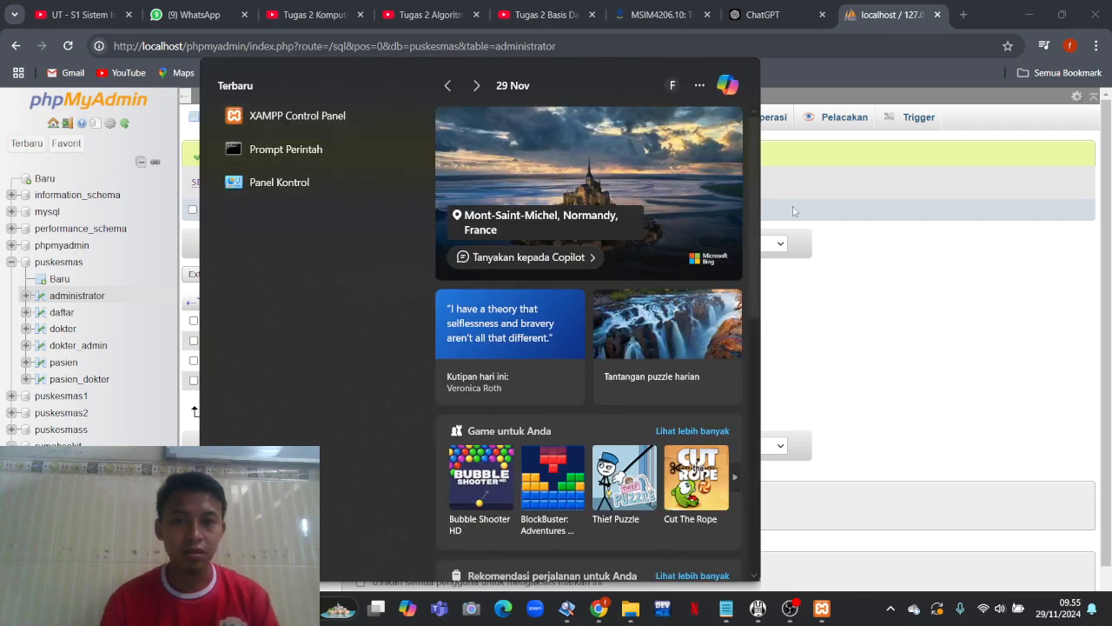
pyautogui.click(836, 273)
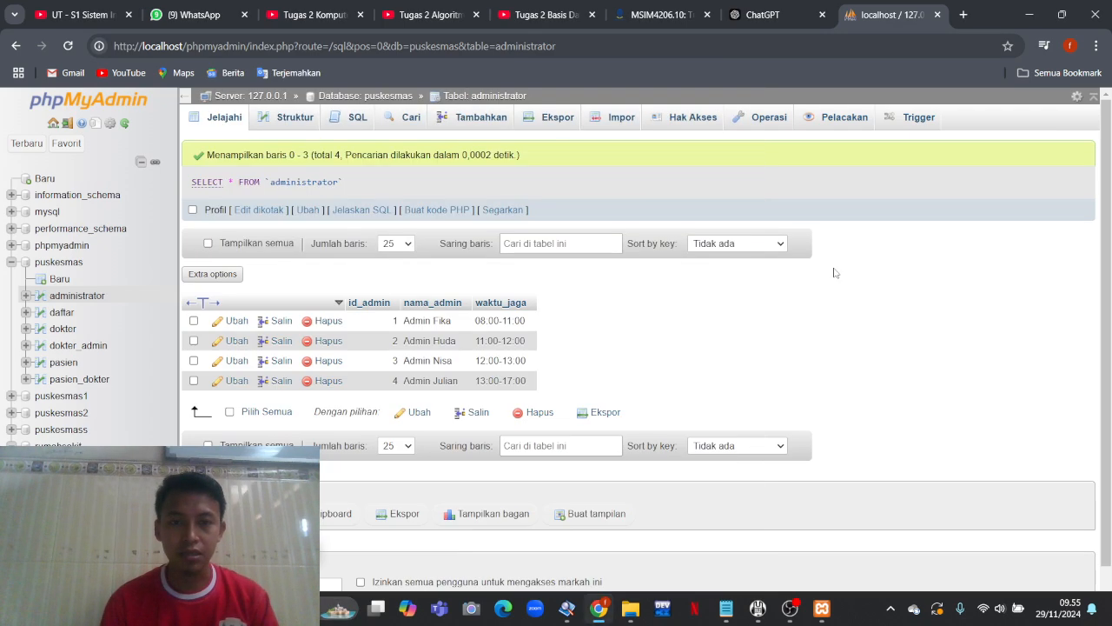
pyautogui.click(52, 263)
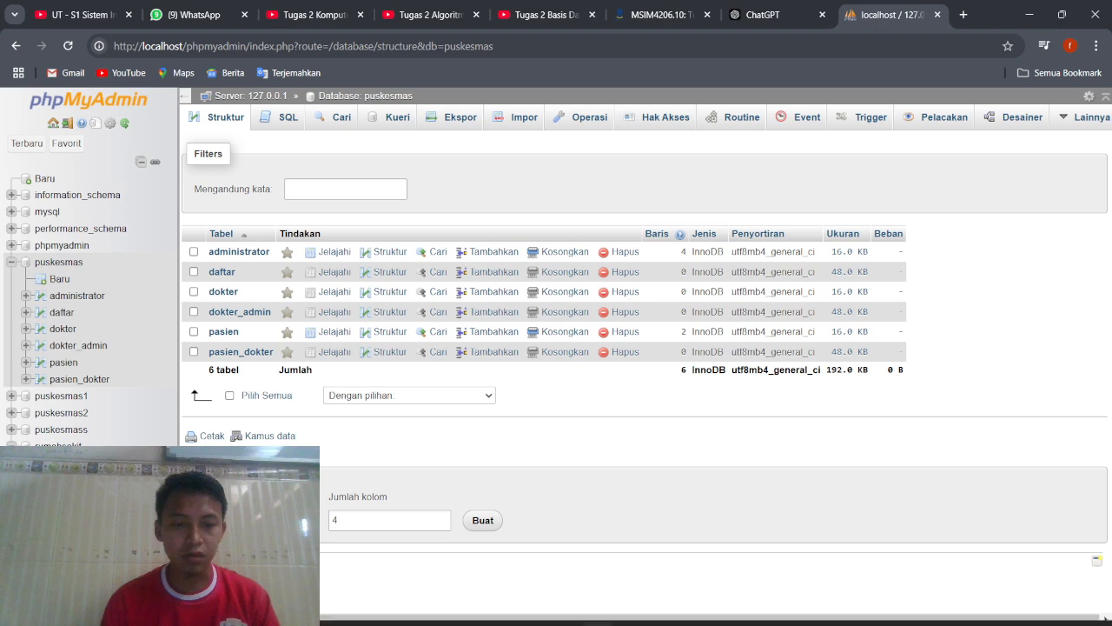
# Open the Command Prompt and change the working directory to c:\xampp.
pyautogui.click(338, 608)
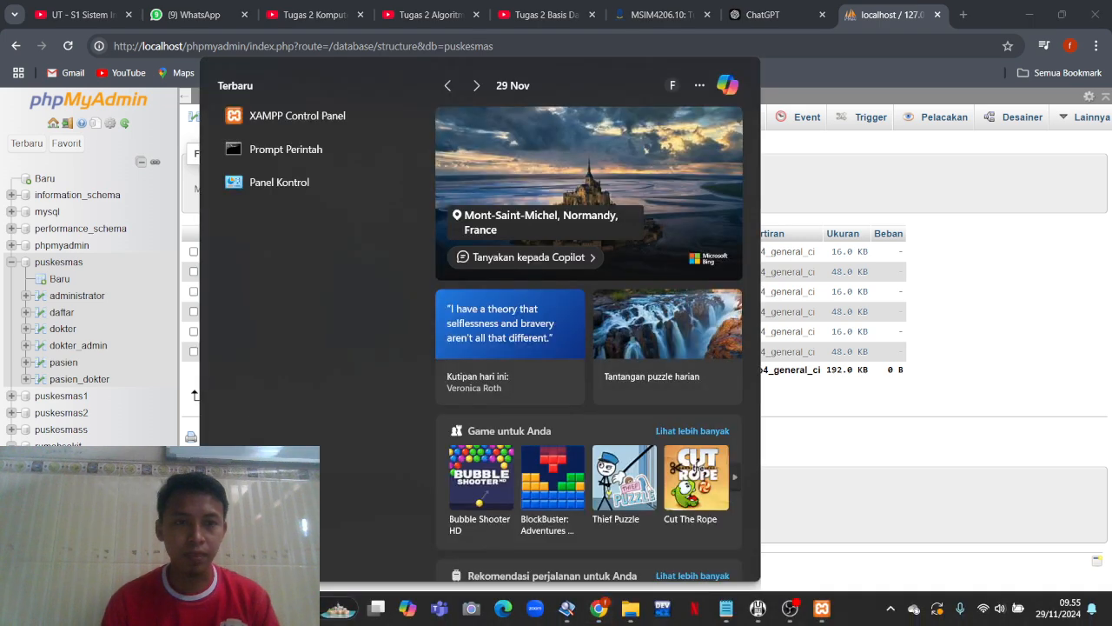
pyautogui.click(279, 148)
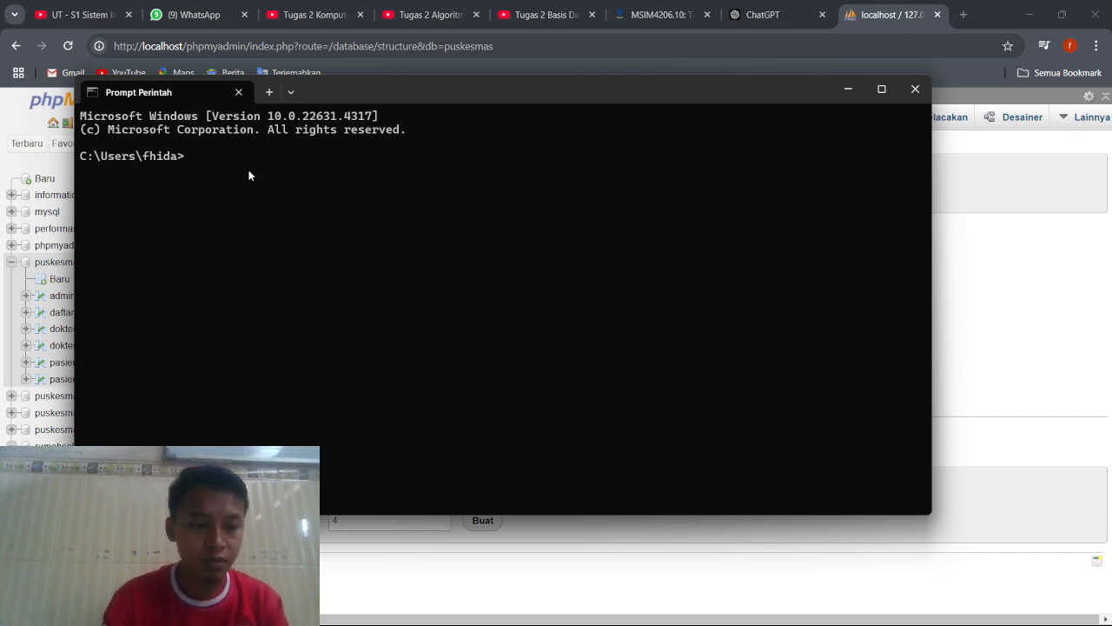
pyautogui.write('cd ')
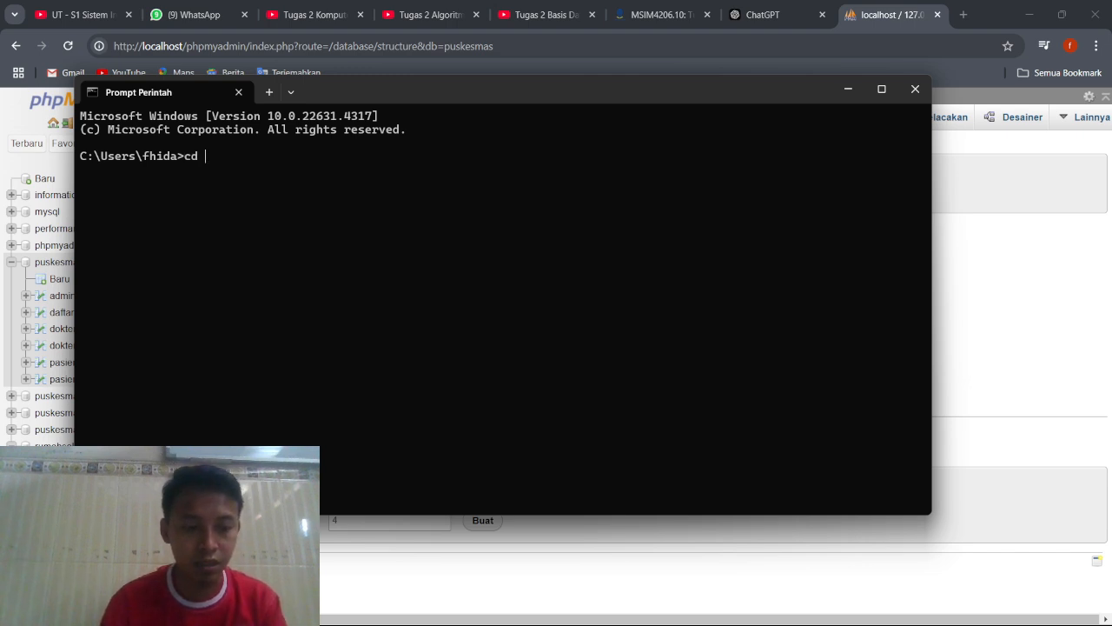
pyautogui.write('c')
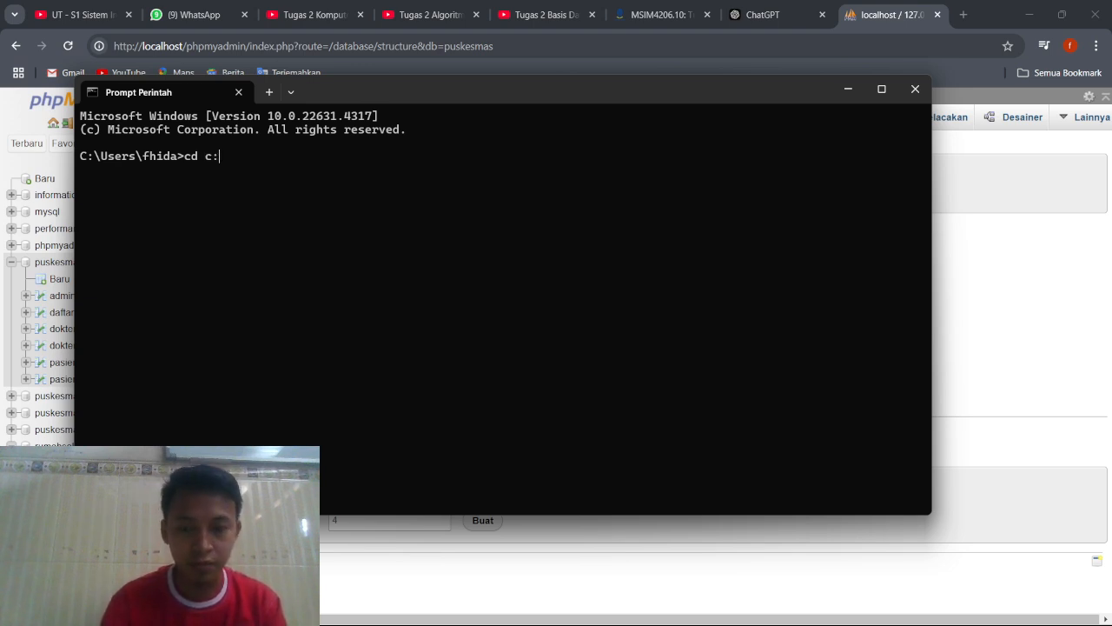
pyautogui.write(':\\')
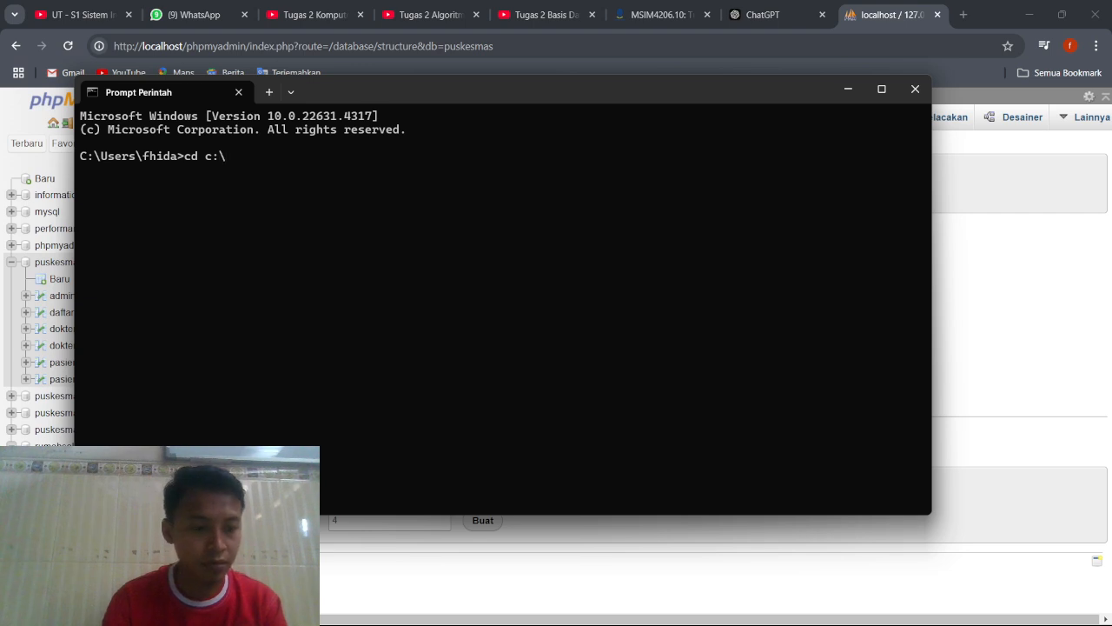
pyautogui.write('xampp')
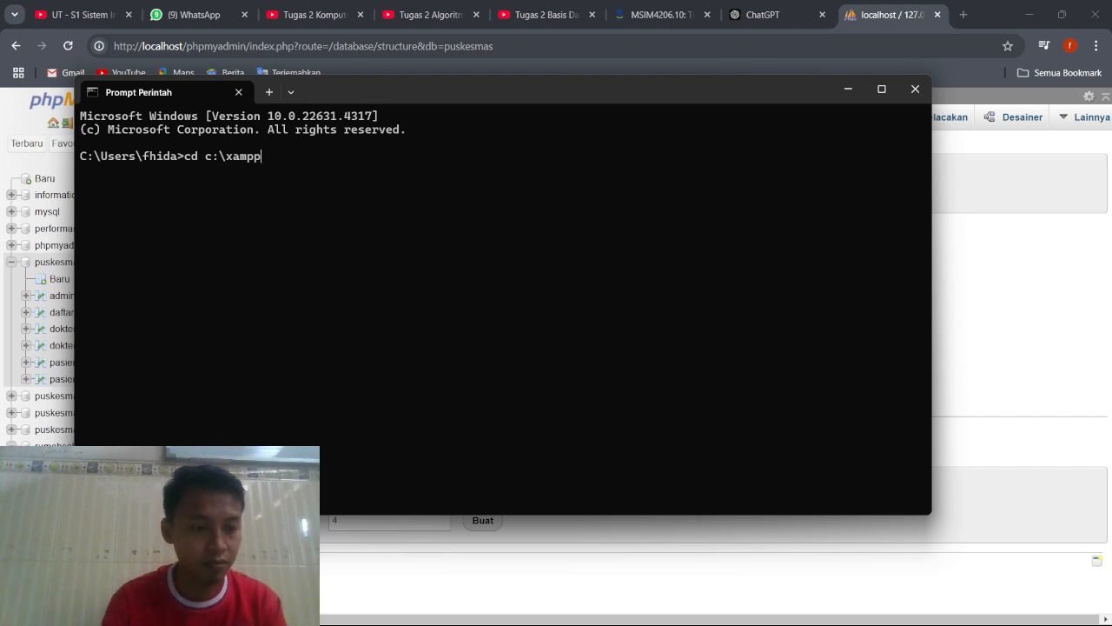
pyautogui.press('Return')
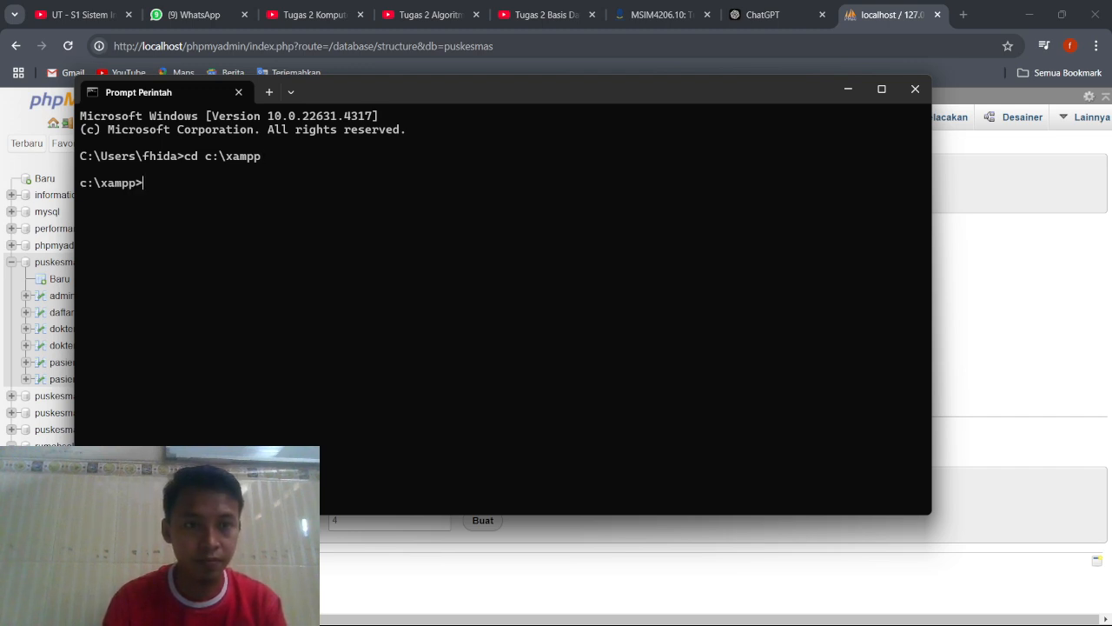
# List the contents of c:\xampp with dir and look through the listing for the mysql folder.
pyautogui.write('dir')
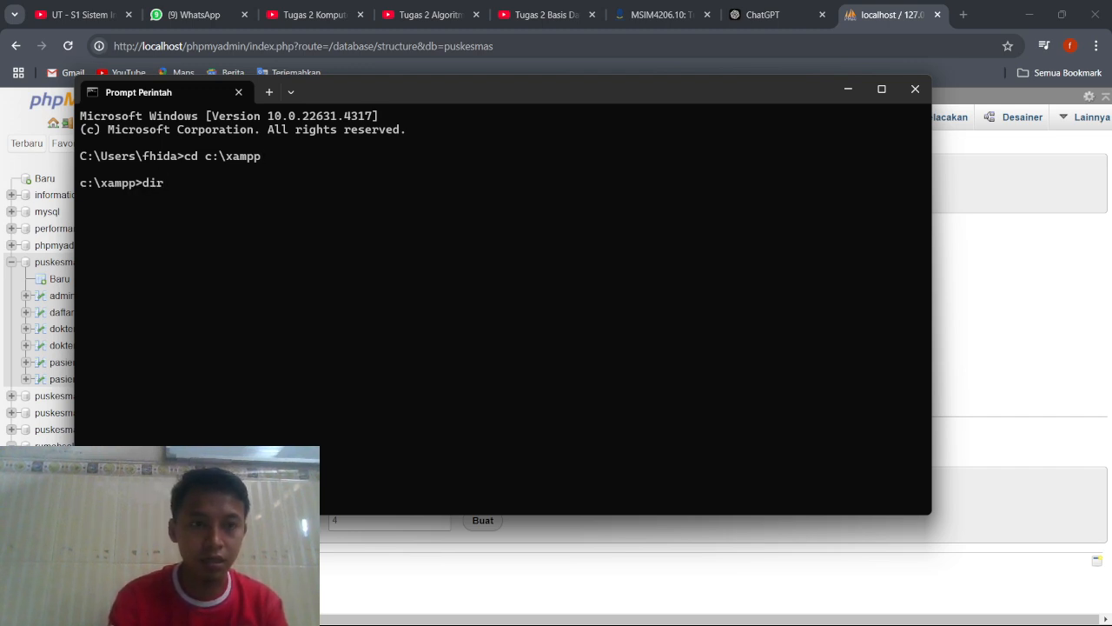
pyautogui.press('Return')
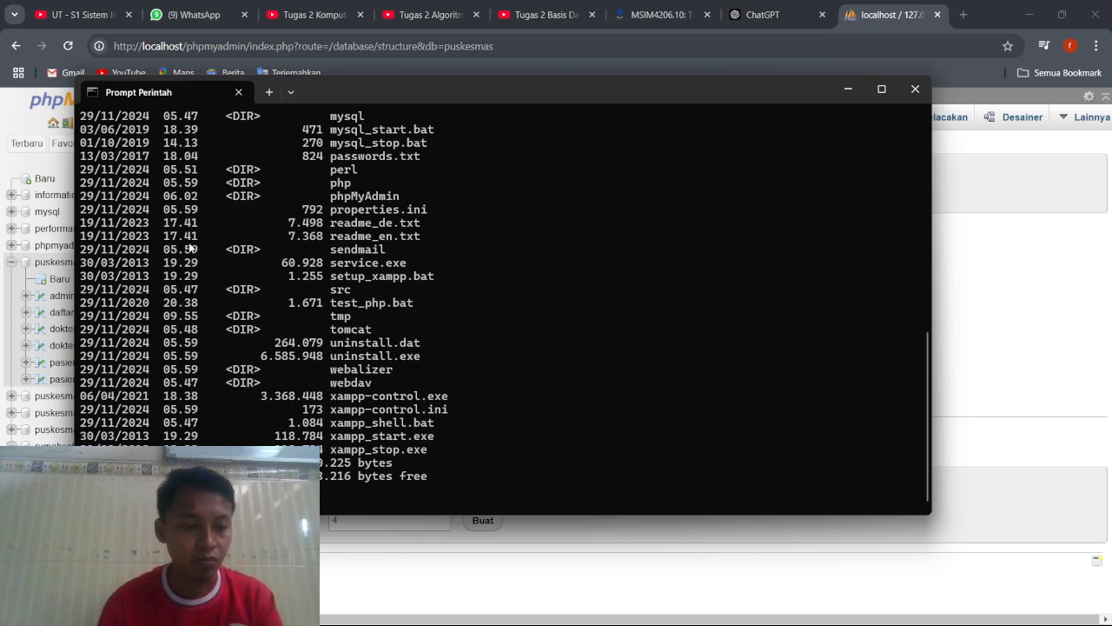
pyautogui.scroll(3, 247, 226)
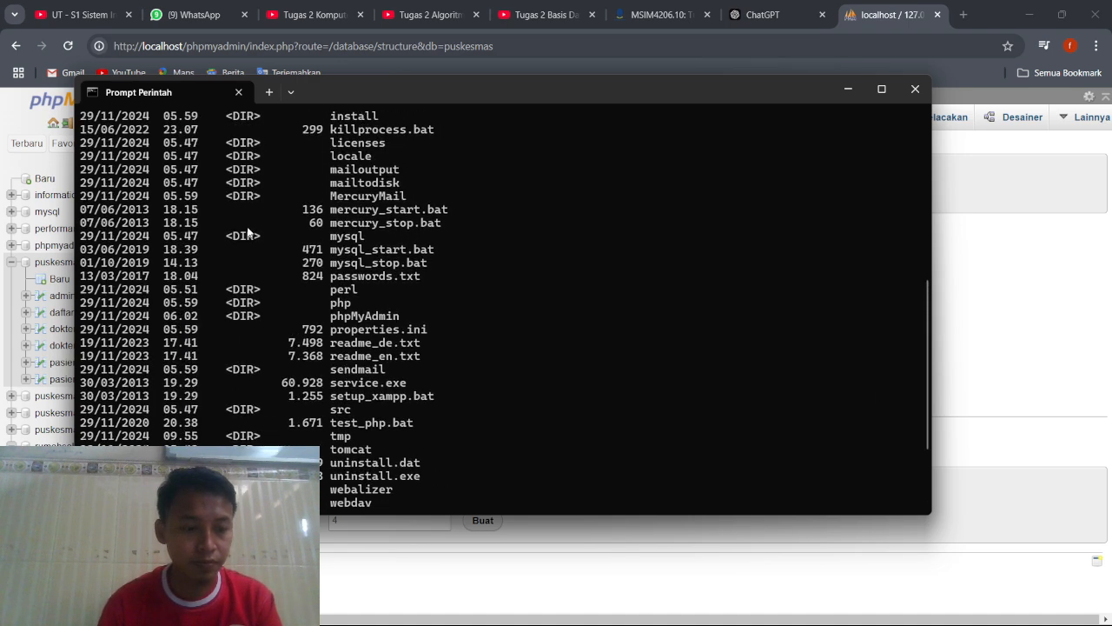
pyautogui.scroll(5, 247, 231)
pyautogui.scroll(-2, 247, 231)
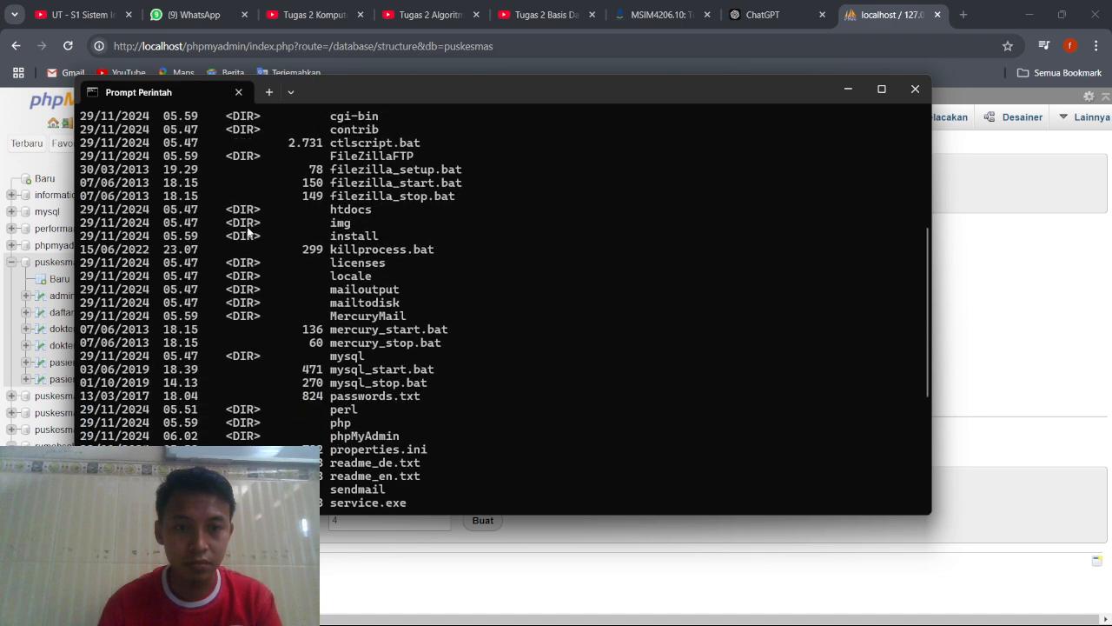
pyautogui.scroll(-2, 246, 231)
pyautogui.scroll(6, 247, 231)
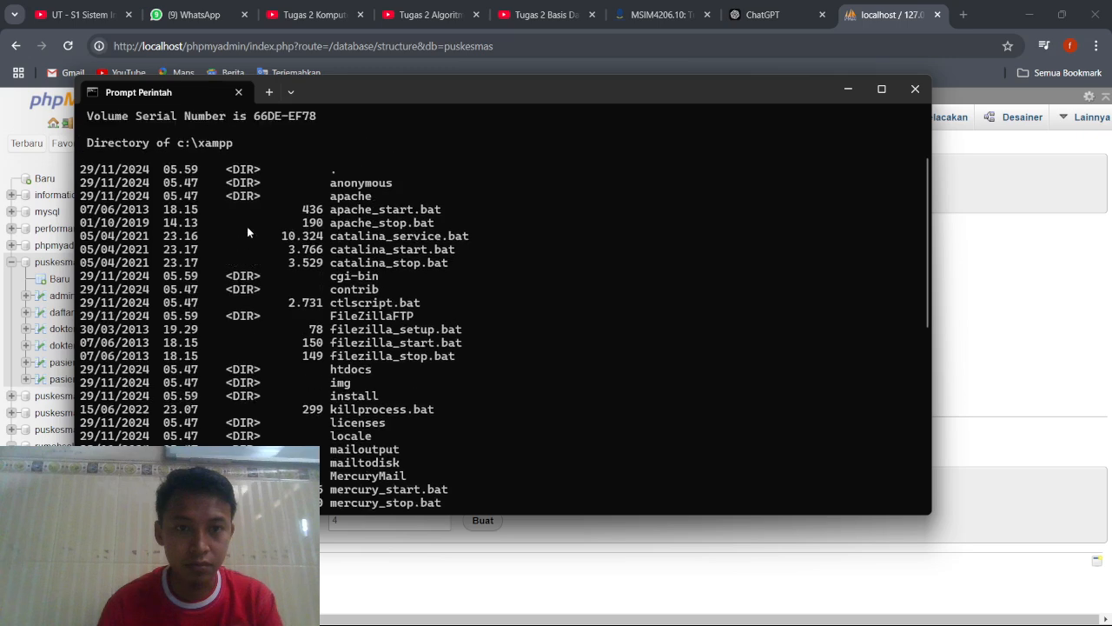
pyautogui.scroll(-6, 247, 231)
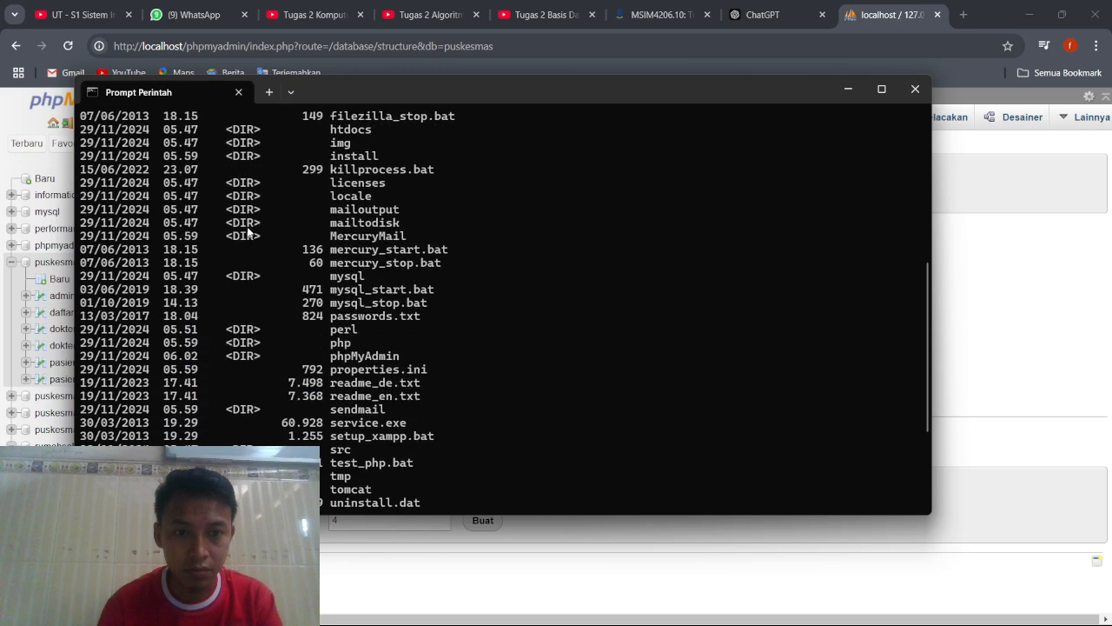
pyautogui.scroll(-4, 249, 231)
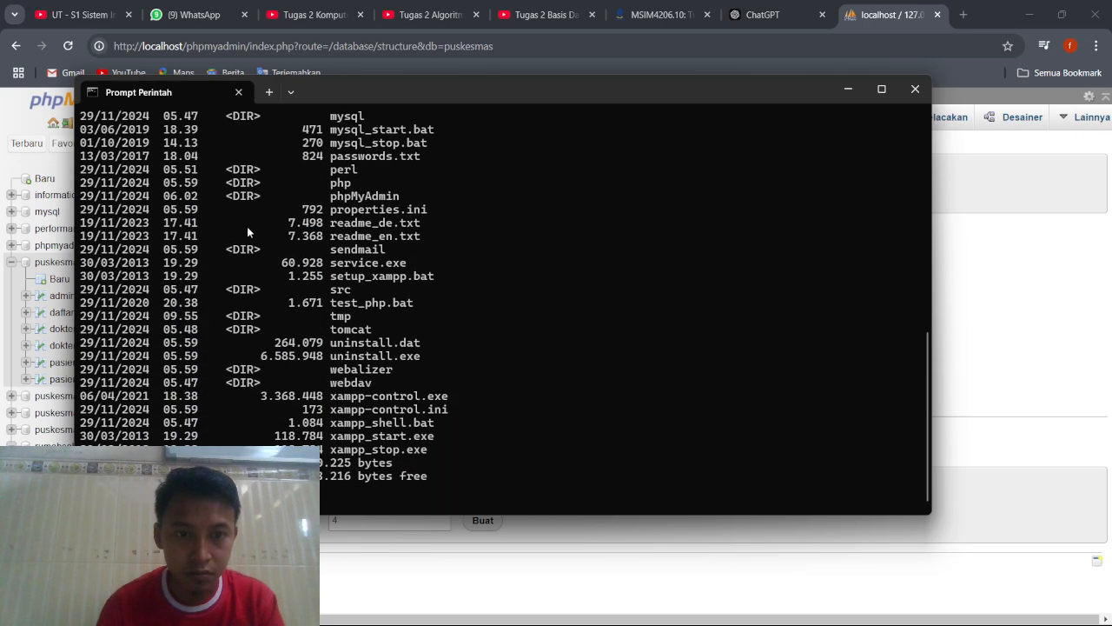
pyautogui.scroll(2, 247, 231)
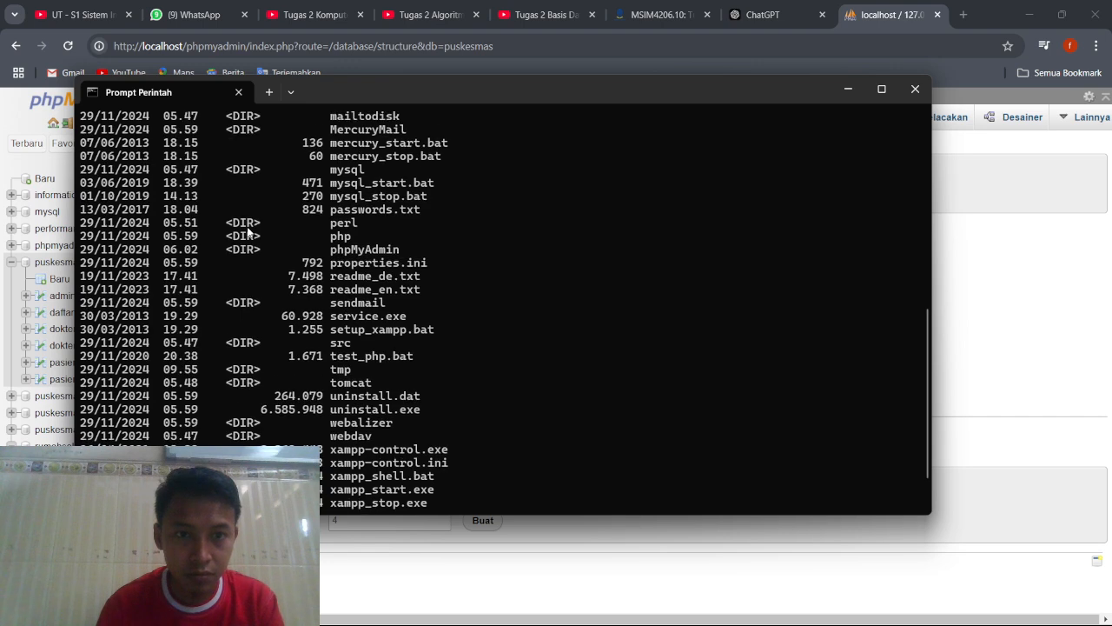
pyautogui.scroll(-2, 413, 257)
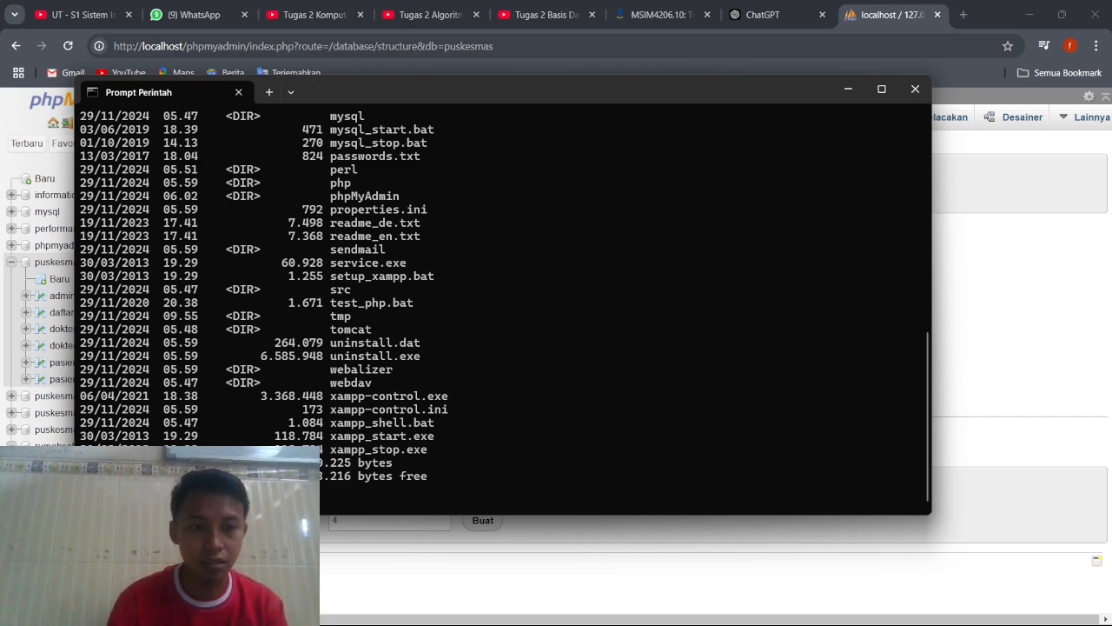
# Change into the mysql folder and its bin subfolder, listing the contents of each with dir.
pyautogui.press('Return')
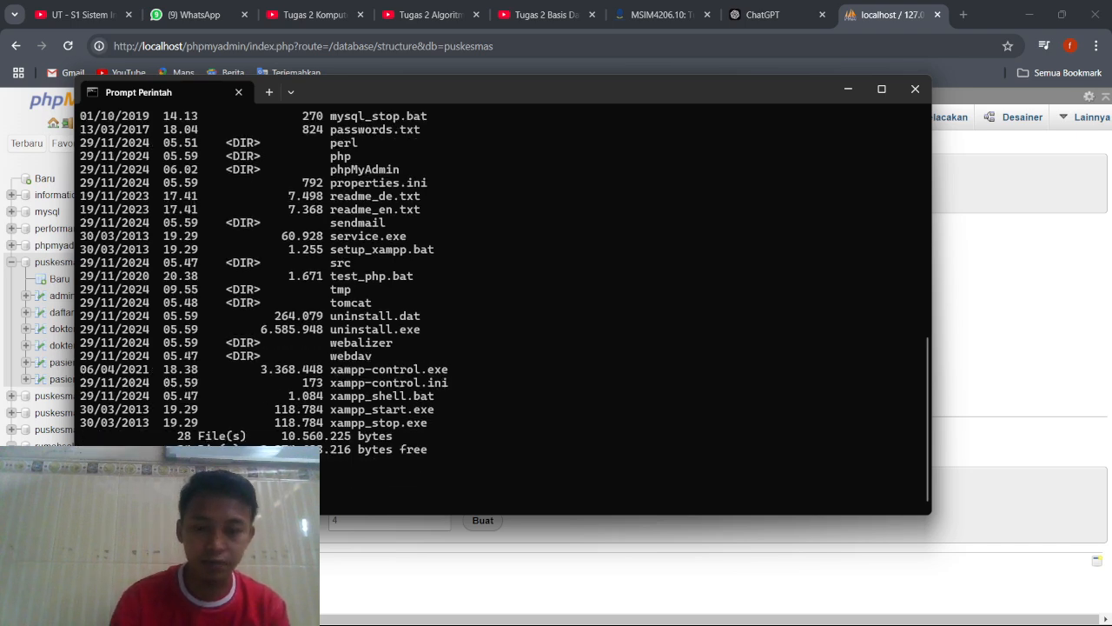
pyautogui.press('Return')
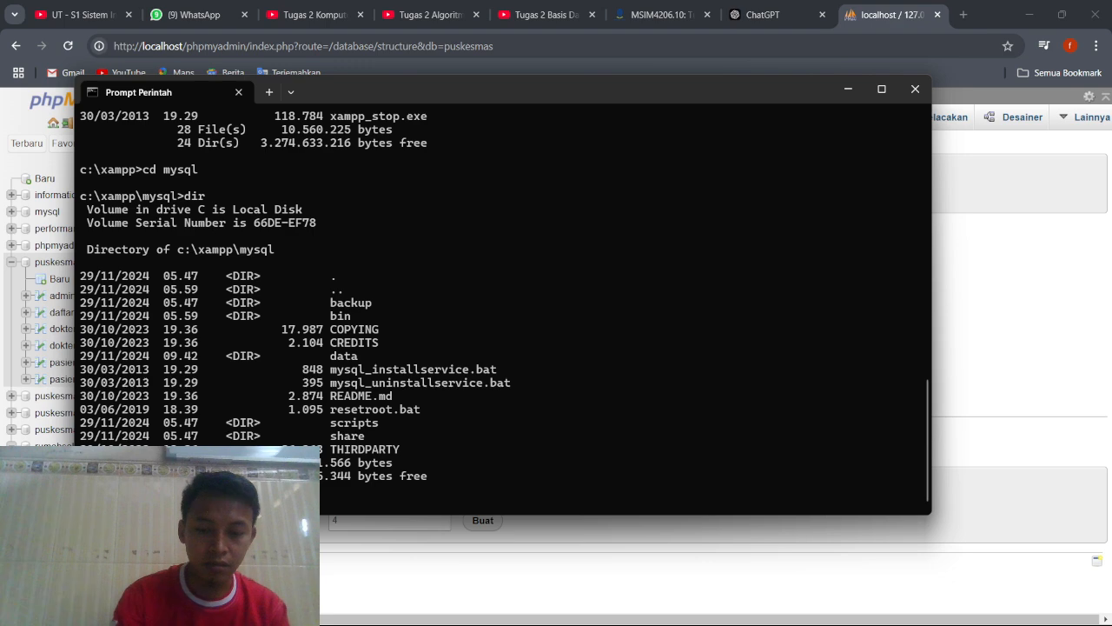
pyautogui.scroll(-1, 502, 295)
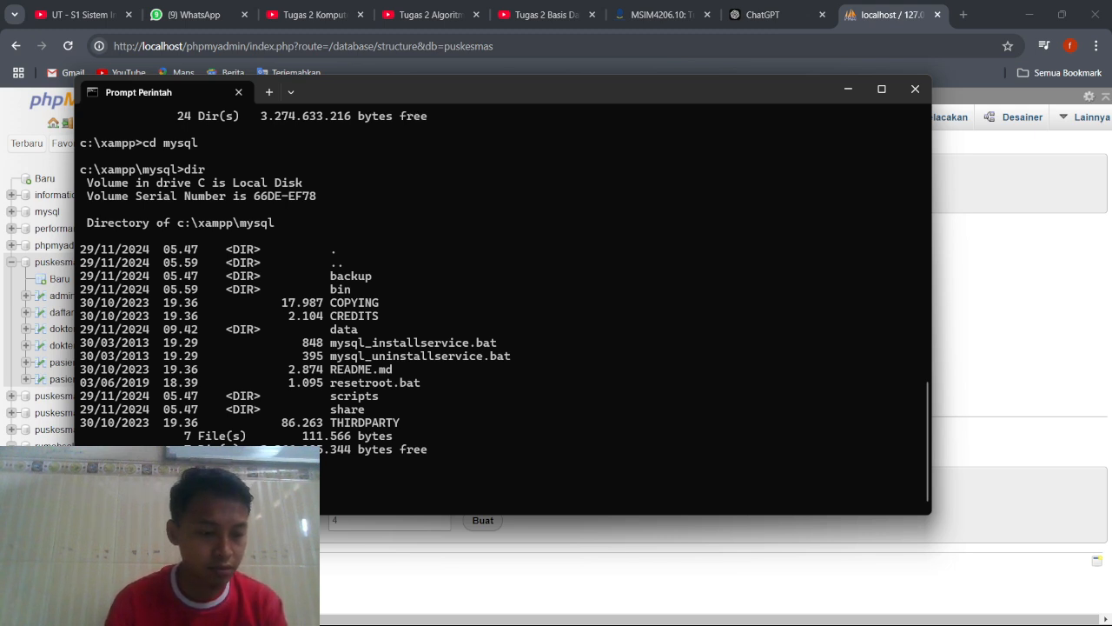
pyautogui.press('Return')
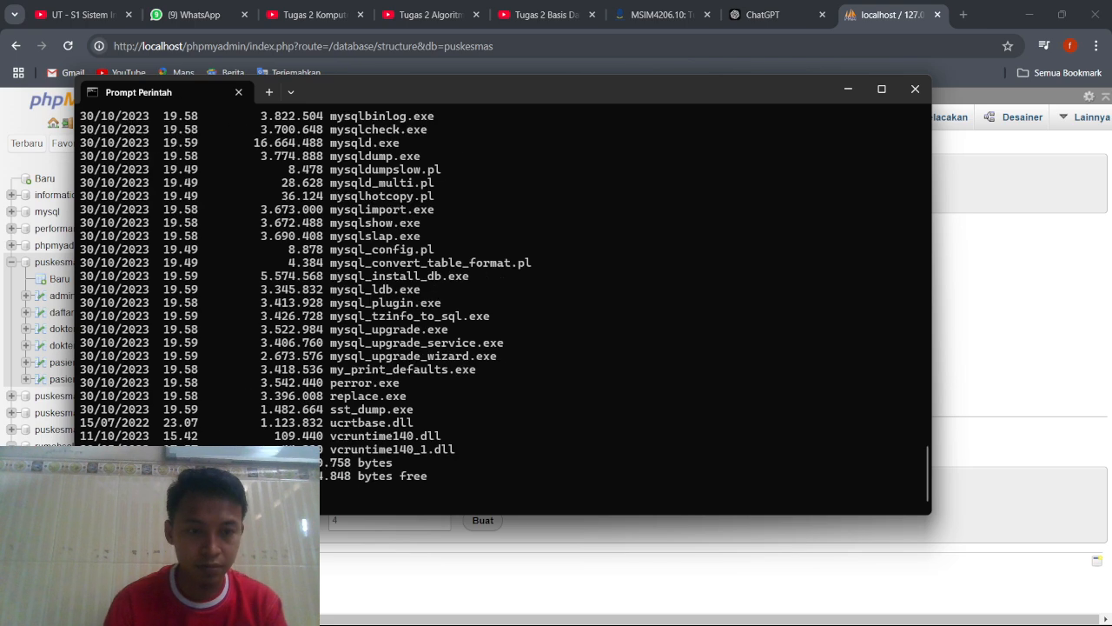
pyautogui.scroll(12, 423, 335)
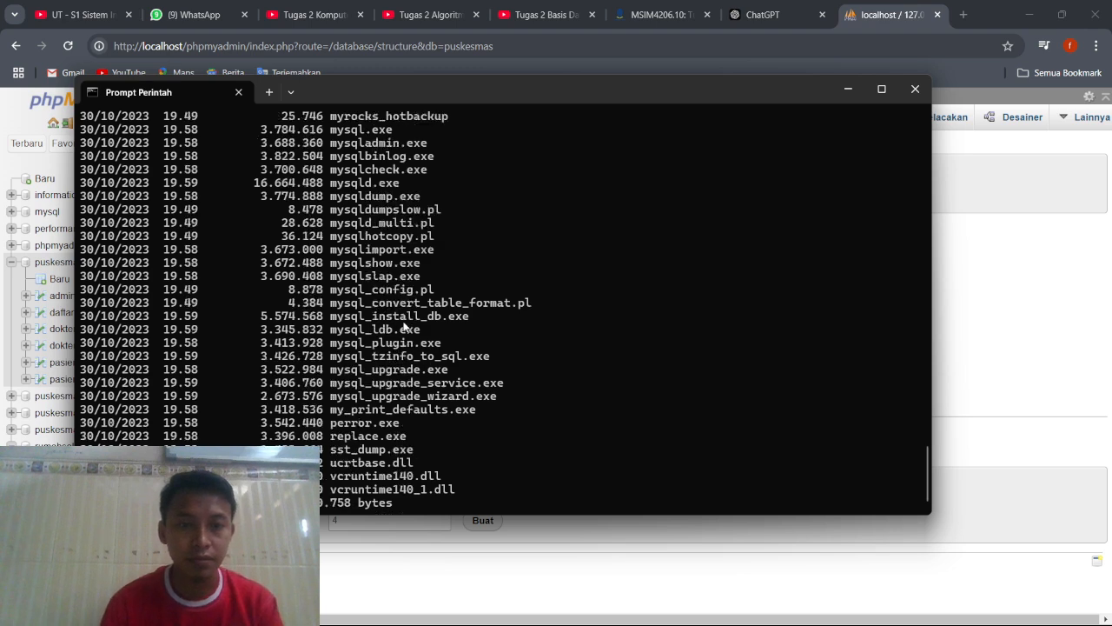
pyautogui.scroll(7, 404, 325)
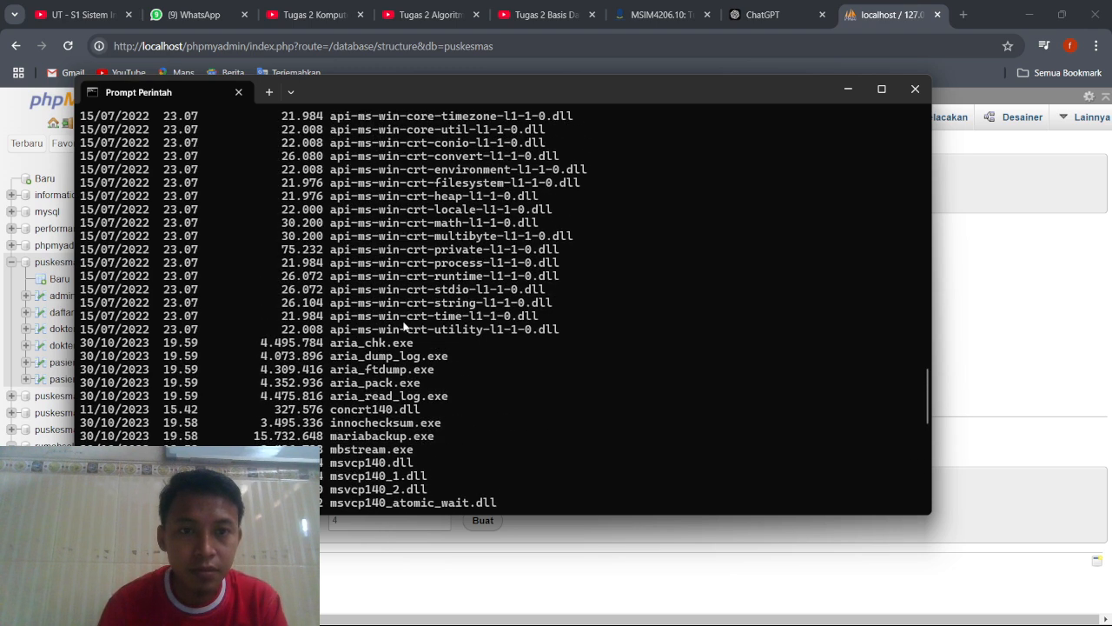
pyautogui.scroll(-12, 404, 326)
pyautogui.scroll(-6, 404, 325)
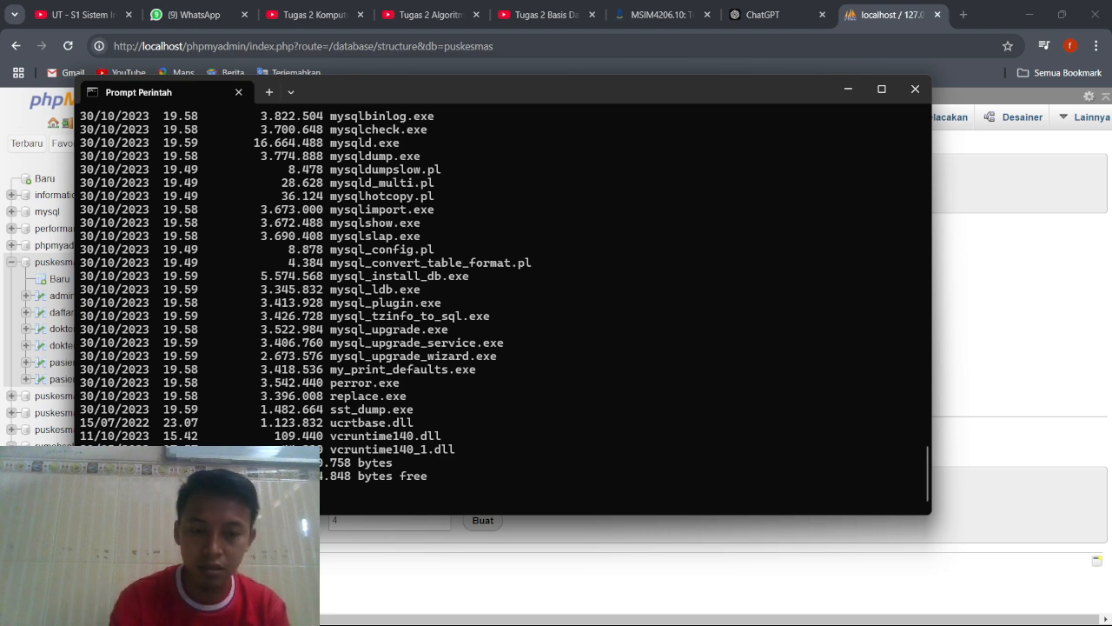
# Start the MariaDB client with mysql -u root and list the server's databases with show databases;.
pyautogui.press('Return')
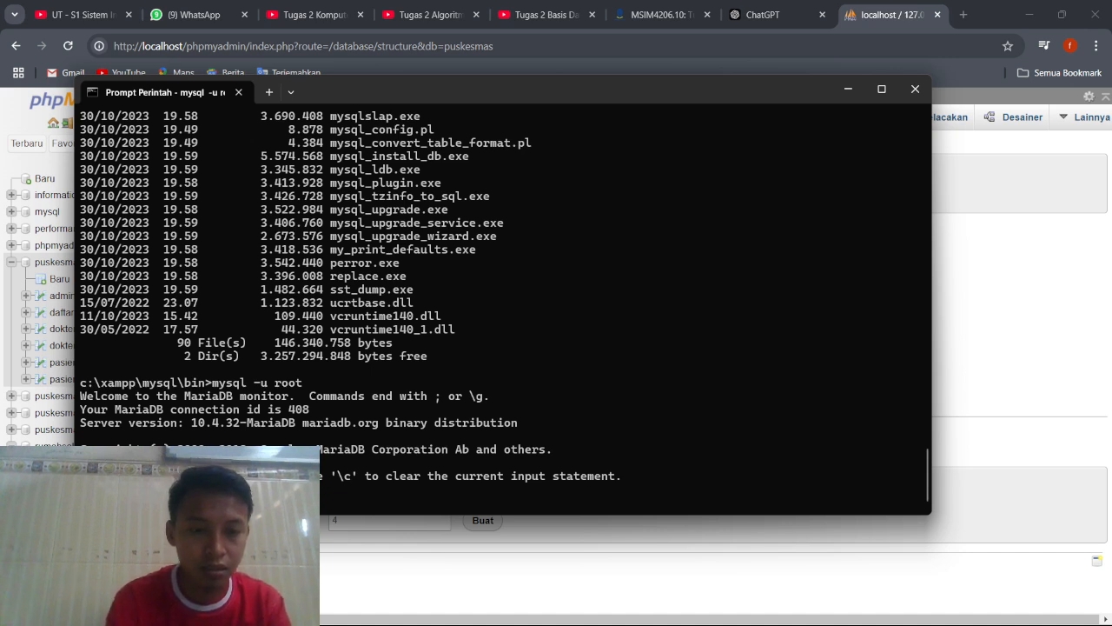
pyautogui.write('show databases;')
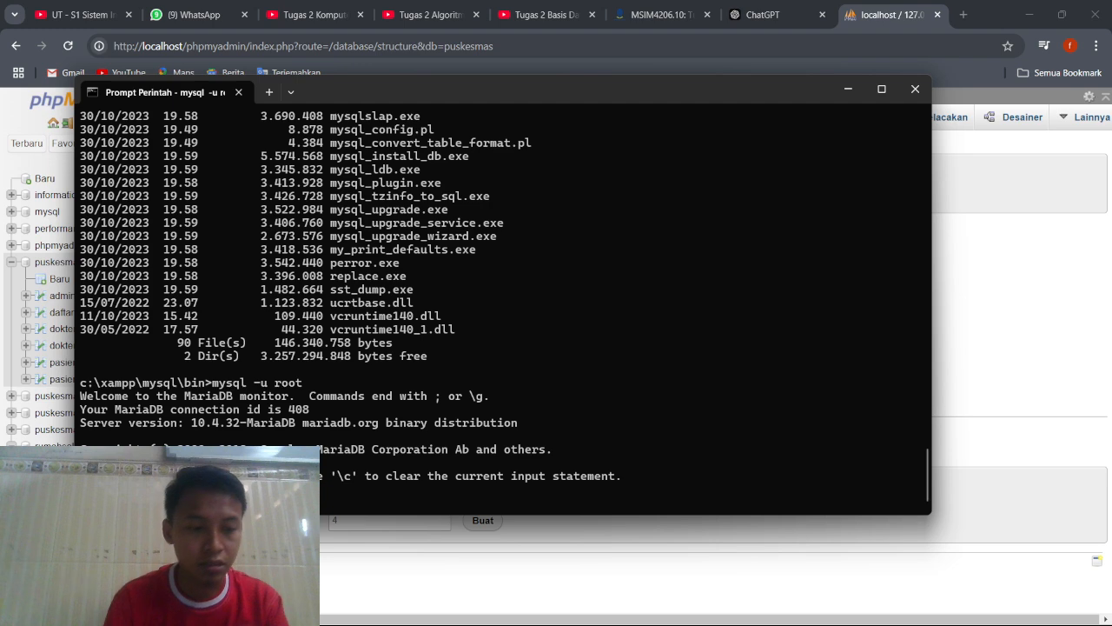
pyautogui.press('Return')
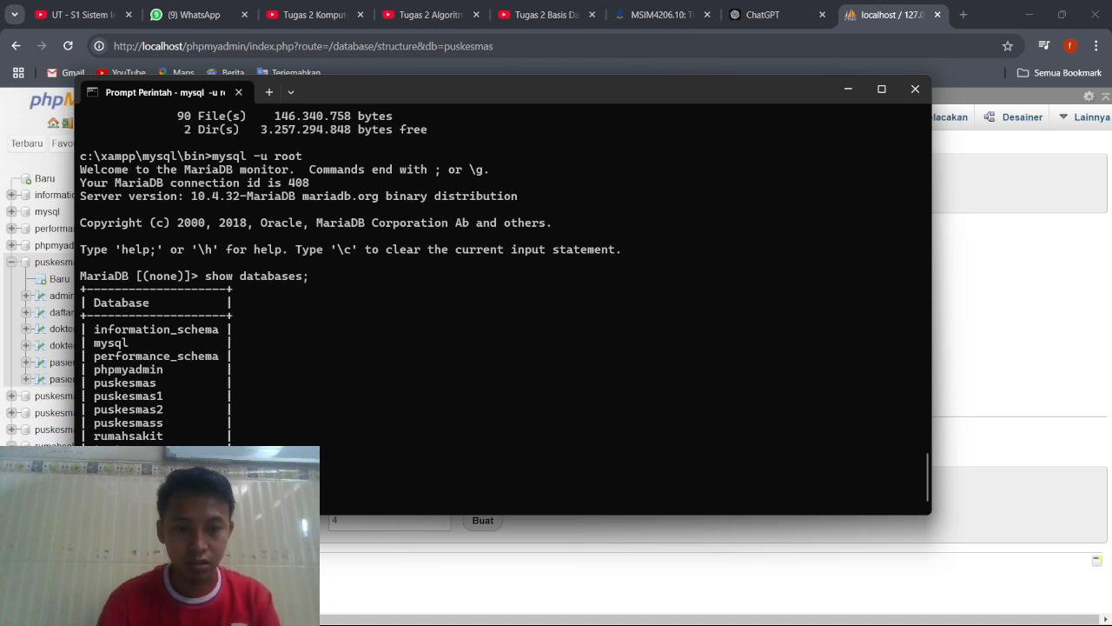
# Select the puskesmas database with use puskesmas; and list its tables with show tables;.
pyautogui.press('Return')
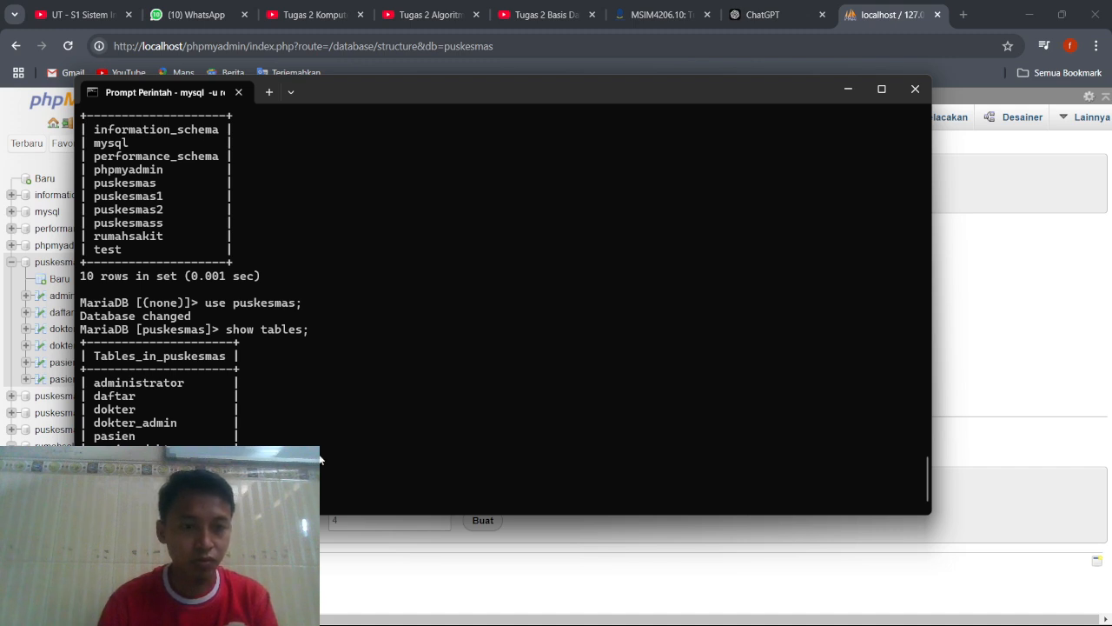
# Switch to ChatGPT and review its instructions for selecting a database, listing tables and querying a table in MariaDB.
pyautogui.click(766, 26)
pyautogui.scroll(-1, 598, 261)
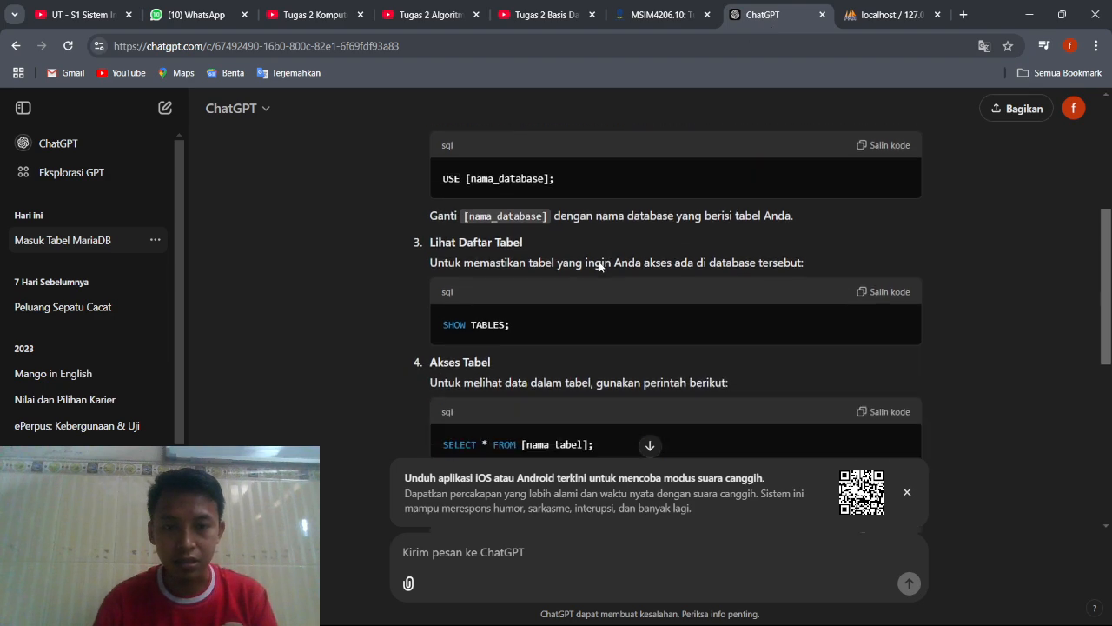
pyautogui.scroll(-1, 599, 261)
pyautogui.scroll(-1, 599, 261)
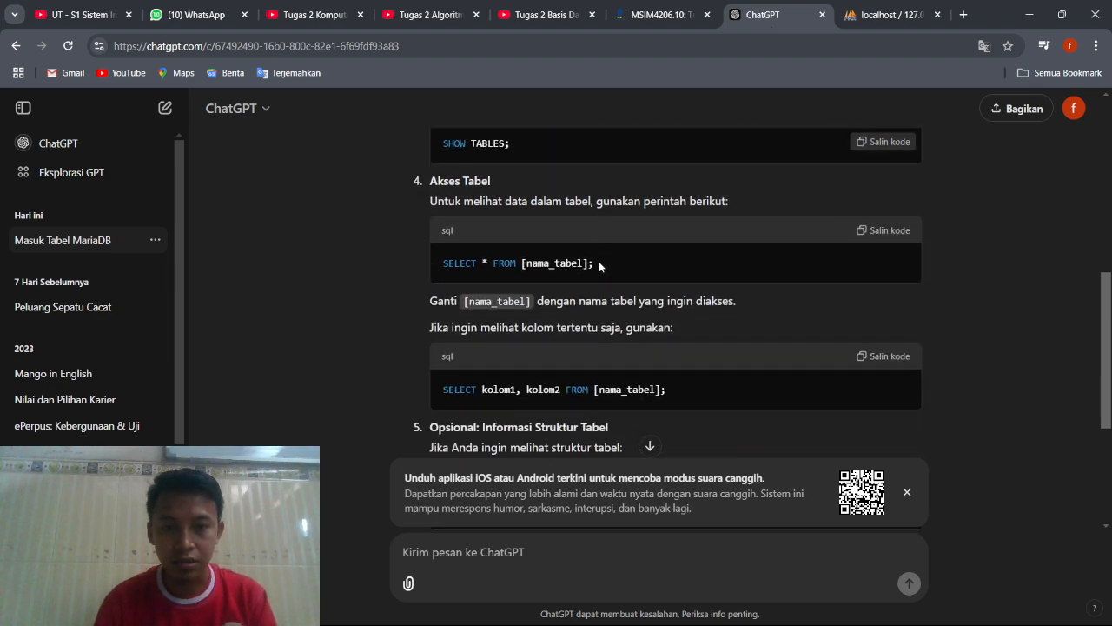
pyautogui.scroll(-3, 599, 260)
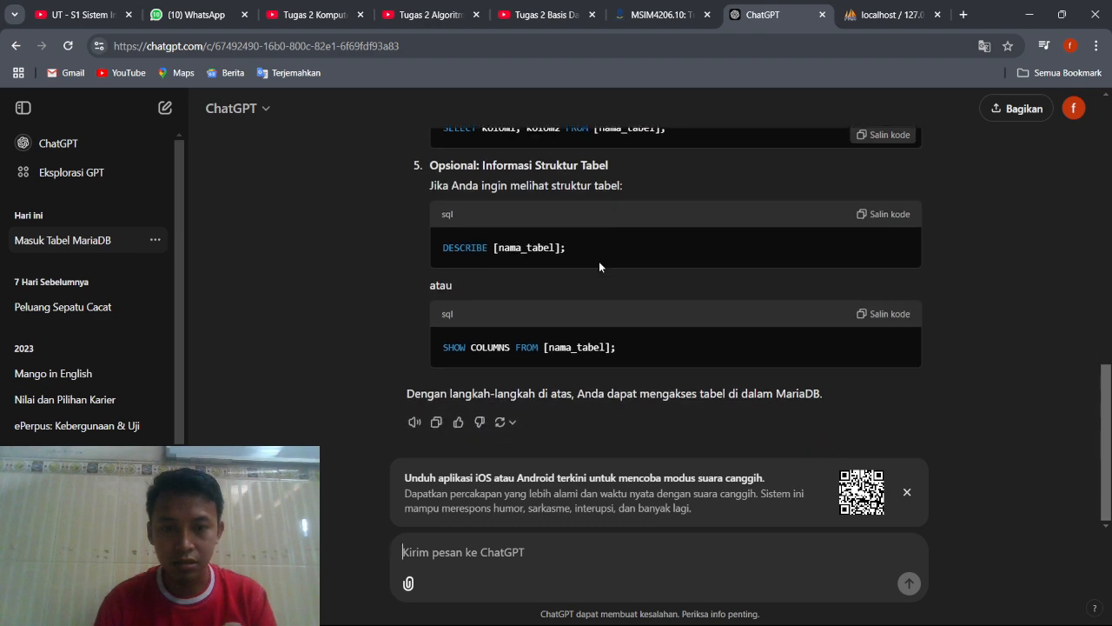
pyautogui.scroll(10, 599, 261)
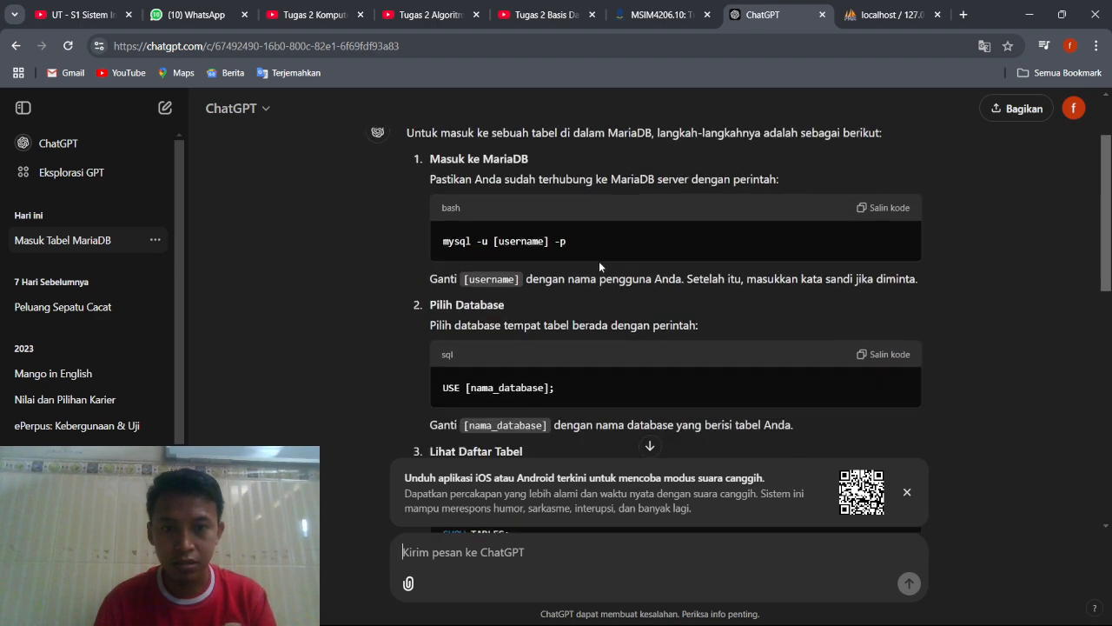
pyautogui.scroll(-10, 599, 260)
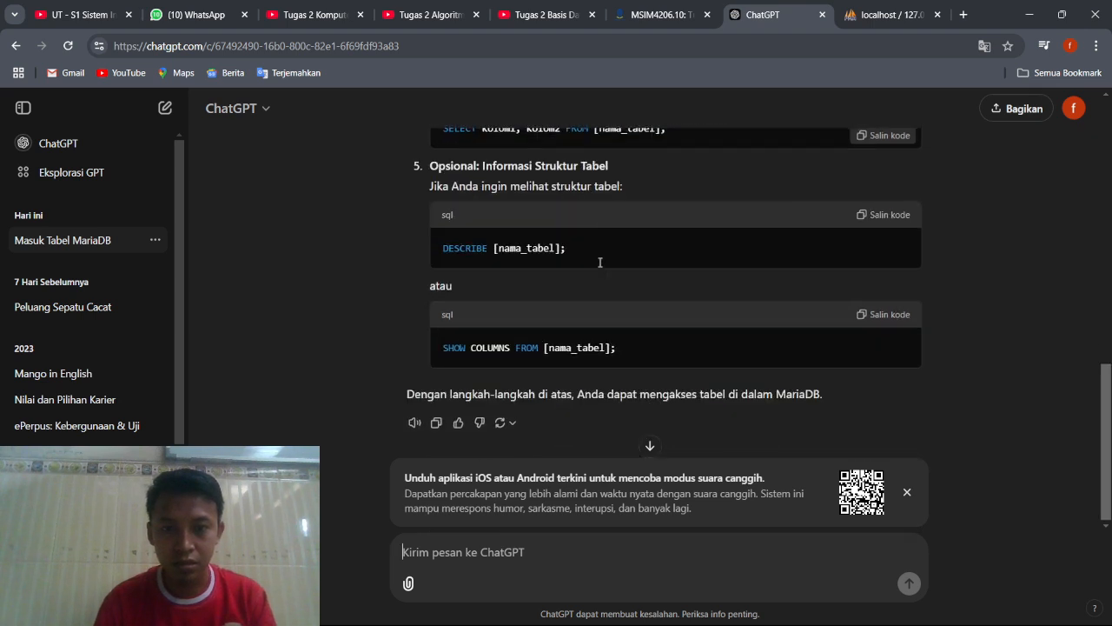
pyautogui.scroll(1, 599, 261)
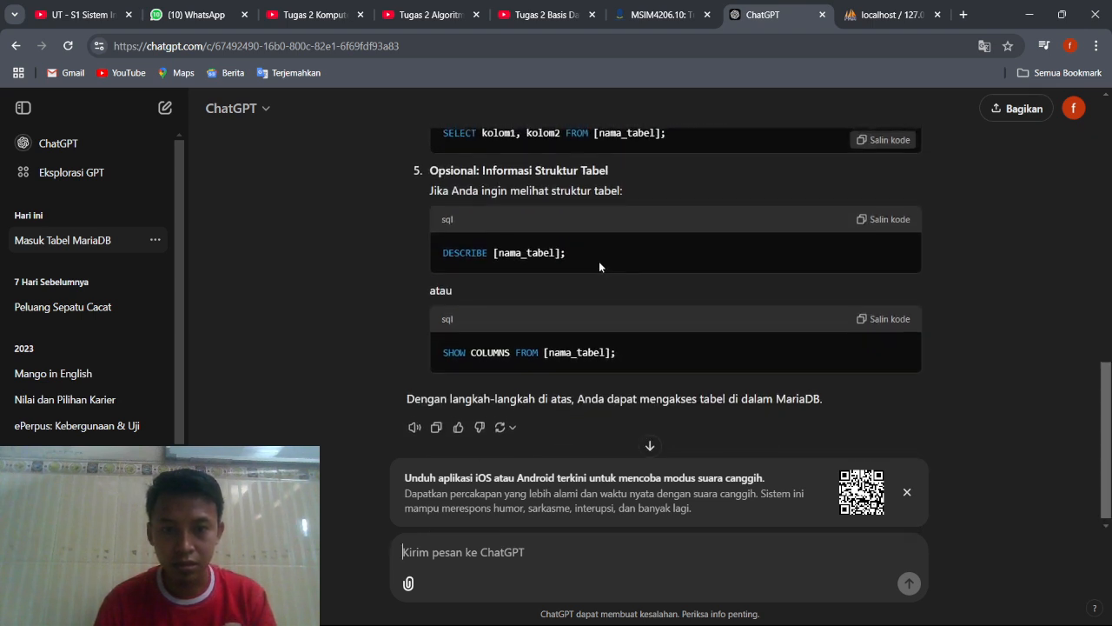
pyautogui.scroll(2, 598, 260)
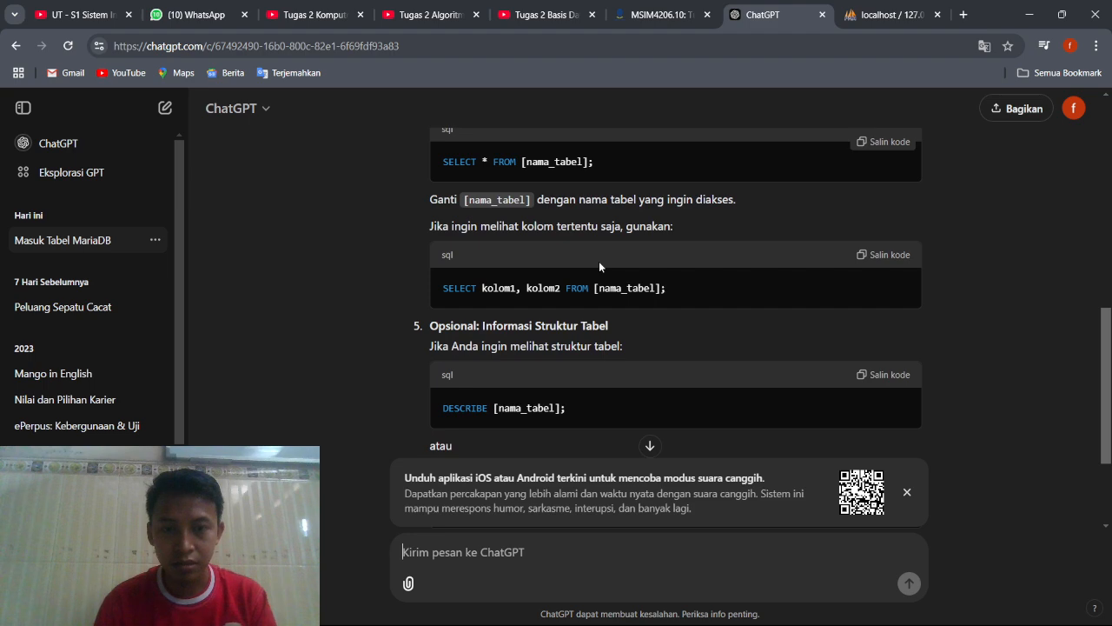
pyautogui.scroll(1, 599, 267)
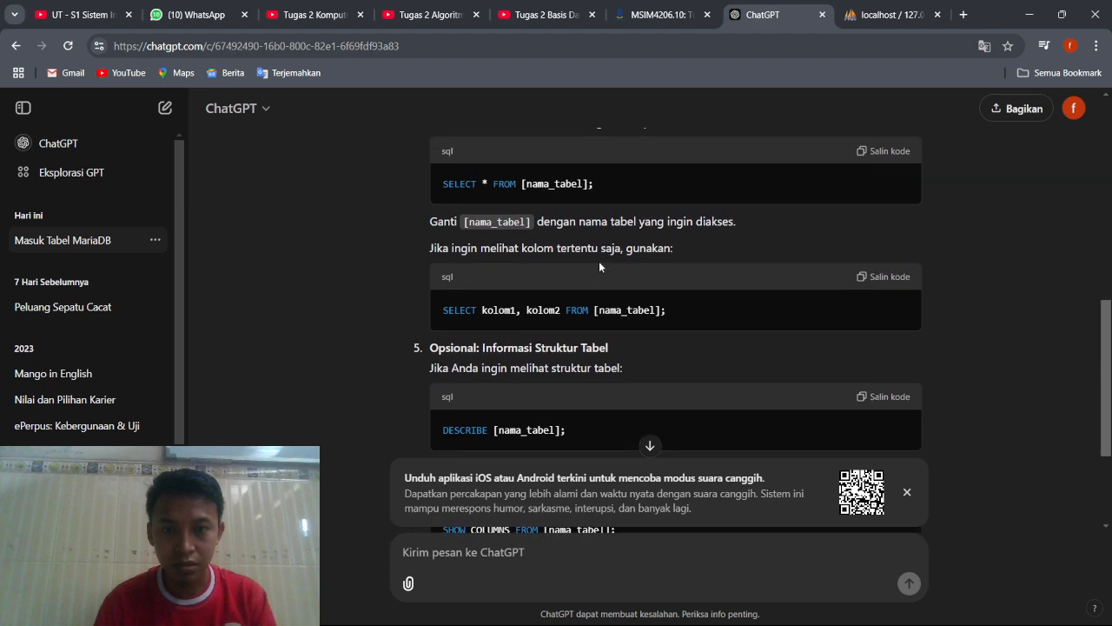
pyautogui.scroll(1, 598, 260)
# Return to the Command Prompt and begin an insert into dokter statement with nama_dokter as the first column.
pyautogui.moveTo(705, 618)
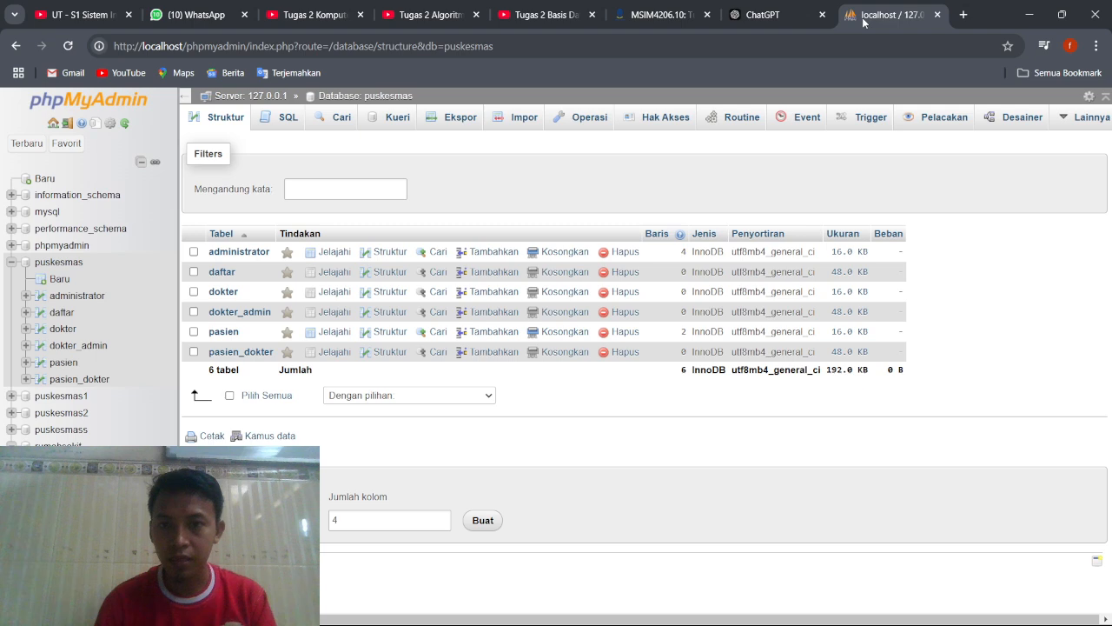
pyautogui.click(869, 15)
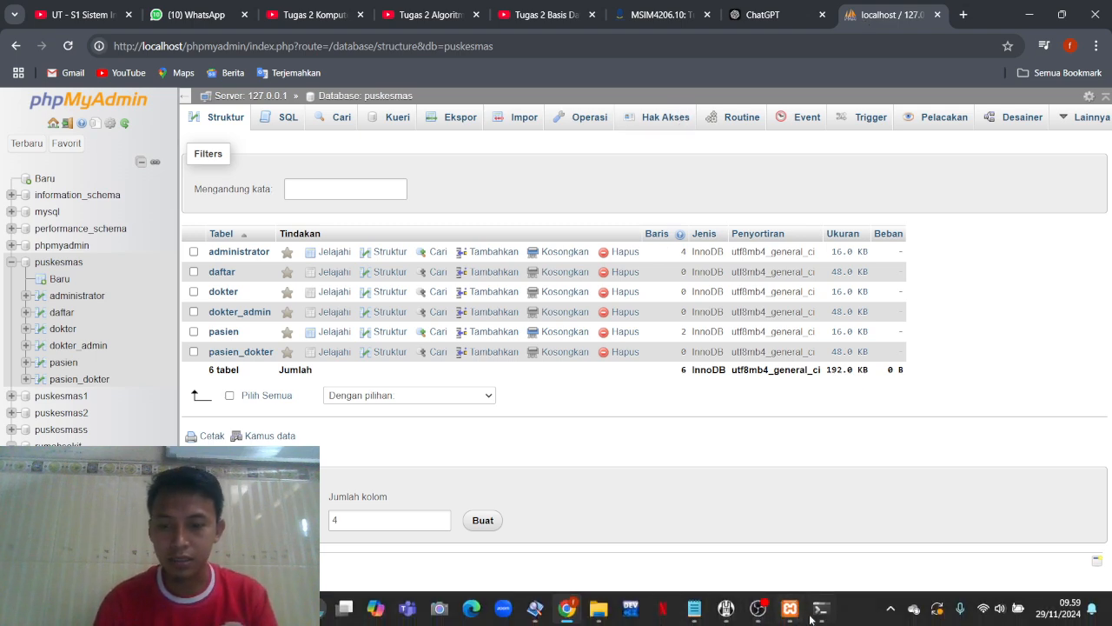
pyautogui.click(821, 613)
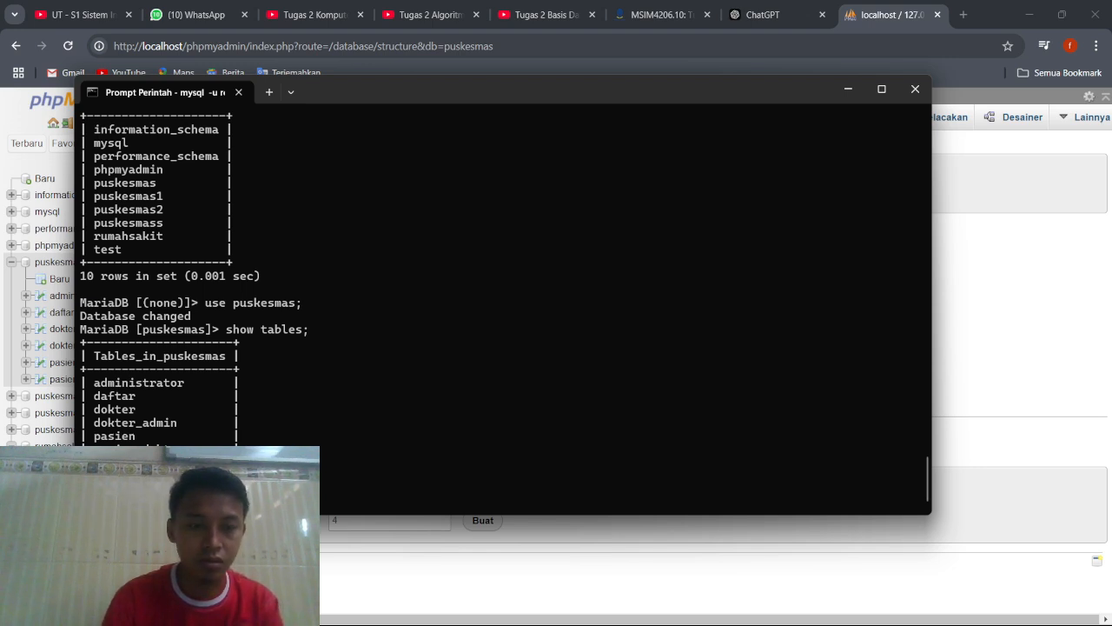
pyautogui.write('okt')
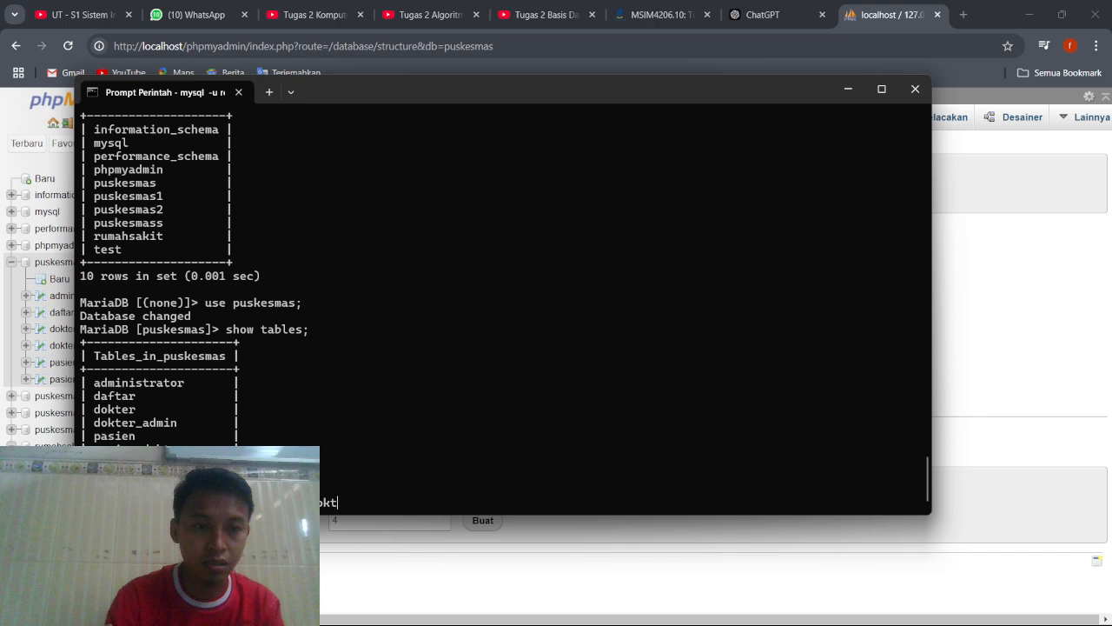
pyautogui.press('BackSpace')
pyautogui.press('BackSpace')
pyautogui.press('BackSpace')
pyautogui.write('okter')
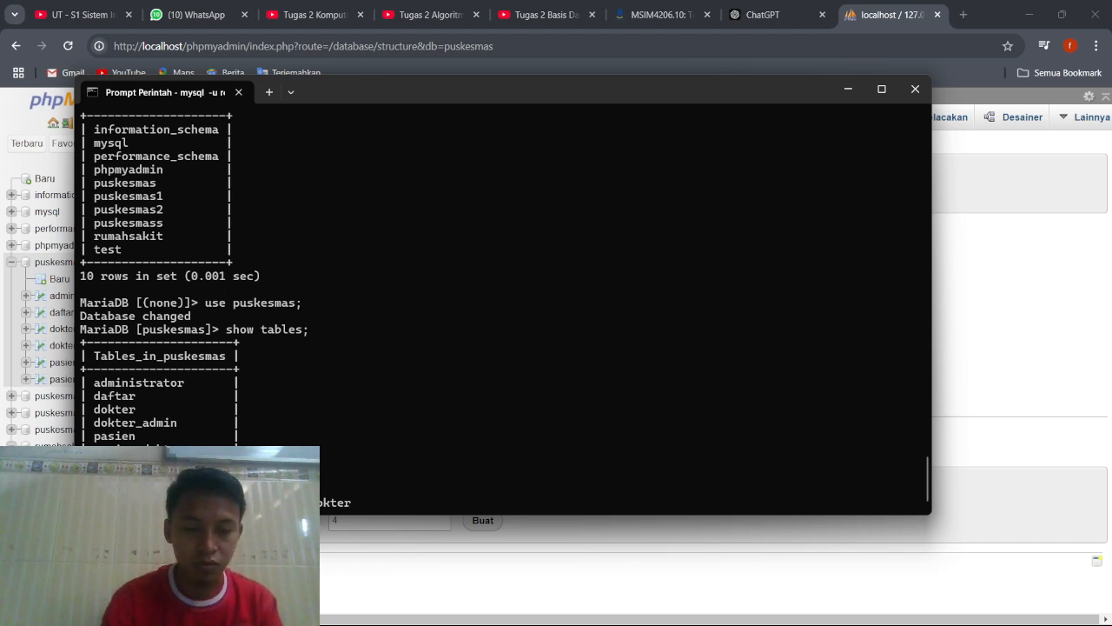
pyautogui.write(' (nama_')
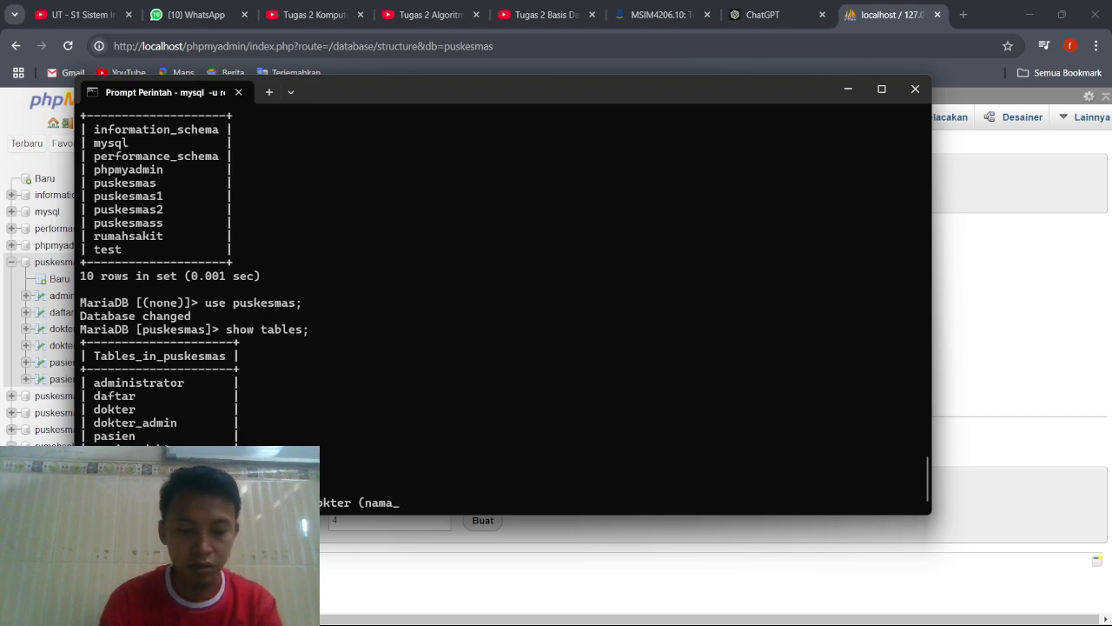
pyautogui.write('ok')
pyautogui.press('BackSpace')
pyautogui.press('BackSpace')
pyautogui.write('d')
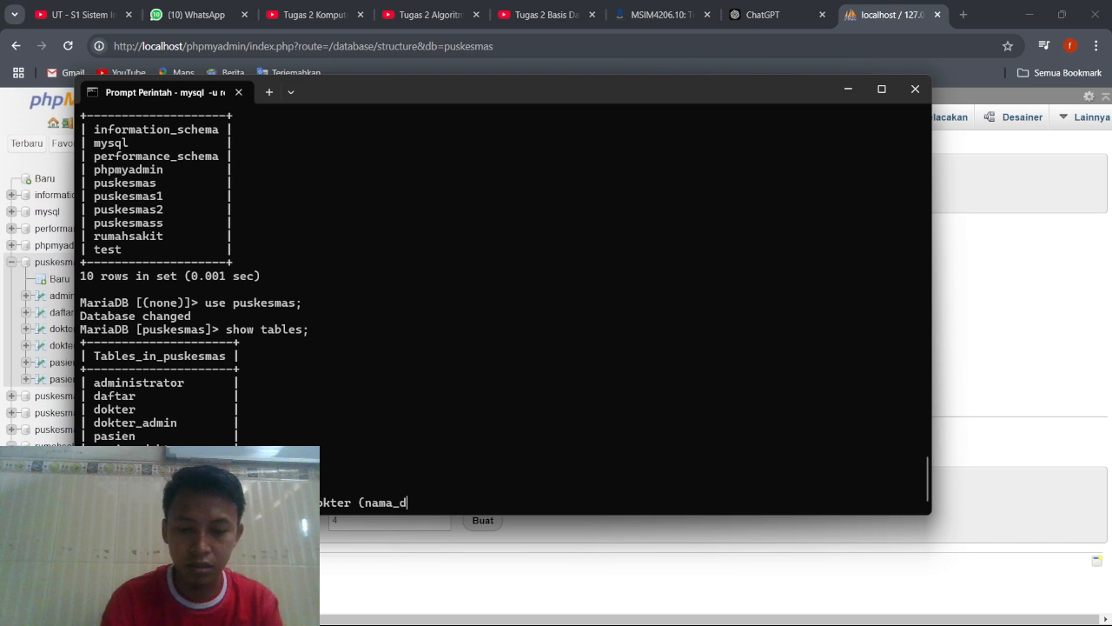
pyautogui.write('okter')
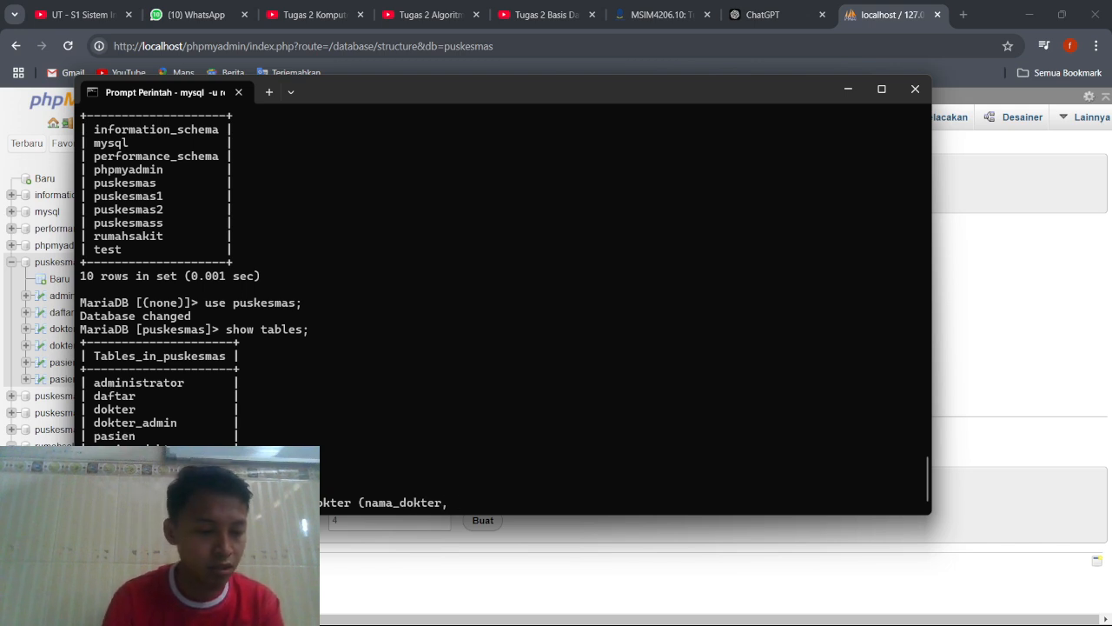
pyautogui.write(', tangg')
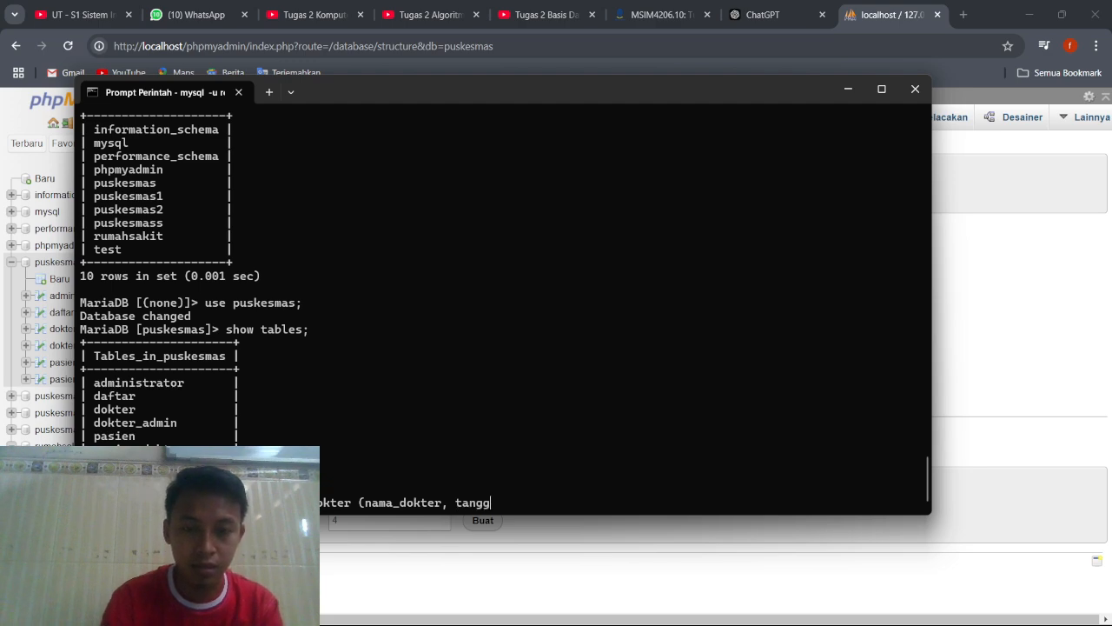
pyautogui.write('al_lahir')
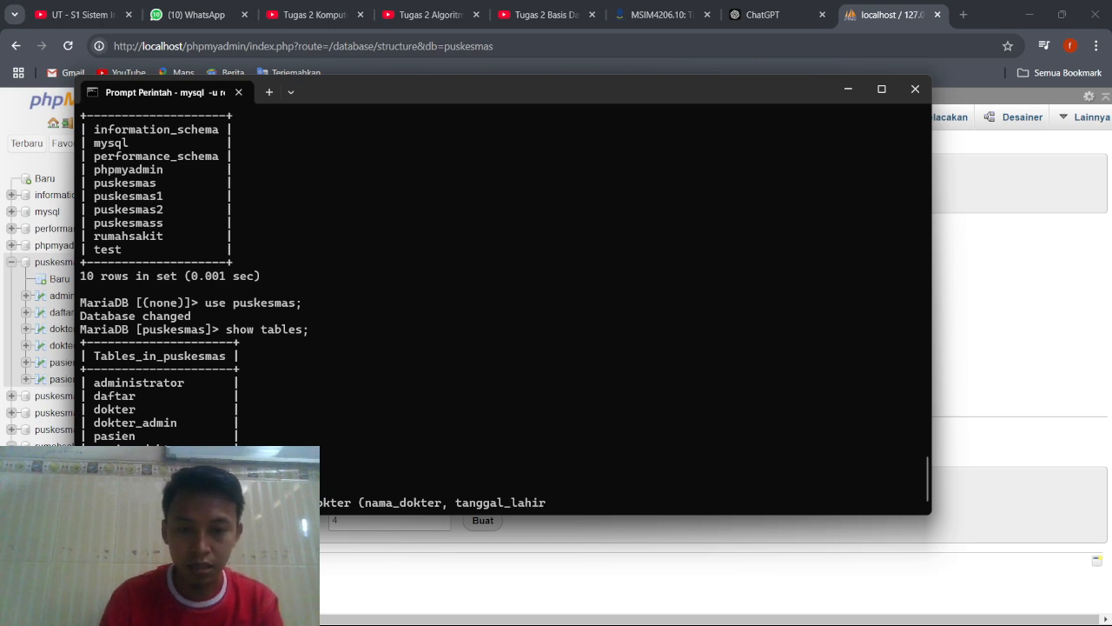
pyautogui.write(', ')
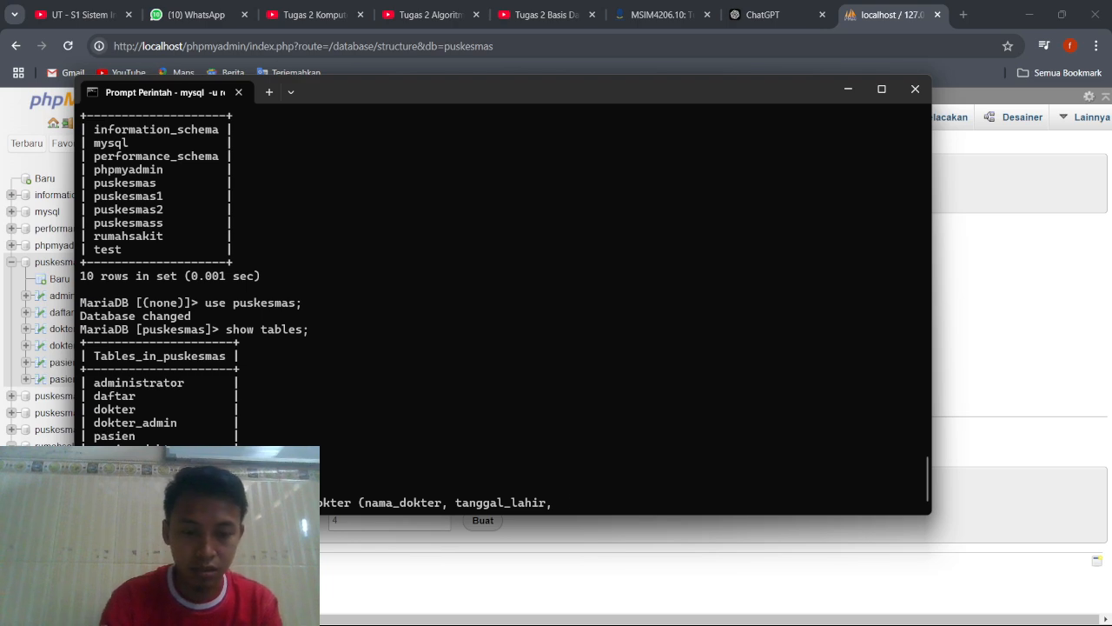
pyautogui.write('spesia')
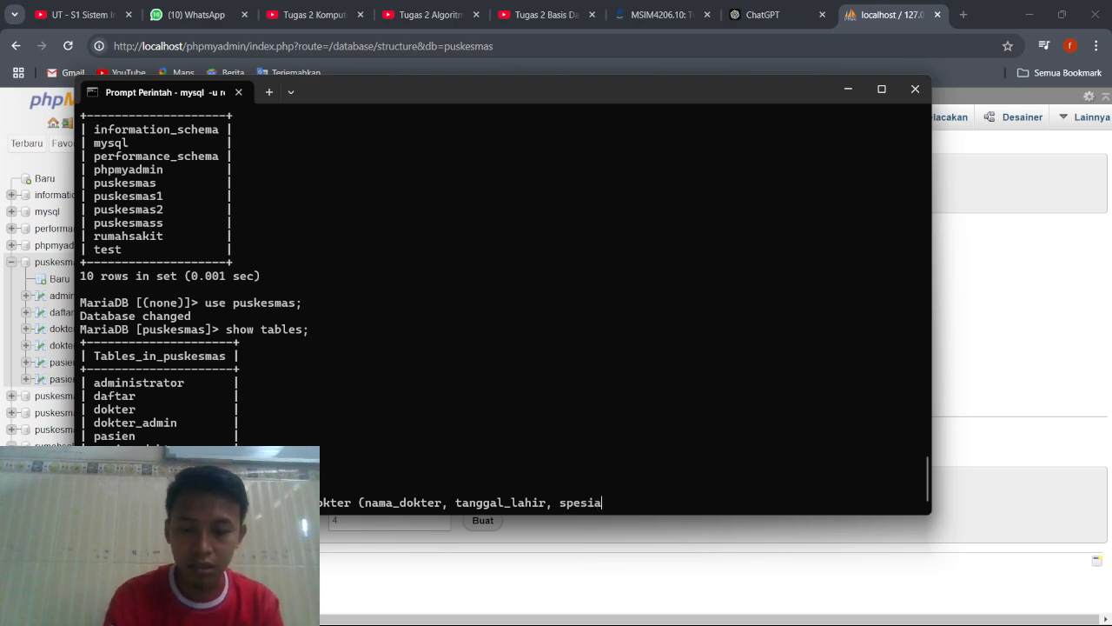
pyautogui.write('lis')
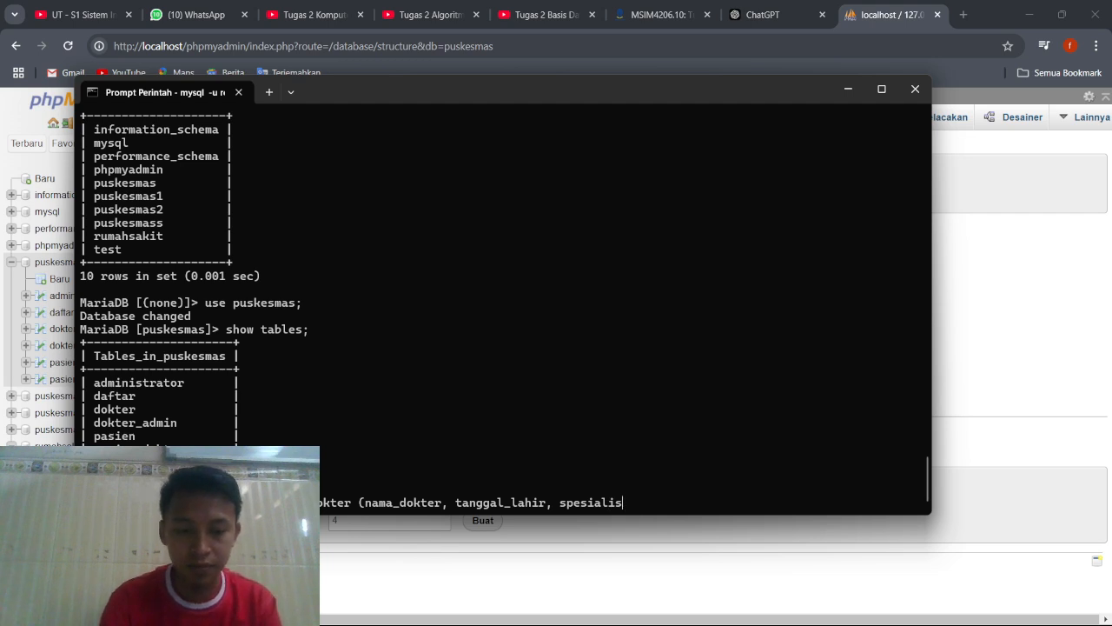
pyautogui.write('_')
# Add the columns tanggal_lahir and spesialis to the dokter insert statement's column list.
pyautogui.press('BackSpace')
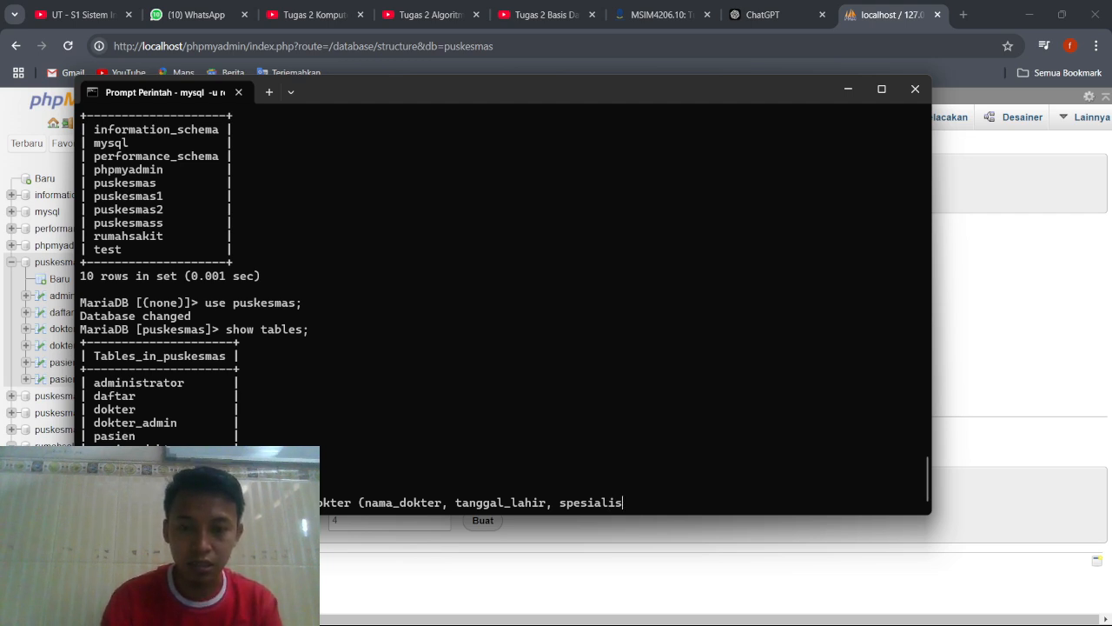
# Continue the dokter column list with no_hp and waktu_kerja, each followed by a comma.
pyautogui.write(', ')
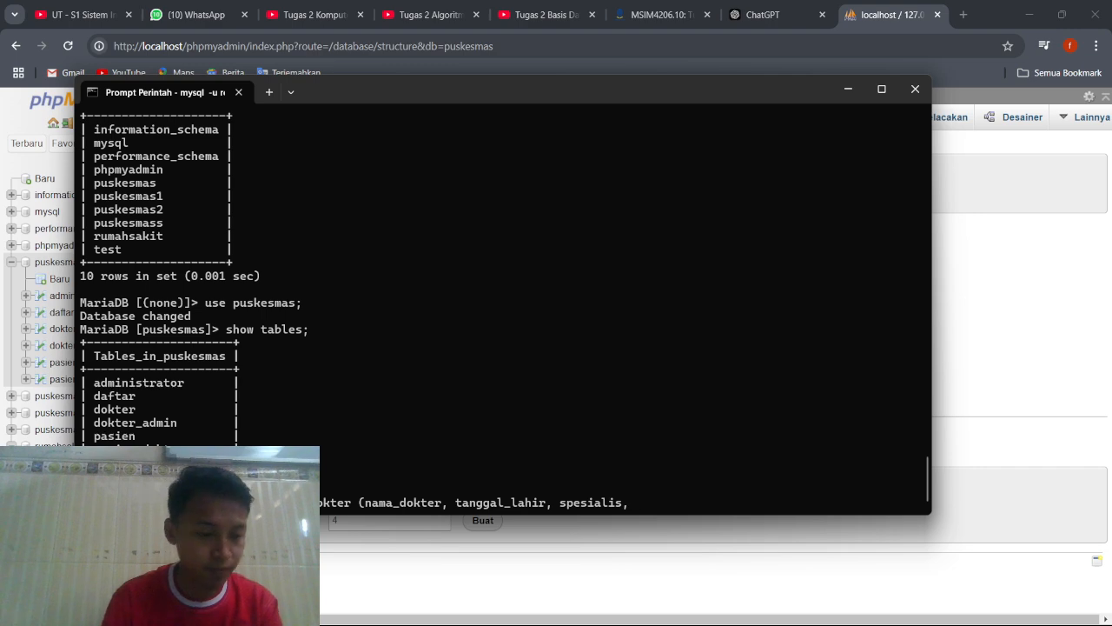
pyautogui.write('no')
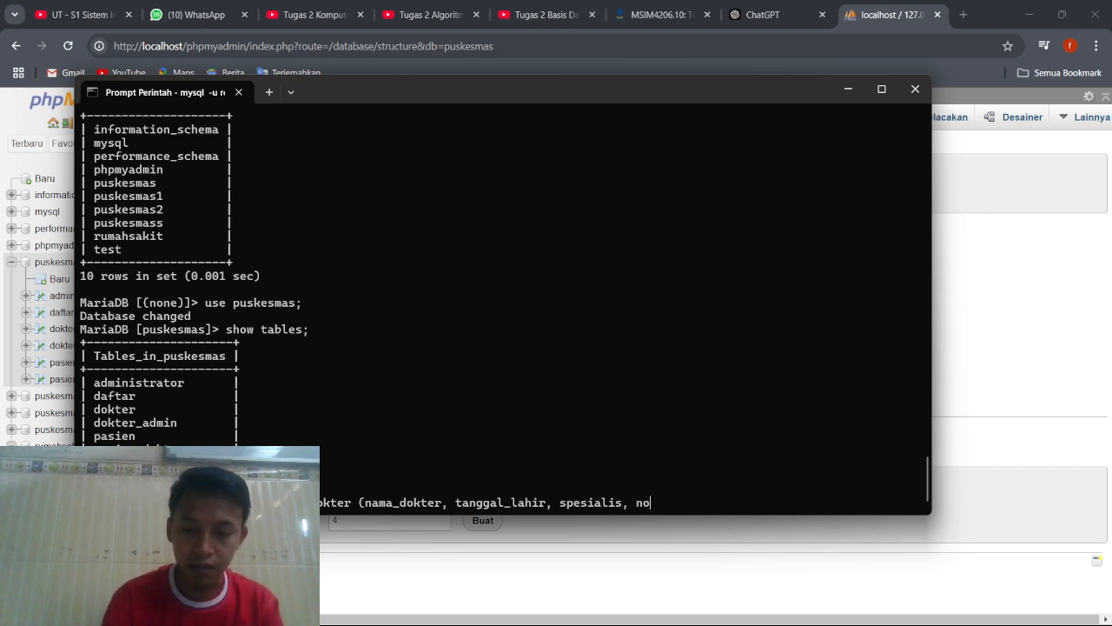
pyautogui.write('_hp')
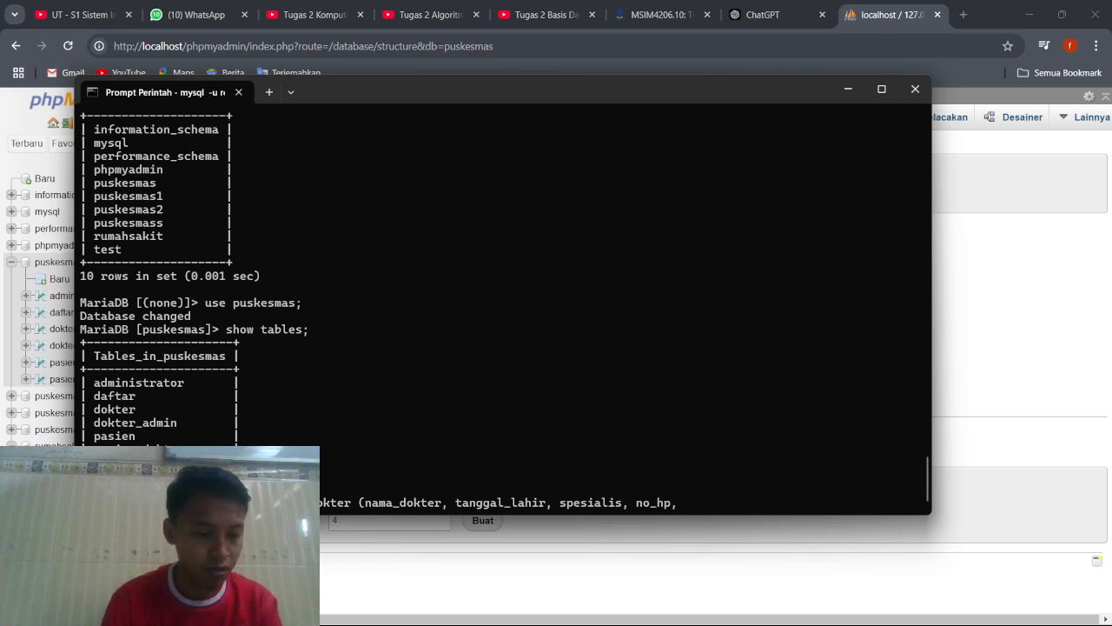
pyautogui.write(', W')
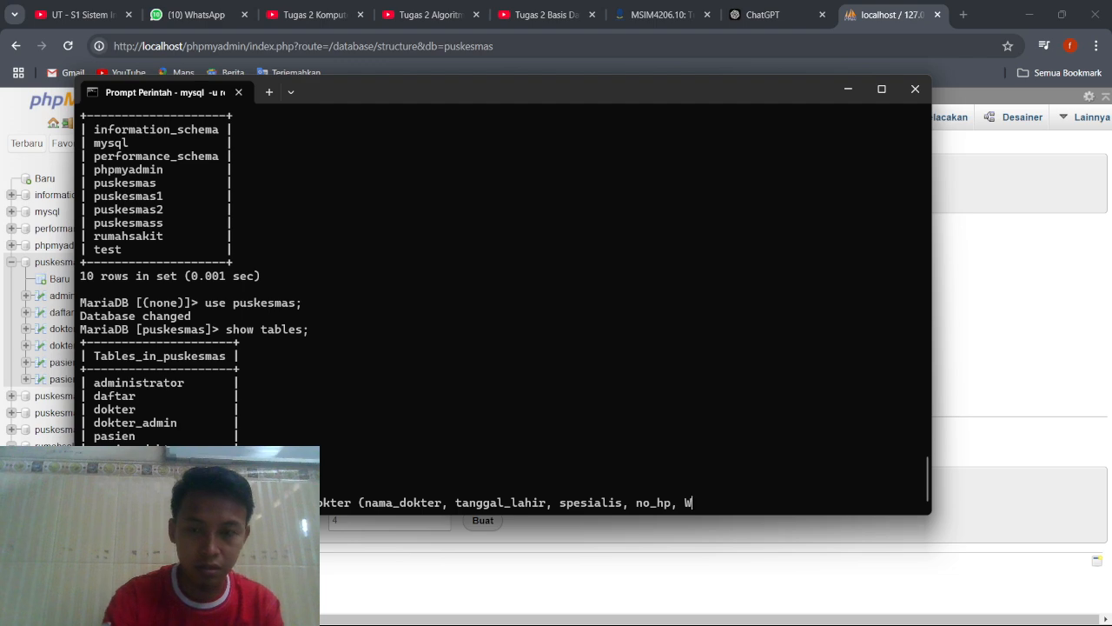
pyautogui.press('BackSpace')
pyautogui.write('waktu')
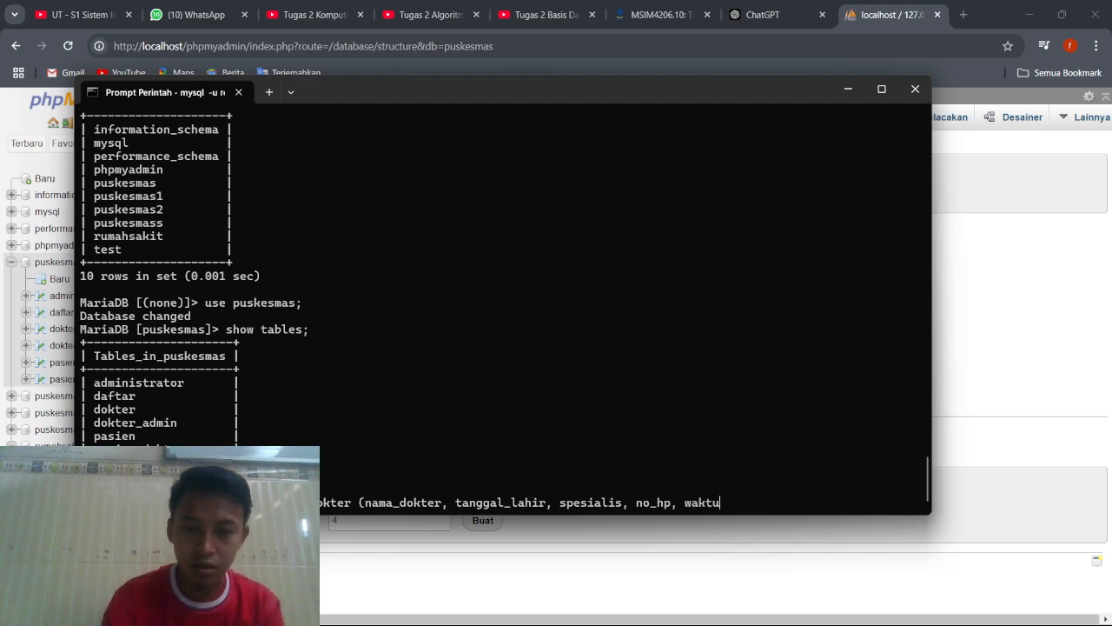
pyautogui.write('_k')
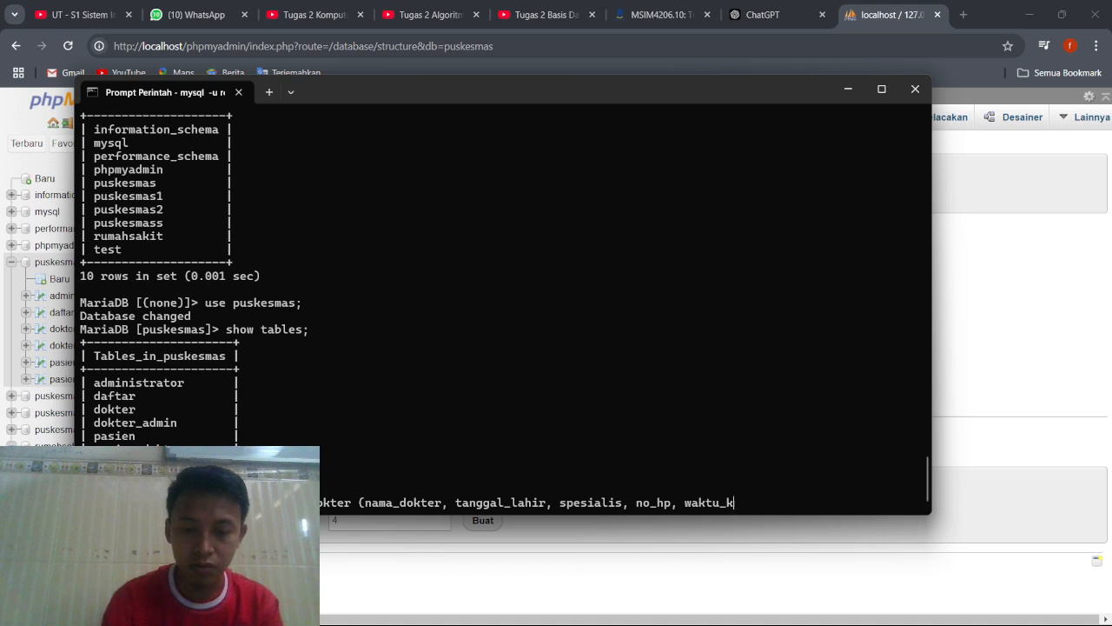
pyautogui.write('erja')
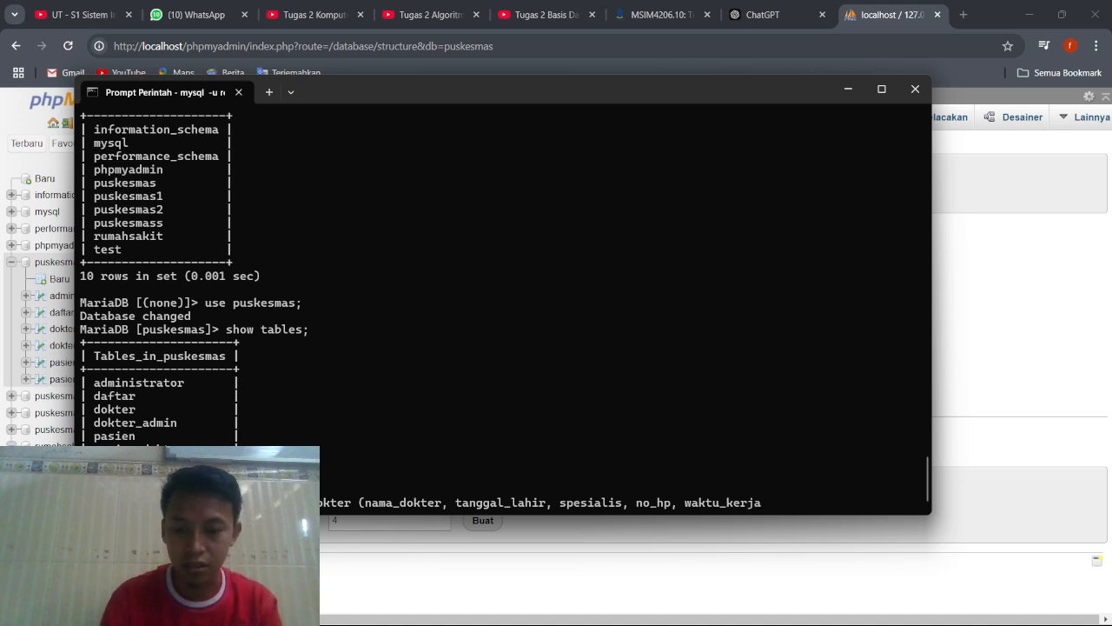
pyautogui.write(',')
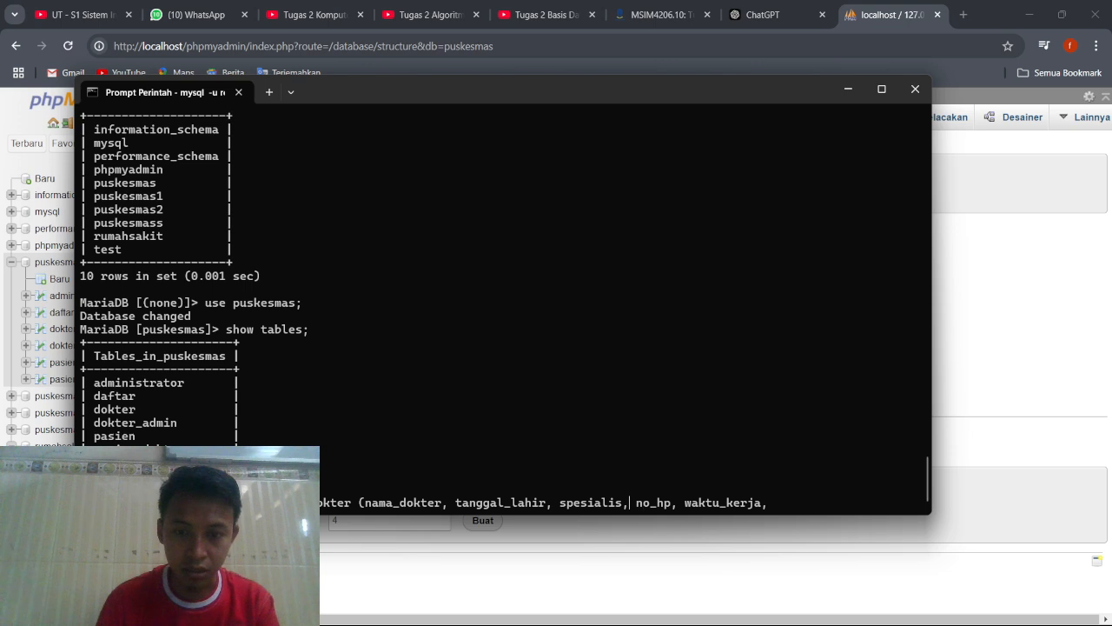
# Insert the missing alamat_dokter column between spesialis and no_hp in the column list.
pyautogui.write('alamat_')
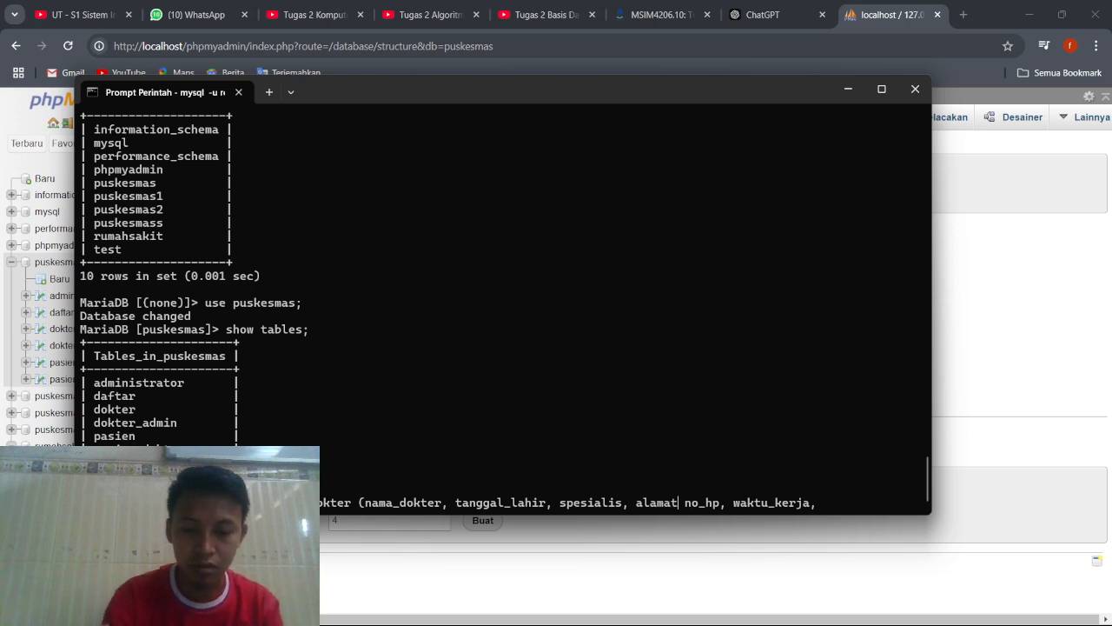
pyautogui.write('dokter')
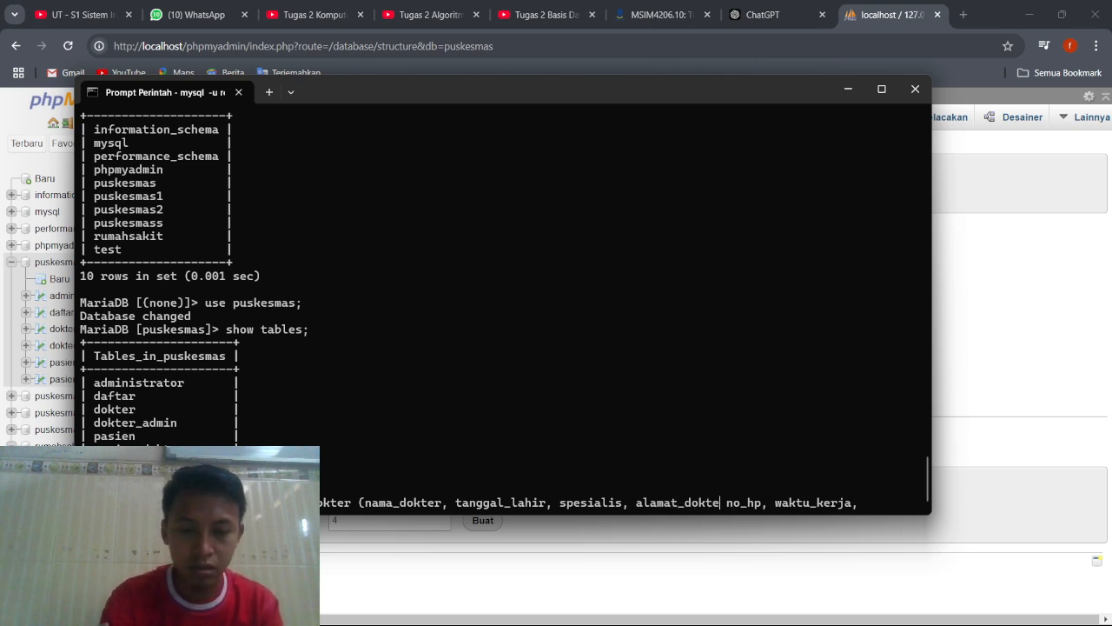
pyautogui.write(',')
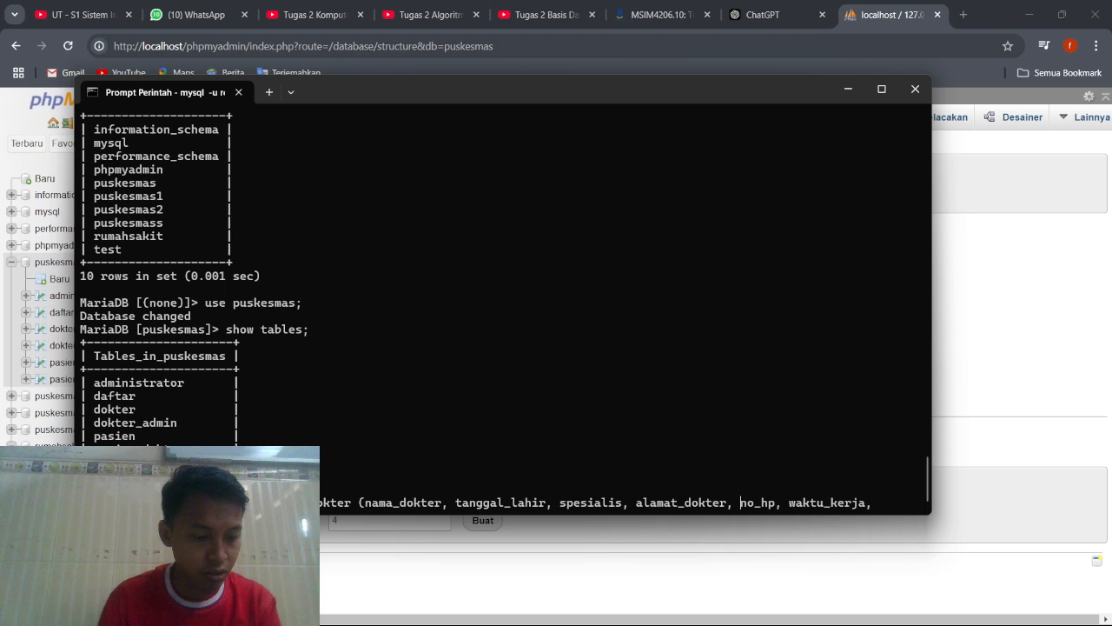
pyautogui.press('BackSpace')
pyautogui.press('BackSpace')
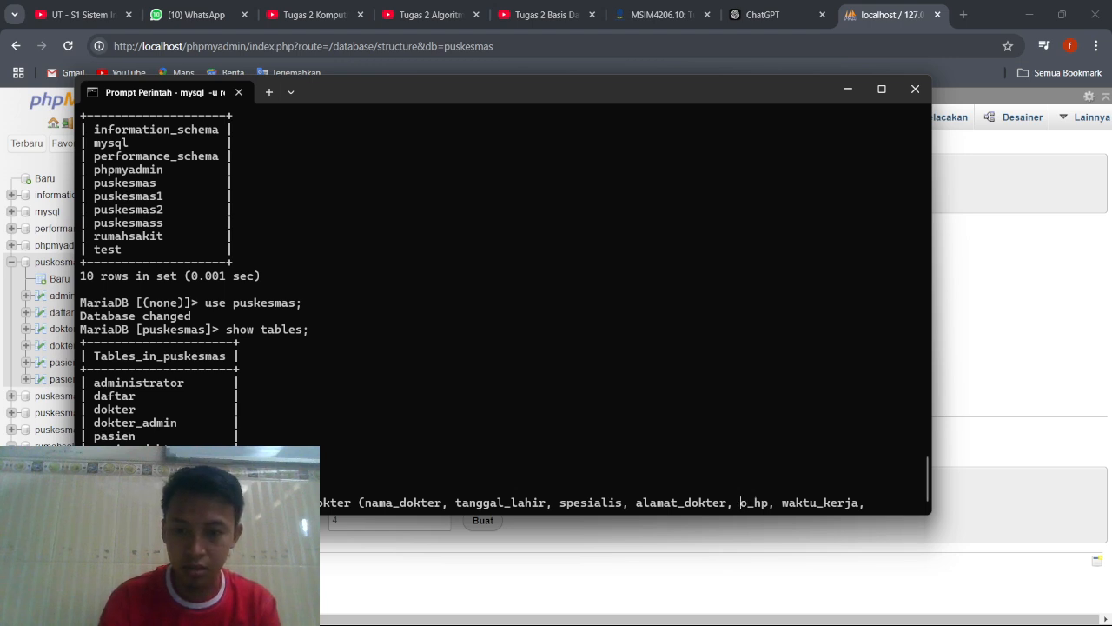
pyautogui.write('n')
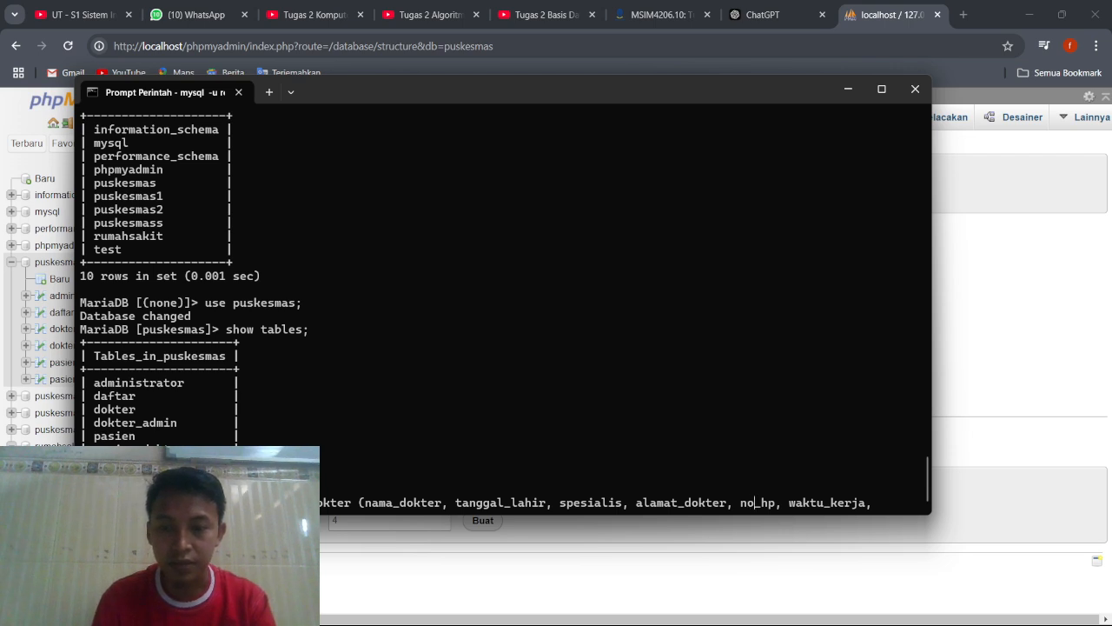
# Replace the trailing comma after waktu_kerja with a closing parenthesis and continue the statement on a new line.
pyautogui.press('BackSpace')
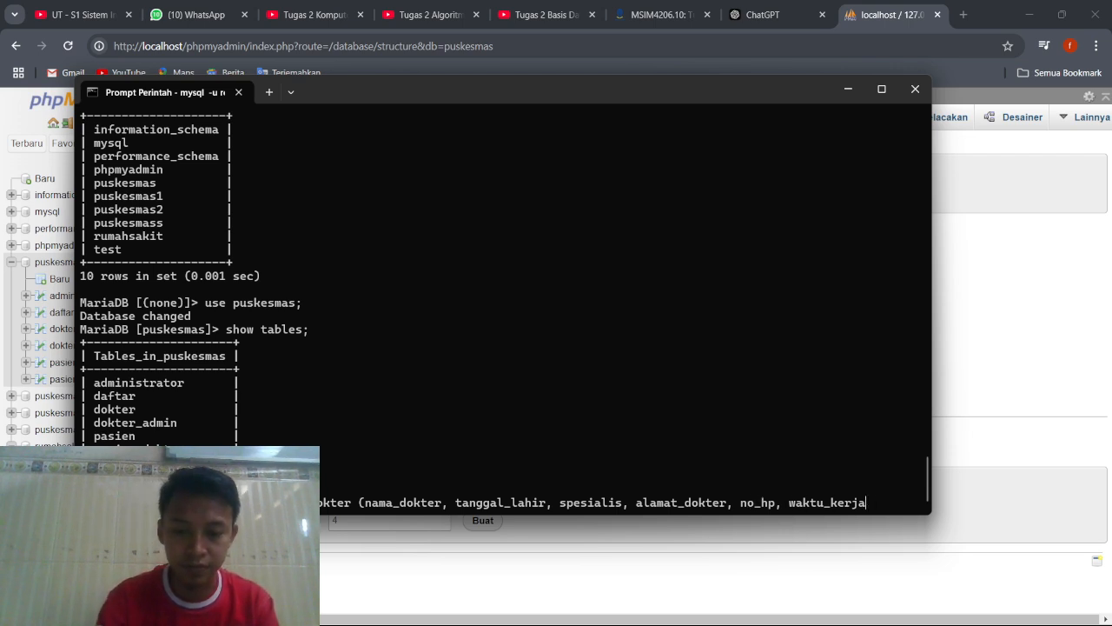
pyautogui.write(')')
pyautogui.press('Return')
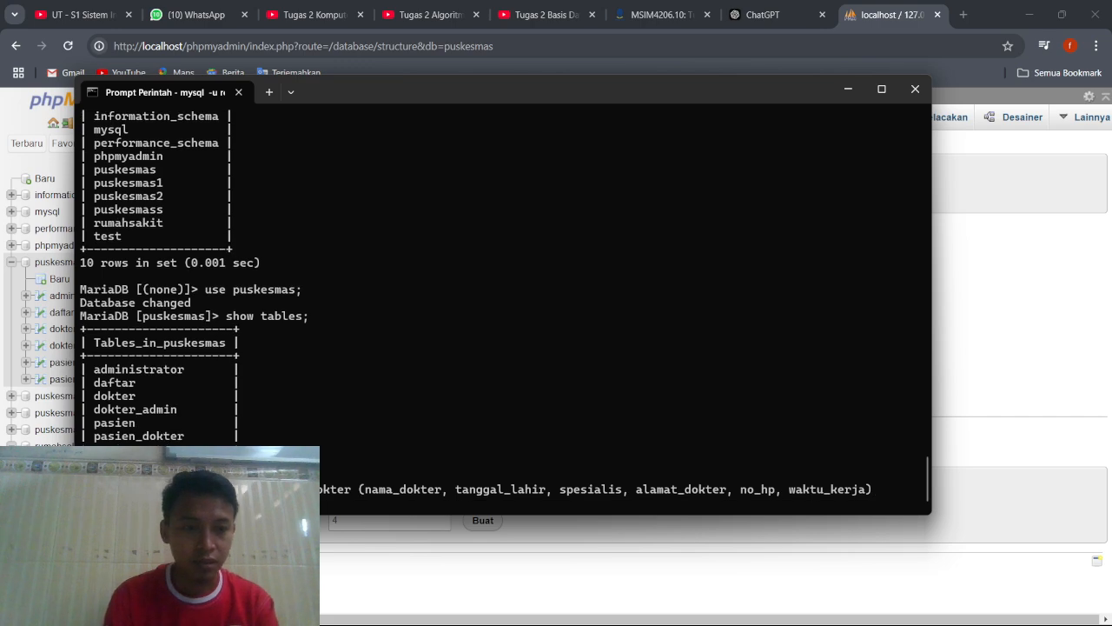
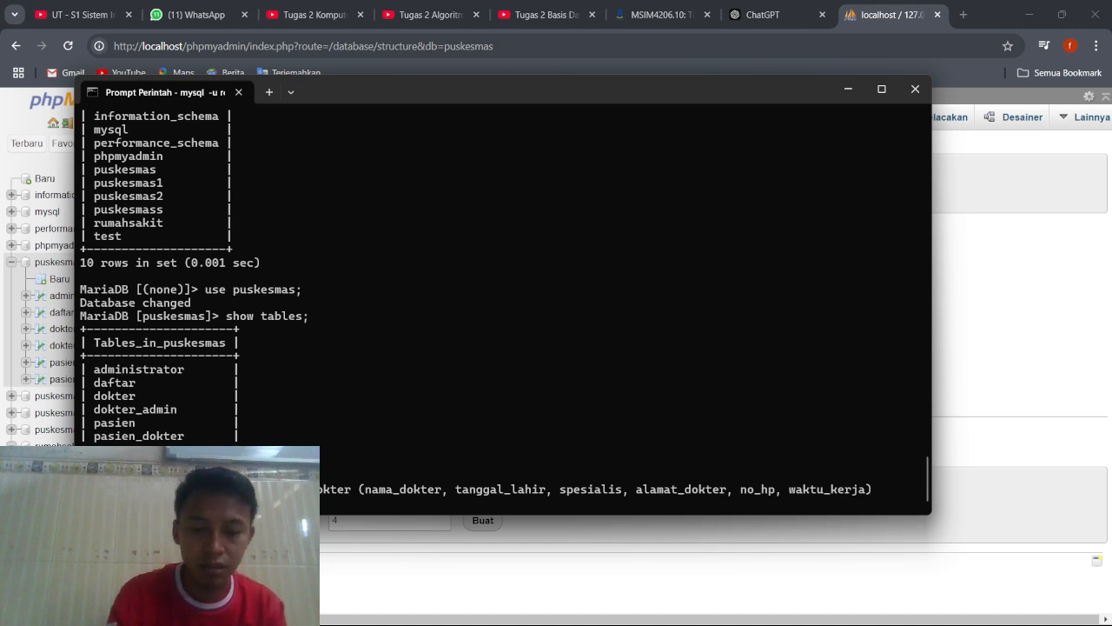
# Finish the doctor's date of birth in the dokter values list, closing its quote and adding a comma.
pyautogui.write('5-')
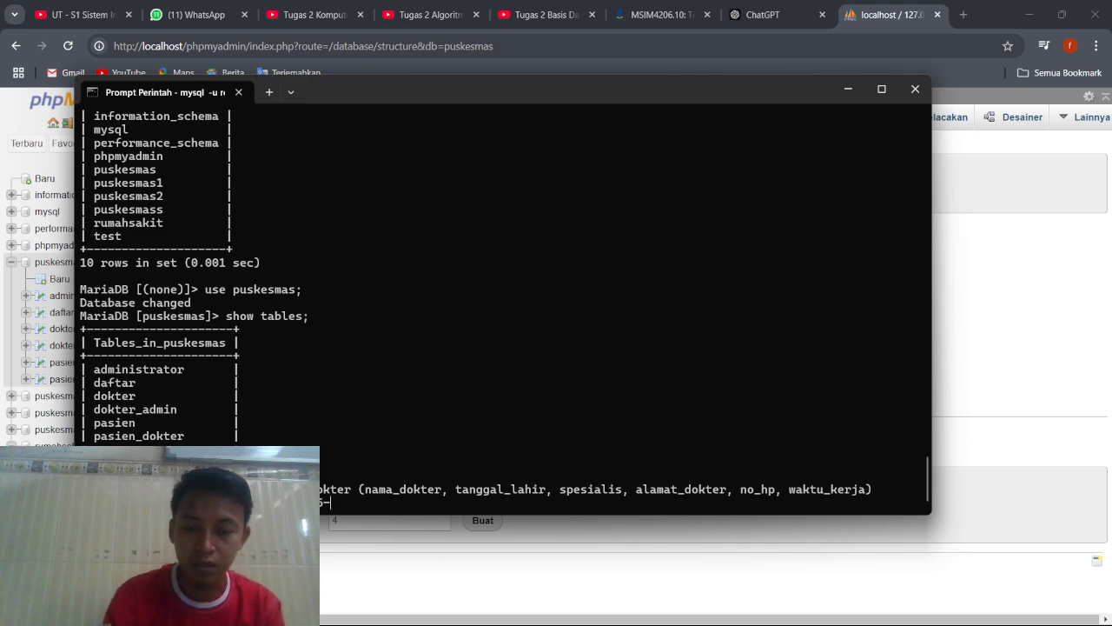
pyautogui.write("7'")
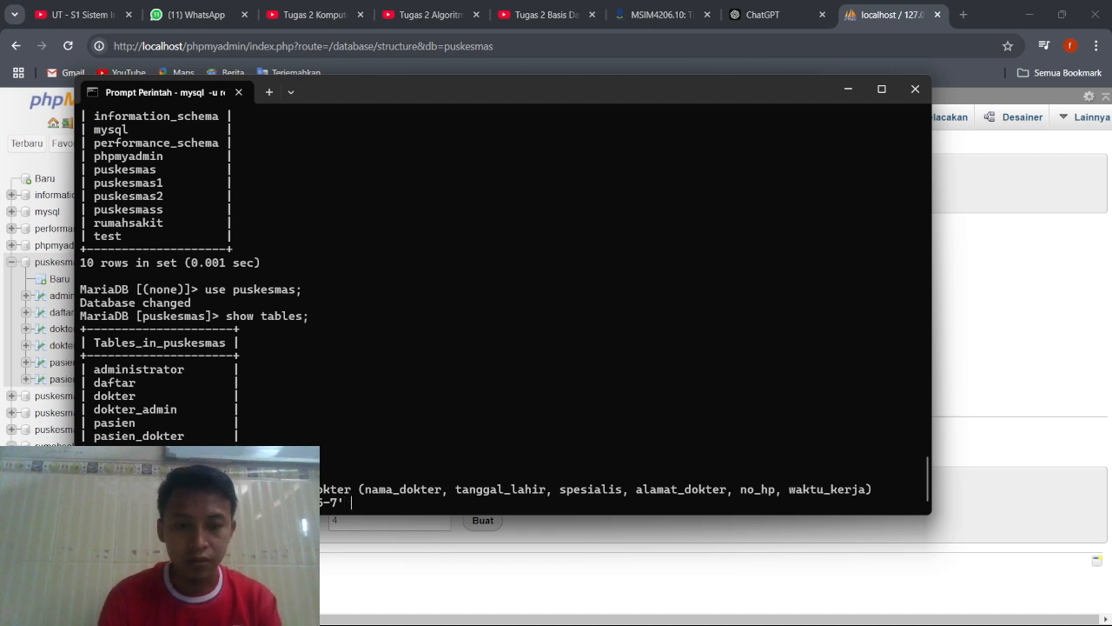
pyautogui.press('BackSpace')
pyautogui.write("'")
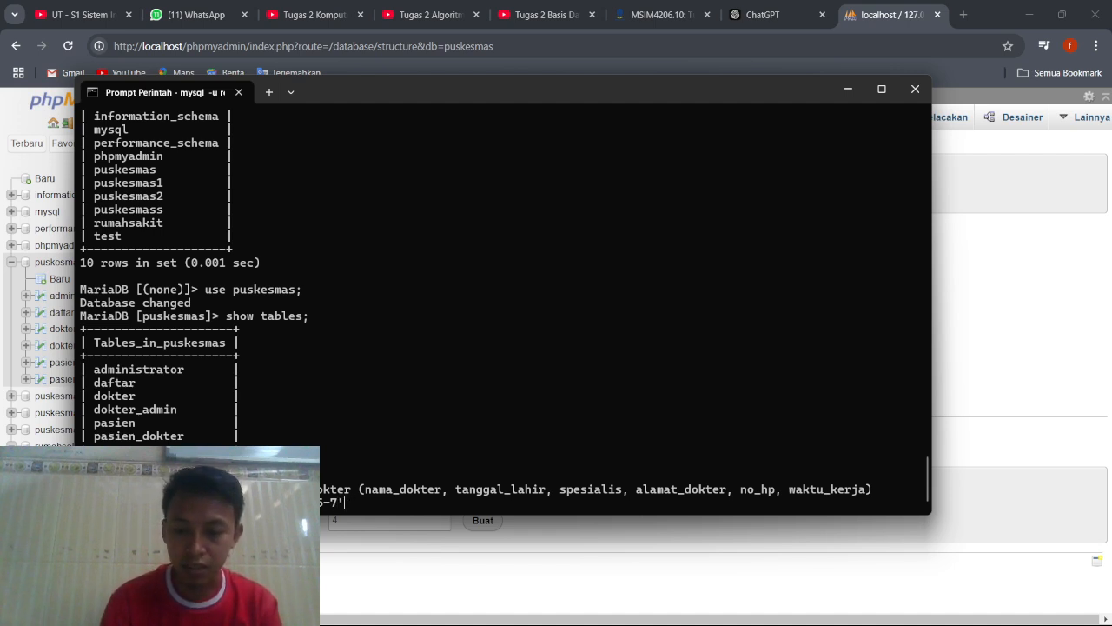
pyautogui.write(',')
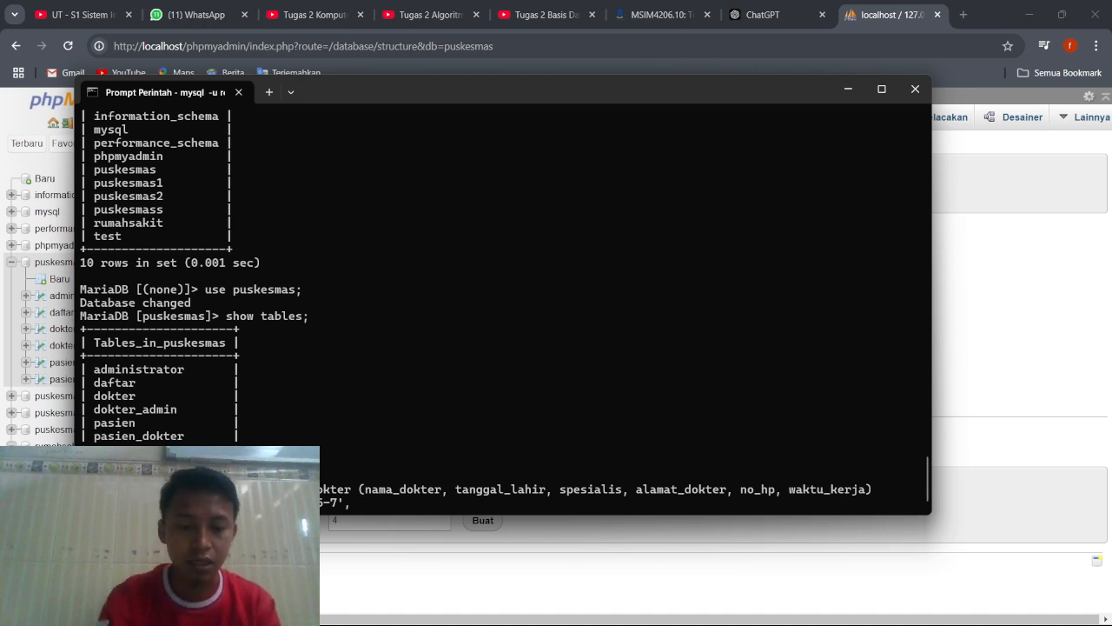
# Add 'tht' as the spesialis value, in single quotes and followed by a comma.
pyautogui.write('tht')
pyautogui.press('BackSpace')
pyautogui.press('BackSpace')
pyautogui.press('BackSpace')
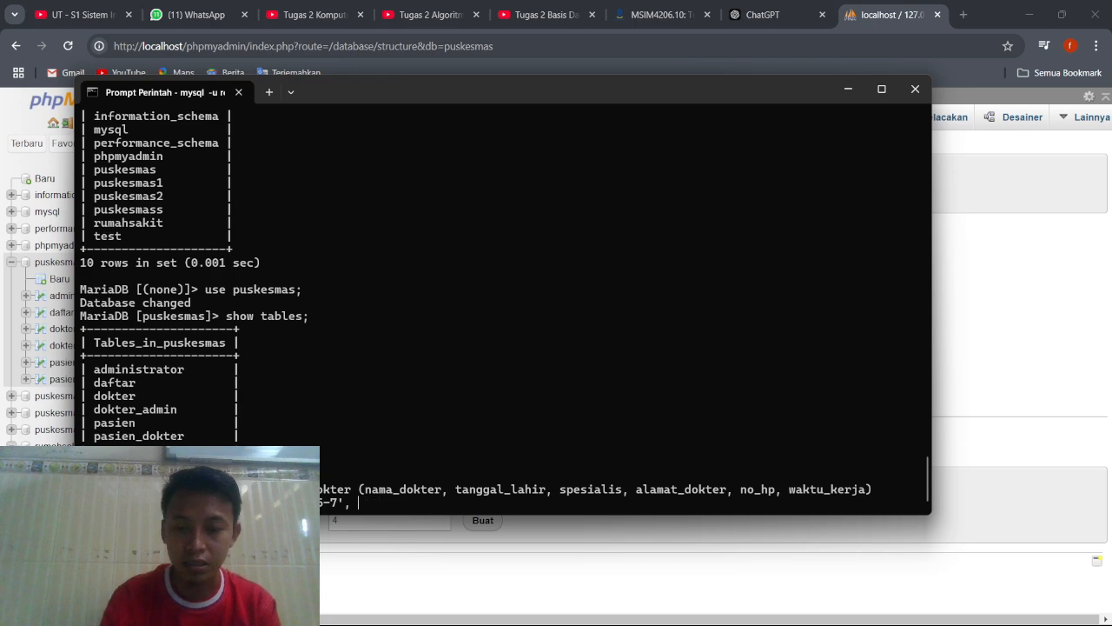
pyautogui.write("'tht")
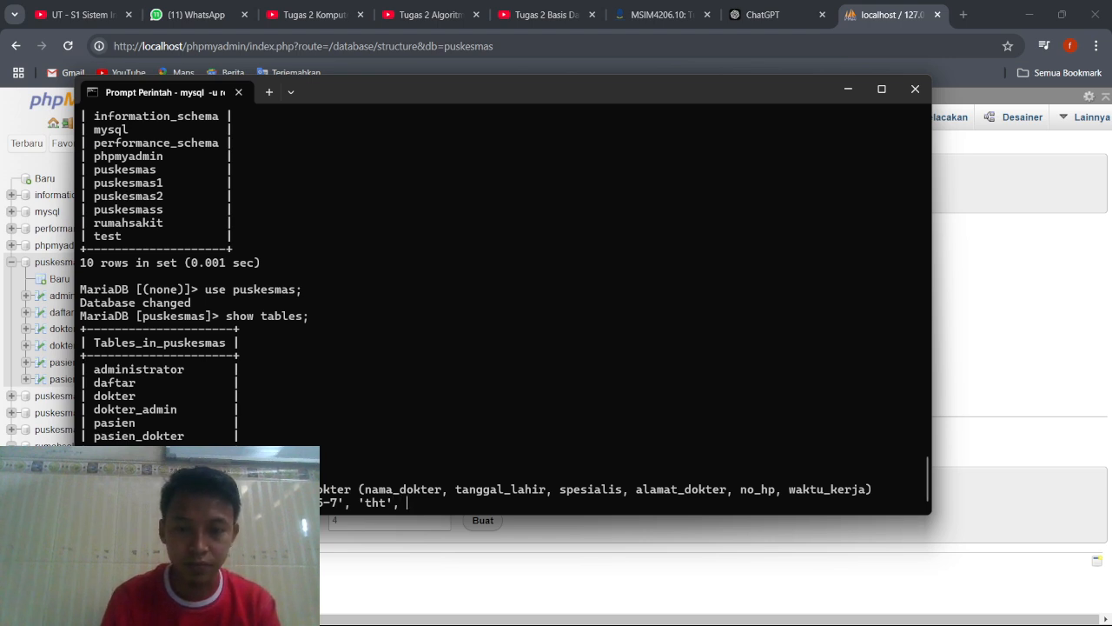
pyautogui.write("', ")
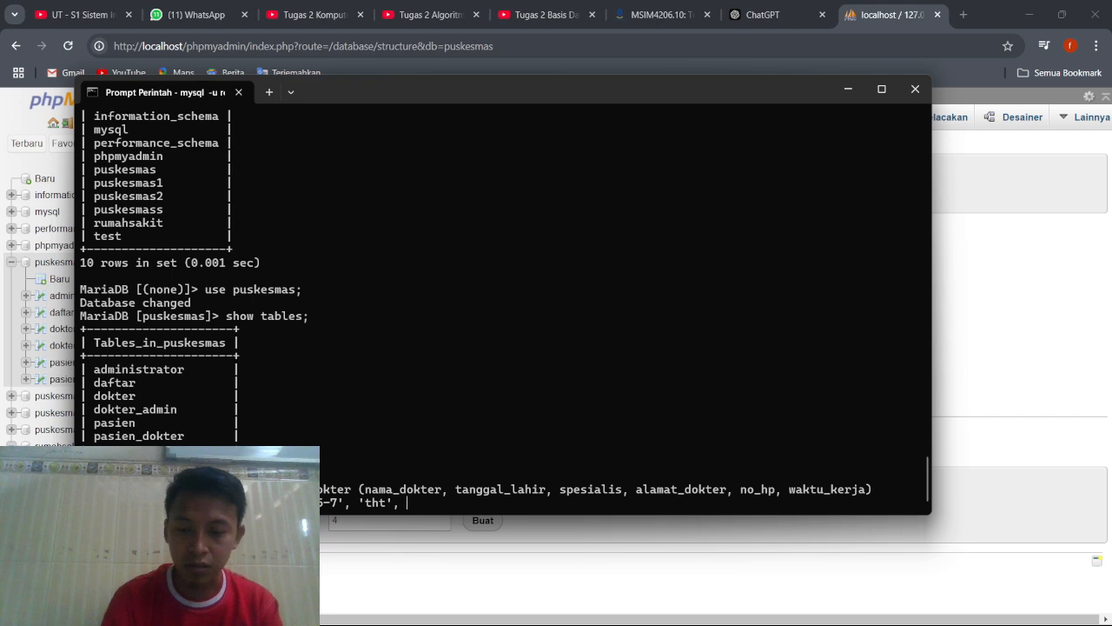
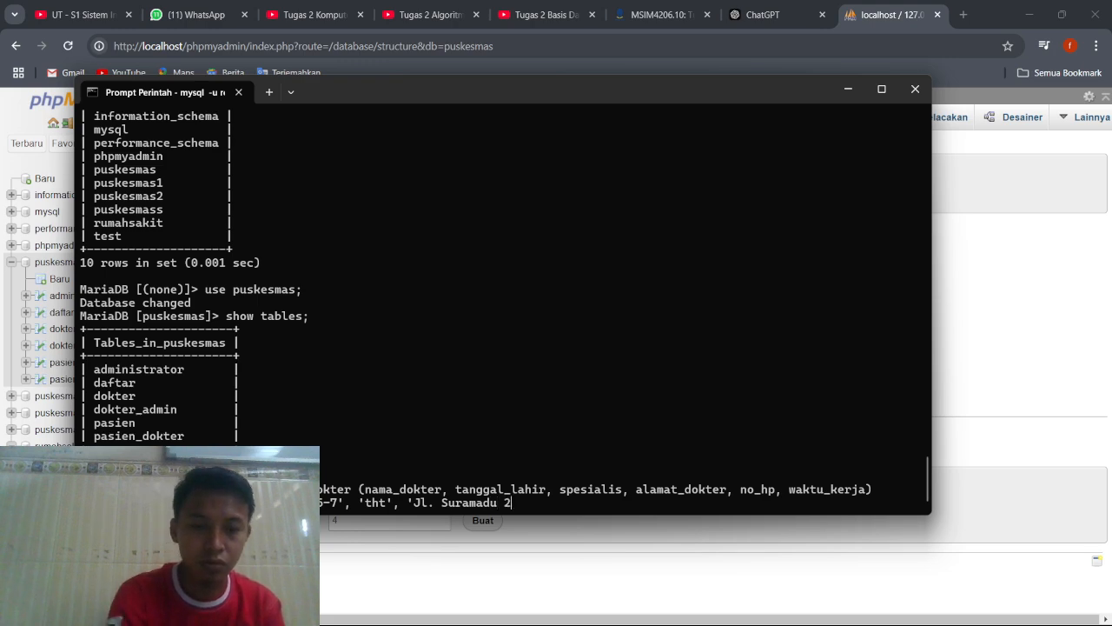
pyautogui.write("'")
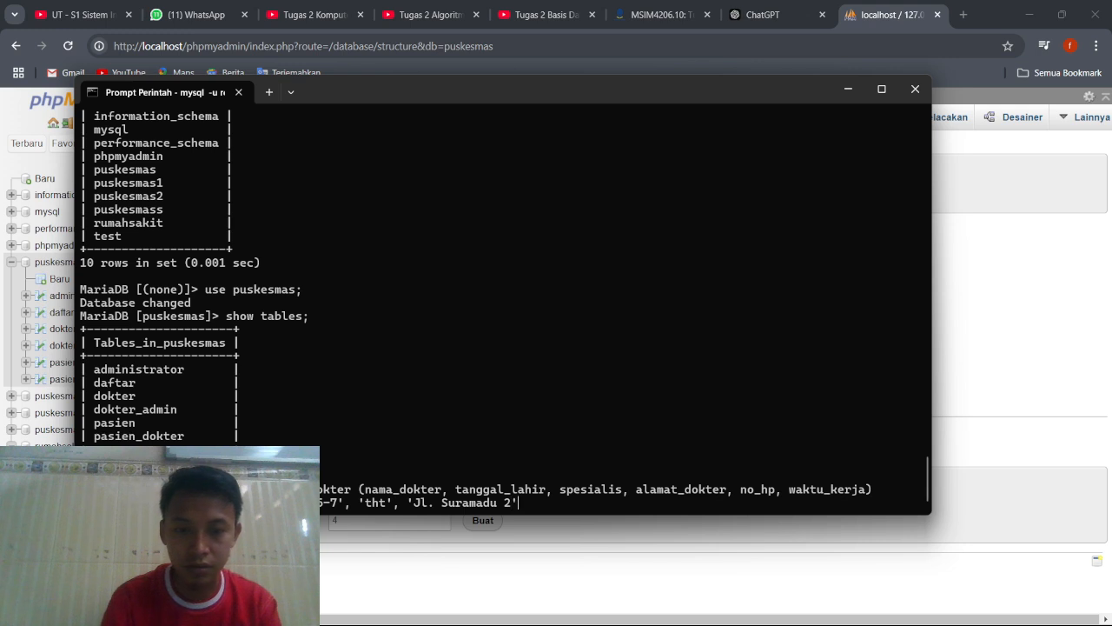
pyautogui.write(', ')
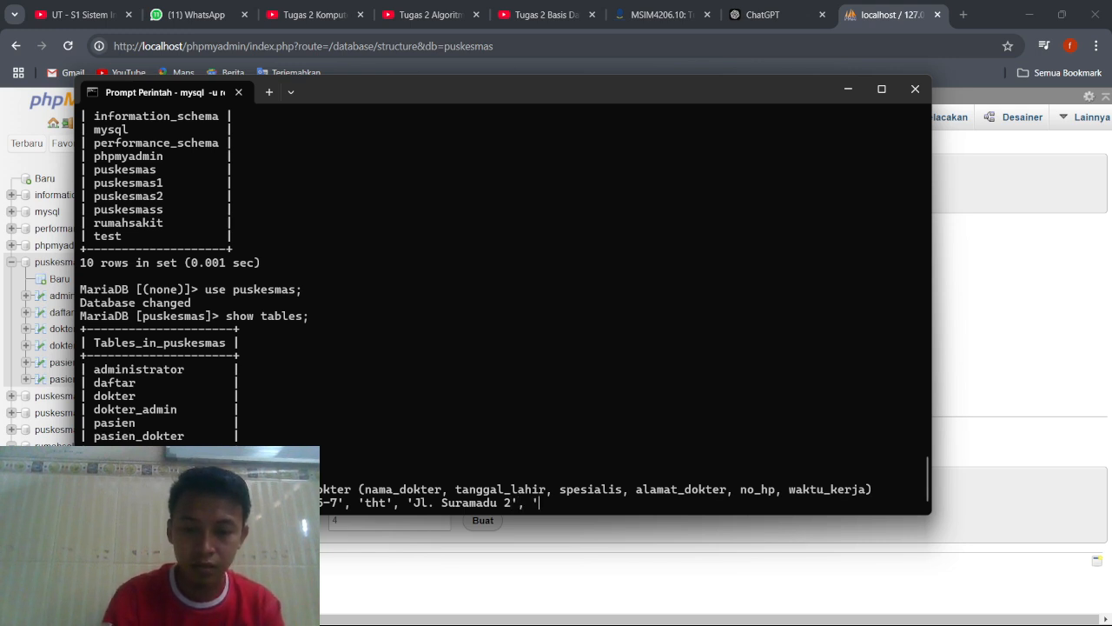
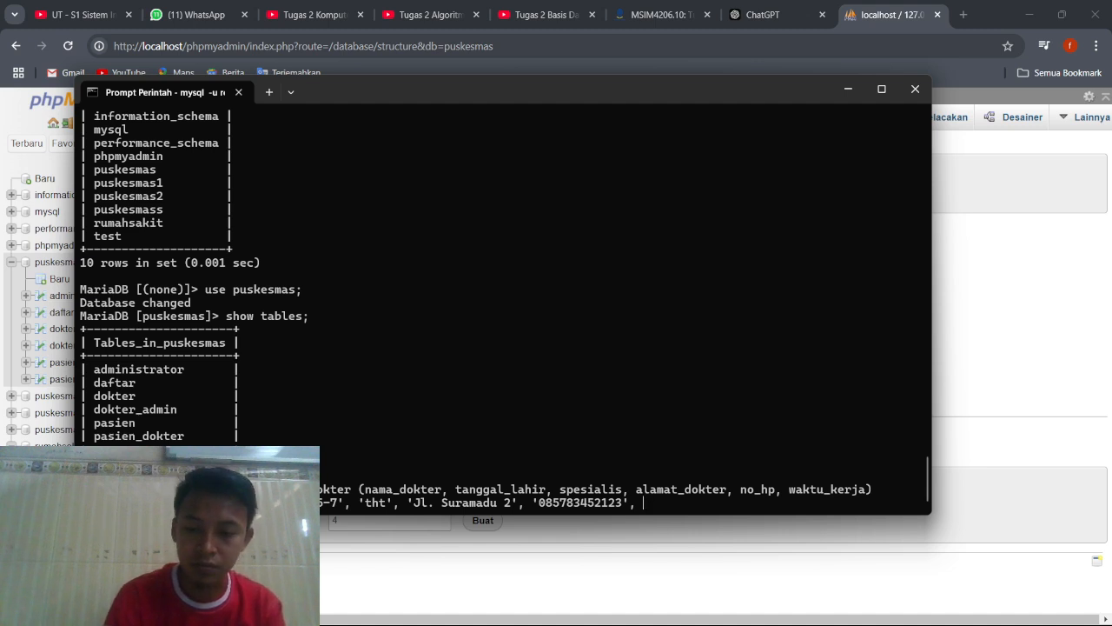
# Add '07:00-11:00' as the waktu_kerja value, close the values list with a parenthesis and semicolon, and execute the dokter insert.
pyautogui.write("'")
pyautogui.write('0')
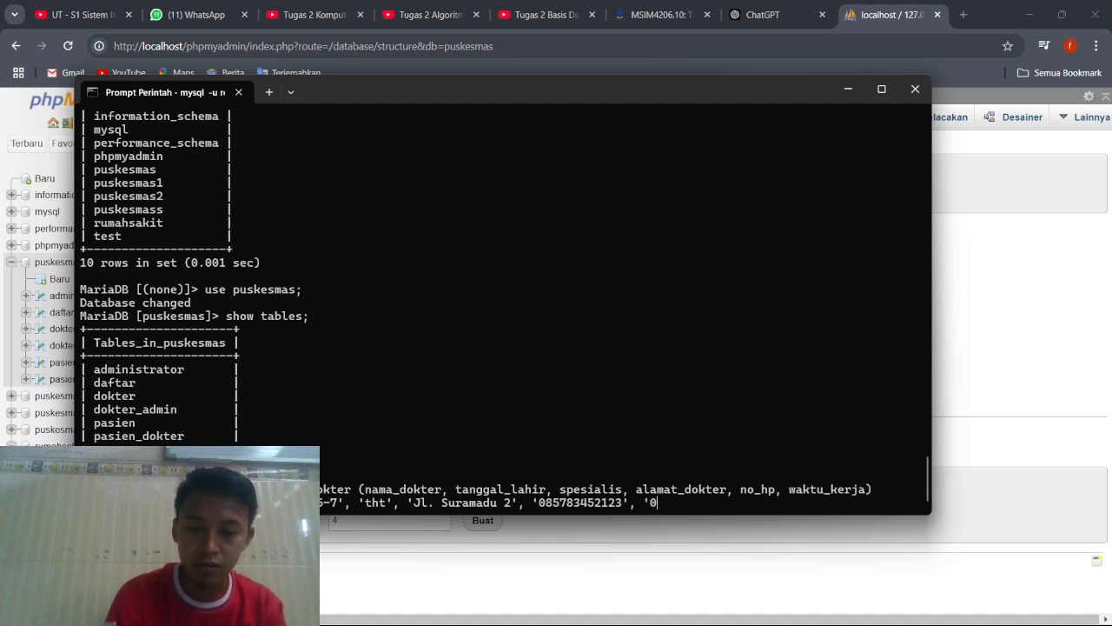
pyautogui.write('7:00-')
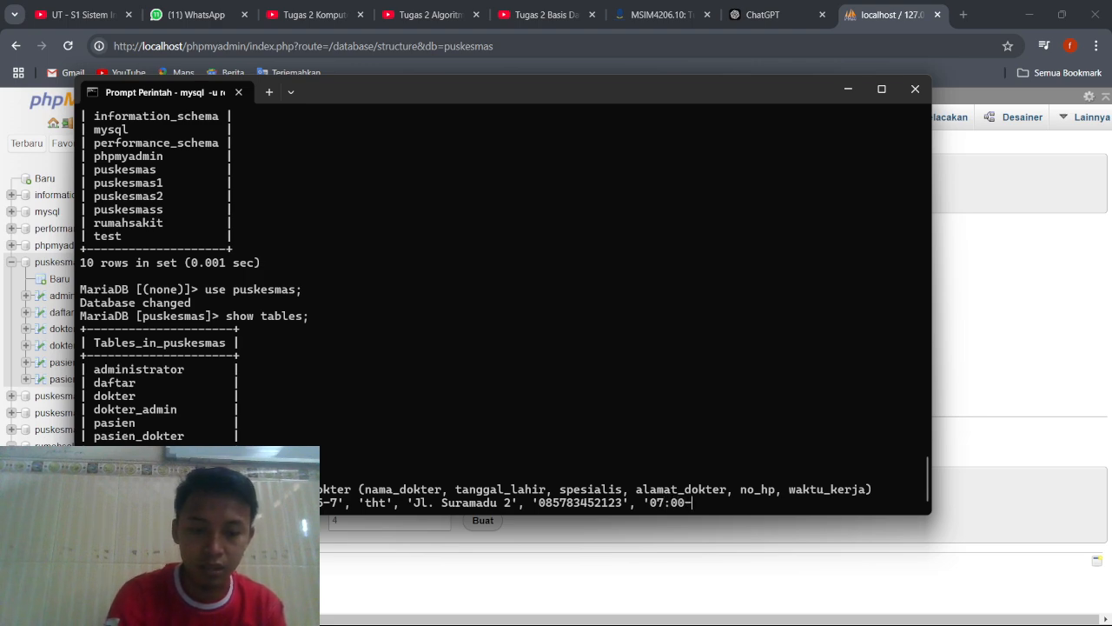
pyautogui.write('1')
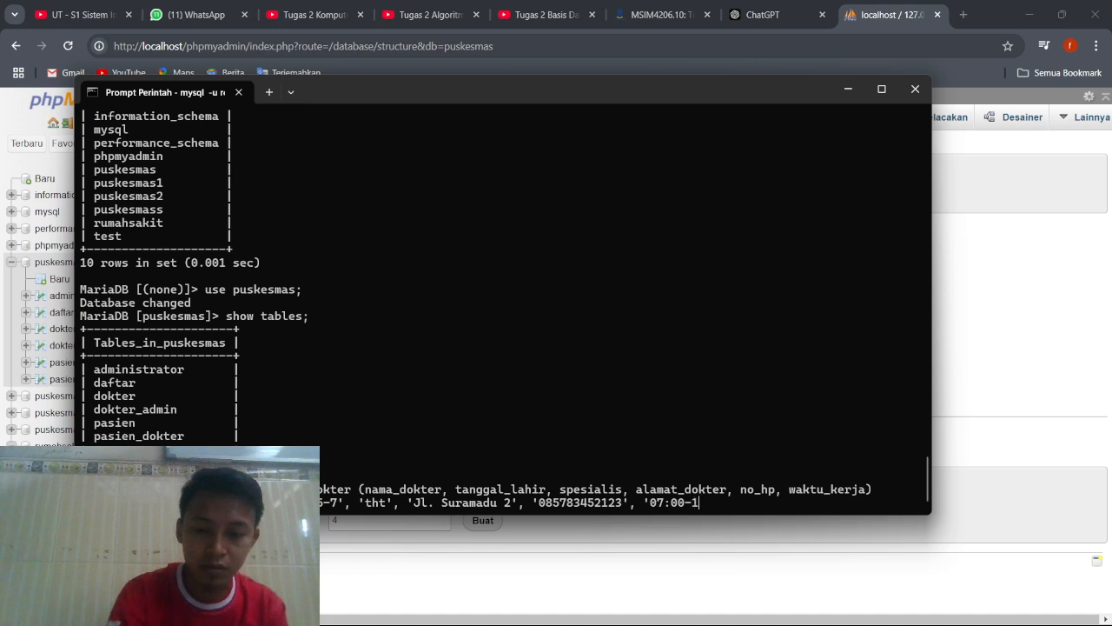
pyautogui.press('BackSpace')
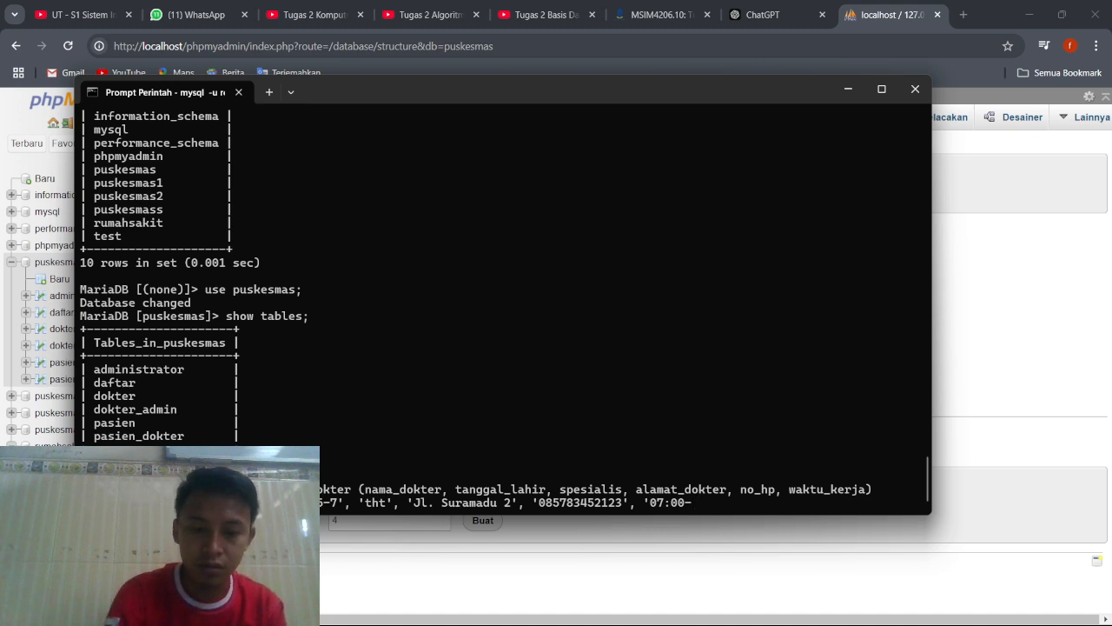
pyautogui.write('11')
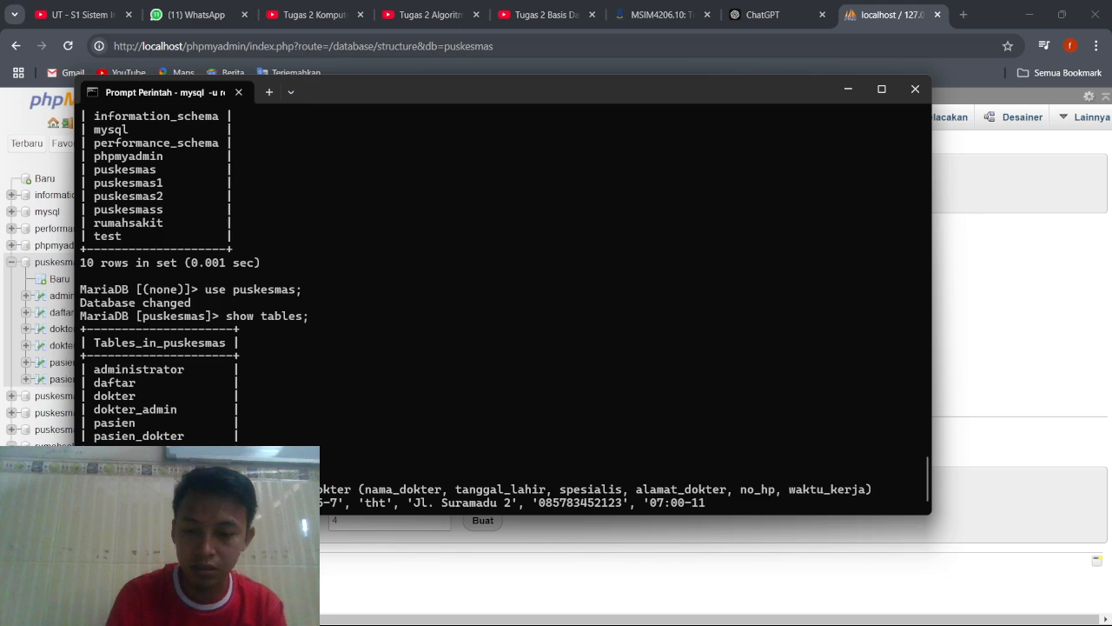
pyautogui.write(':00')
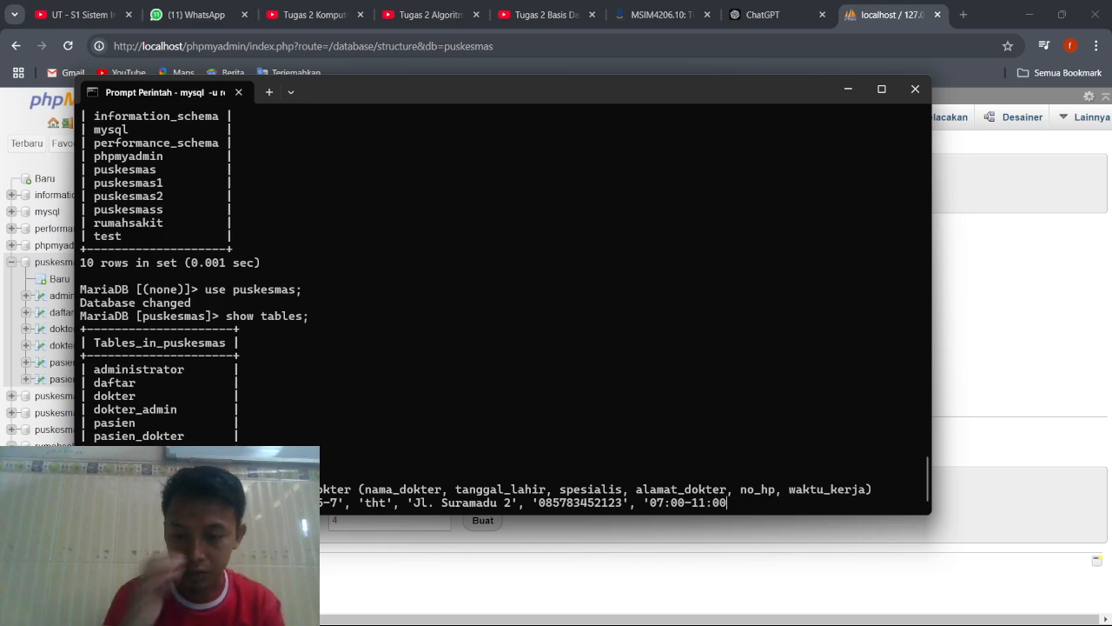
pyautogui.write("');")
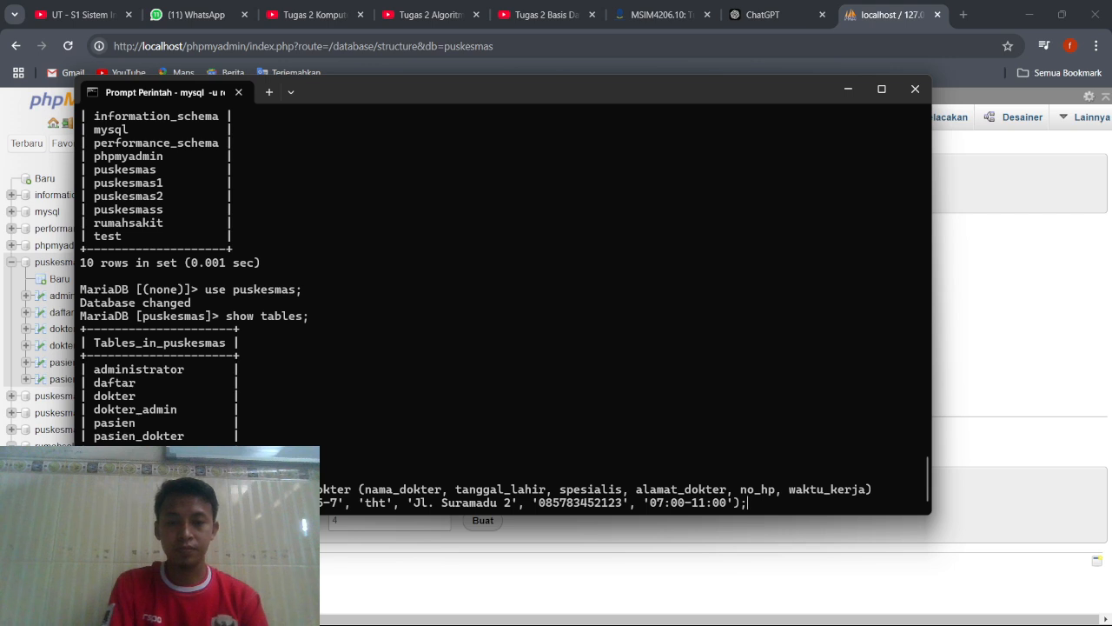
pyautogui.press('Return')
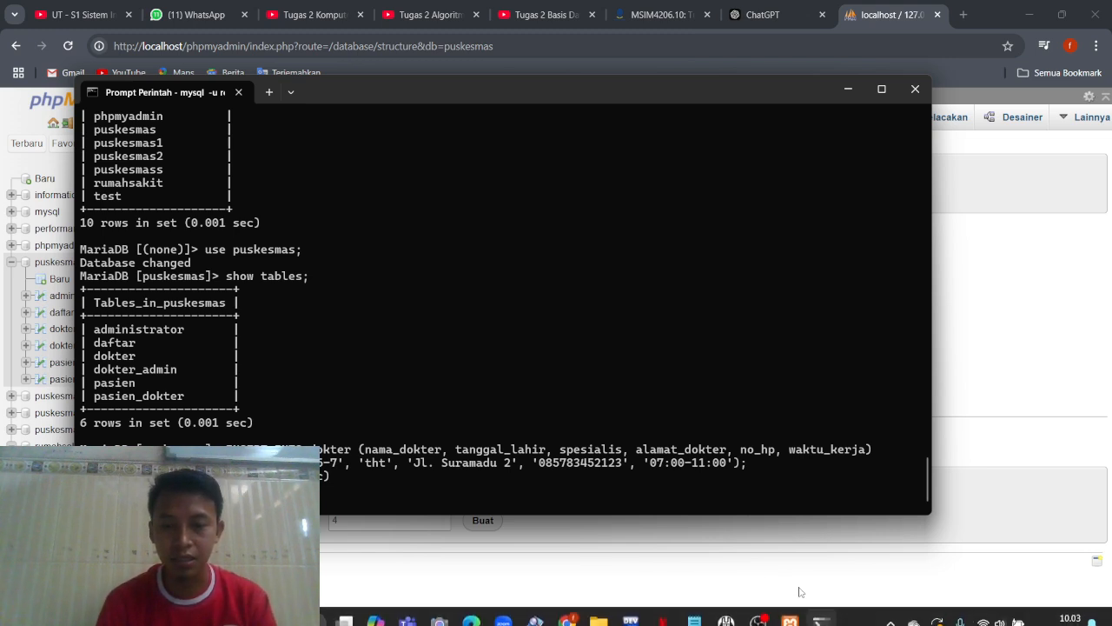
# Switch to Notepad to look over the drafted INSERT statements for Pasien and Administrator, and return to the command line.
pyautogui.click(736, 613)
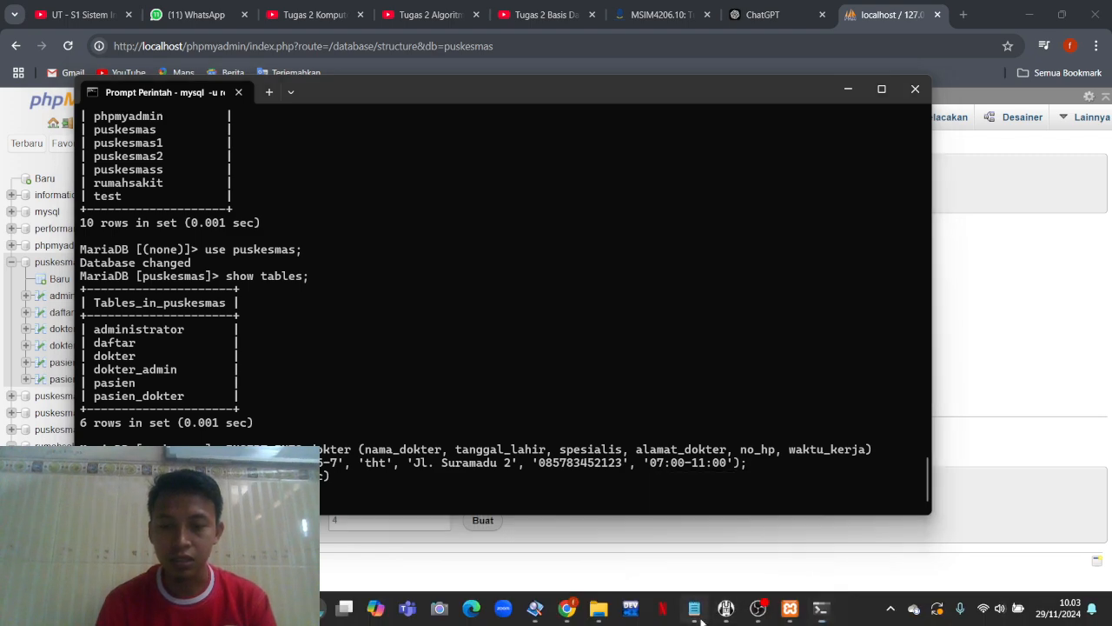
pyautogui.scroll(2, 710, 479)
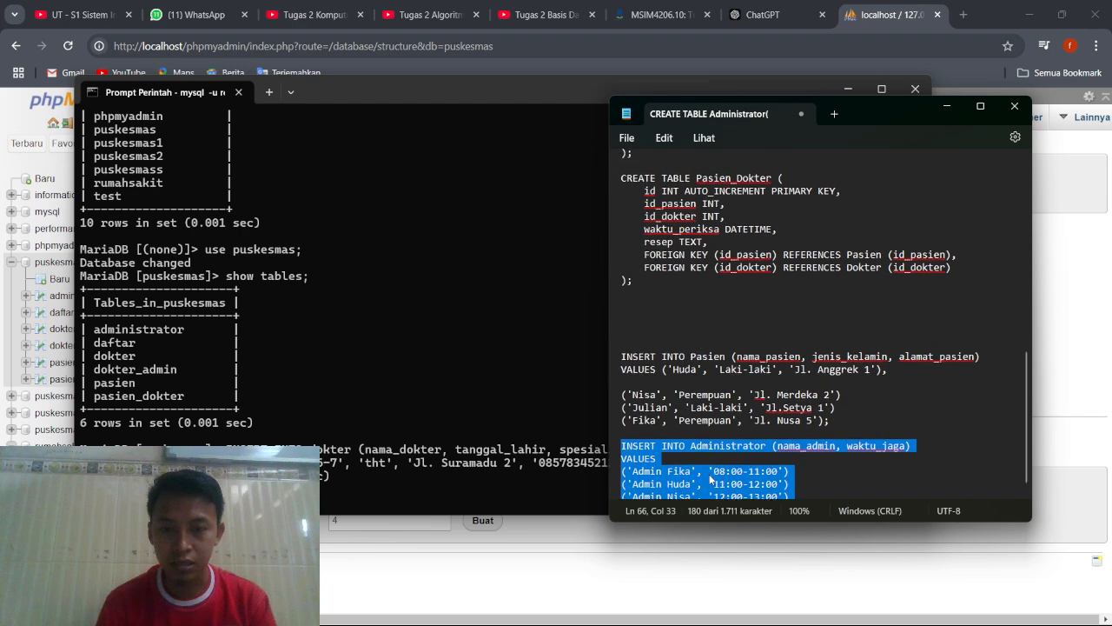
pyautogui.scroll(-2, 710, 479)
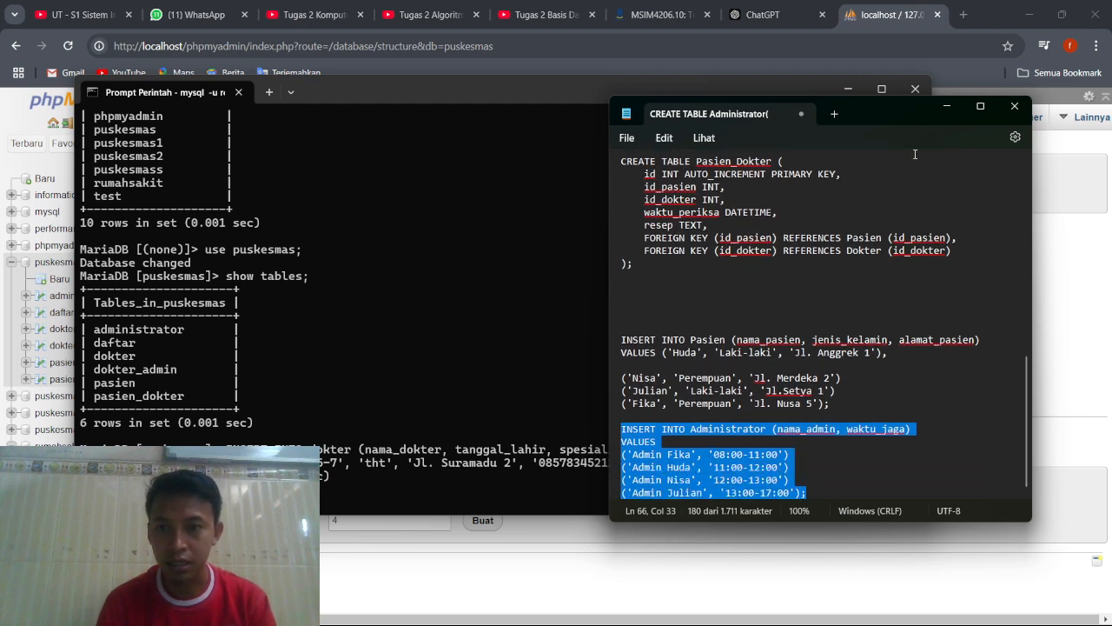
pyautogui.click(946, 105)
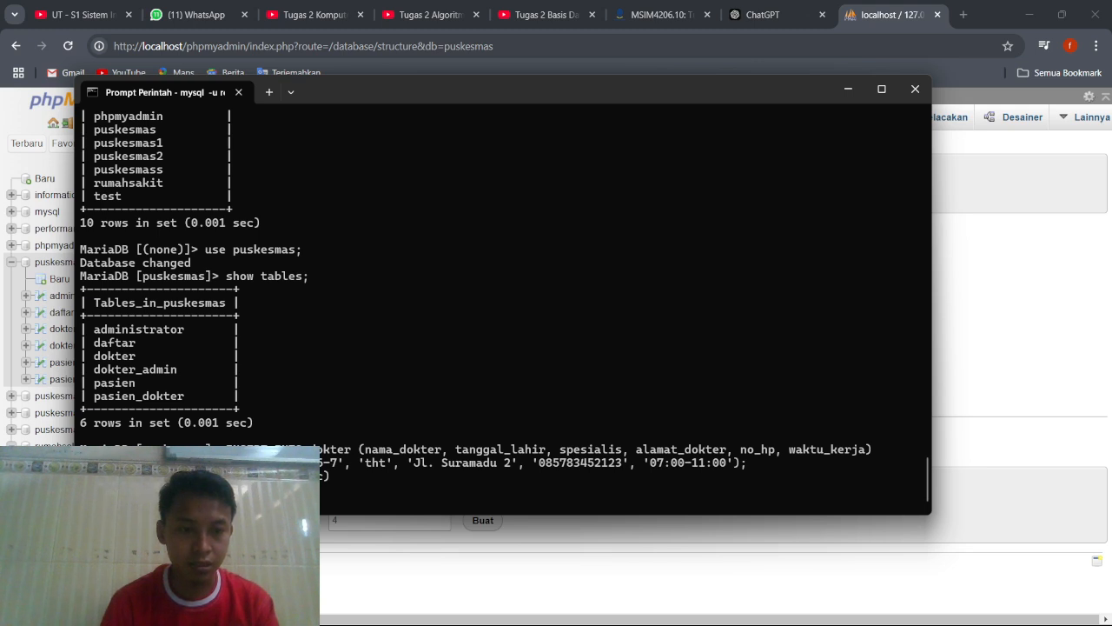
# Copy the executed dokter insert statement and paste it at the MariaDB prompt, accepting the multi-line paste.
pyautogui.moveTo(226, 448); pyautogui.dragTo(723, 466)
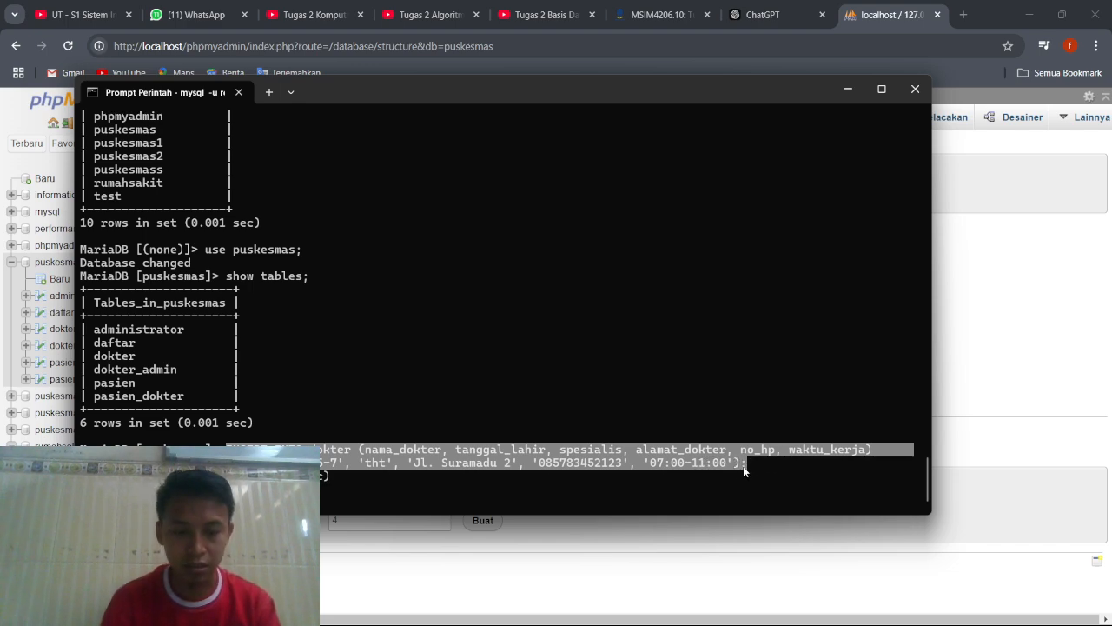
pyautogui.hotkey('ctrl', 'c')
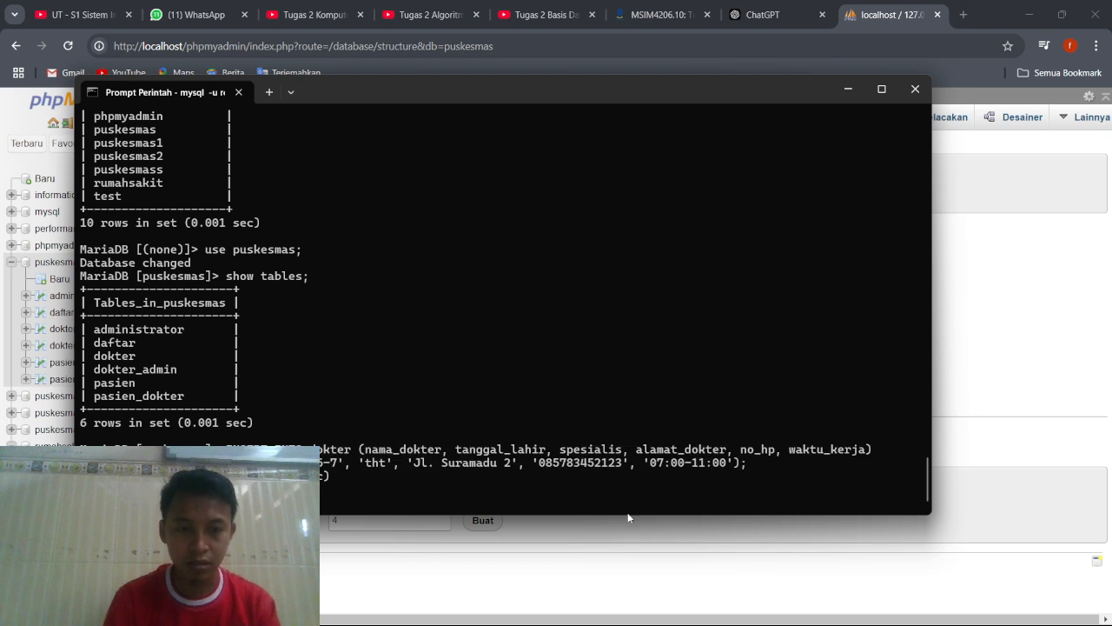
pyautogui.hotkey('ctrl', 'v')
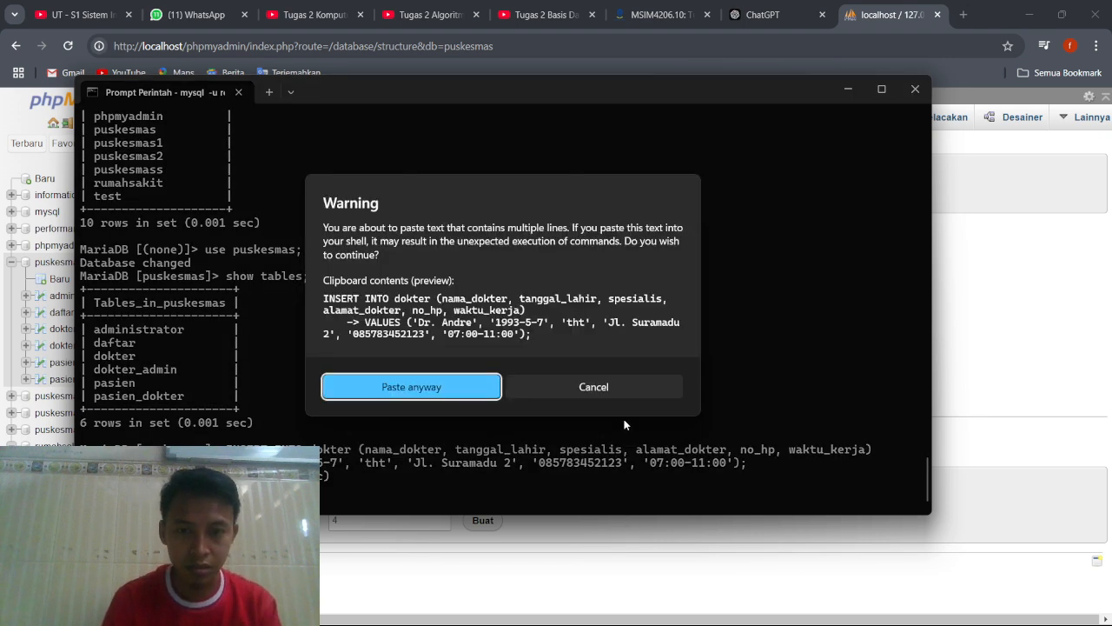
pyautogui.click(497, 389)
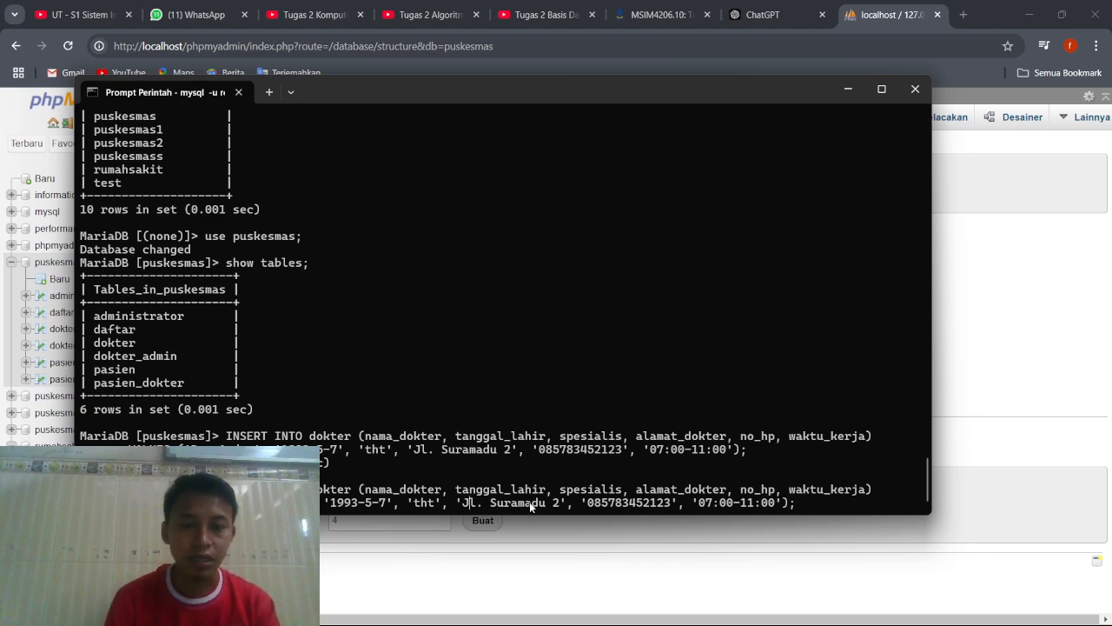
# Replace the doctor's name in the pasted values with another doctor's name and change the birth year.
pyautogui.press('BackSpace')
pyautogui.press('BackSpace')
pyautogui.press('BackSpace')
pyautogui.press('BackSpace')
pyautogui.press('BackSpace')
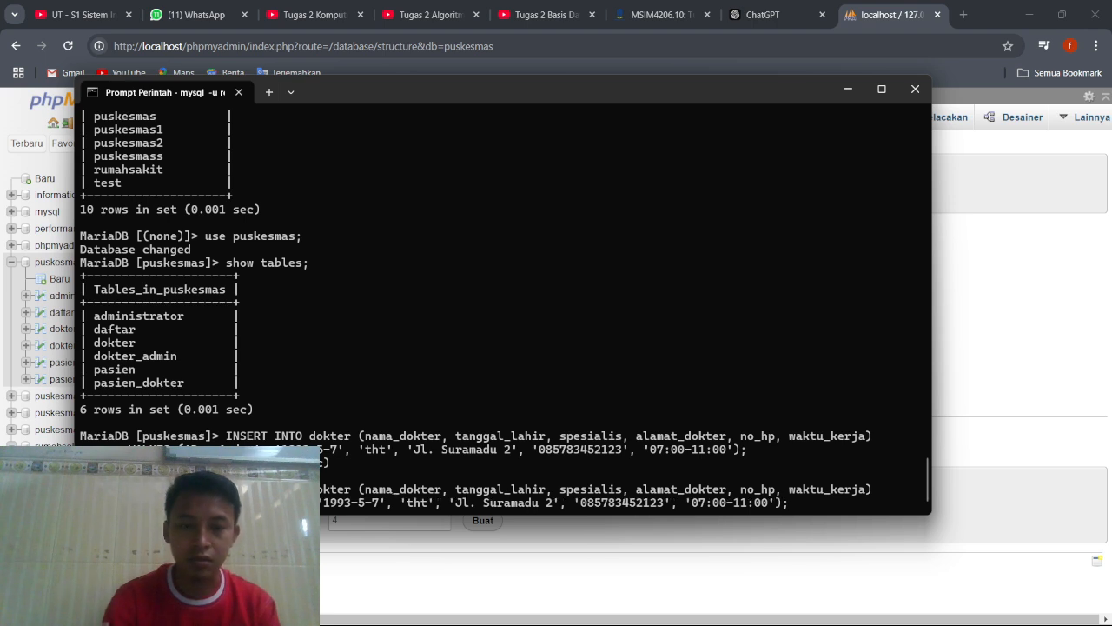
pyautogui.write('??????')
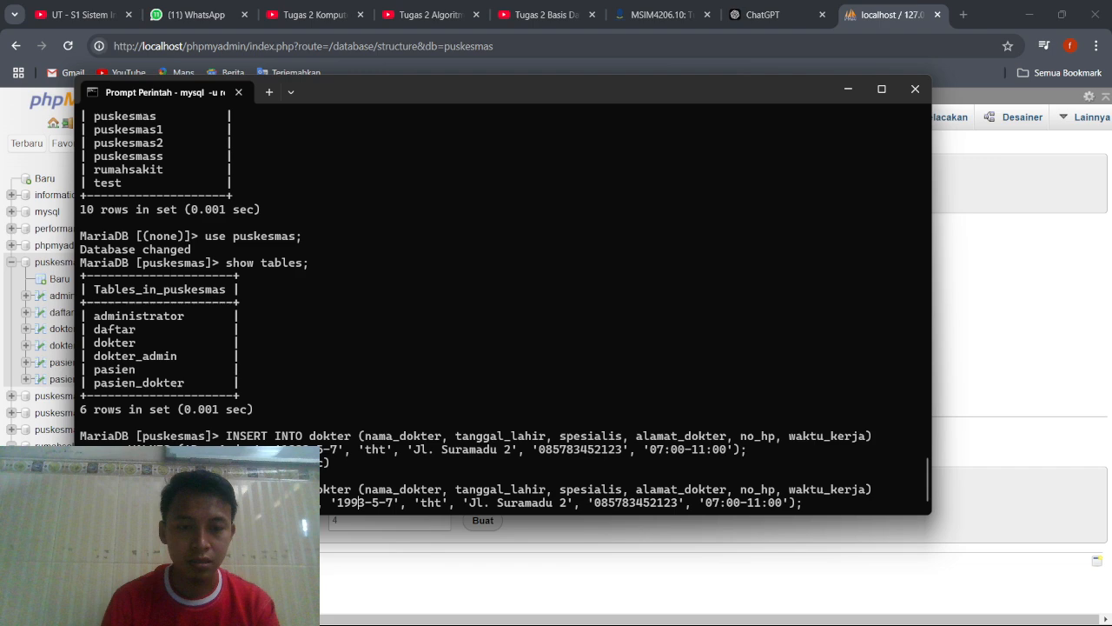
pyautogui.press('BackSpace')
pyautogui.write('7')
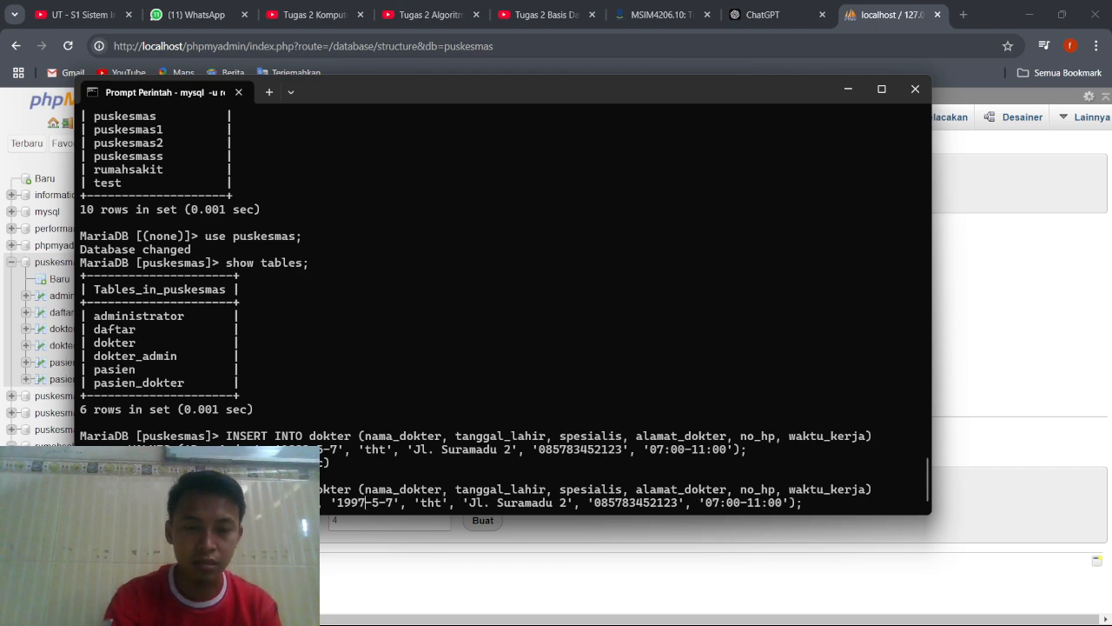
# Change the month and day of the birth date in the pasted dokter values.
pyautogui.press('Left')
pyautogui.press('Left')
pyautogui.press('Left')
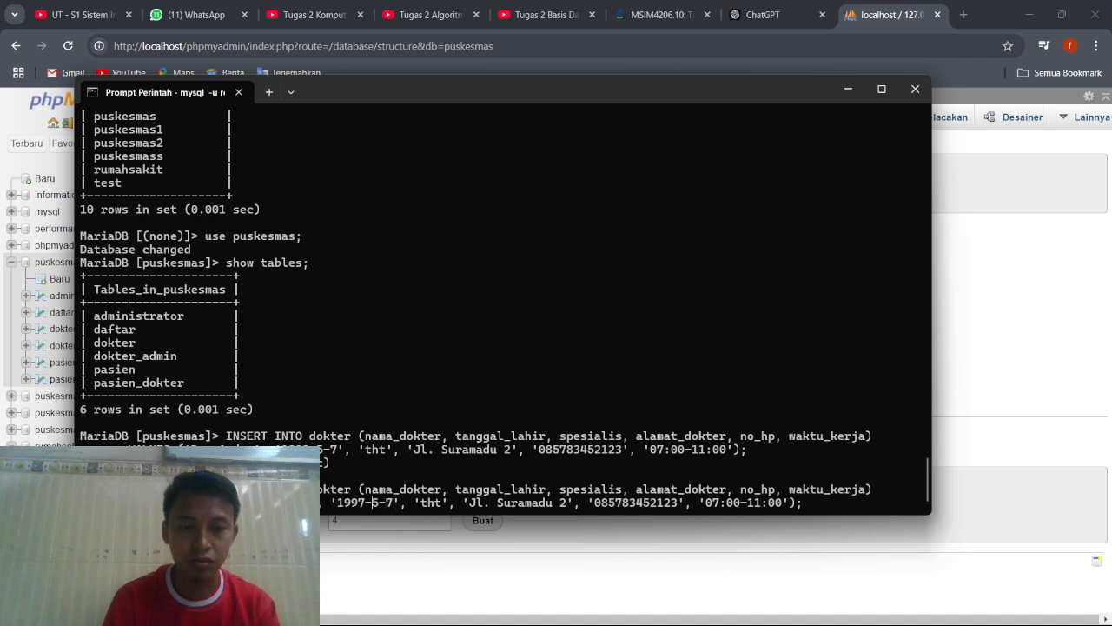
pyautogui.press('BackSpace')
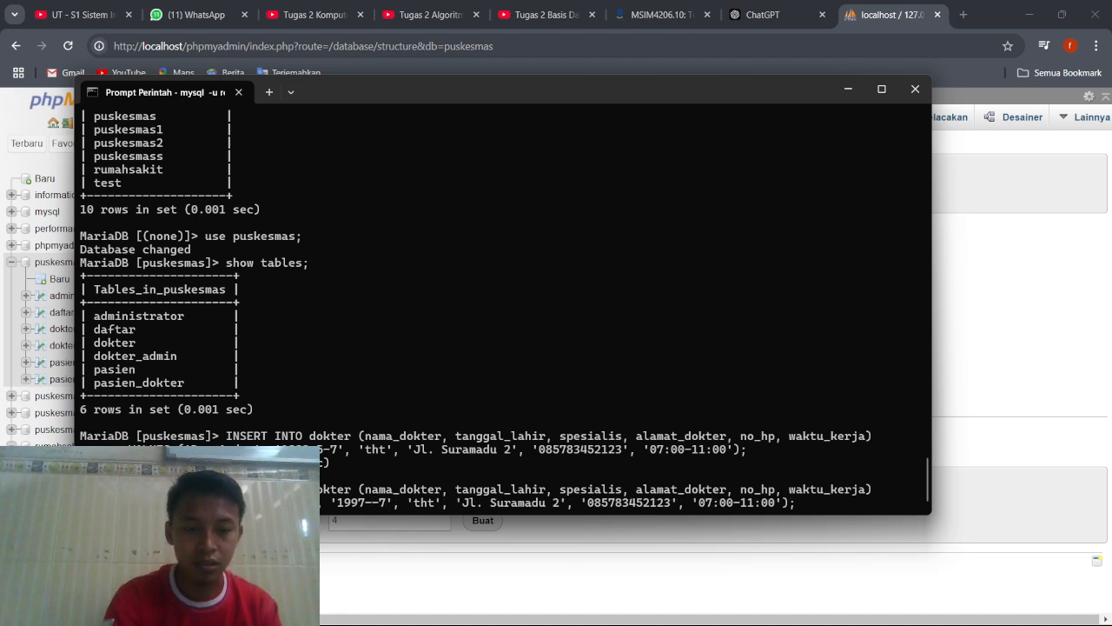
pyautogui.write('2')
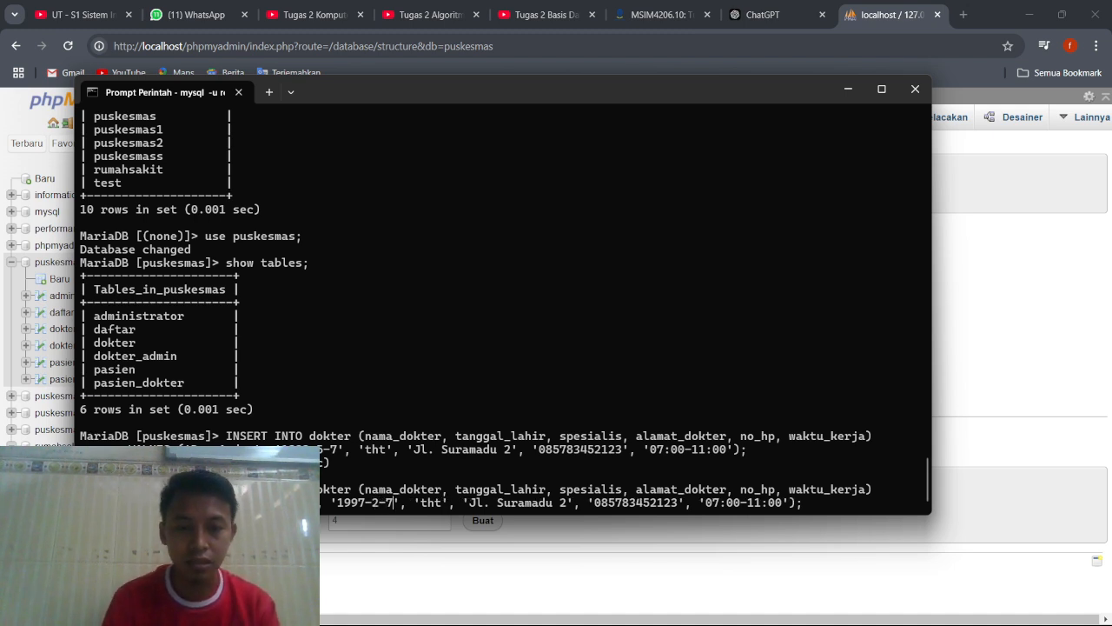
pyautogui.press('BackSpace')
pyautogui.write('18')
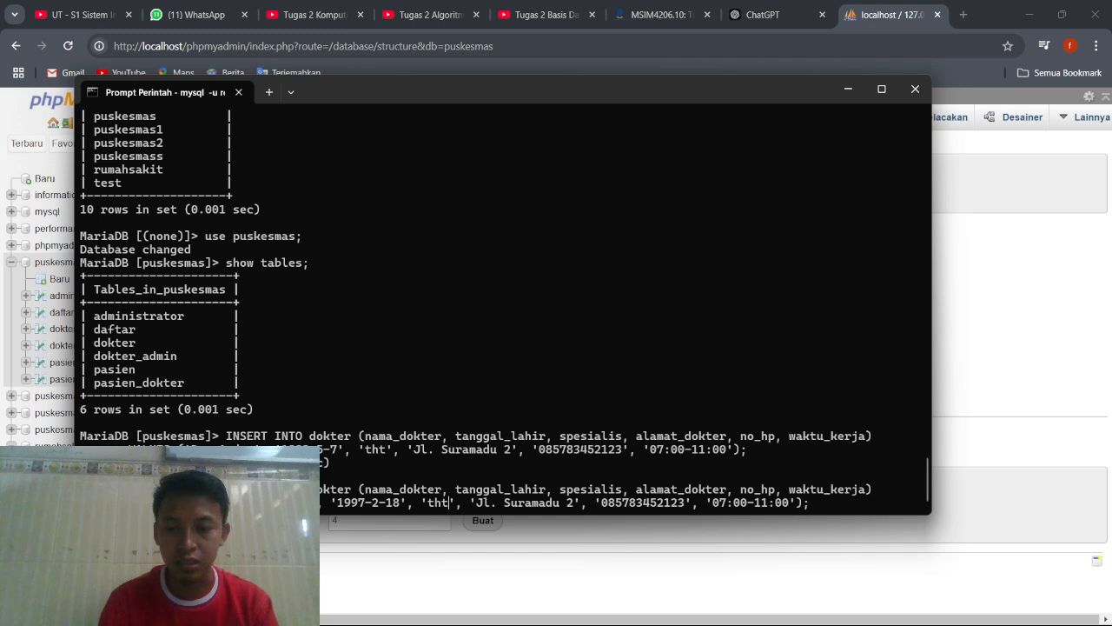
# Replace the spesialis value in the pasted dokter insert with 'mata'.
pyautogui.press('BackSpace')
pyautogui.press('BackSpace')
pyautogui.press('BackSpace')
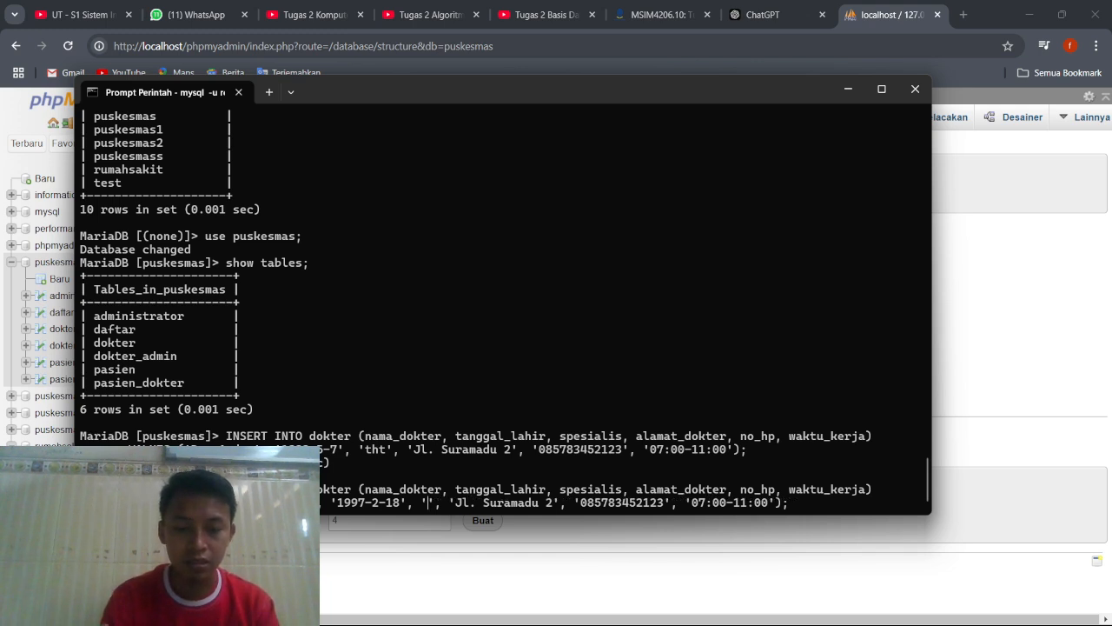
pyautogui.write('mata')
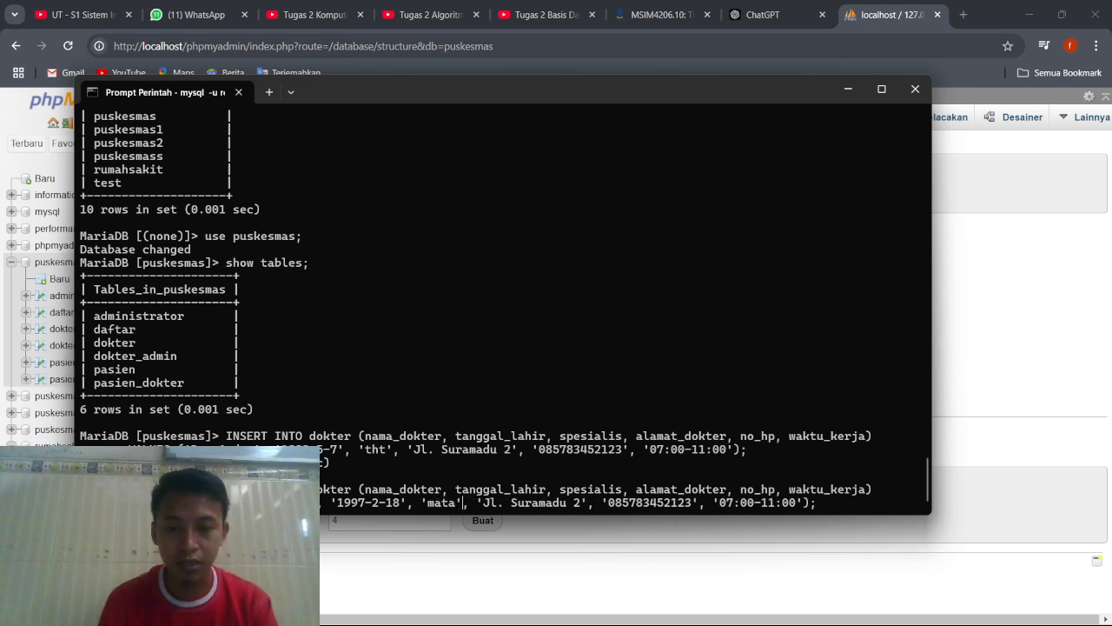
# Replace the street name and house number in the alamat_dokter value with the second doctor's address.
pyautogui.press('BackSpace')
pyautogui.press('BackSpace')
pyautogui.press('BackSpace')
pyautogui.press('BackSpace')
pyautogui.press('BackSpace')
pyautogui.press('BackSpace')
pyautogui.press('BackSpace')
pyautogui.press('BackSpace')
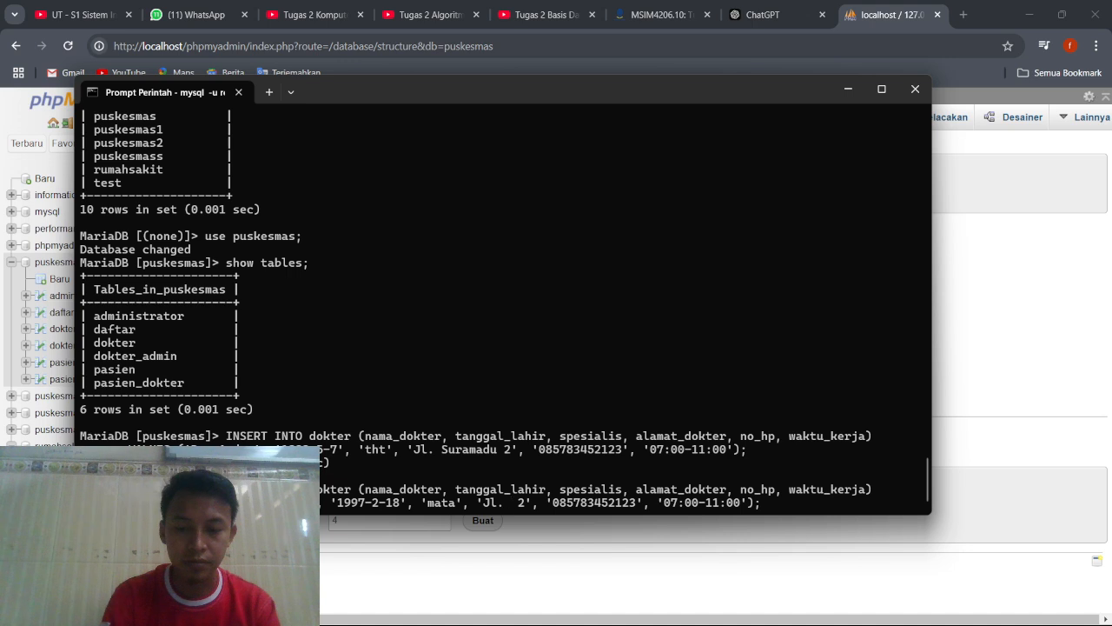
pyautogui.write('Pod')
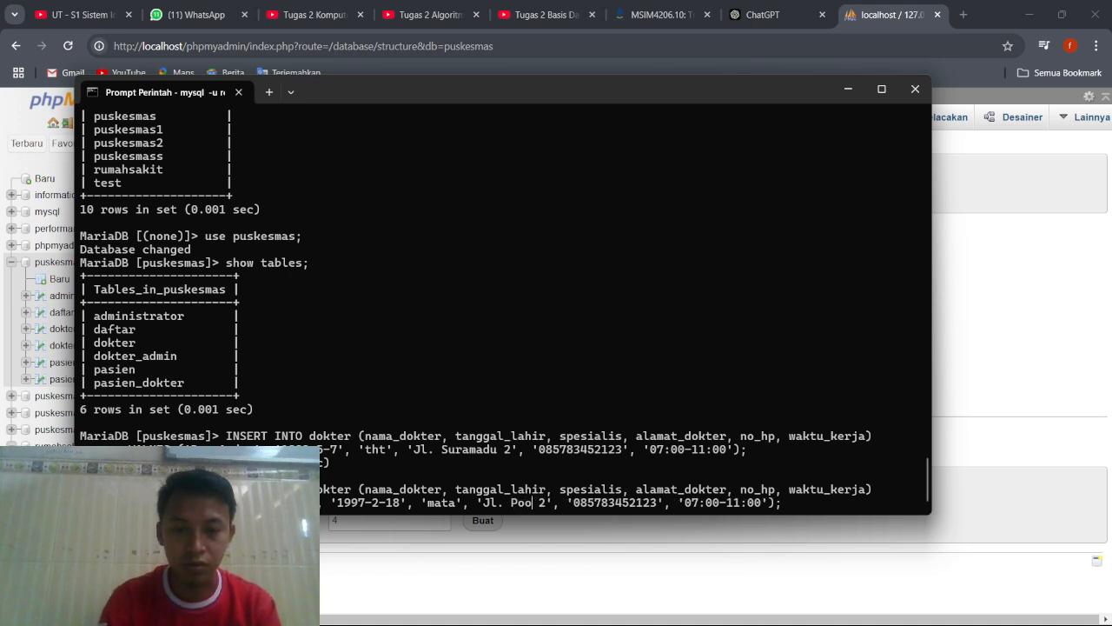
pyautogui.write('omoro')
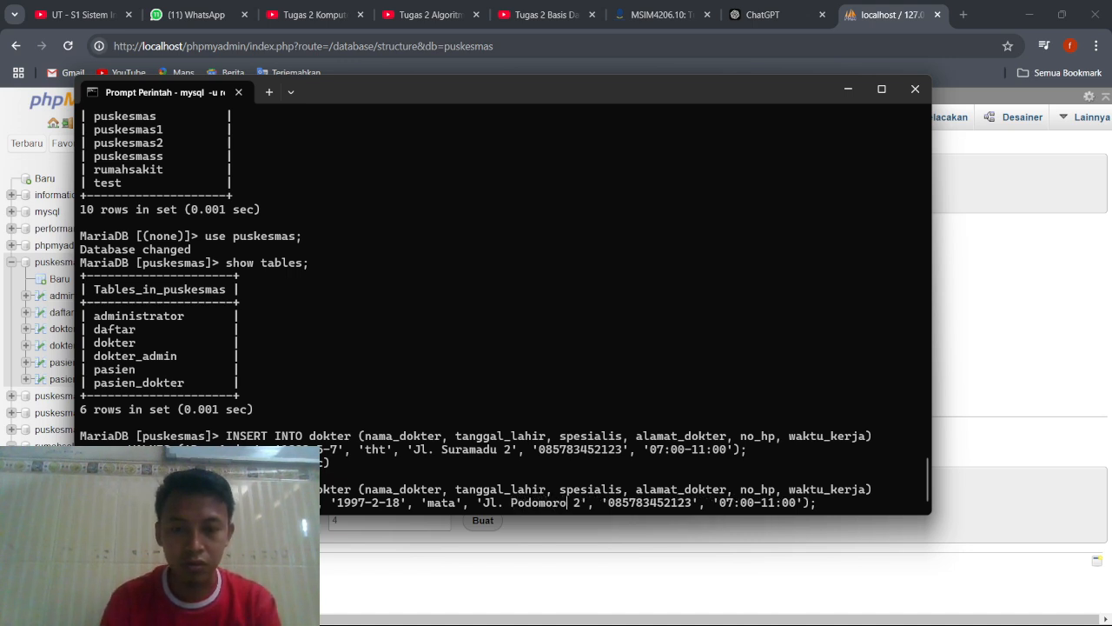
pyautogui.press('BackSpace')
pyautogui.write('1')
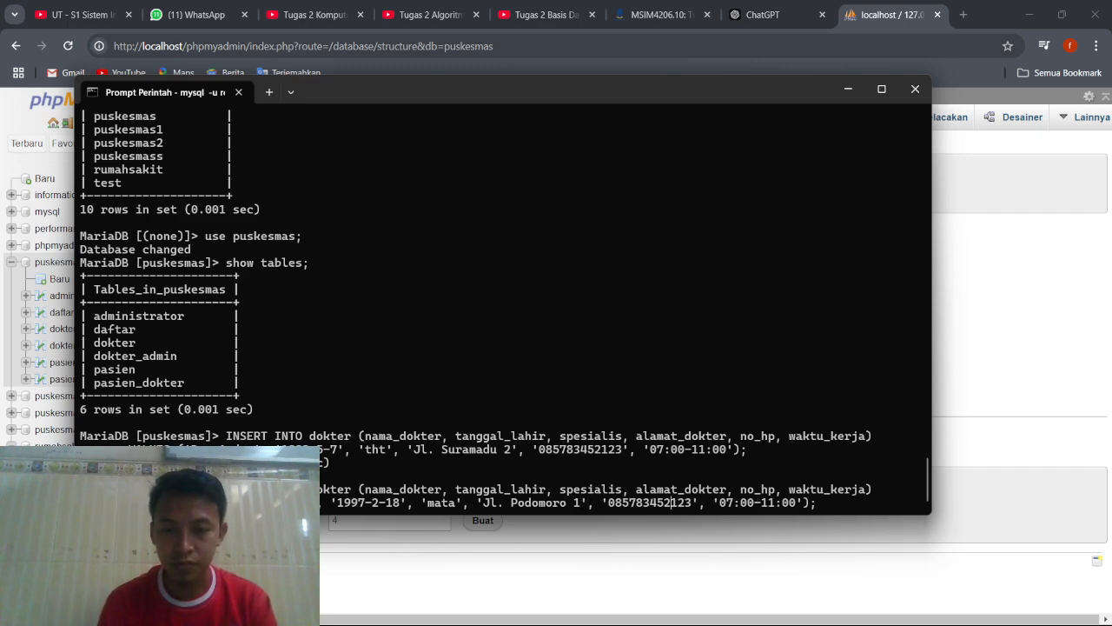
# Replace the final digits of the no_hp value to give the second doctor's phone number.
pyautogui.press('BackSpace')
pyautogui.press('BackSpace')
pyautogui.press('BackSpace')
pyautogui.press('BackSpace')
pyautogui.press('BackSpace')
pyautogui.press('BackSpace')
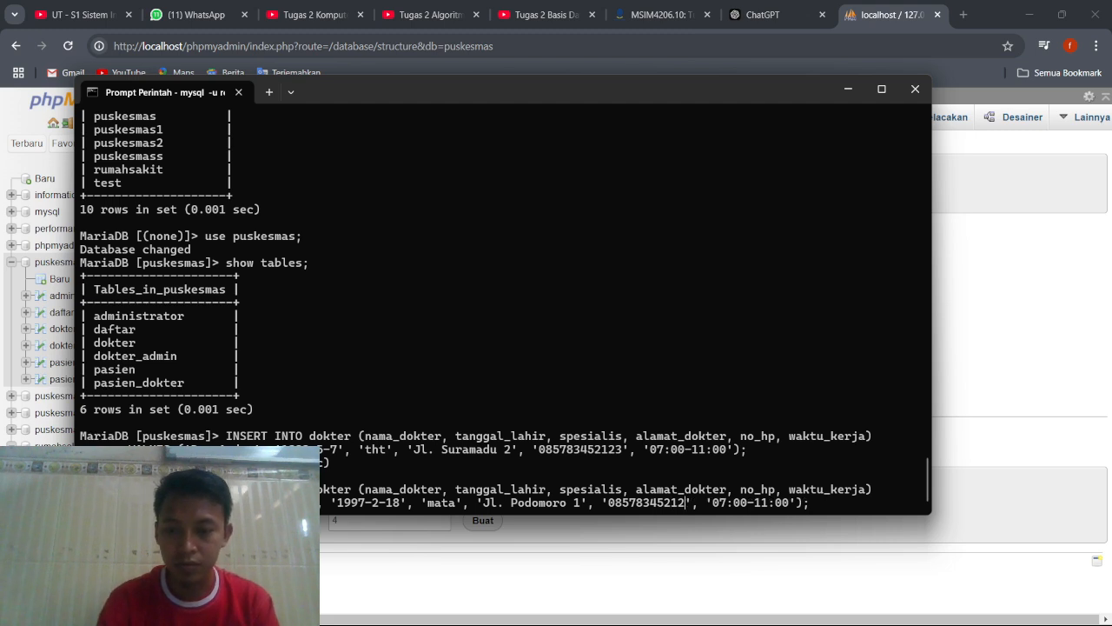
pyautogui.write('313354')
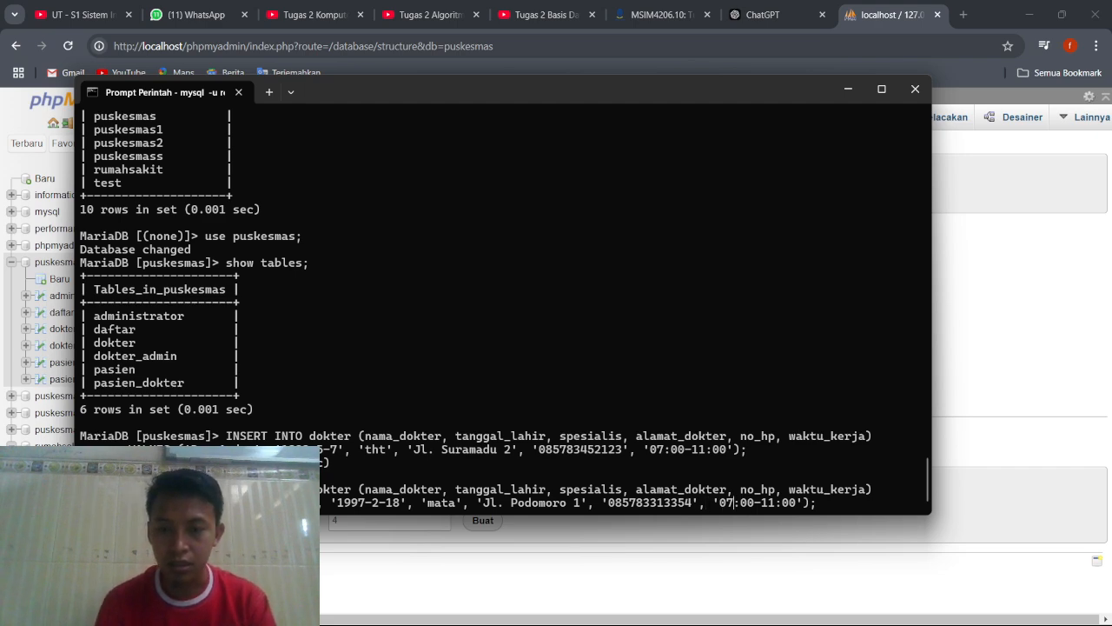
# Set the waktu_kerja value to '11:00-14:00' and try to execute the pasted dokter insert.
pyautogui.press('BackSpace')
pyautogui.press('BackSpace')
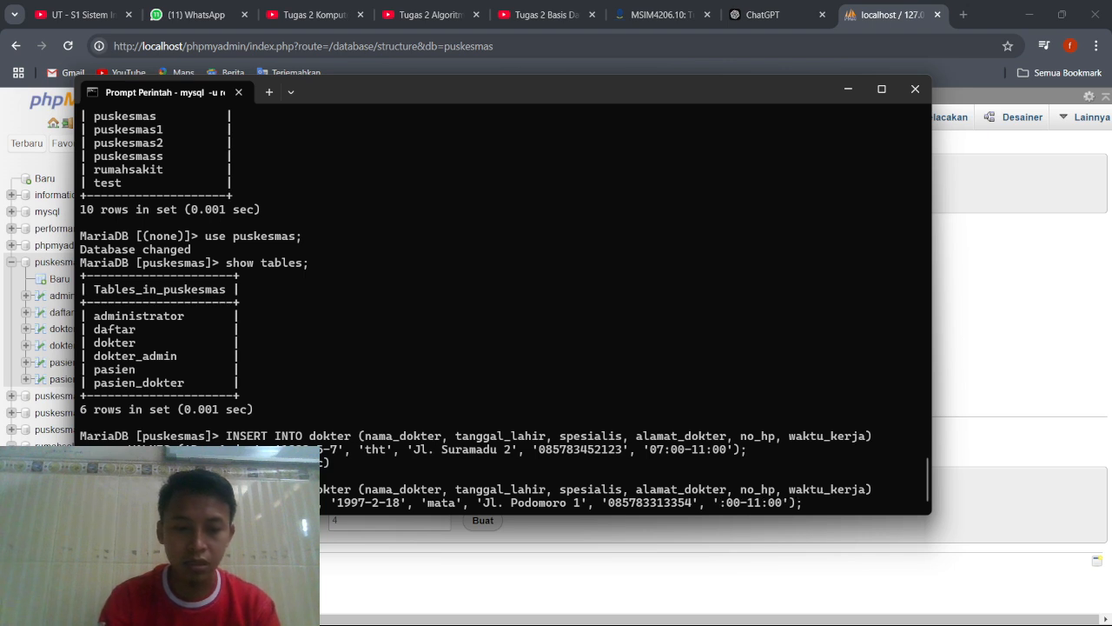
pyautogui.write('11')
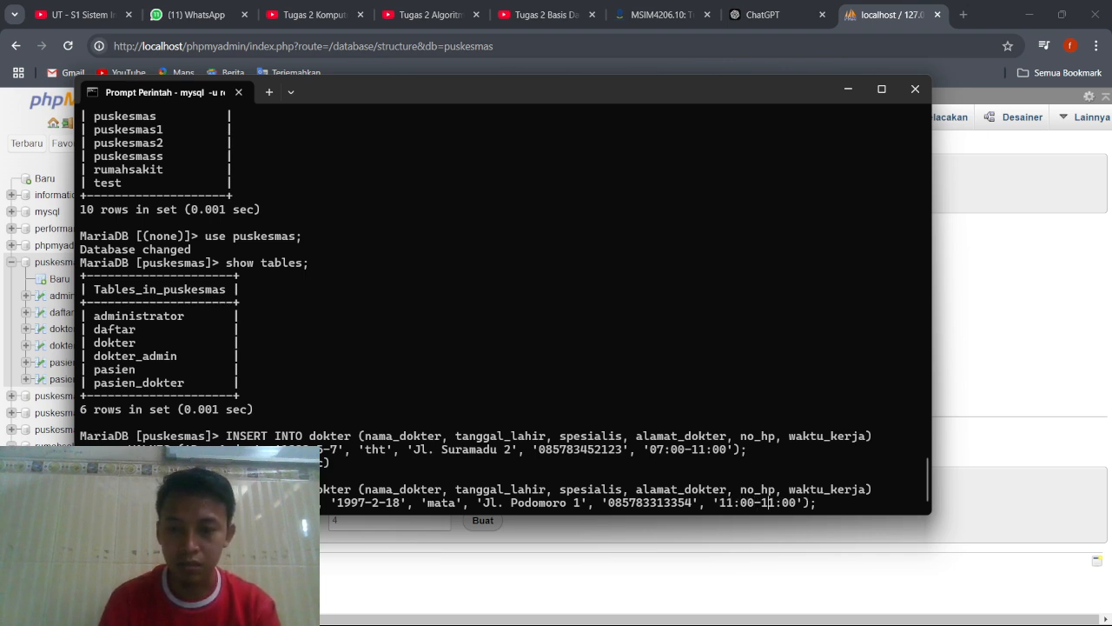
pyautogui.press('BackSpace')
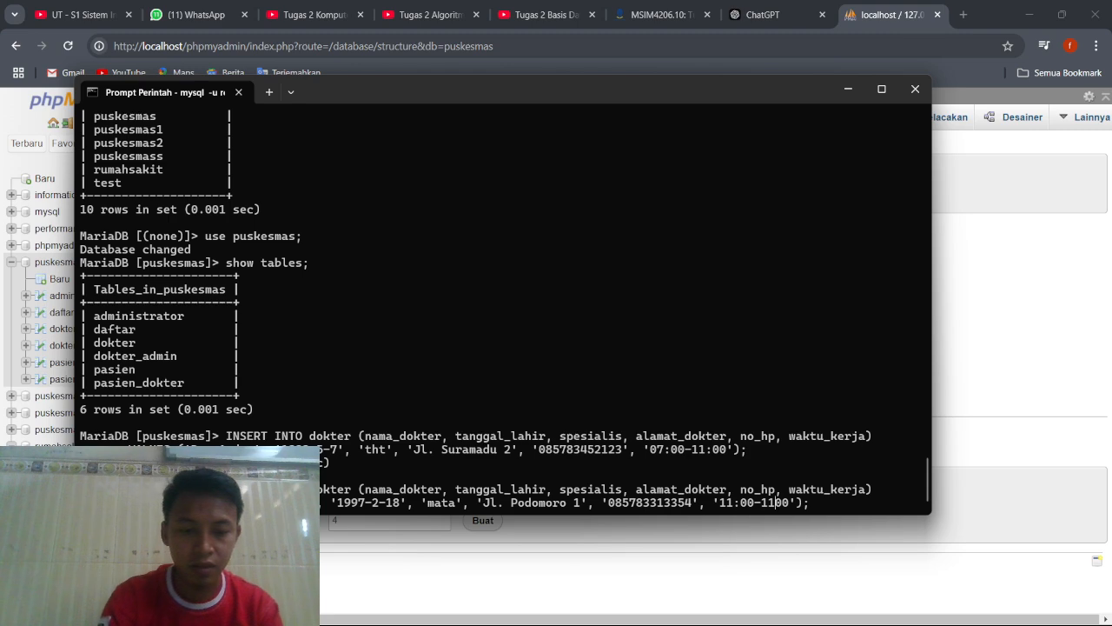
pyautogui.write('4')
pyautogui.press('BackSpace')
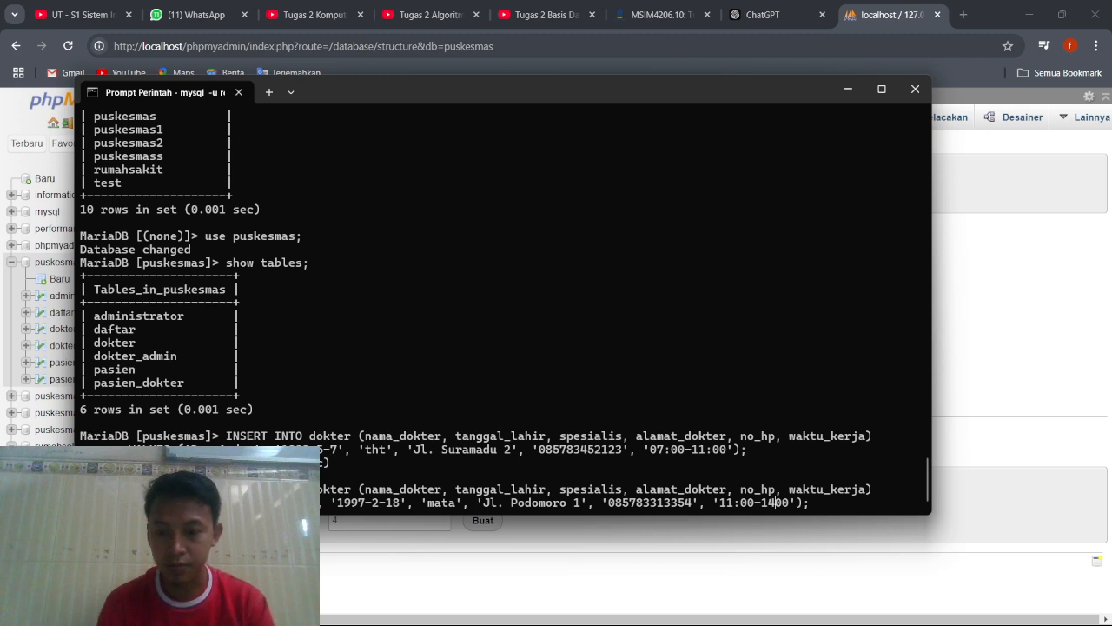
pyautogui.write(':')
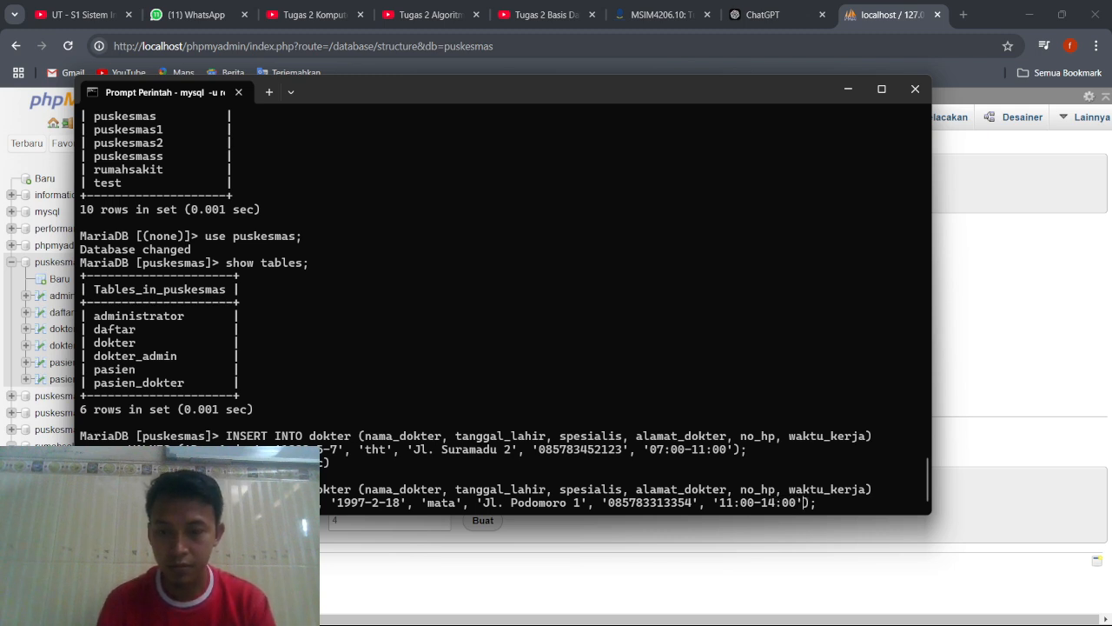
pyautogui.press('Return')
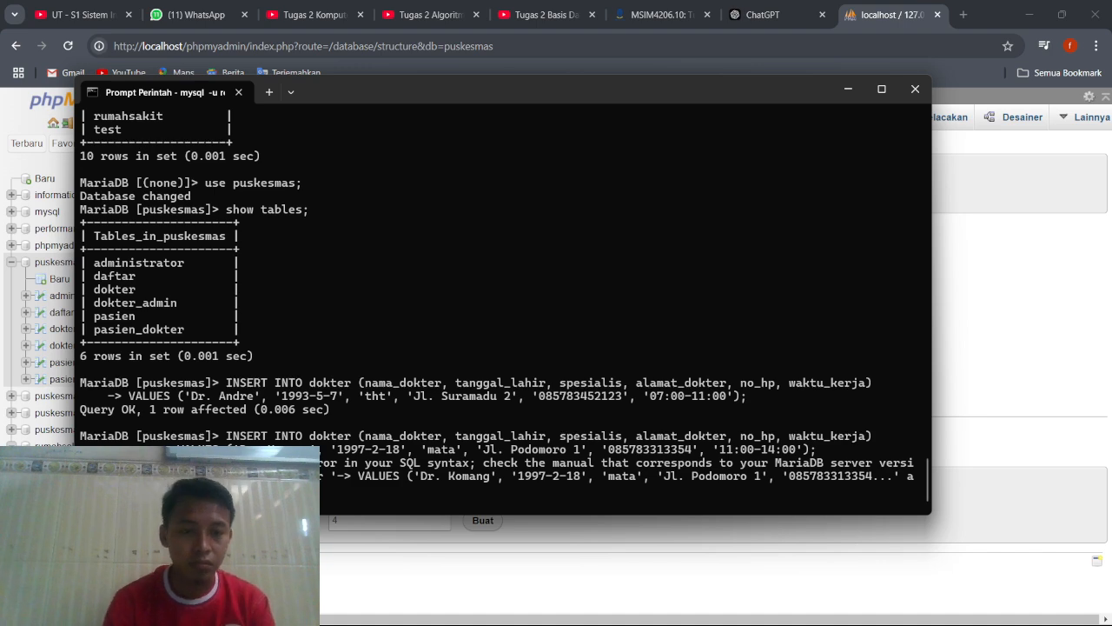
# Recall both lines of the rejected dokter insert, check through its values line, and try to execute it again.
pyautogui.press('Up')
pyautogui.press('Up')
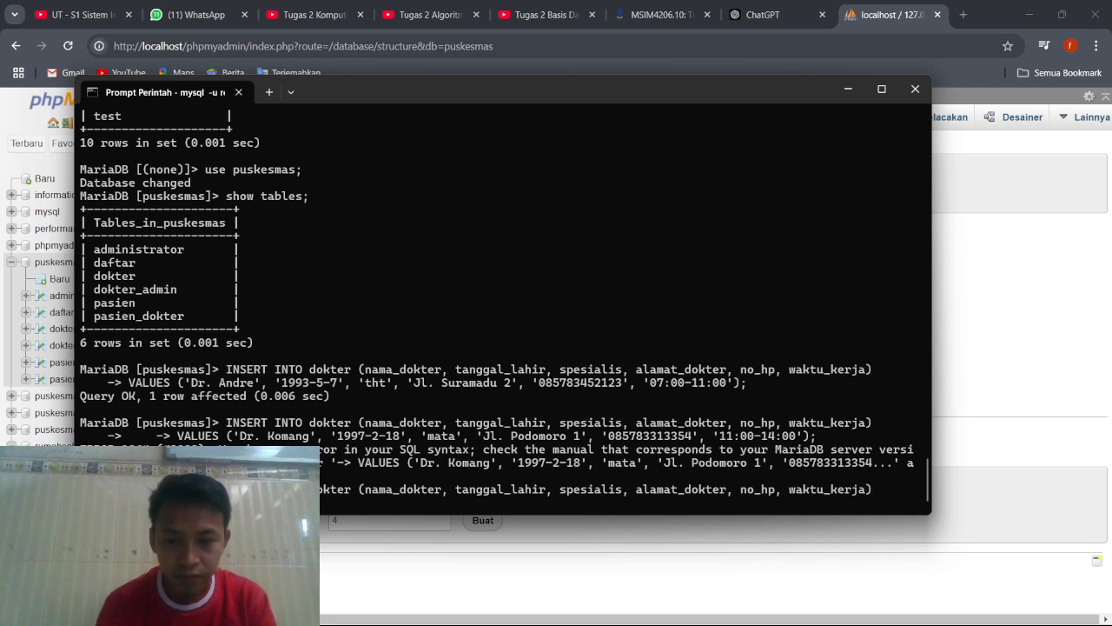
pyautogui.press('Up')
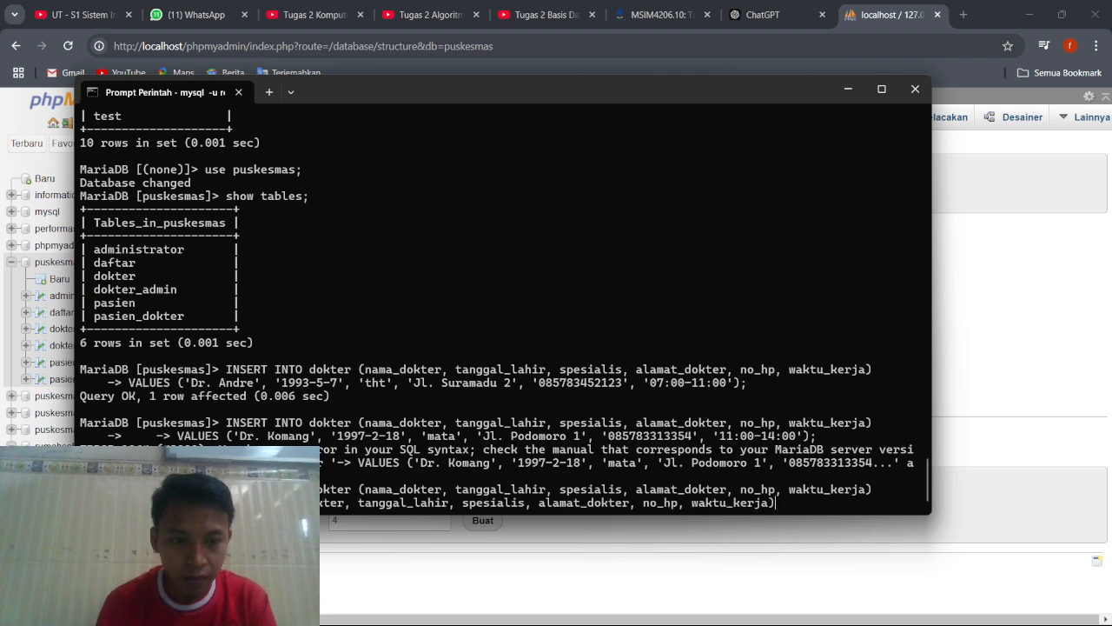
pyautogui.press('Down')
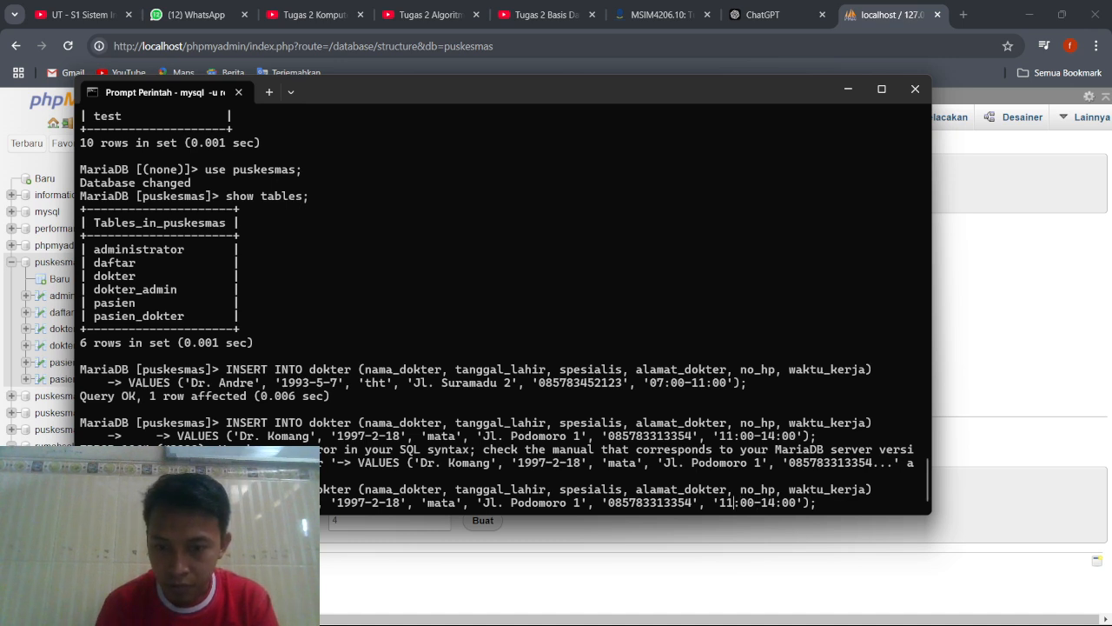
pyautogui.press('Left')
pyautogui.press('Left')
pyautogui.press('Left')
pyautogui.press('Left')
pyautogui.press('Left')
pyautogui.press('Left')
pyautogui.press('Left')
pyautogui.press('Left')
pyautogui.press('Left')
pyautogui.press('Left')
pyautogui.press('Left')
pyautogui.press('Left')
pyautogui.press('Left')
pyautogui.press('Left')
pyautogui.press('Left')
pyautogui.press('Left')
pyautogui.press('Left')
pyautogui.press('Left')
pyautogui.press('Left')
pyautogui.press('Left')
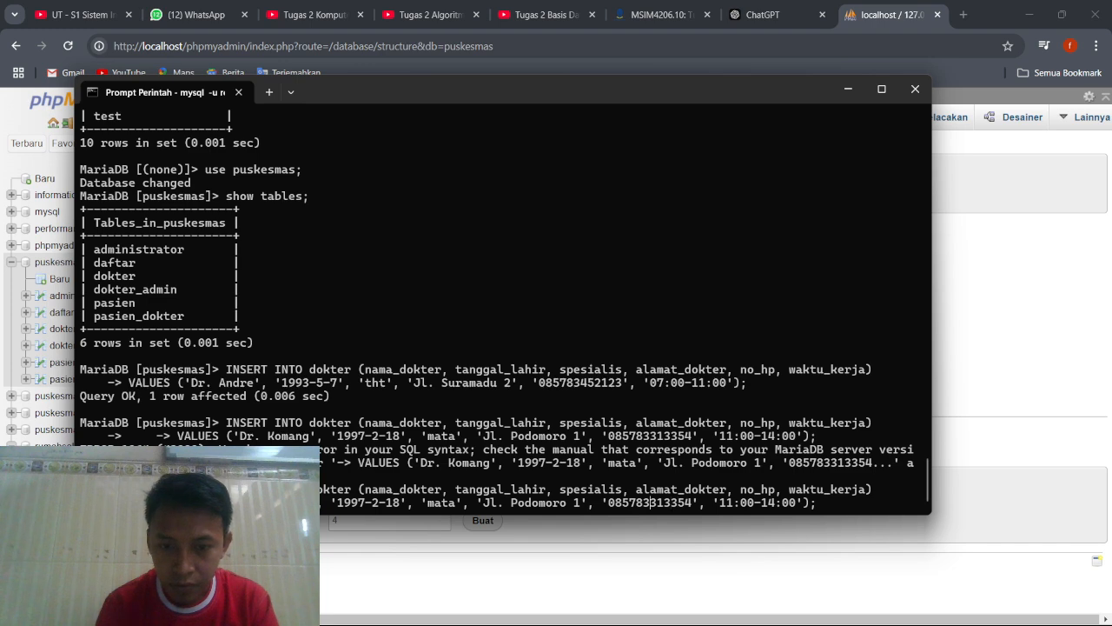
pyautogui.press('Left')
pyautogui.press('Left')
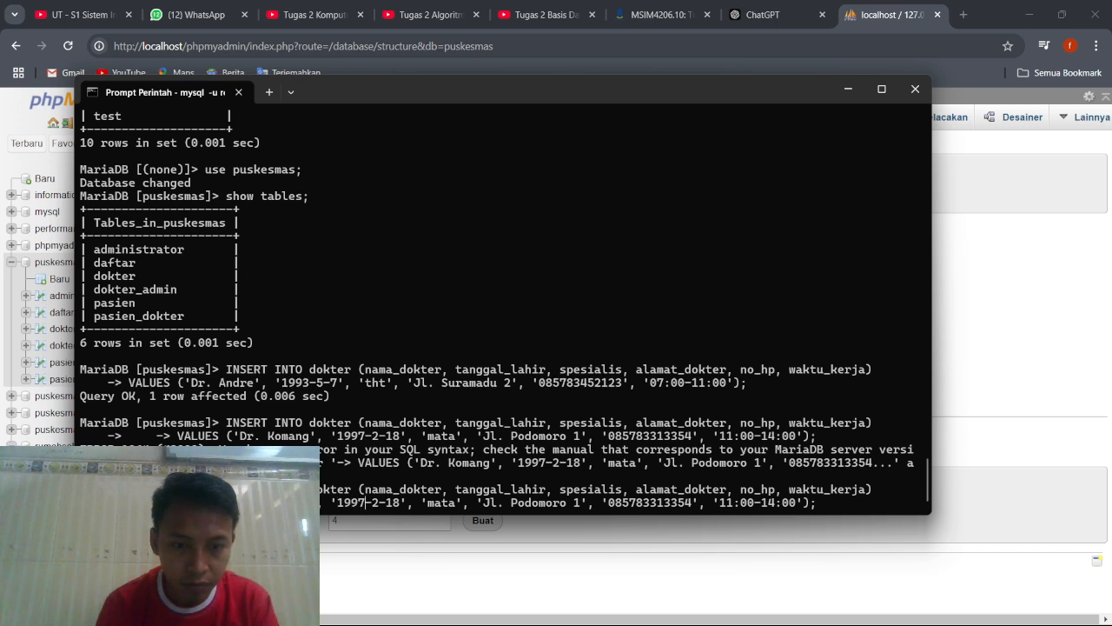
pyautogui.press('Right')
pyautogui.press('Right')
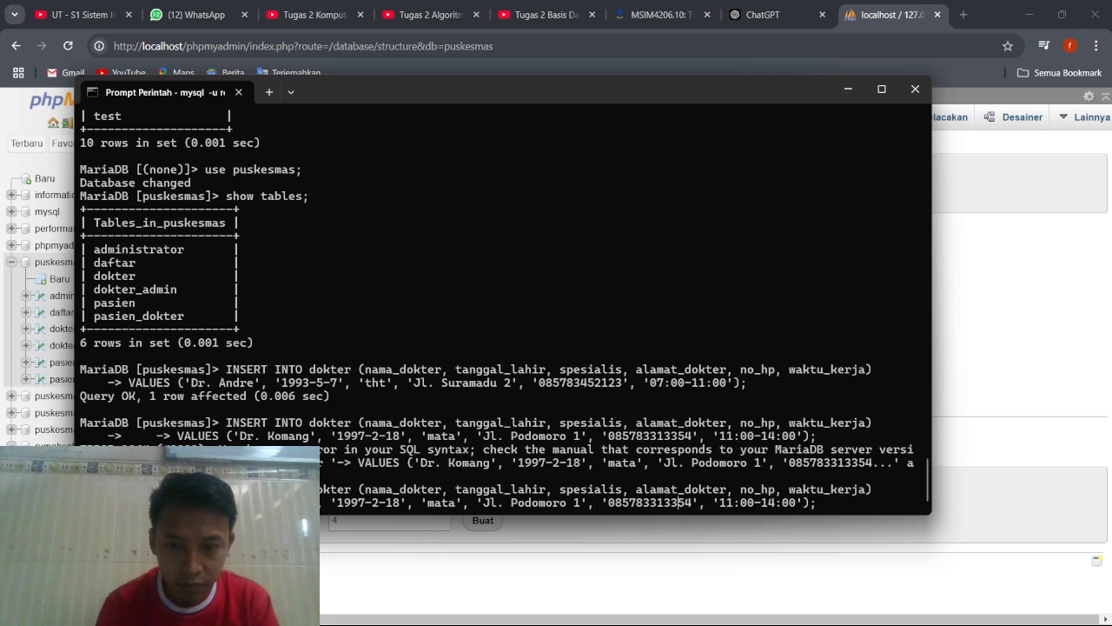
pyautogui.press('Return')
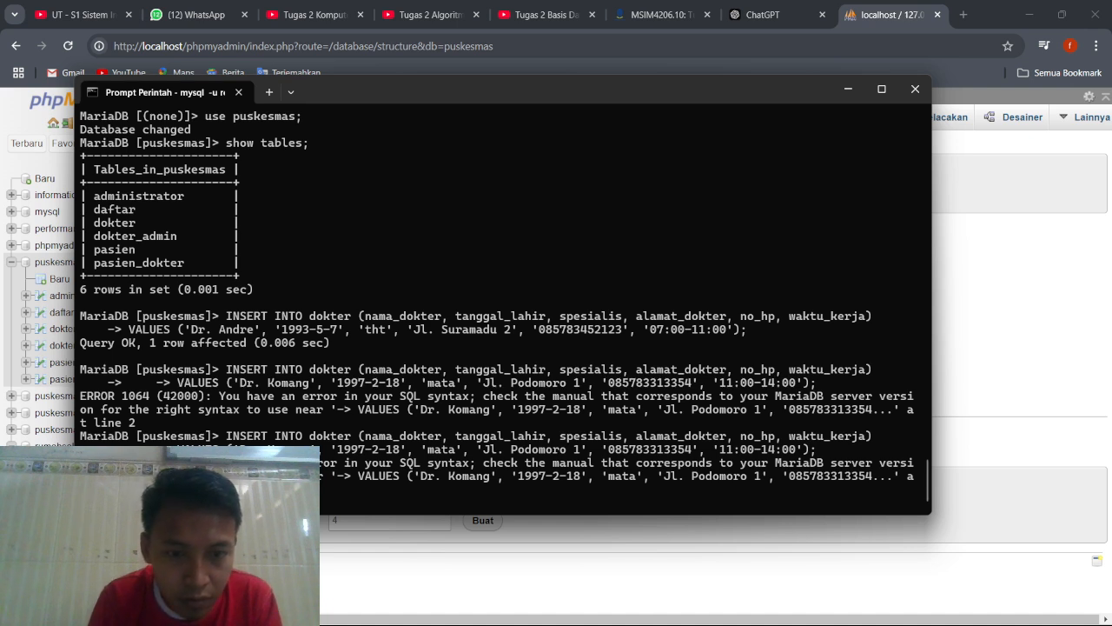
# Enter the recalled INSERT INTO dokter column line again and recall the first doctor's VALUES line beneath it.
pyautogui.press('Up')
pyautogui.press('Up')
pyautogui.press('Up')
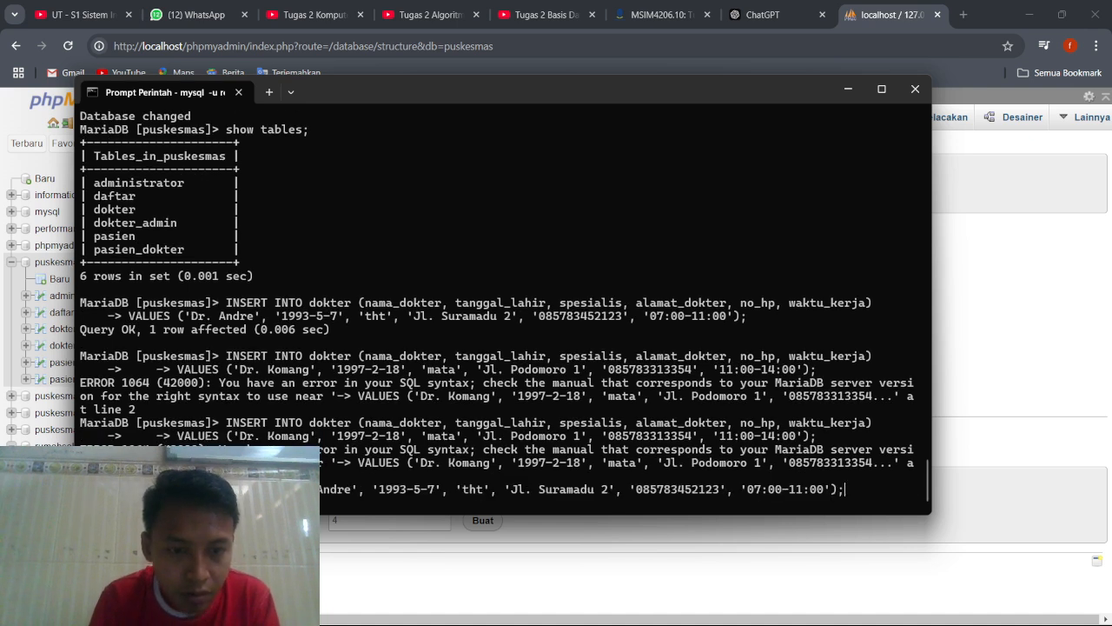
pyautogui.press('Up')
pyautogui.press('Down')
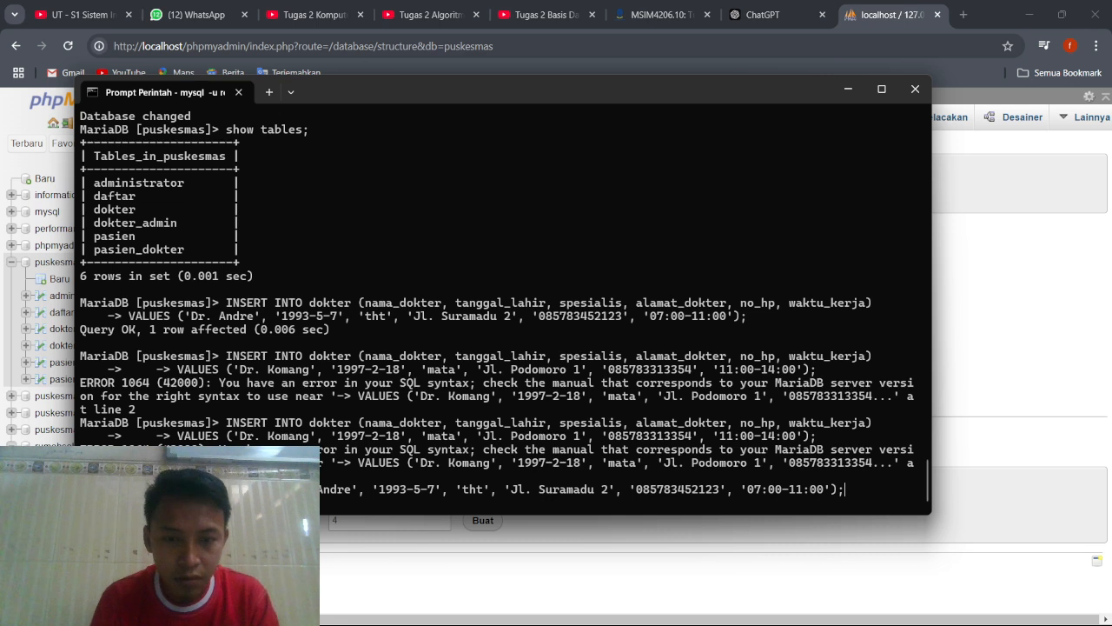
pyautogui.press('Up')
pyautogui.press('Up')
pyautogui.press('Up')
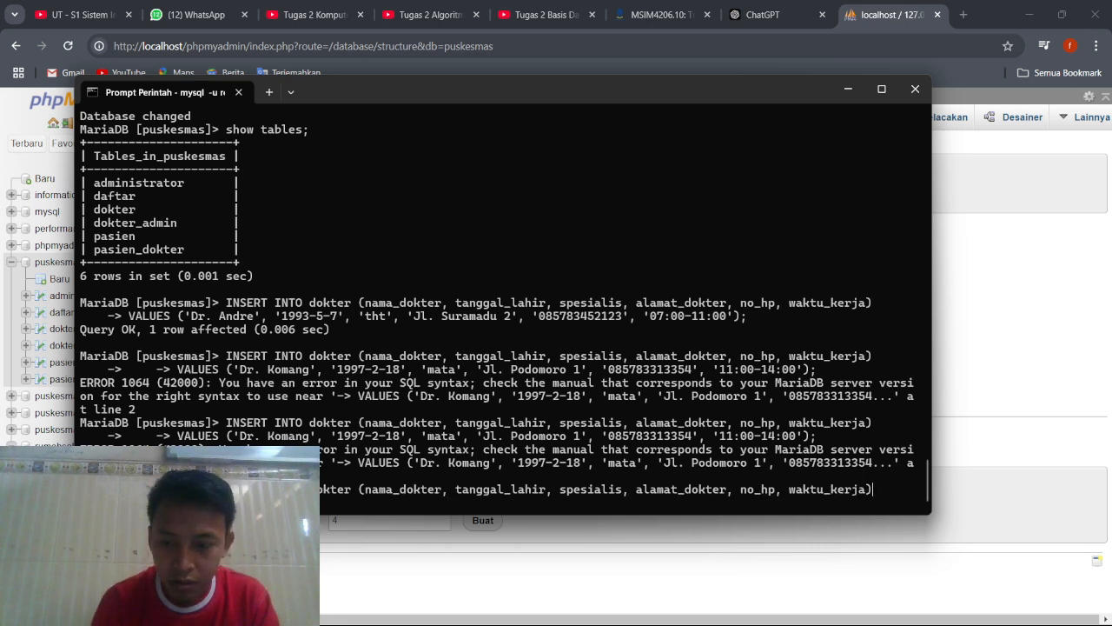
pyautogui.press('Return')
pyautogui.press('Up')
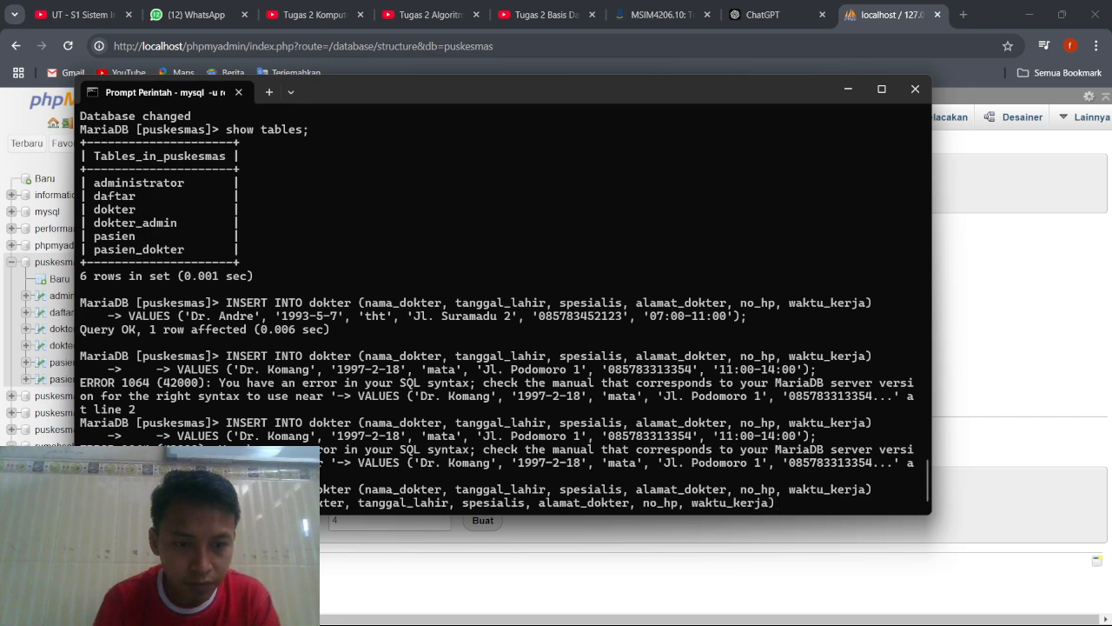
pyautogui.press('Up')
pyautogui.press('Up')
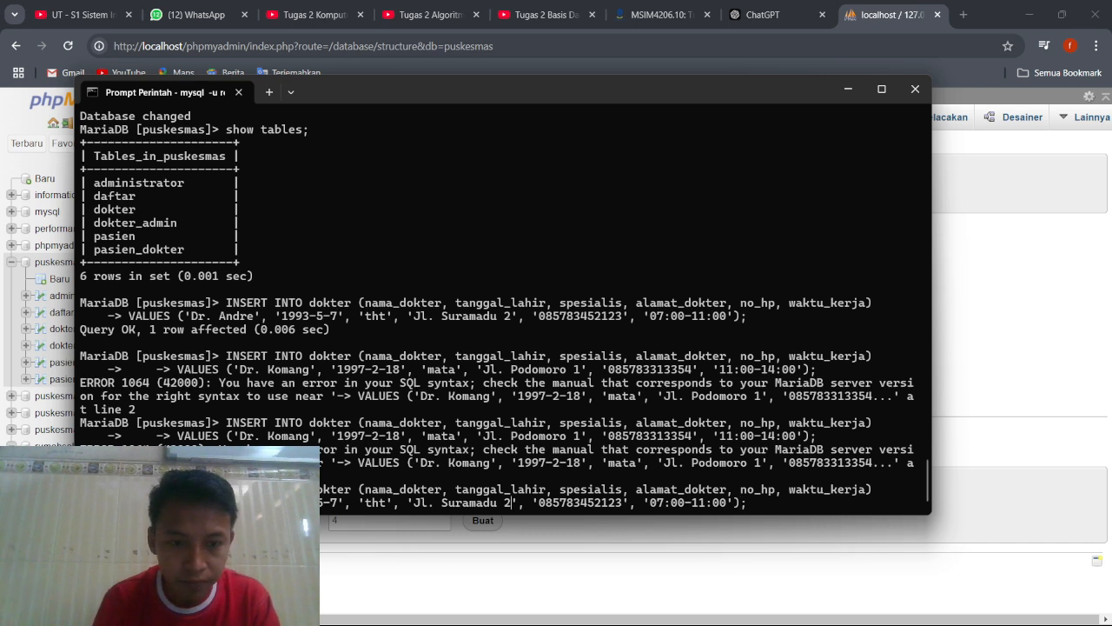
# Change the specialty in the recalled VALUES line from the first doctor's insert to 'mata'.
pyautogui.press('BackSpace')
pyautogui.press('BackSpace')
pyautogui.press('BackSpace')
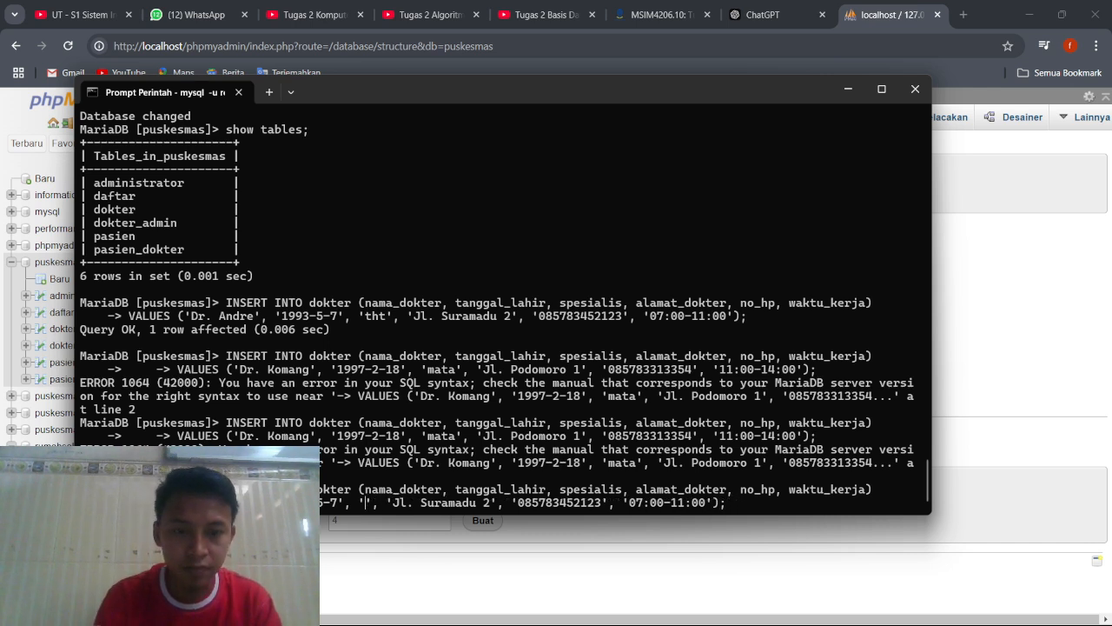
pyautogui.write('mata')
# Replace the first doctor's name in the recalled VALUES line with the second doctor's name.
pyautogui.press('Left')
pyautogui.press('Left')
pyautogui.press('Left')
pyautogui.press('Left')
pyautogui.press('Left')
pyautogui.press('Left')
pyautogui.press('Left')
pyautogui.press('Left')
pyautogui.press('Left')
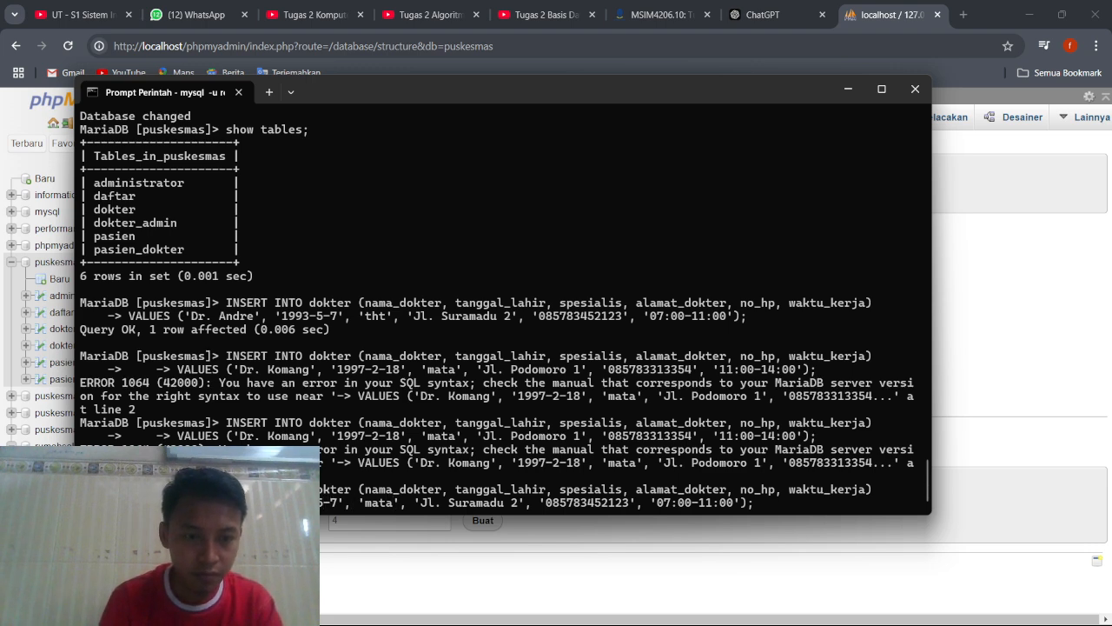
pyautogui.press('BackSpace')
pyautogui.press('BackSpace')
pyautogui.press('BackSpace')
pyautogui.press('BackSpace')
pyautogui.press('BackSpace')
pyautogui.write('7')
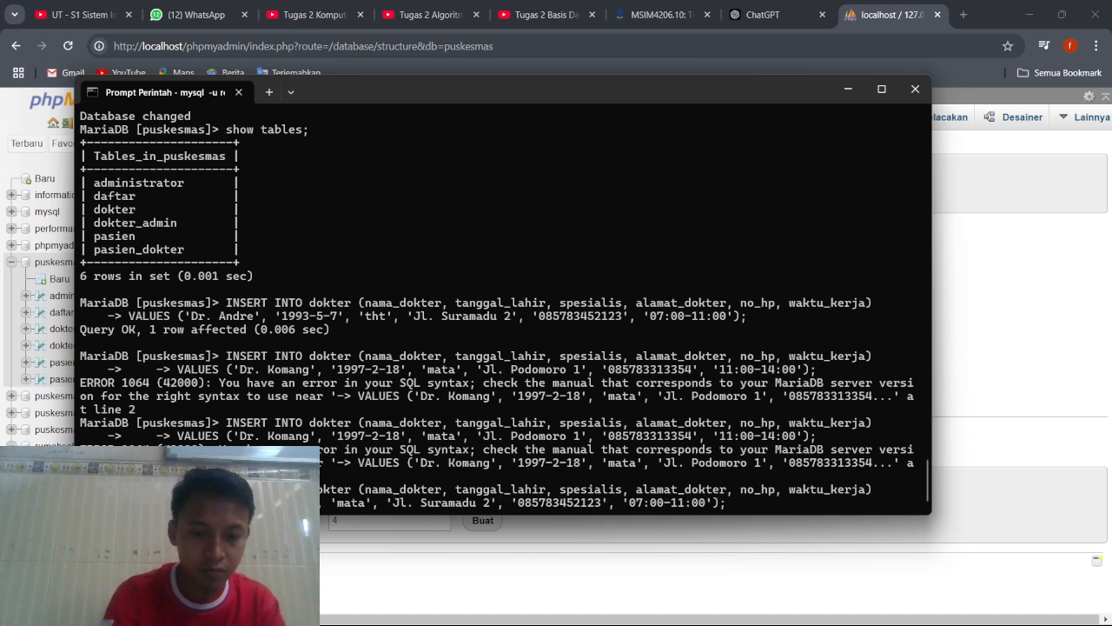
pyautogui.write('-2-')
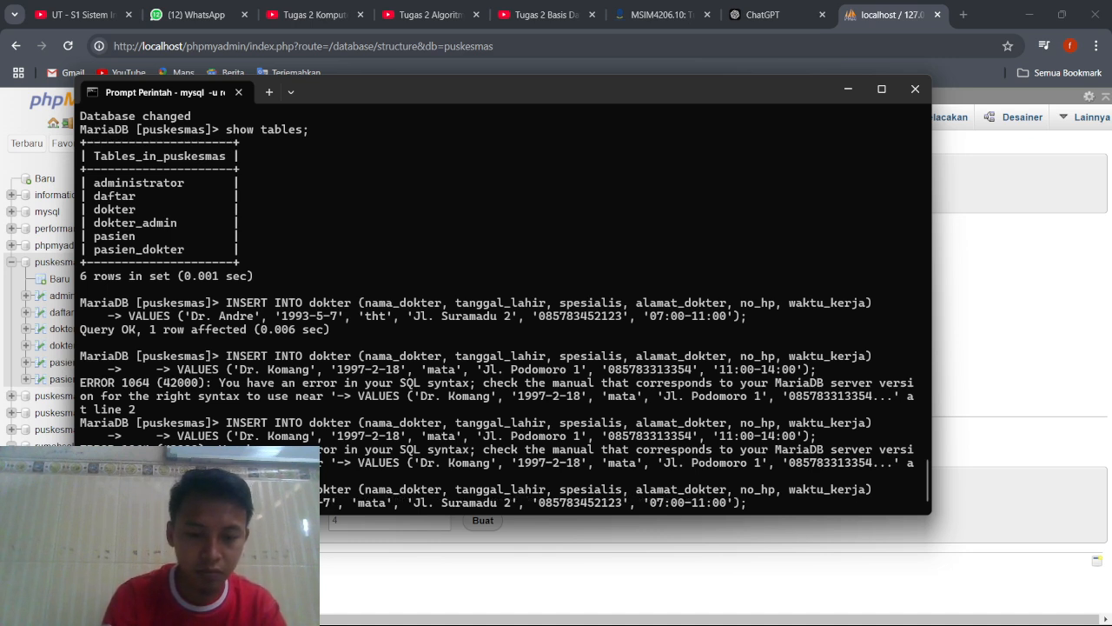
pyautogui.write('5')
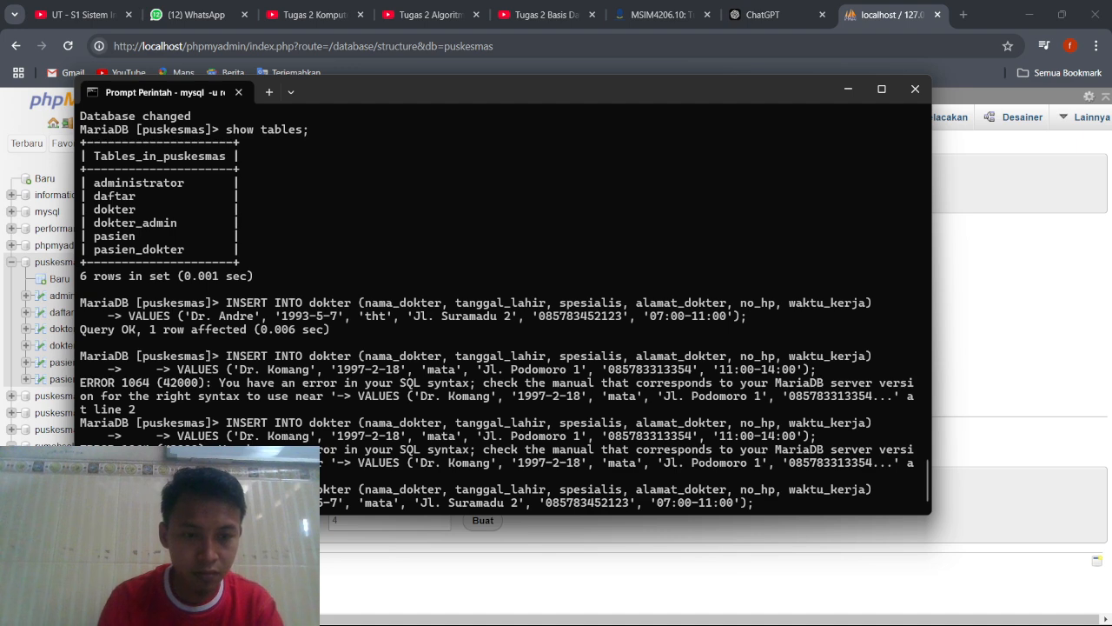
pyautogui.press('BackSpace')
pyautogui.press('BackSpace')
pyautogui.write('3-5-')
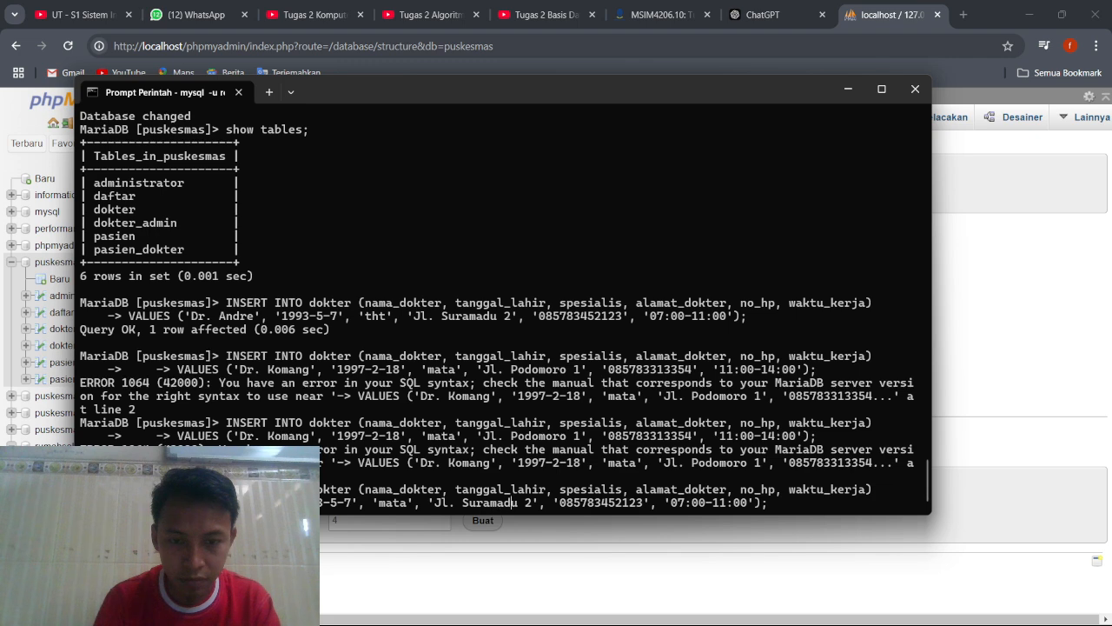
# Change the street name in the alamat_dokter value of the recalled VALUES line to the second doctor's street.
pyautogui.press('BackSpace')
pyautogui.press('BackSpace')
pyautogui.press('BackSpace')
pyautogui.press('BackSpace')
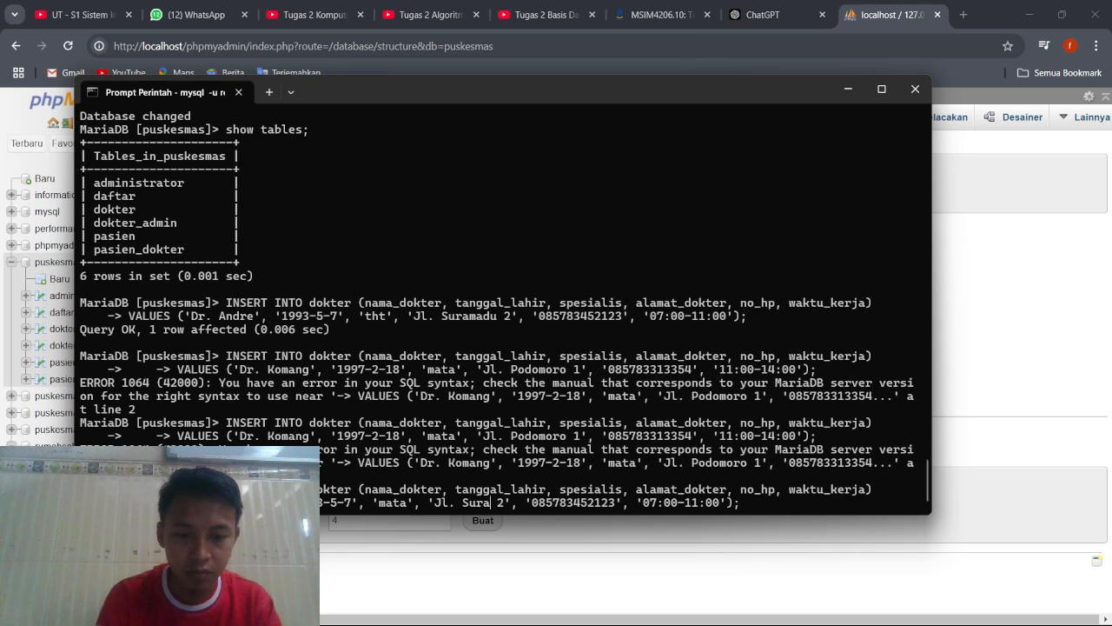
pyautogui.write('mana')
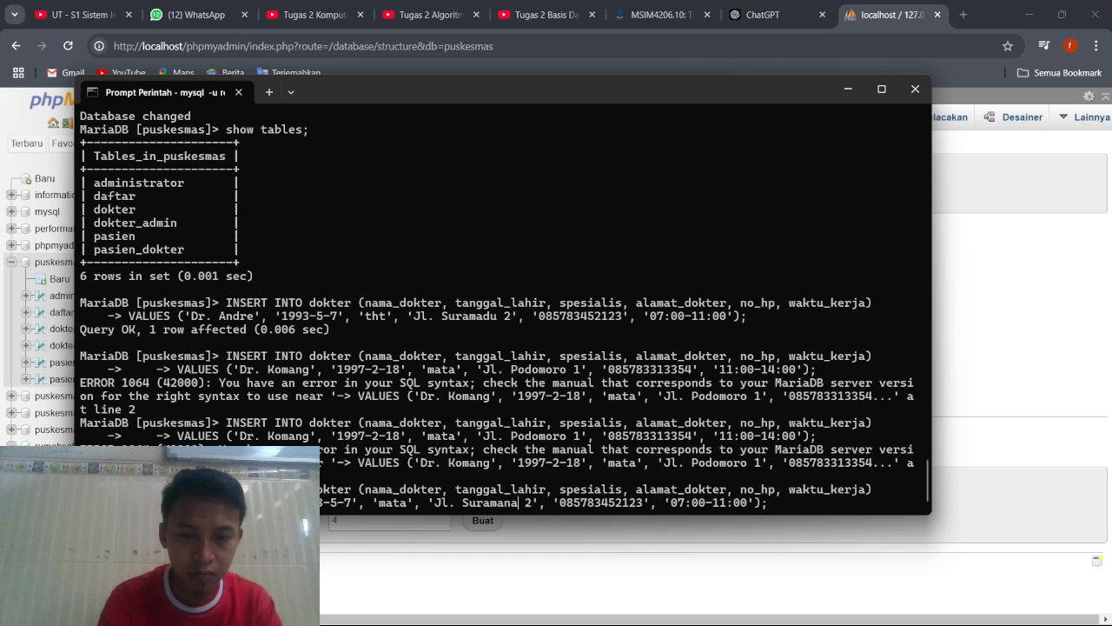
# Replace the no_hp value in the VALUES line with the second doctor's phone number.
pyautogui.press('Right')
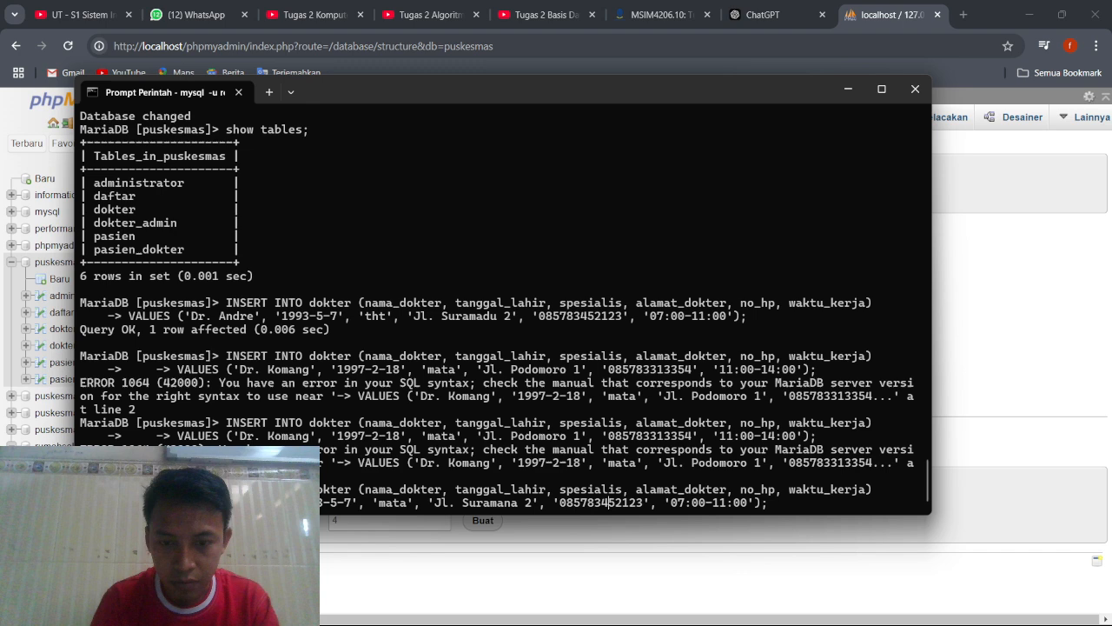
pyautogui.press('Right')
pyautogui.press('Right')
pyautogui.press('BackSpace')
pyautogui.press('BackSpace')
pyautogui.press('BackSpace')
pyautogui.press('BackSpace')
pyautogui.press('BackSpace')
pyautogui.press('BackSpace')
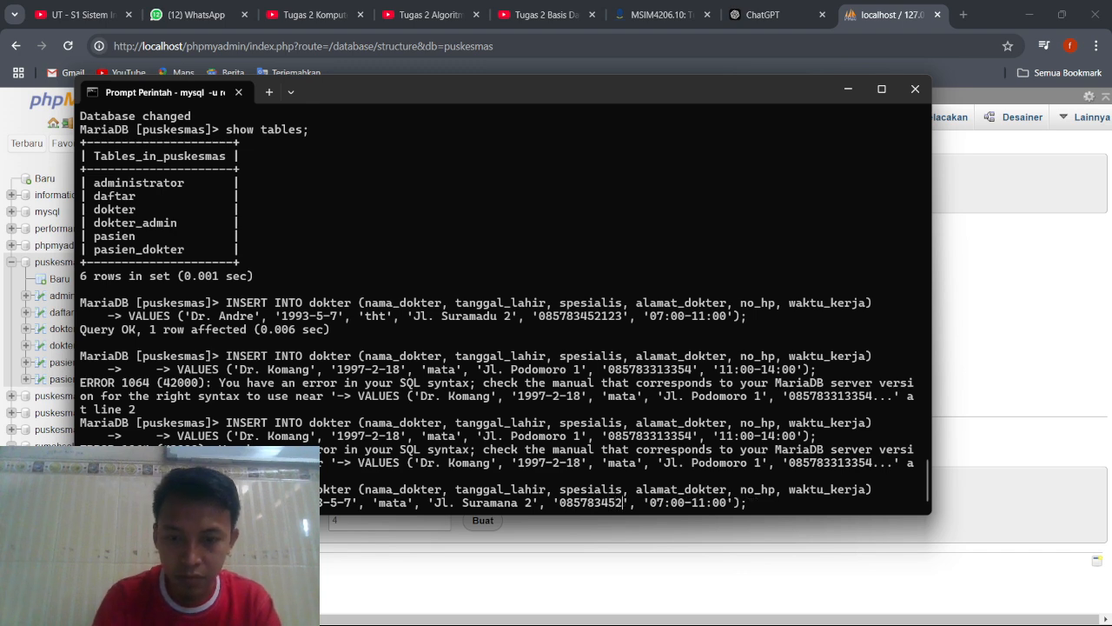
pyautogui.press('BackSpace')
pyautogui.press('BackSpace')
pyautogui.press('BackSpace')
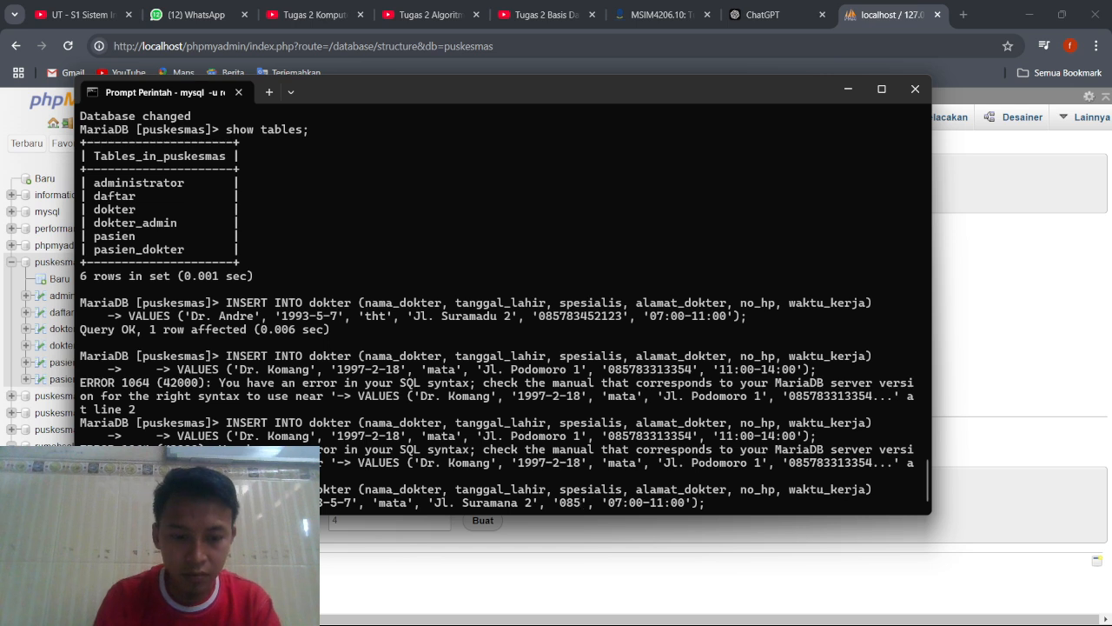
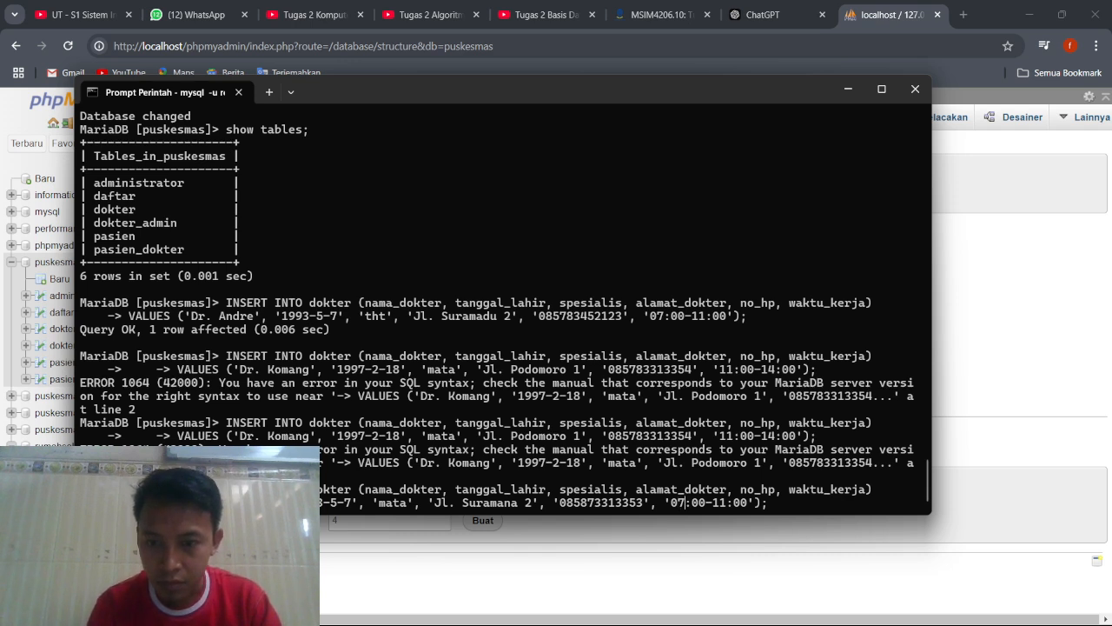
# Set the waktu_kerja value in the edited VALUES line to '11:00-14:00' and execute the dokter insert.
pyautogui.press('BackSpace')
pyautogui.write('1')
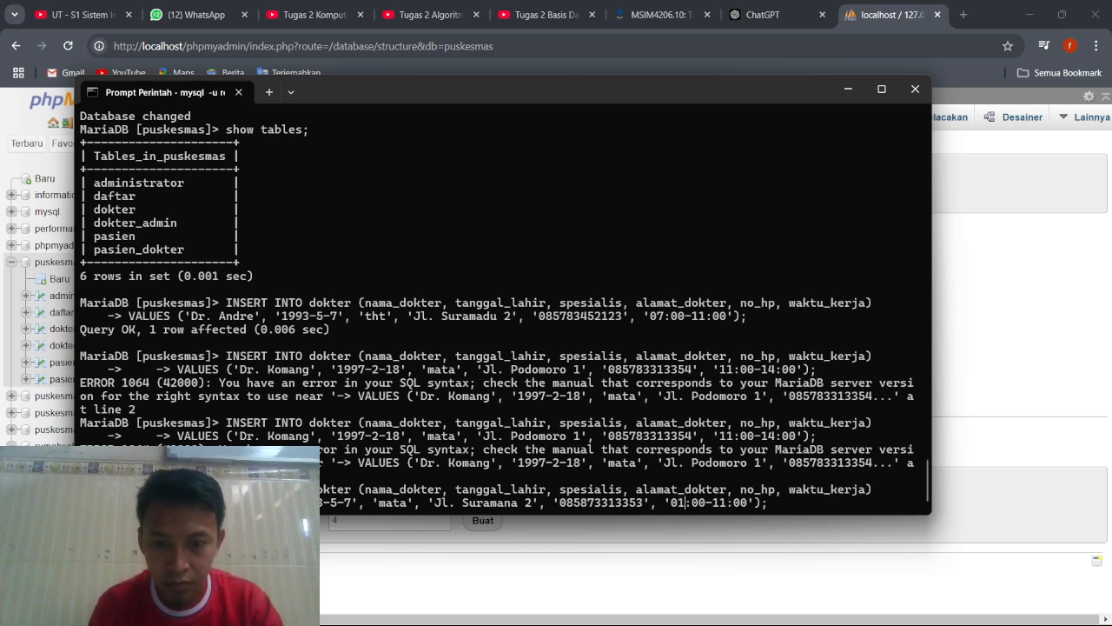
pyautogui.press('BackSpace')
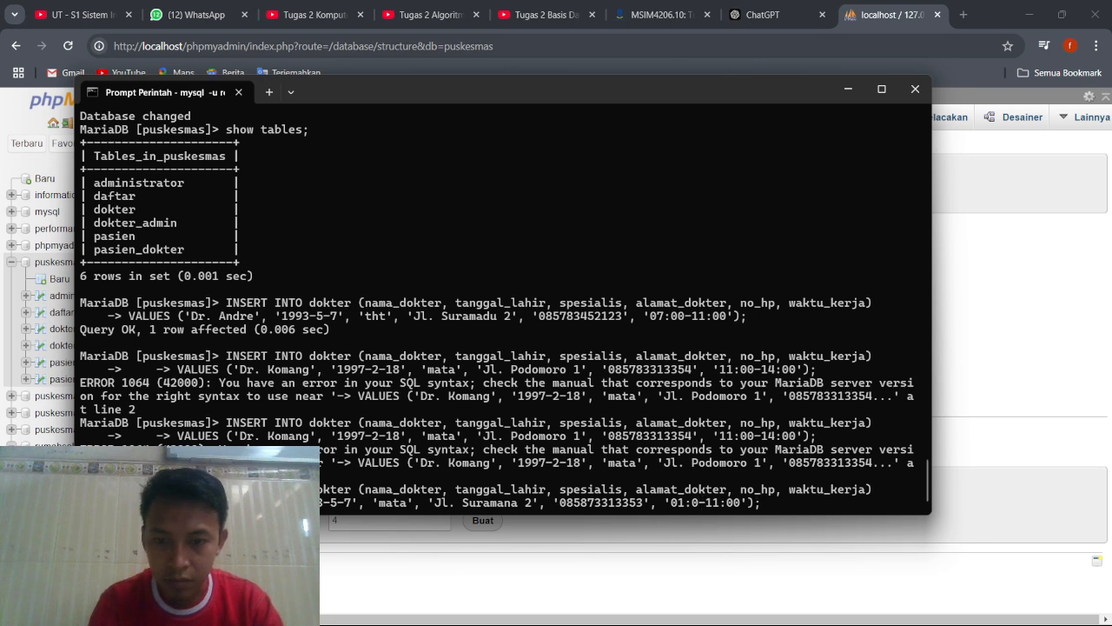
pyautogui.press('BackSpace')
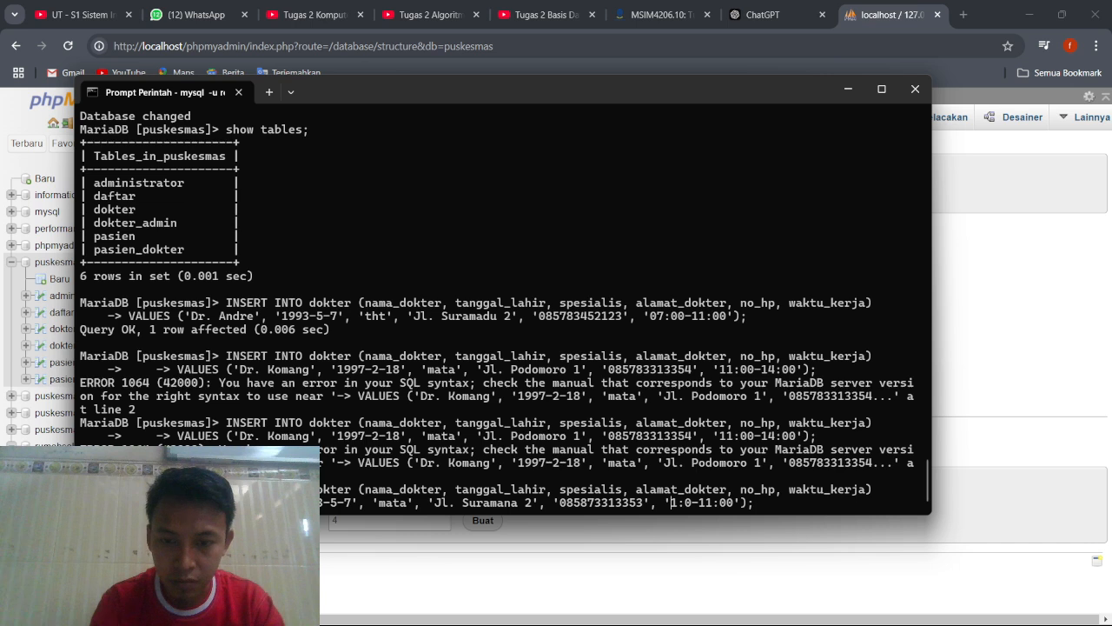
pyautogui.write('1:0')
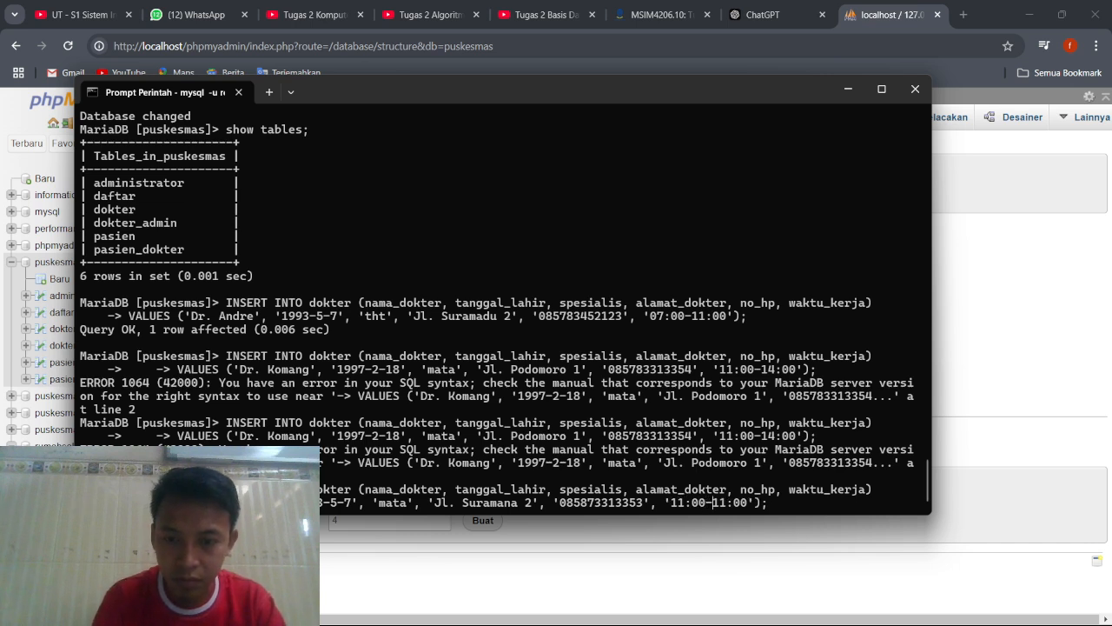
pyautogui.press('BackSpace')
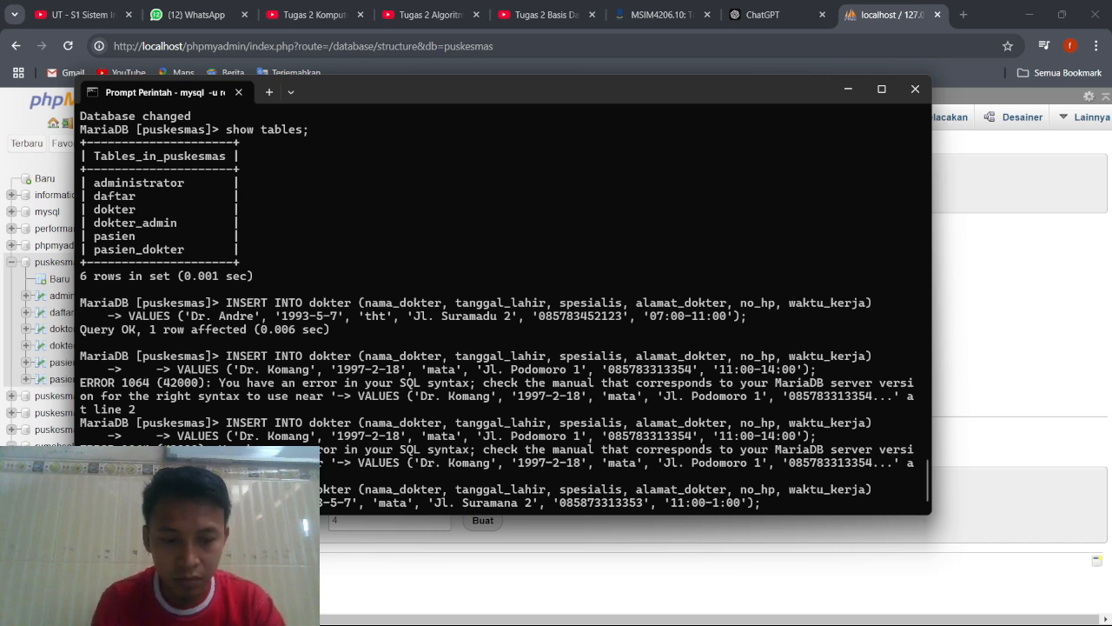
pyautogui.write('4')
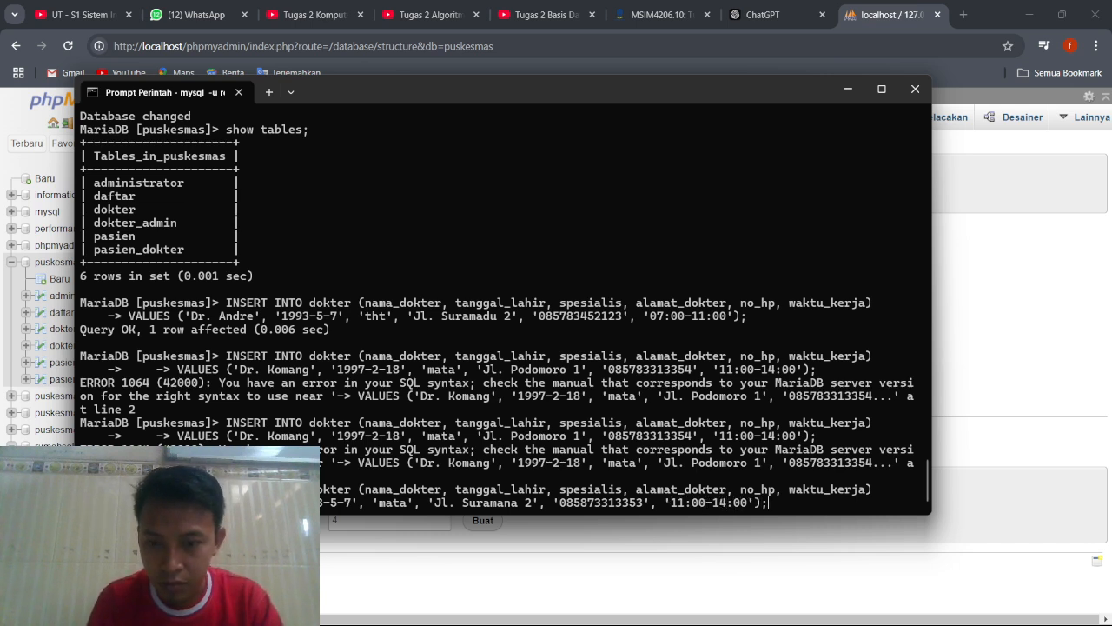
pyautogui.press('Return')
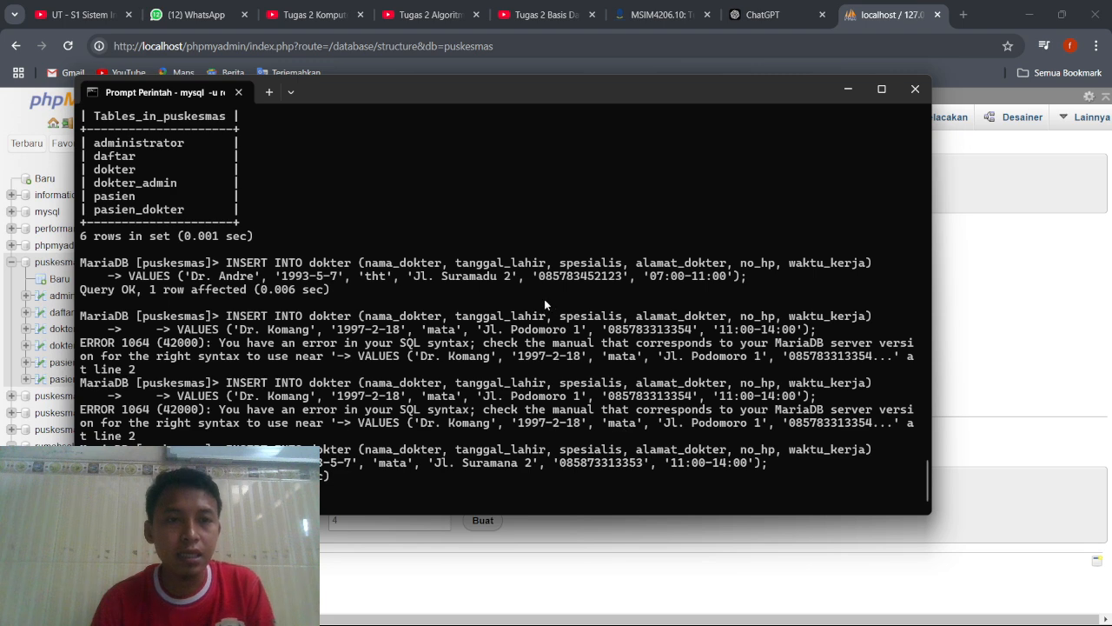
# Switch to phpMyAdmin, reload the puskesmas structure, and browse the dokter table to check the inserted rows.
pyautogui.click(849, 91)
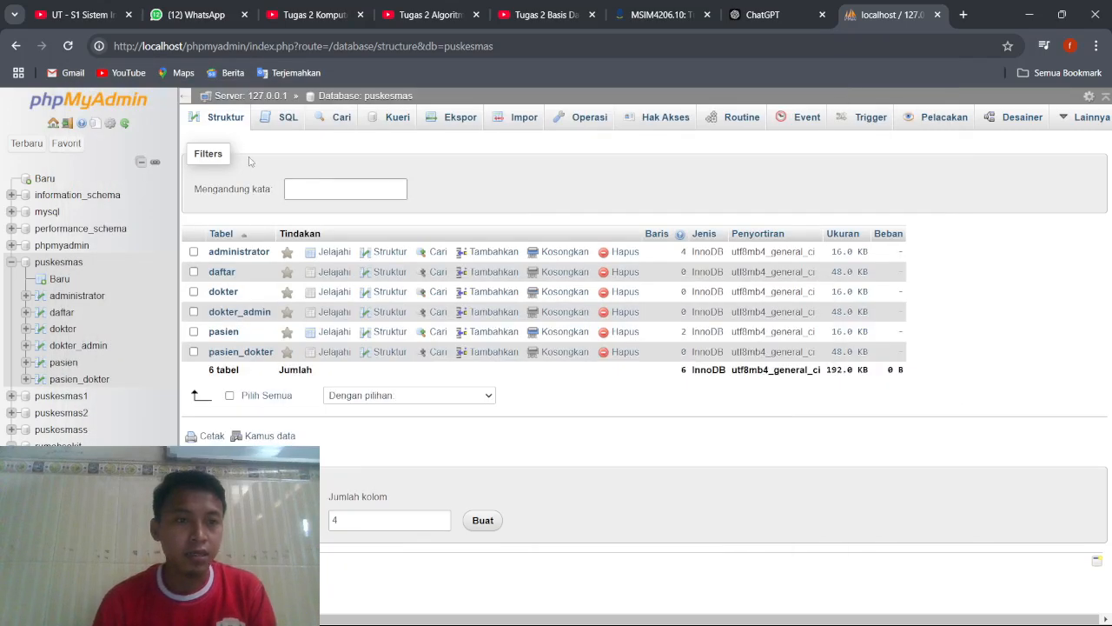
pyautogui.click(67, 46)
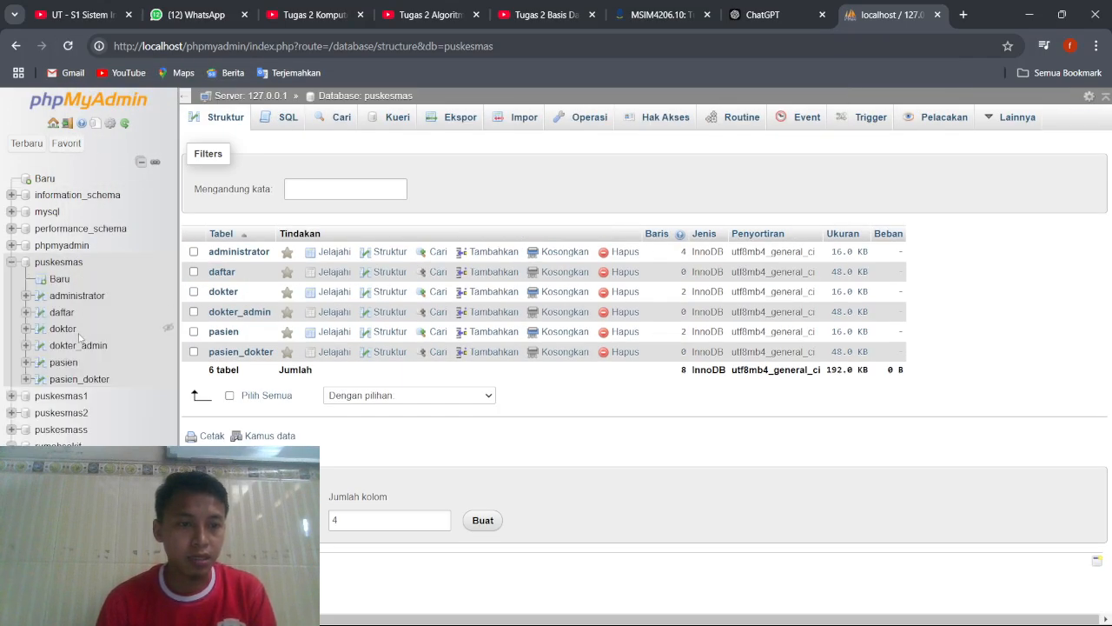
pyautogui.click(70, 334)
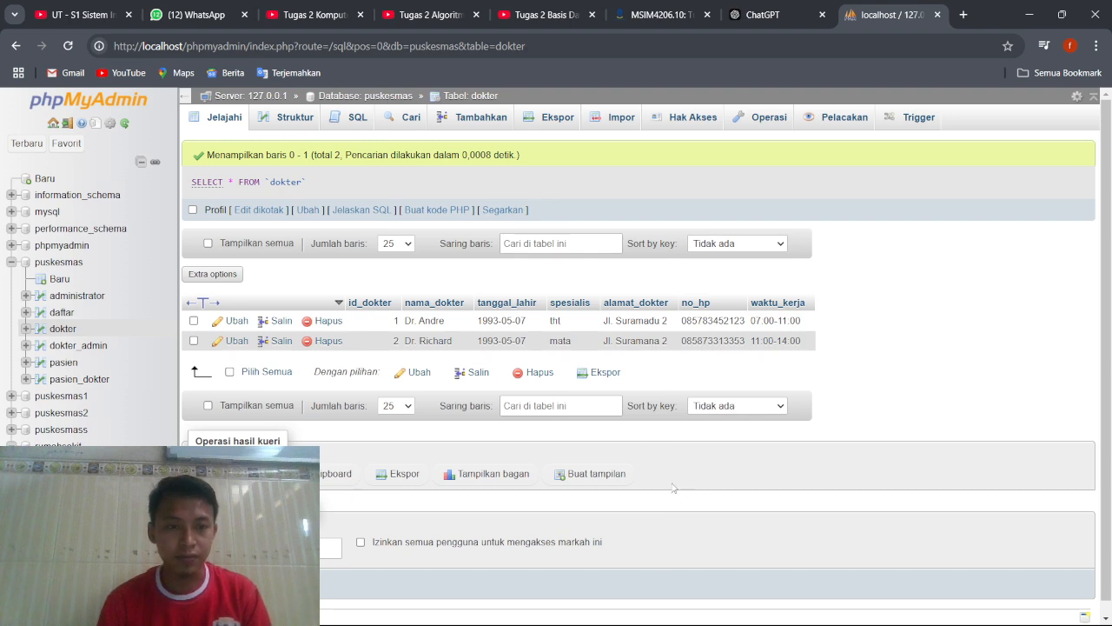
# Check the prepared INSERT statements in Notepad and return to the puskesmas table overview in phpMyAdmin.
pyautogui.moveTo(754, 603)
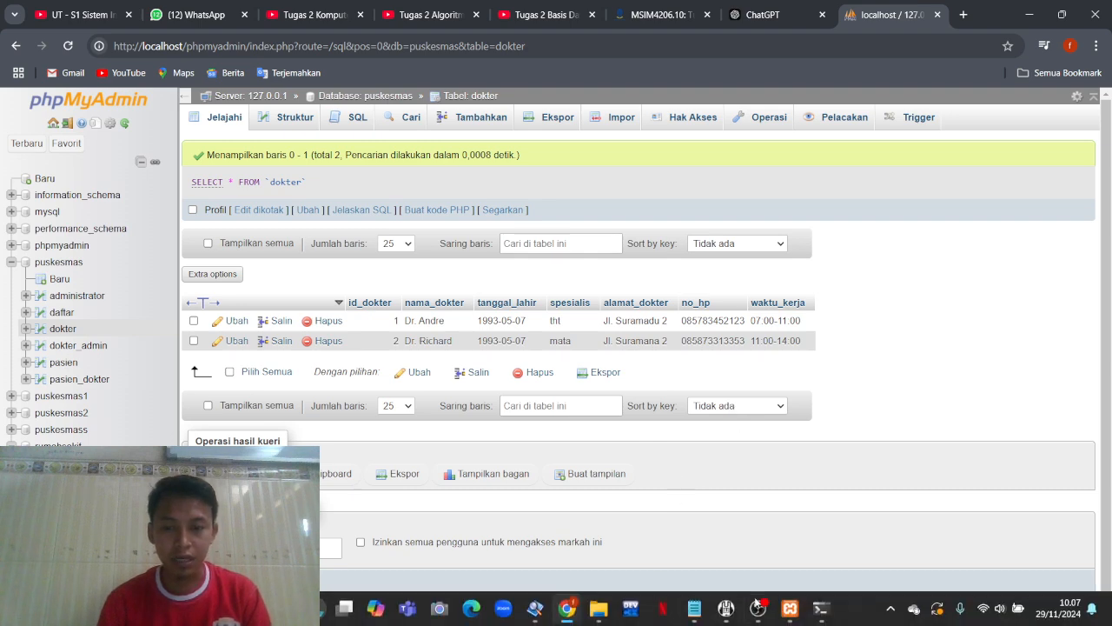
pyautogui.click(701, 613)
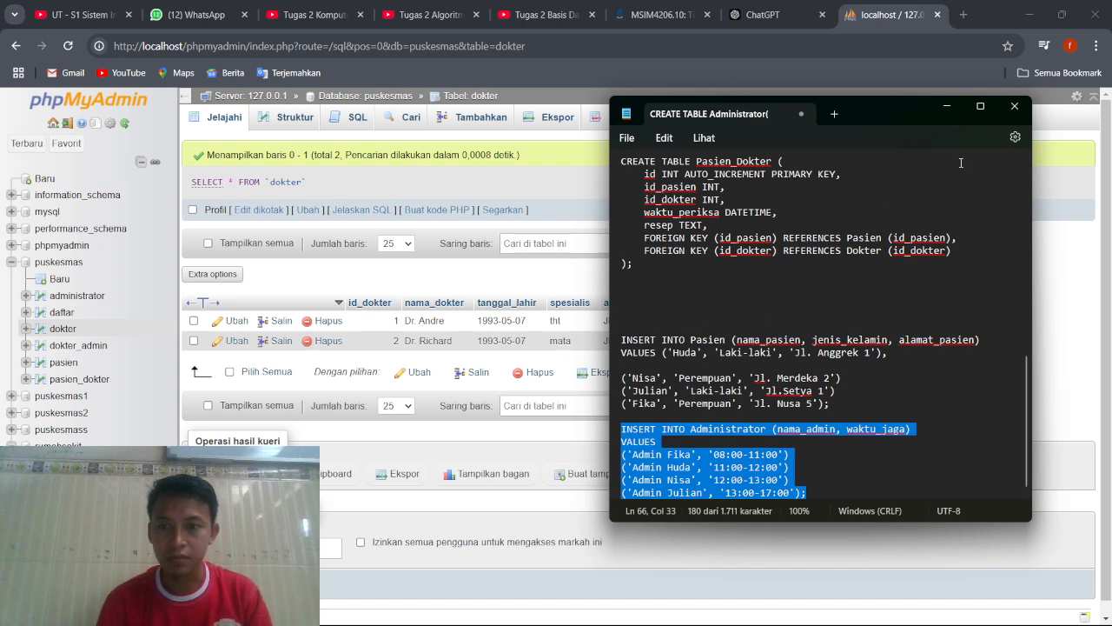
pyautogui.click(954, 109)
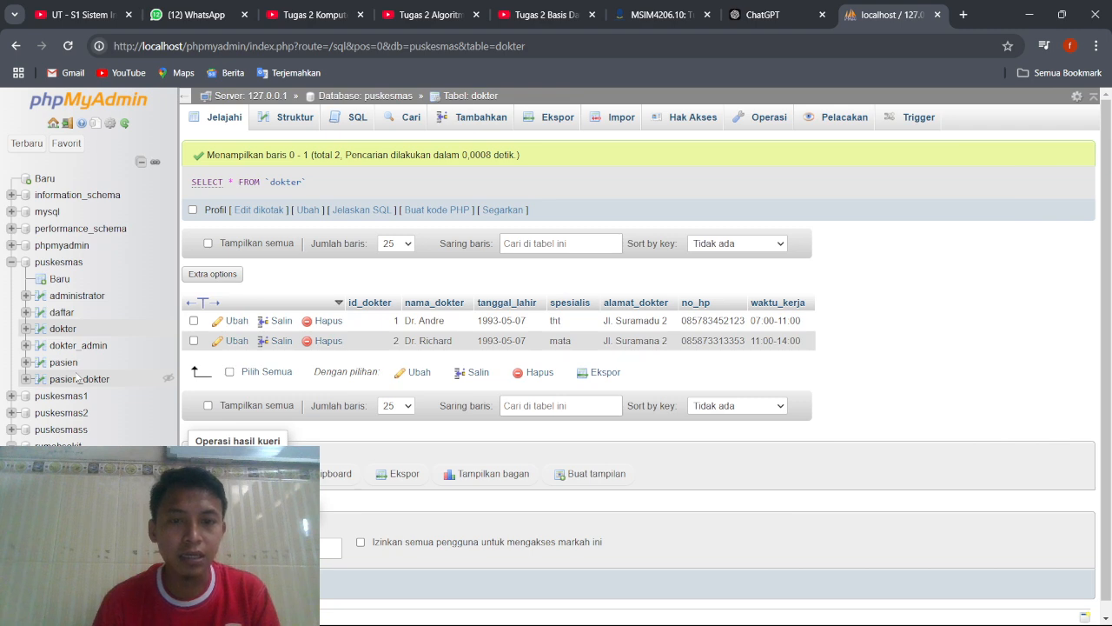
pyautogui.click(81, 266)
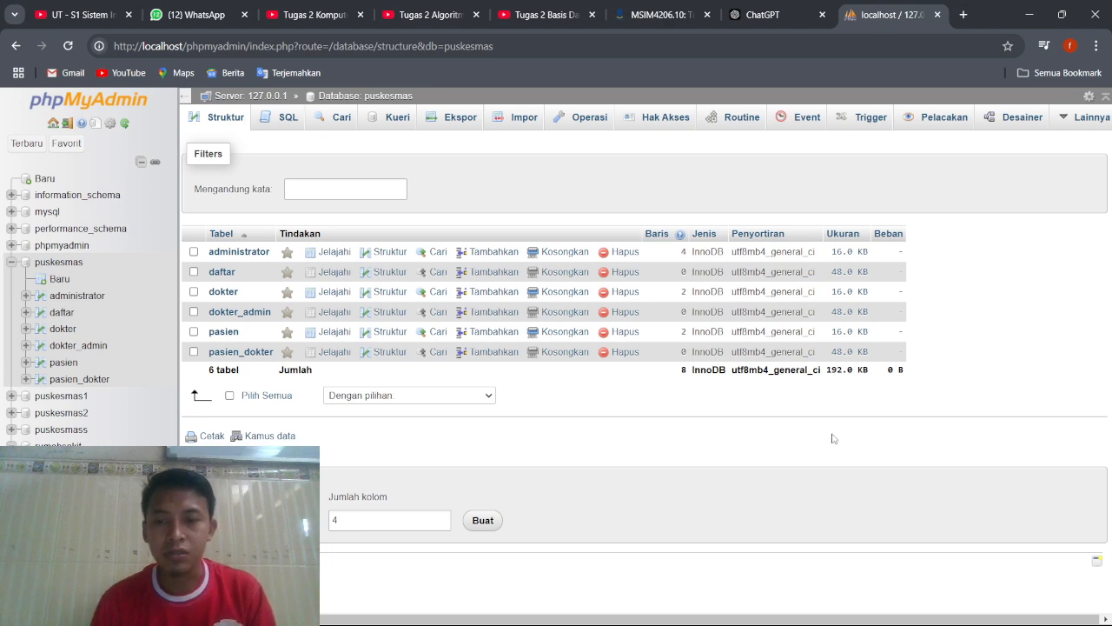
pyautogui.moveTo(903, 623)
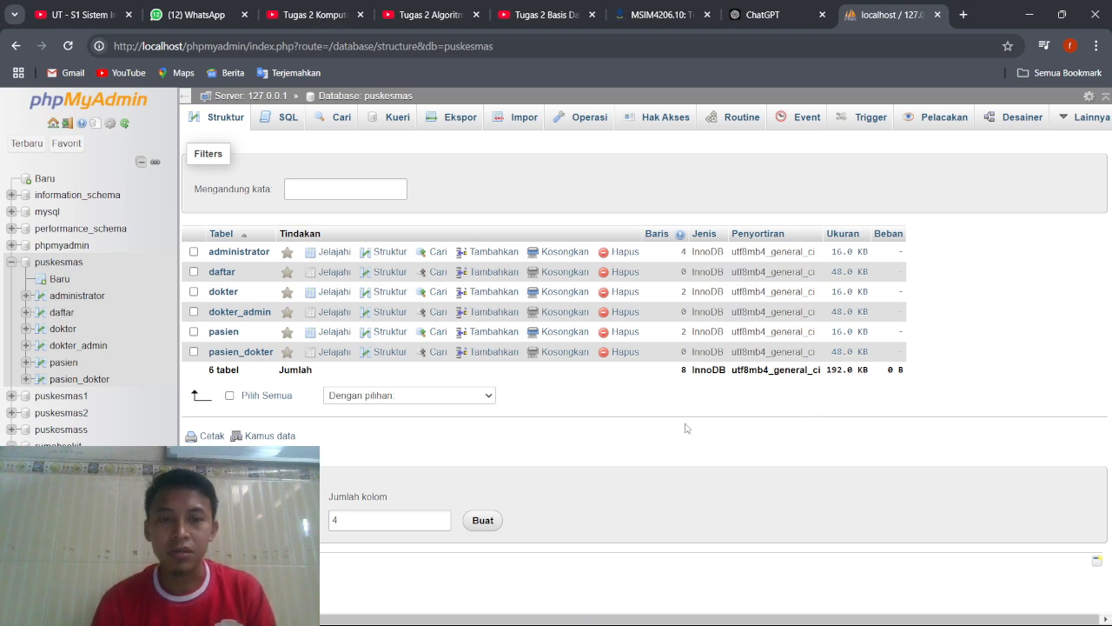
pyautogui.moveTo(674, 623)
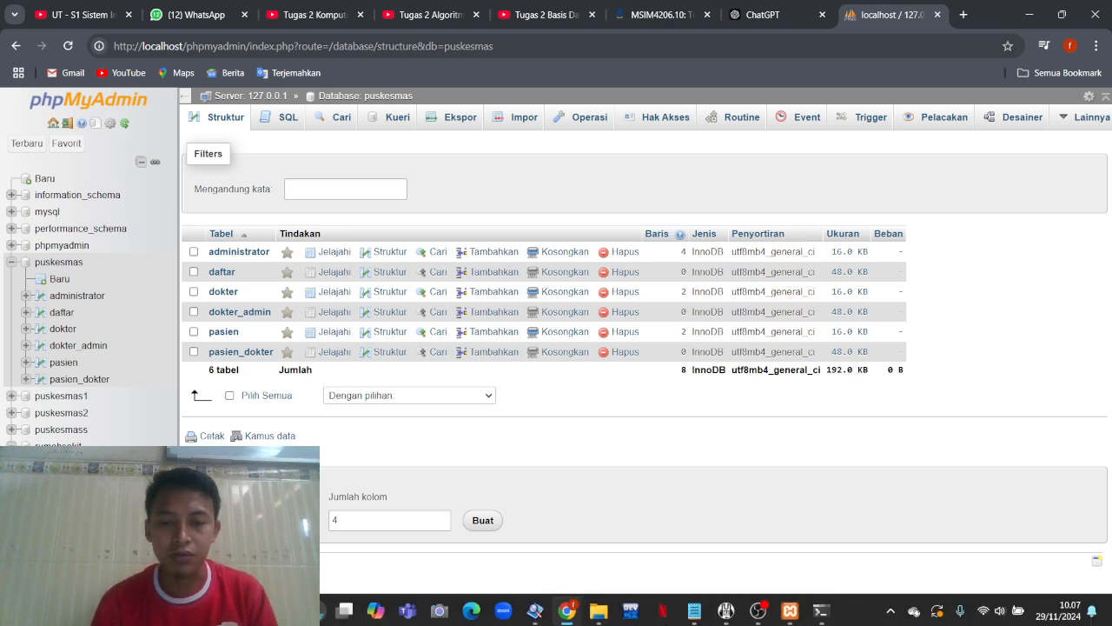